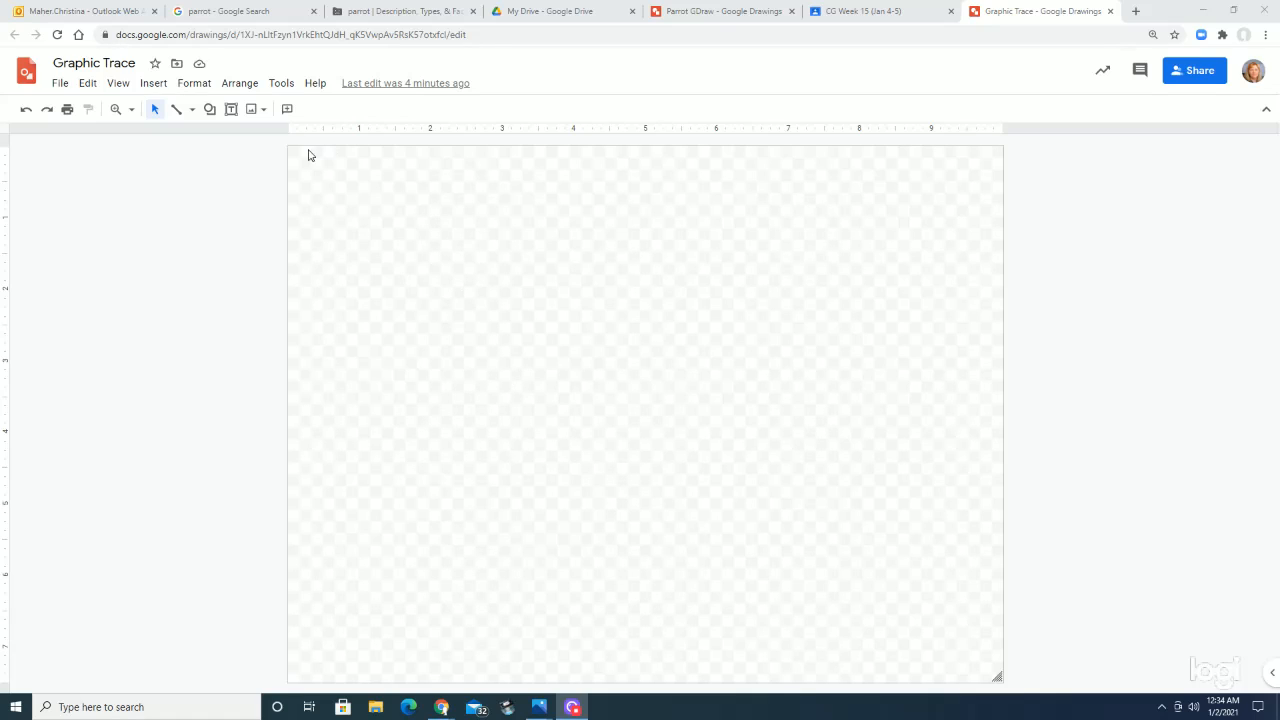
# Insert the image file "Scarlet macaw (Ara macao)." from the computer into the blank drawing.
pyautogui.click(155, 84)
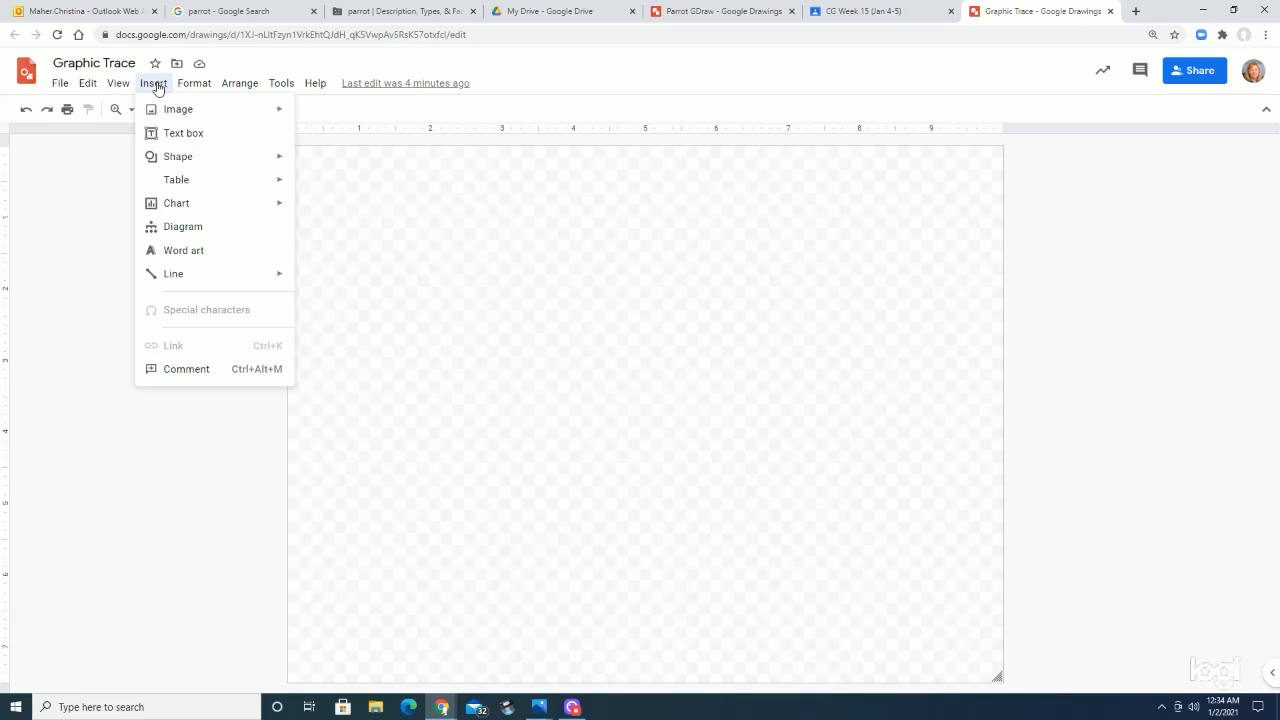
pyautogui.moveTo(181, 112)
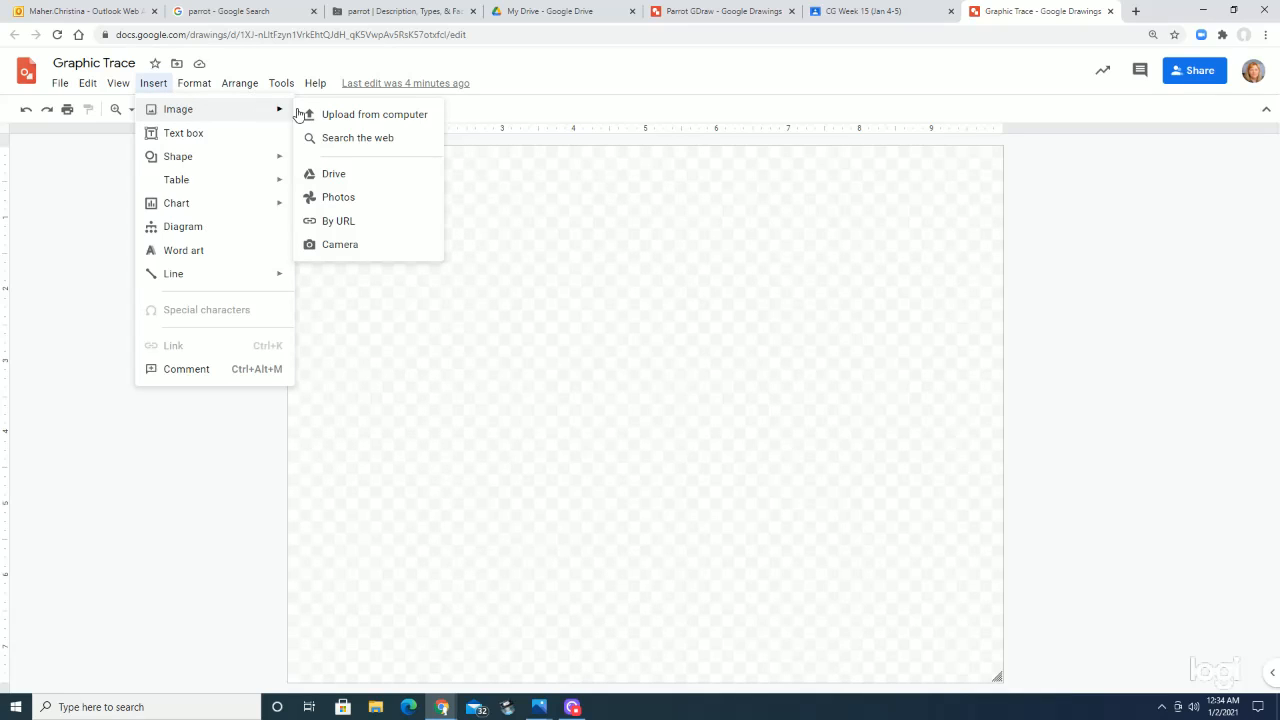
pyautogui.click(356, 116)
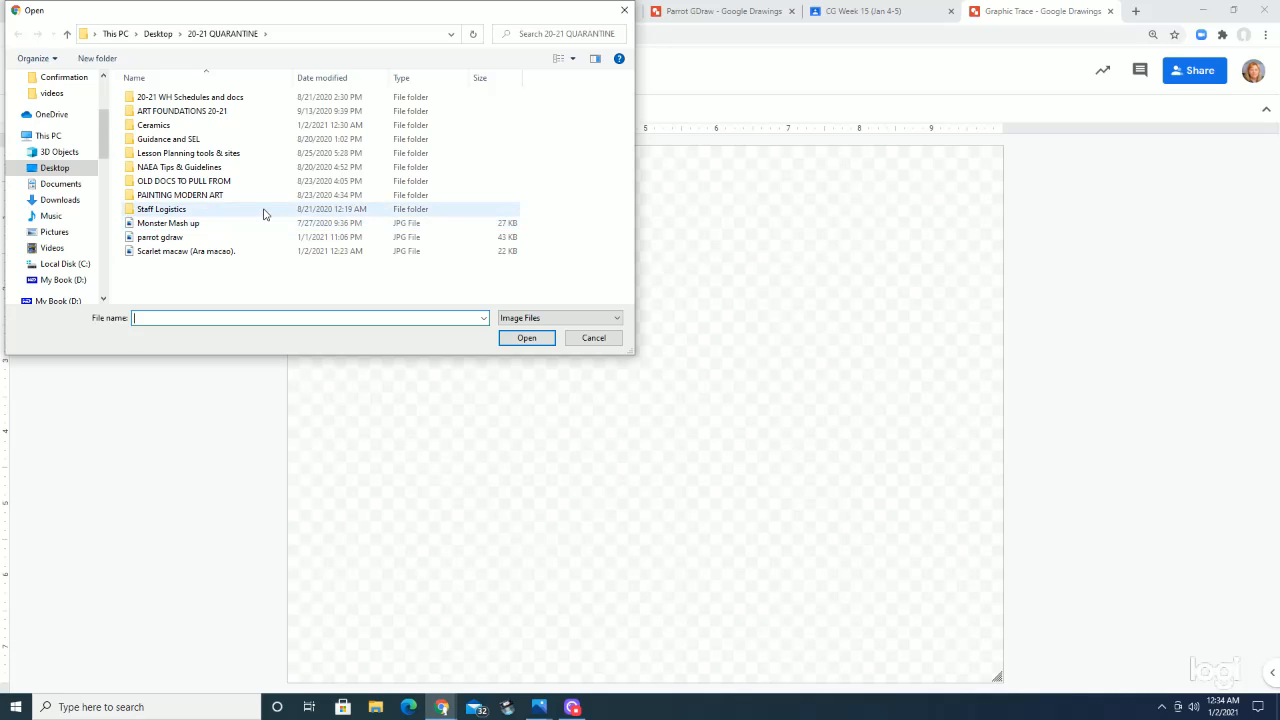
pyautogui.doubleClick(157, 251)
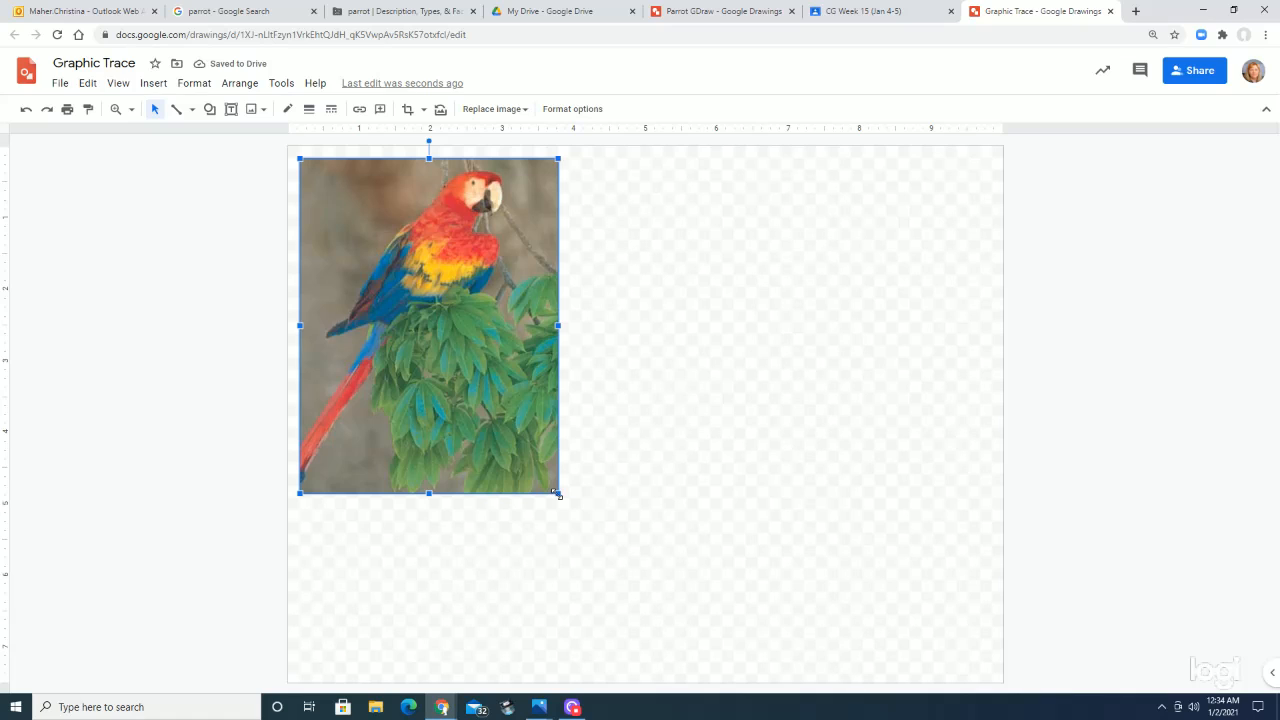
# Enlarge the parrot picture to nearly the full canvas height and align it with the canvas's upper-left corner.
pyautogui.moveTo(557, 494); pyautogui.dragTo(703, 715)
pyautogui.moveTo(557, 494); pyautogui.dragTo(703, 680)
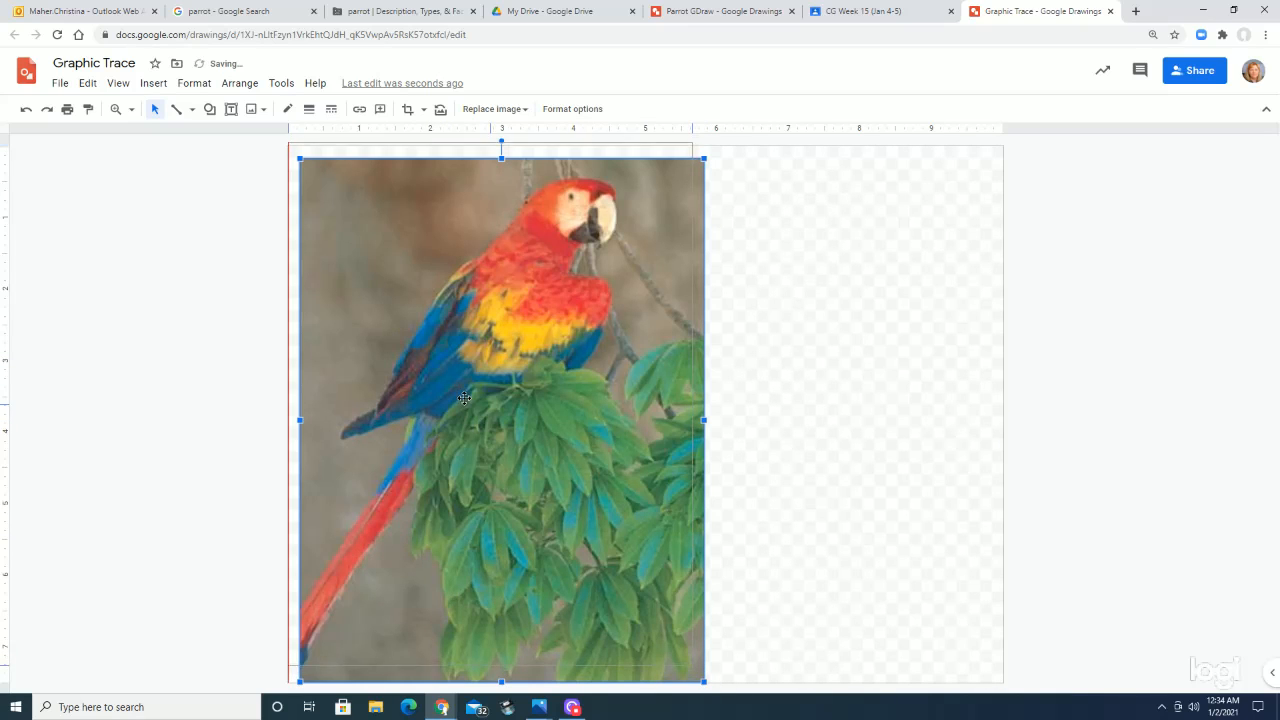
pyautogui.moveTo(464, 401); pyautogui.dragTo(452, 389)
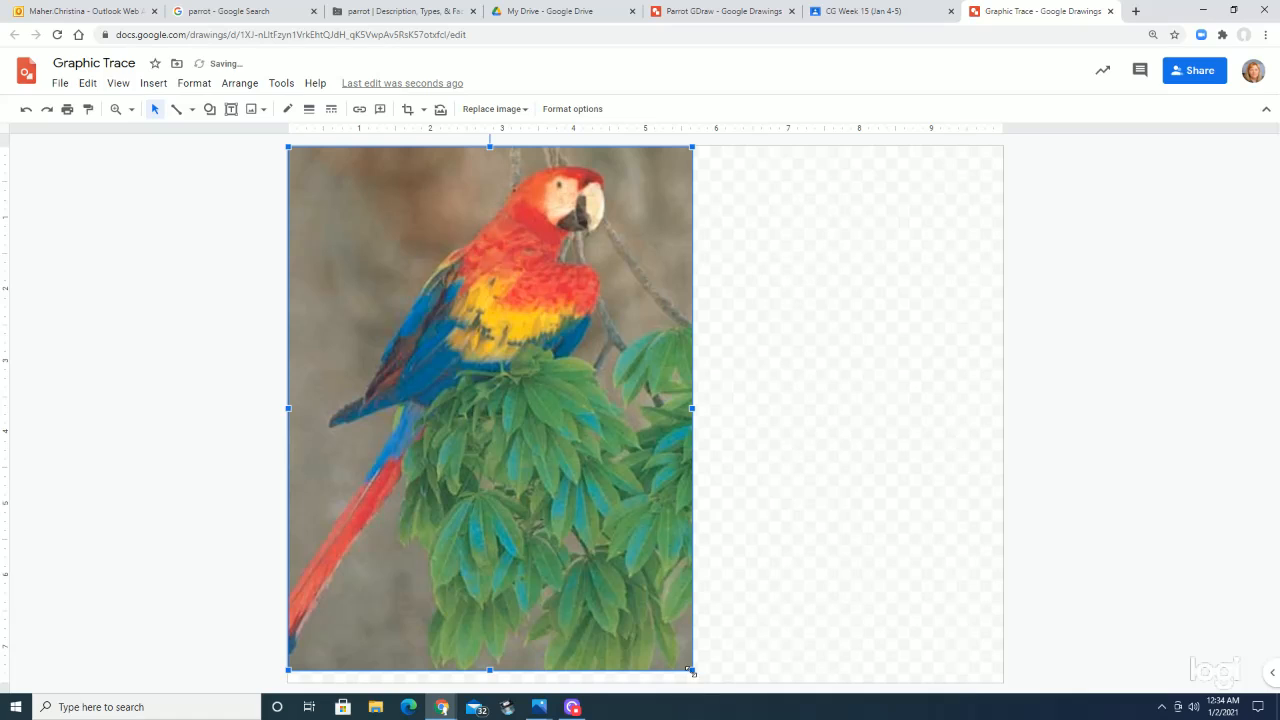
pyautogui.moveTo(693, 672); pyautogui.dragTo(727, 700)
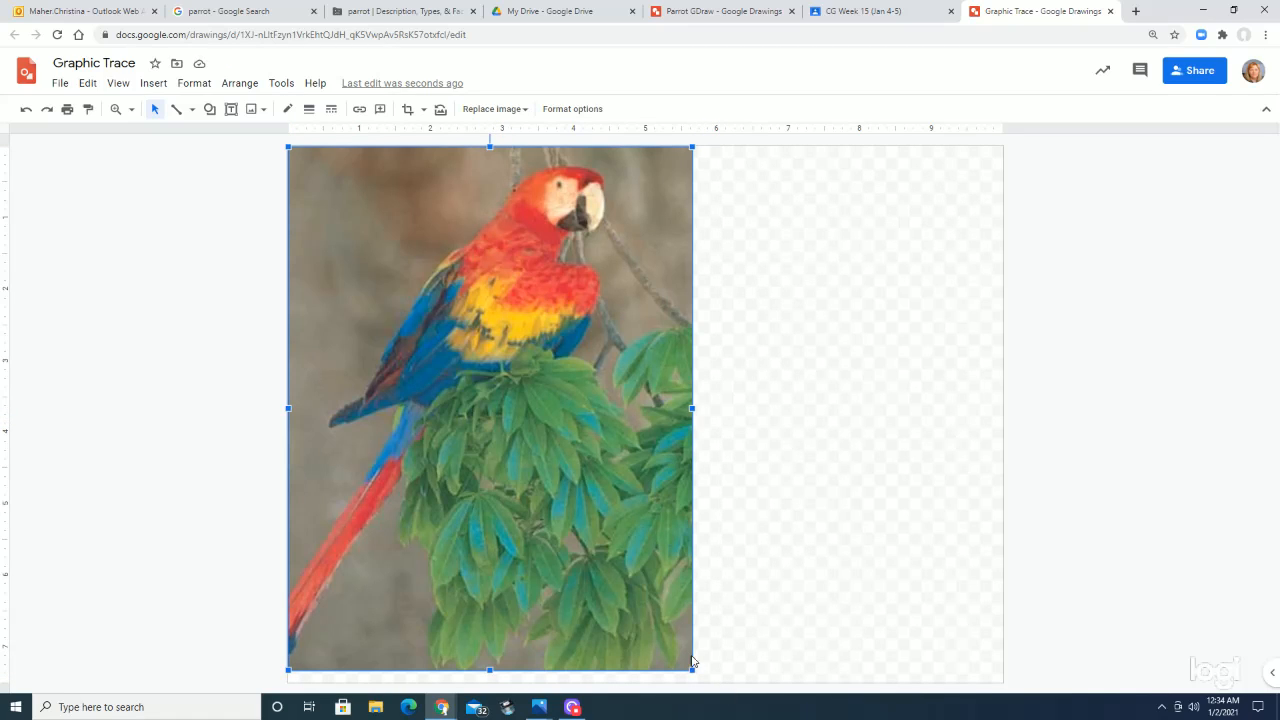
# Crop the parrot picture from its lower-right corner, removing excess leaves and the tail tip.
pyautogui.click(408, 110)
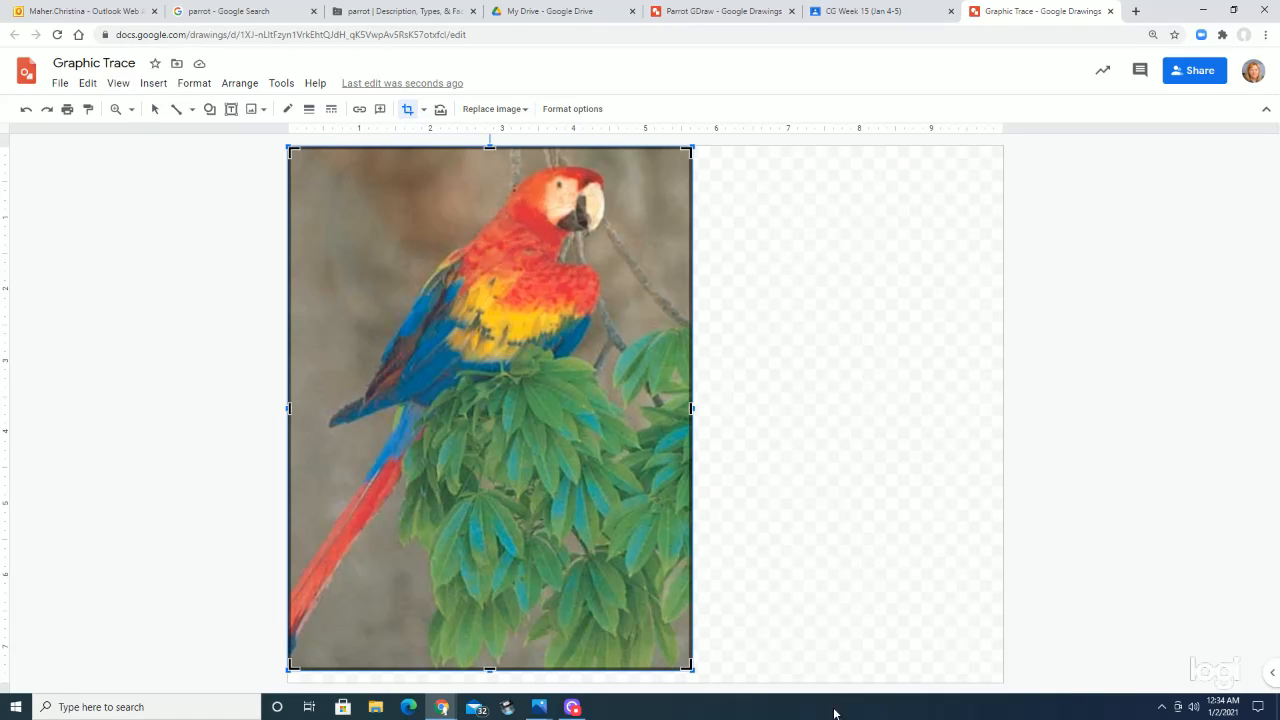
pyautogui.moveTo(687, 663); pyautogui.dragTo(627, 470)
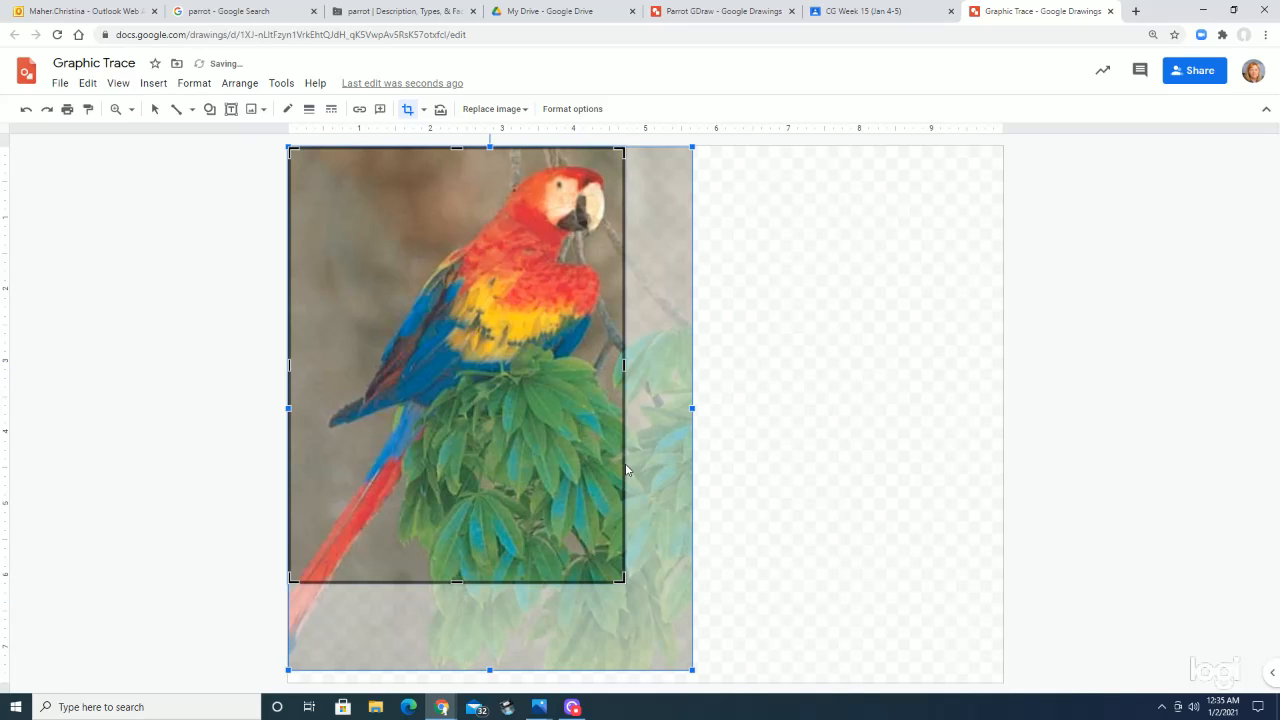
pyautogui.click(631, 595)
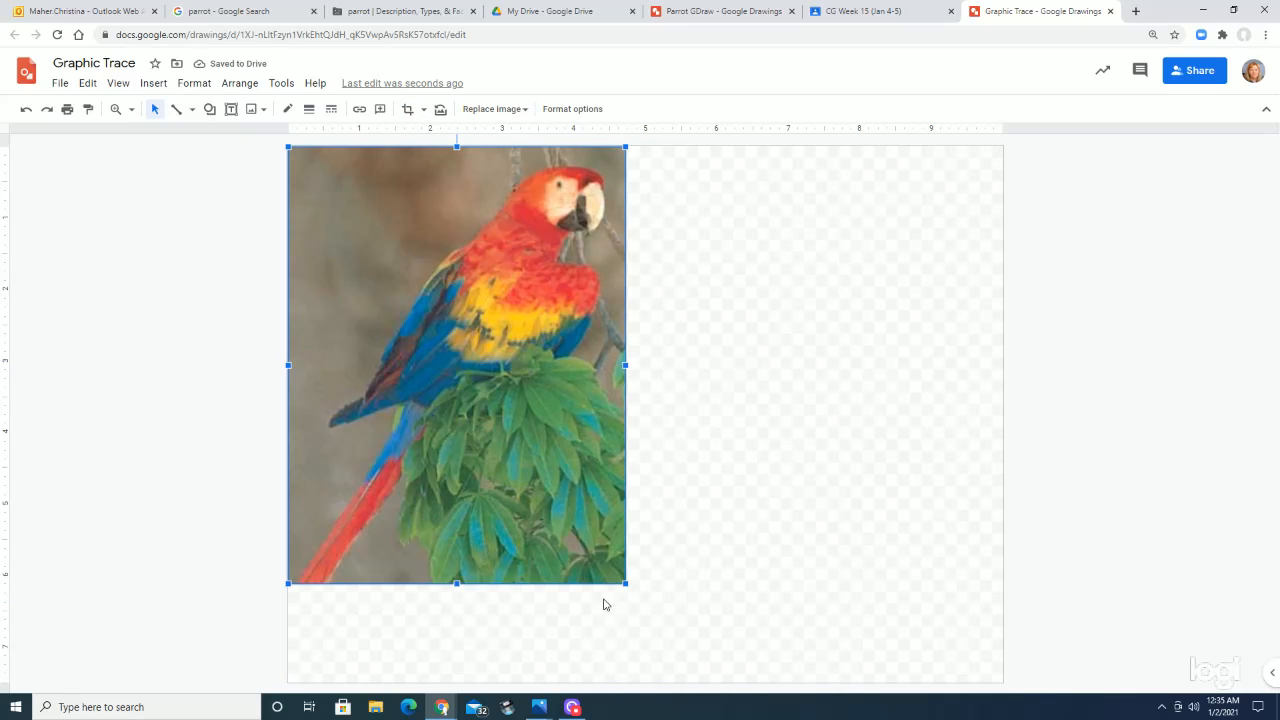
# Enlarge the cropped parrot picture to the full canvas height and narrow the canvas to the picture's width.
pyautogui.moveTo(631, 588); pyautogui.dragTo(700, 670)
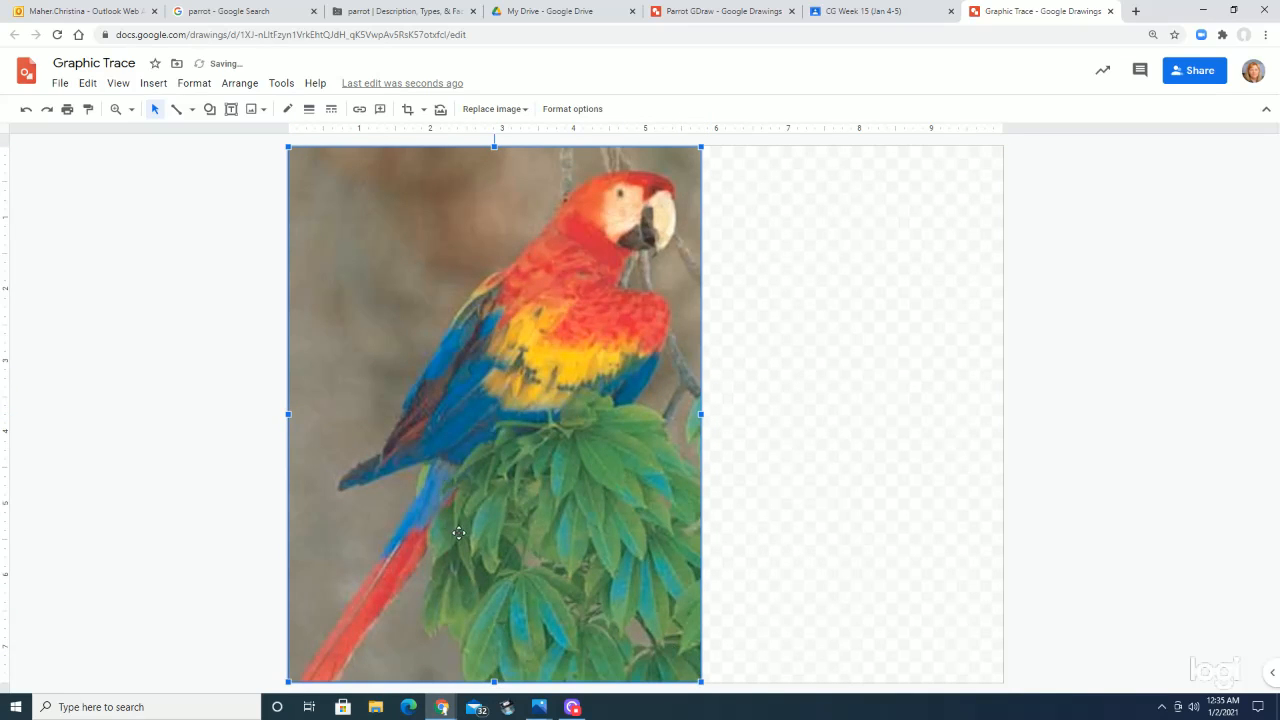
pyautogui.click(998, 682)
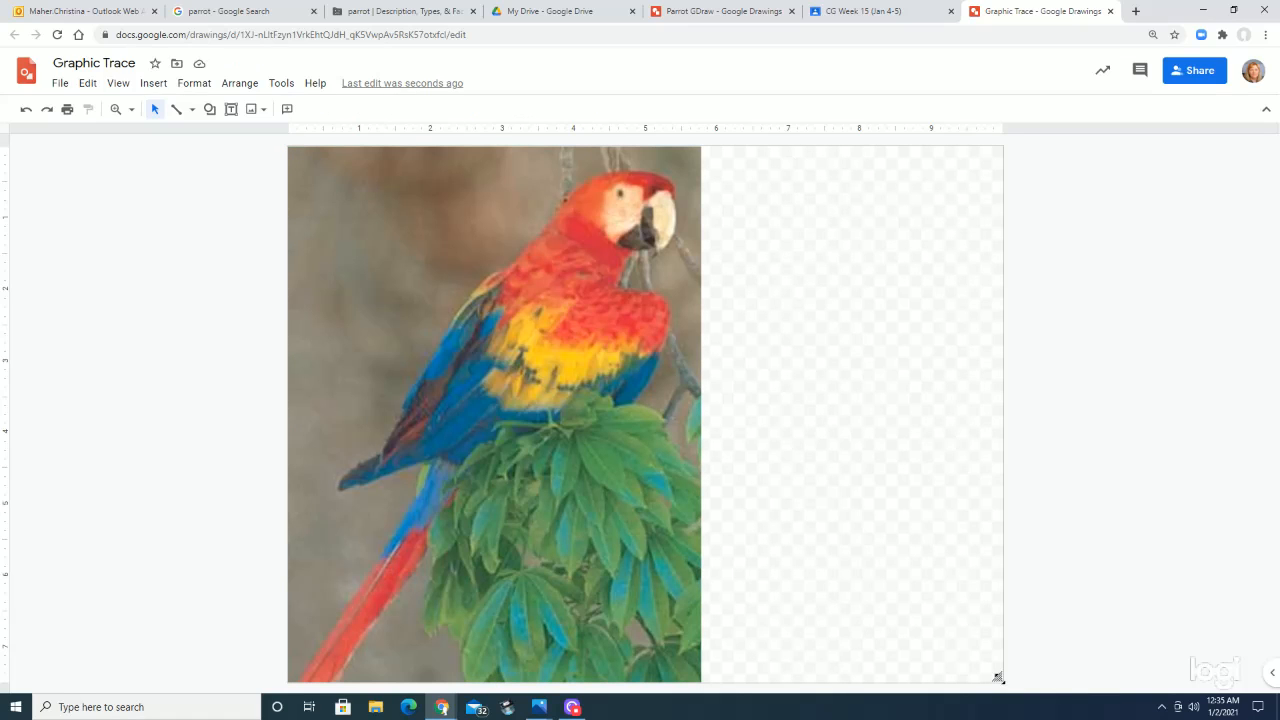
pyautogui.moveTo(998, 678); pyautogui.dragTo(702, 684)
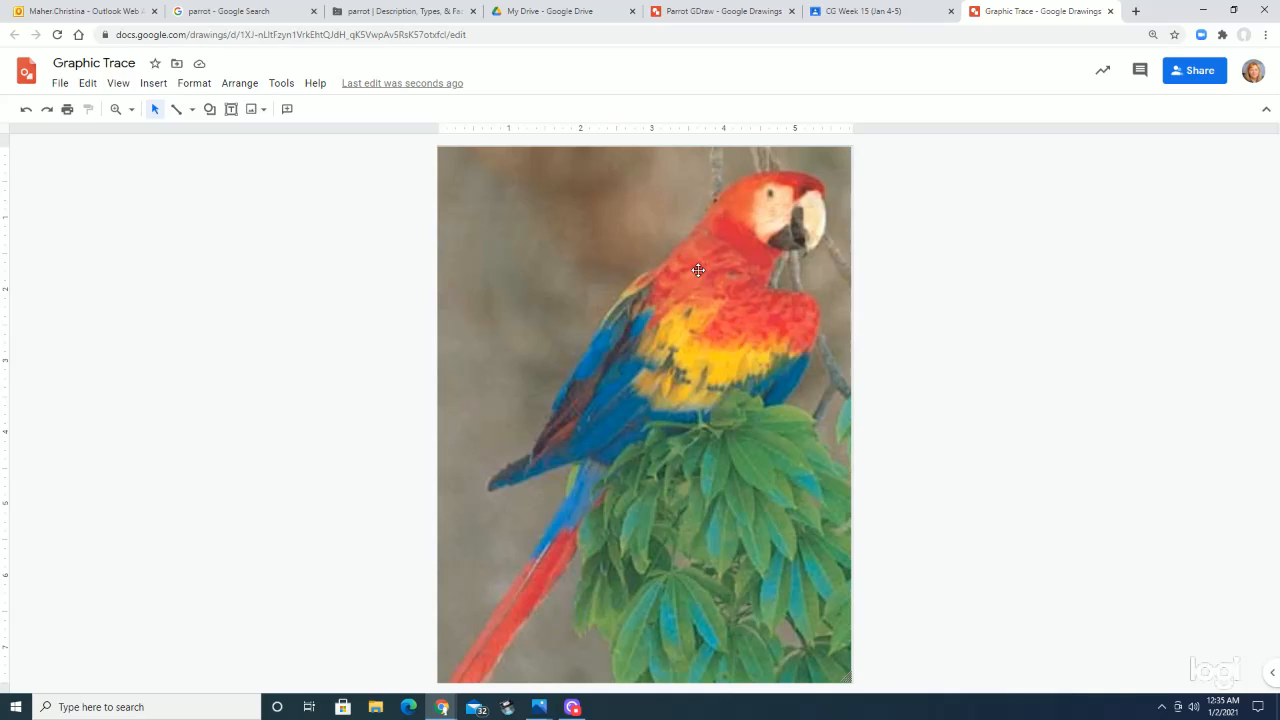
# Trace the parrot's red head, neck and chest feathers as a closed Curve shape around the face, and make its border transparent.
pyautogui.click(193, 112)
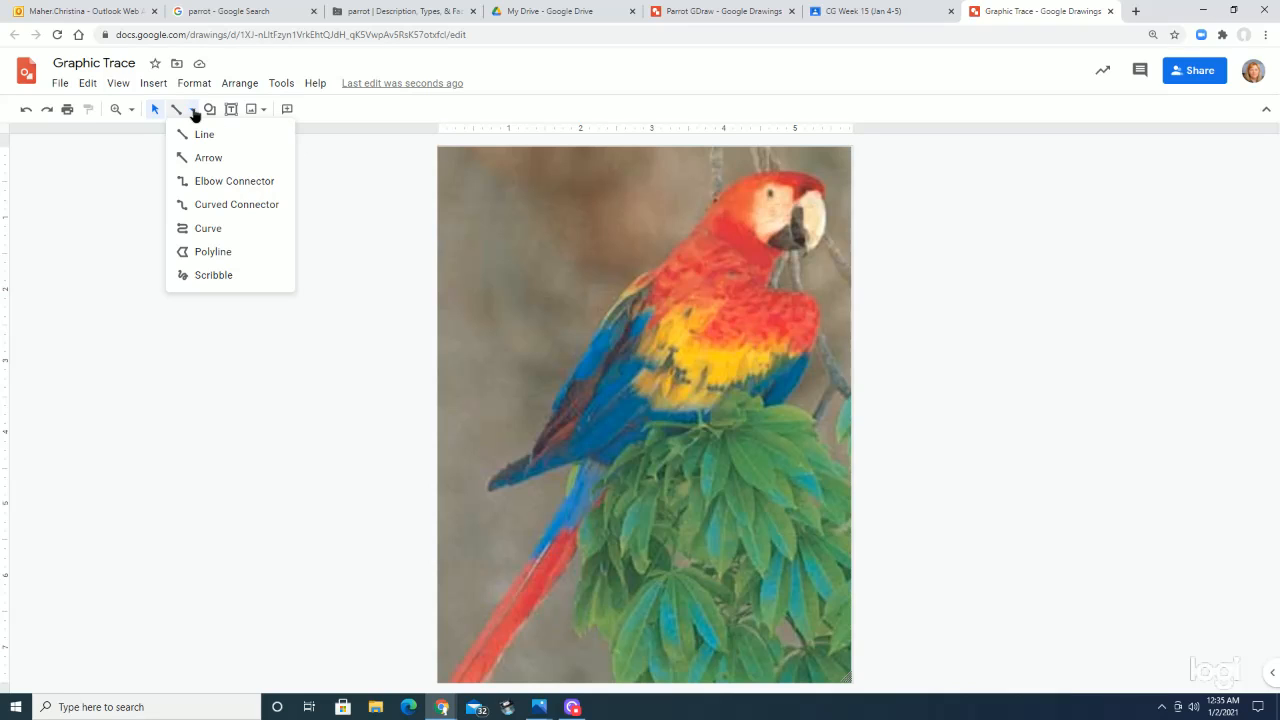
pyautogui.click(205, 228)
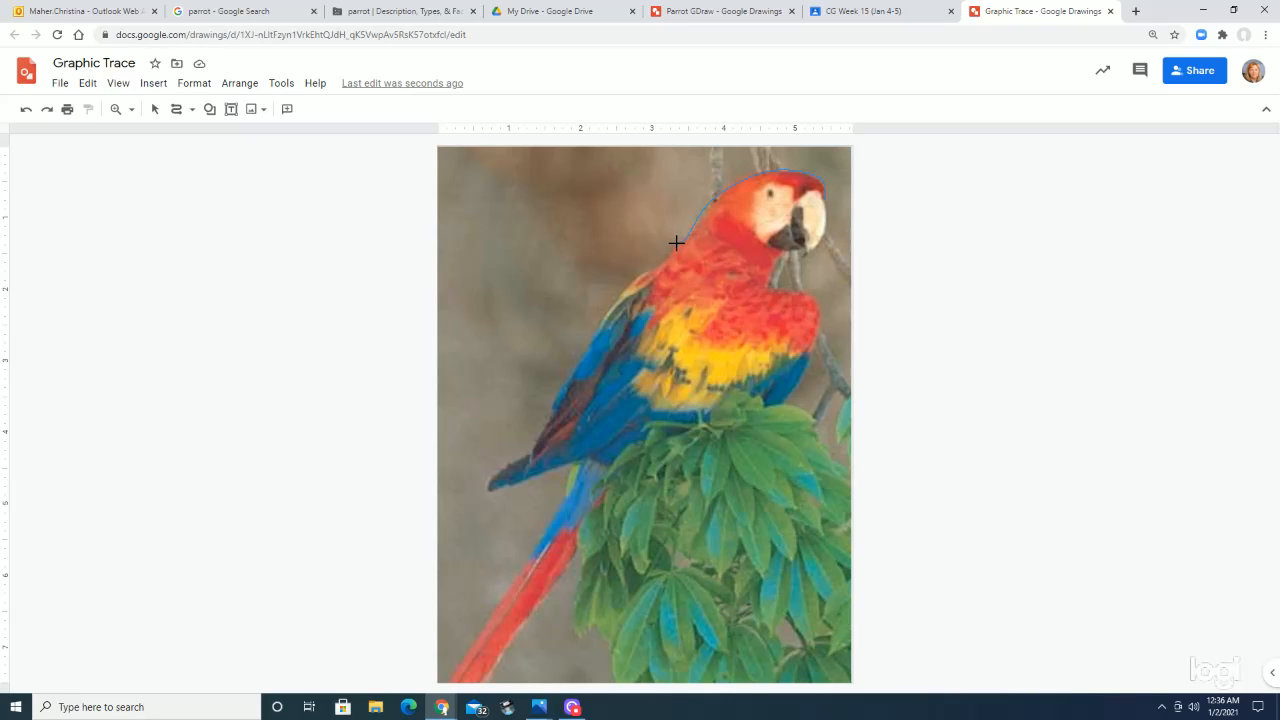
pyautogui.click(638, 281)
pyautogui.click(649, 330)
pyautogui.click(720, 296)
pyautogui.click(689, 336)
pyautogui.click(729, 333)
pyautogui.click(723, 348)
pyautogui.click(765, 320)
pyautogui.click(827, 199)
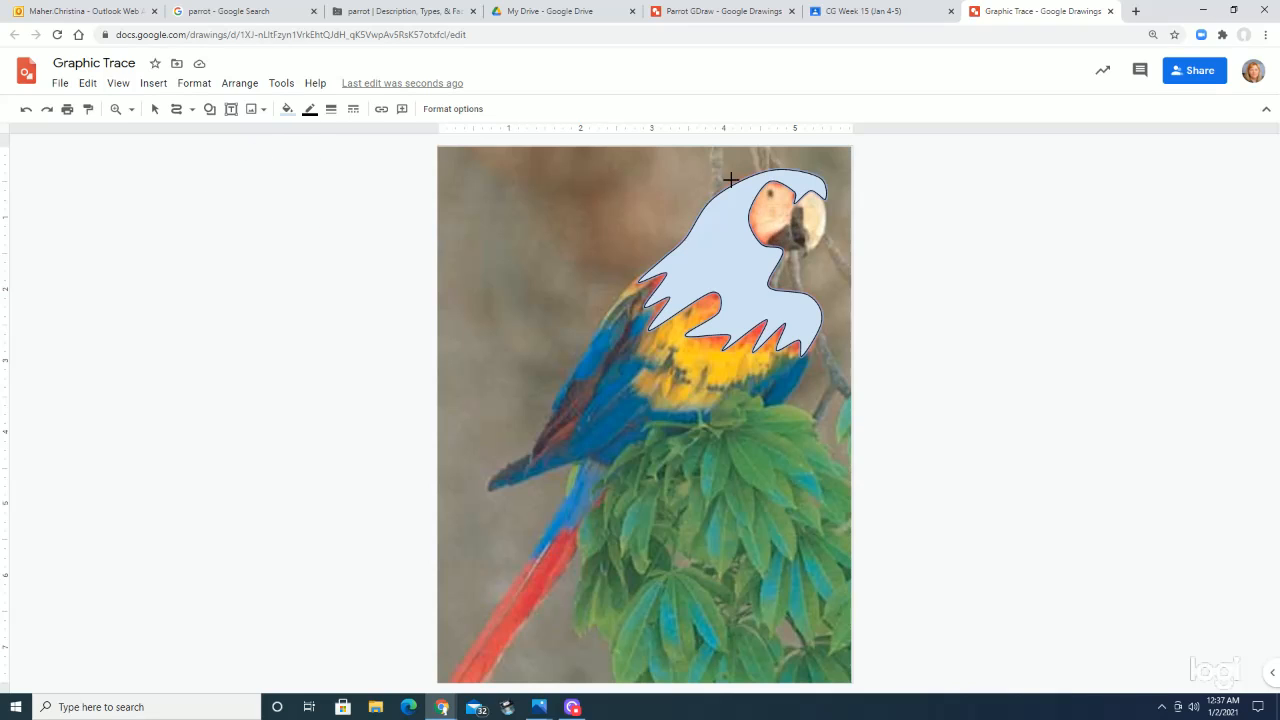
pyautogui.click(310, 110)
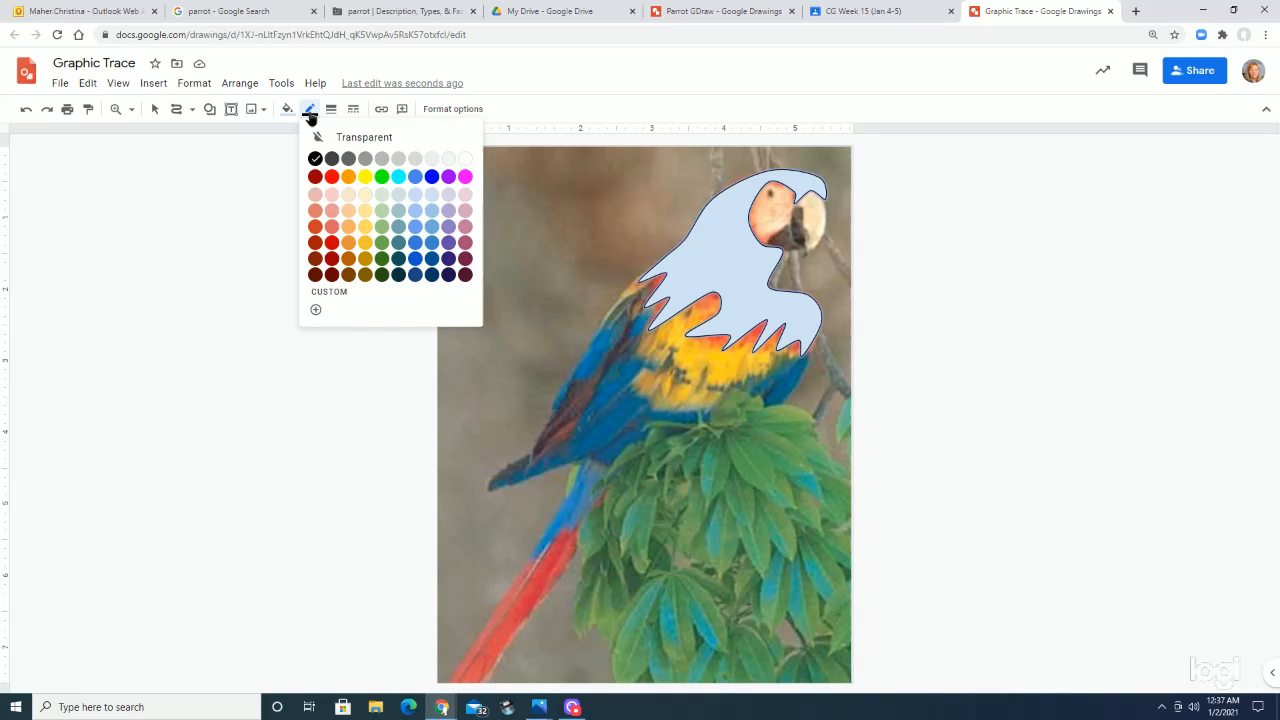
pyautogui.click(356, 137)
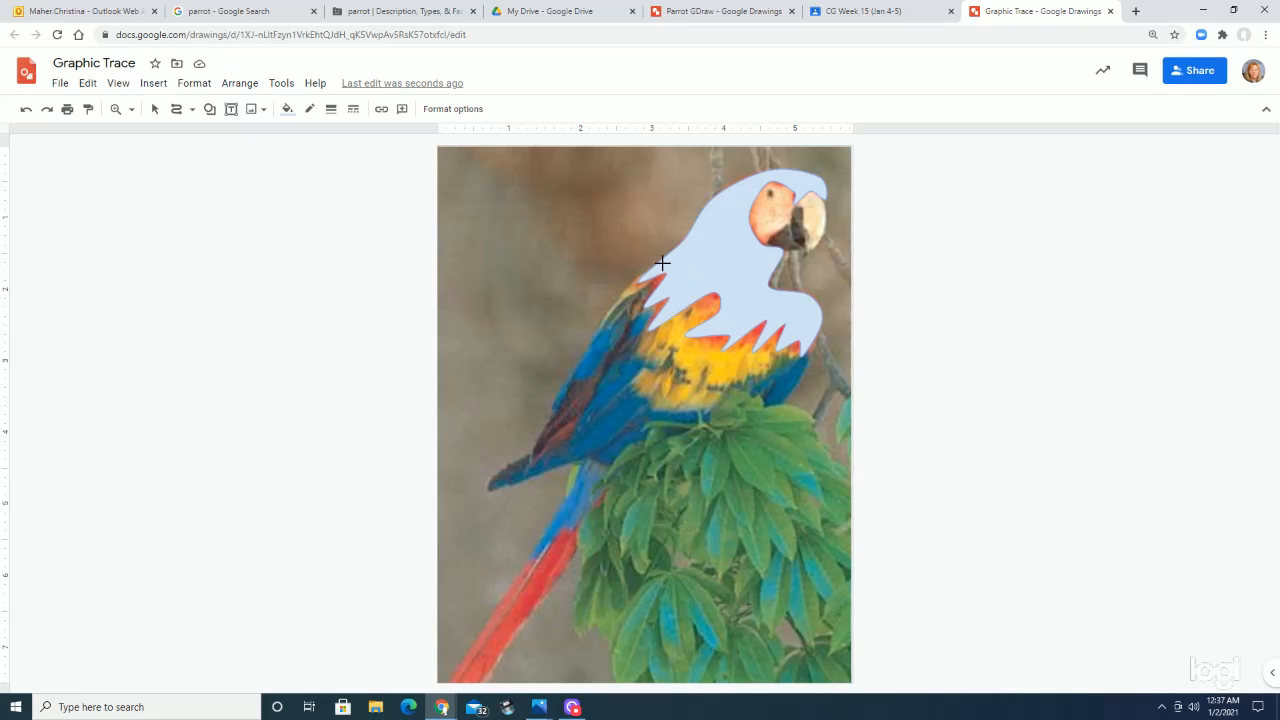
# Fill the traced head shape with a linear dark red gradient and look at the custom gradient settings without changing them.
pyautogui.click(288, 118)
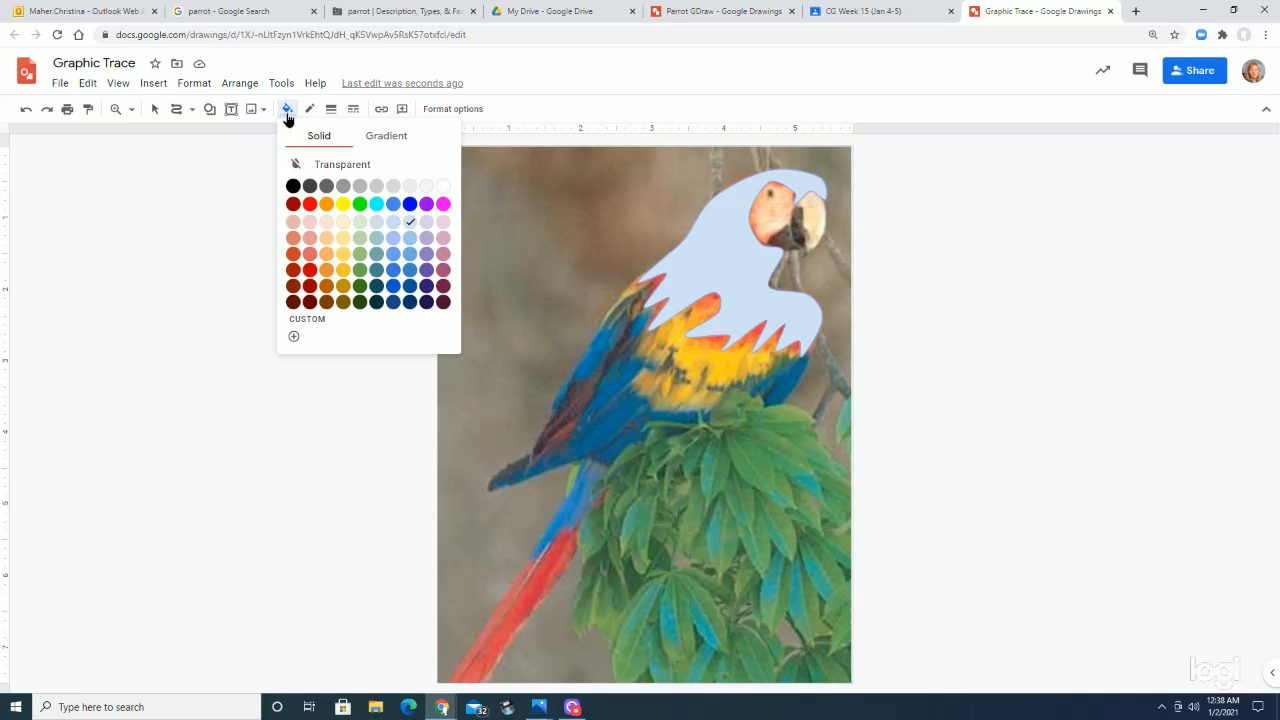
pyautogui.click(388, 137)
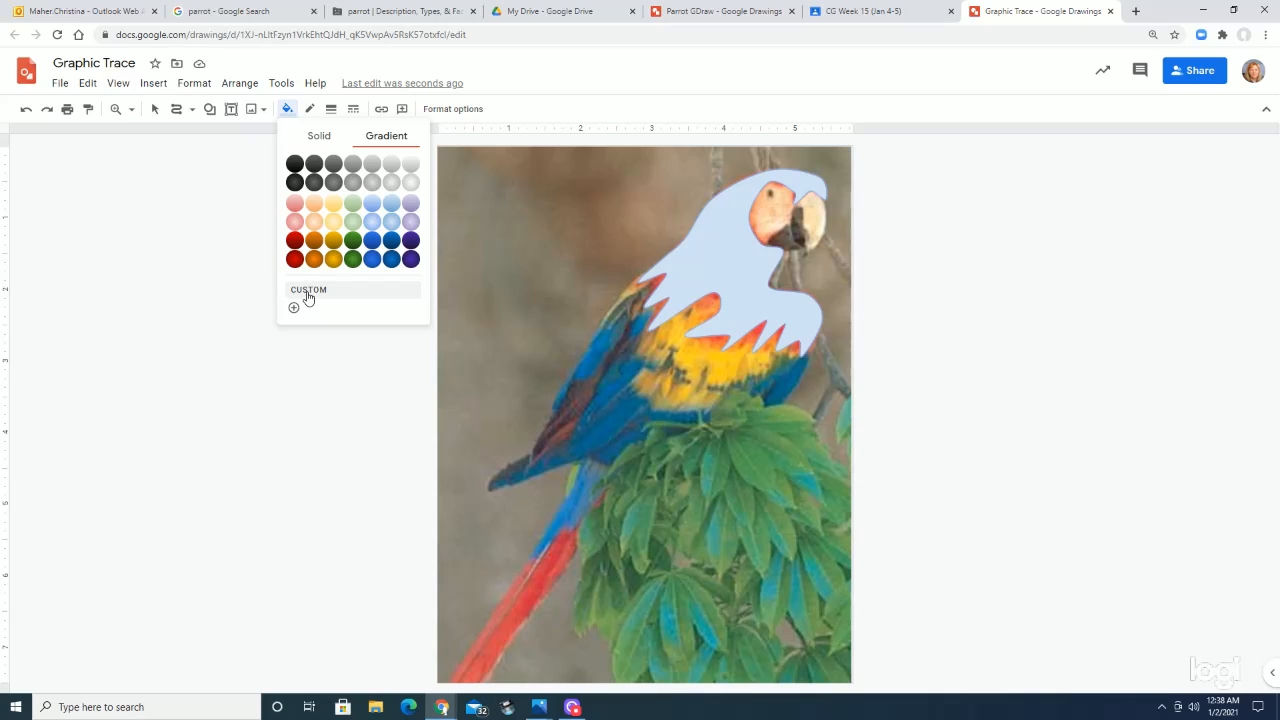
pyautogui.click(293, 241)
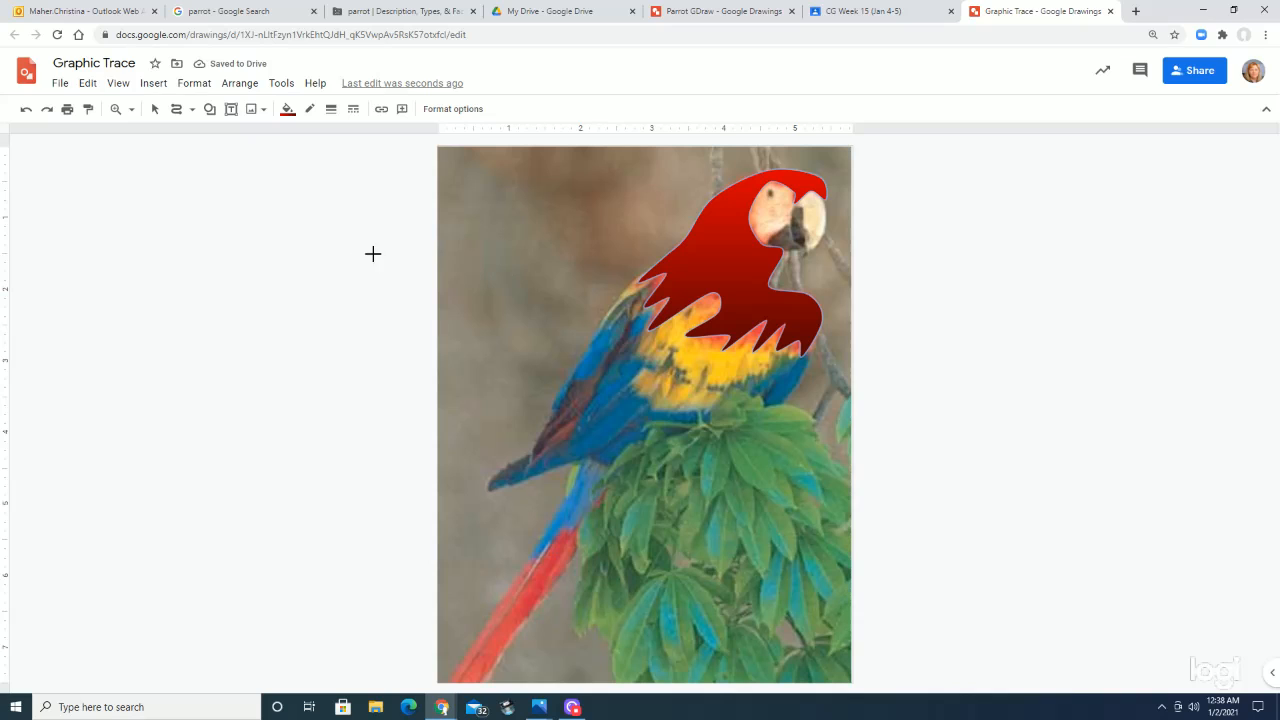
pyautogui.click(290, 110)
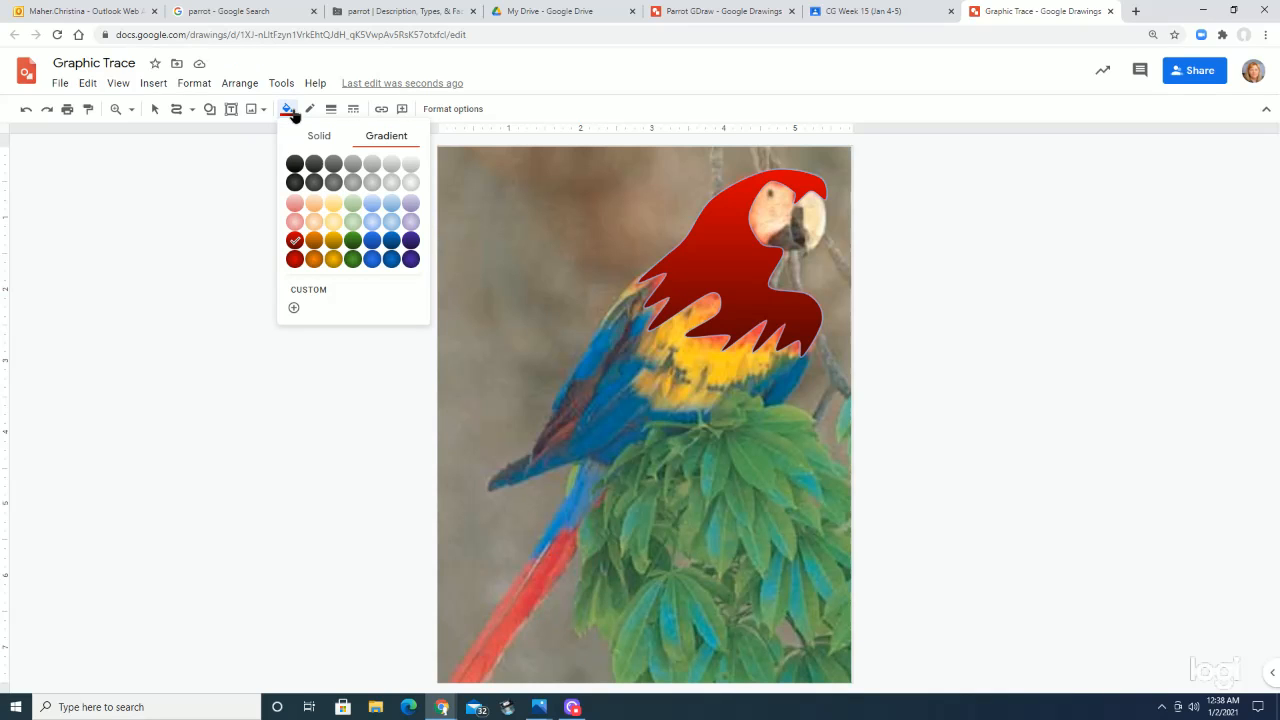
pyautogui.click(307, 292)
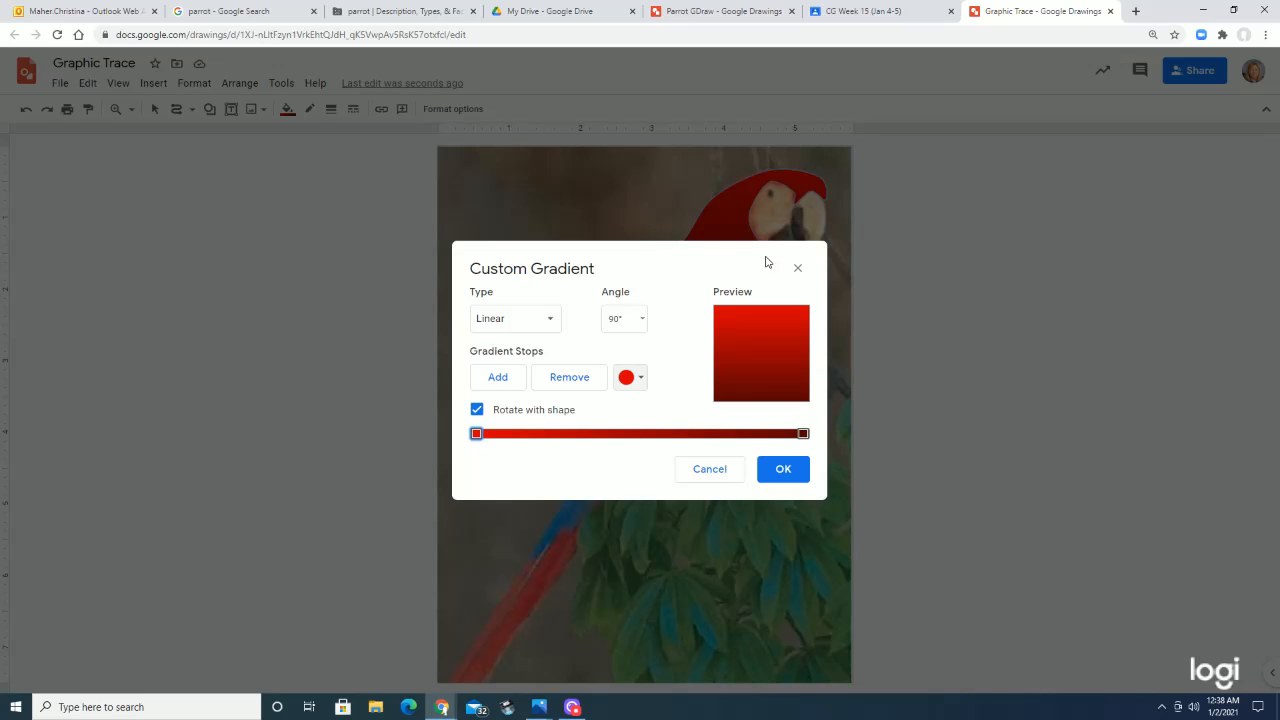
pyautogui.click(797, 269)
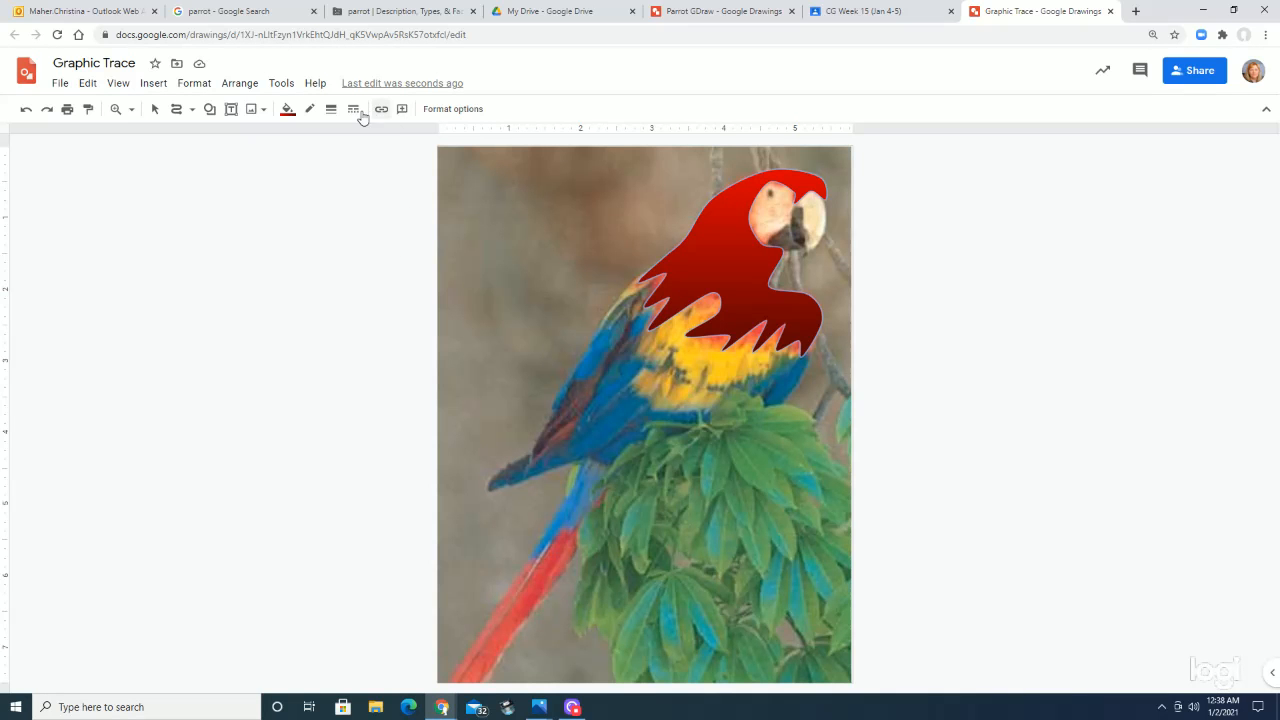
# Fill the traced head shape with the semi-transparent custom solid red #ff00004e.
pyautogui.click(288, 110)
pyautogui.click(320, 142)
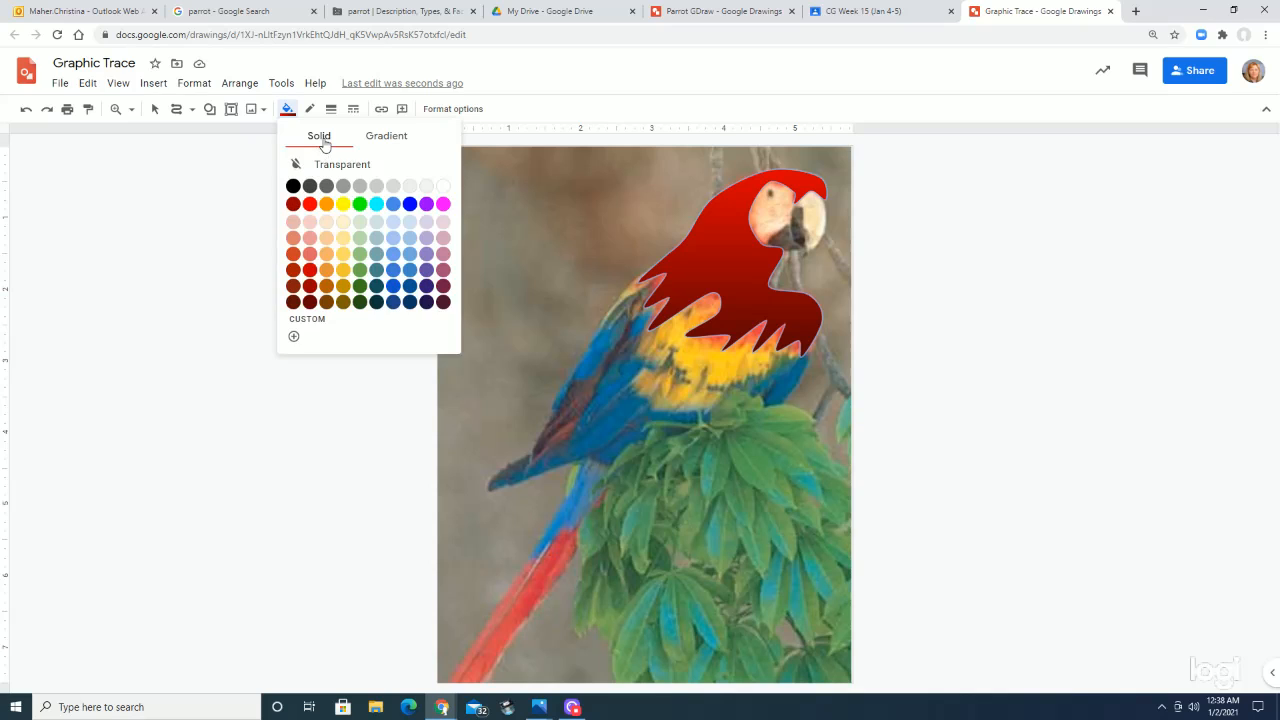
pyautogui.click(313, 322)
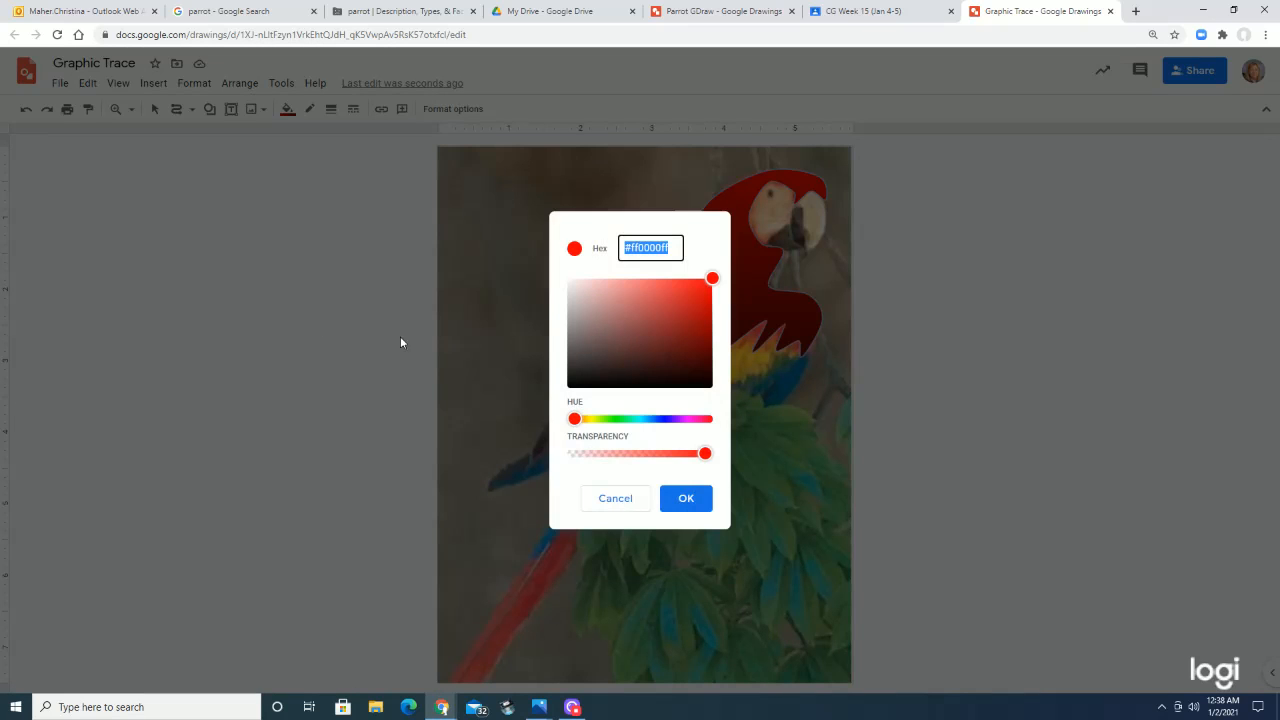
pyautogui.moveTo(705, 453); pyautogui.dragTo(615, 455)
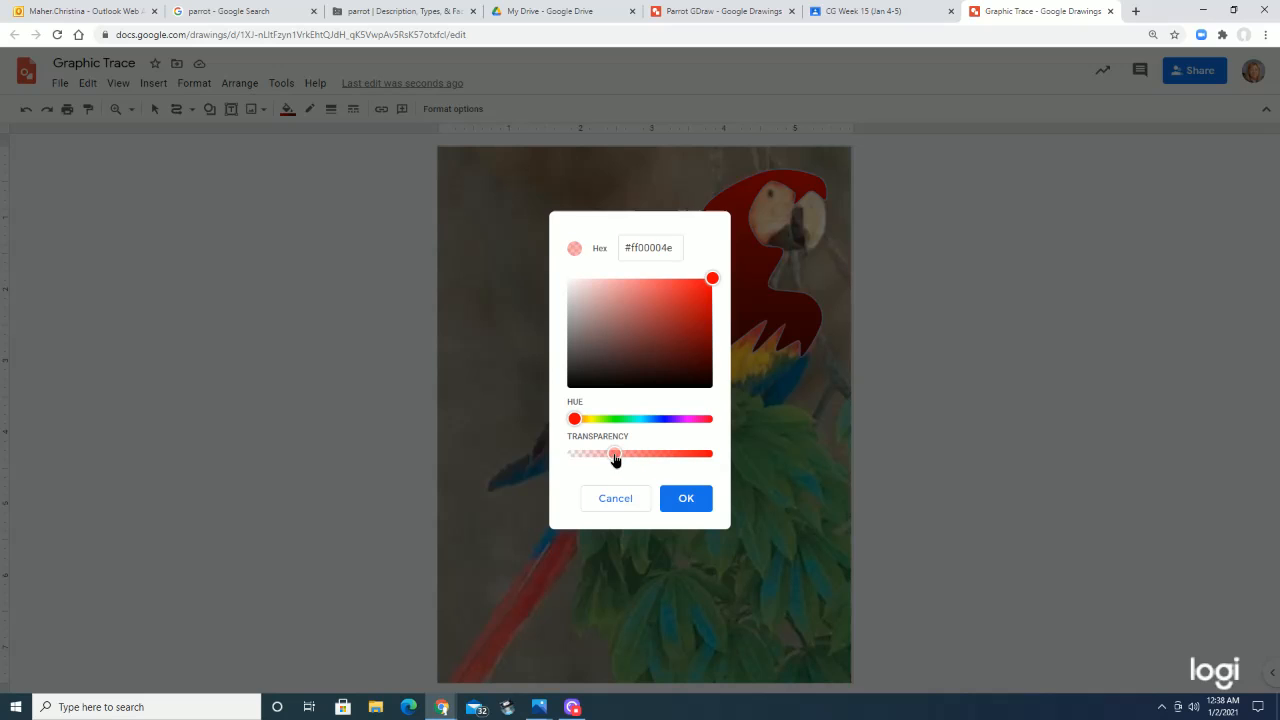
pyautogui.click(685, 505)
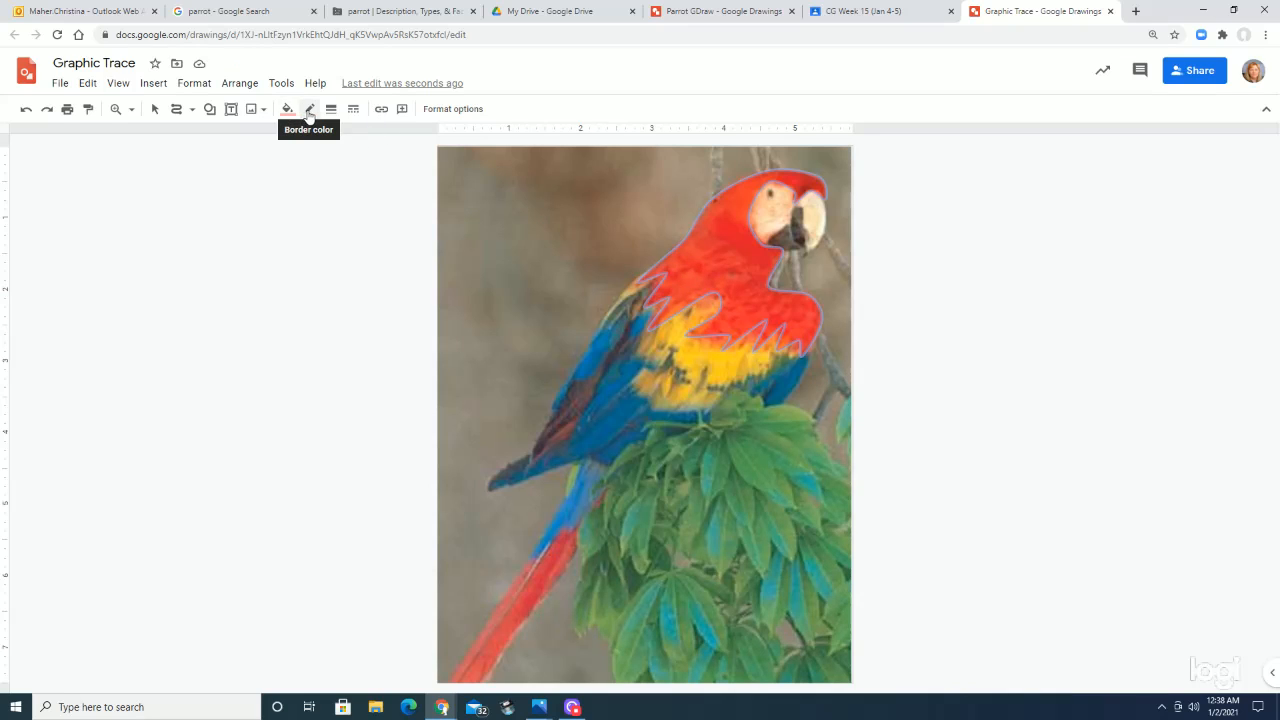
# Trace the parrot's yellow feathers as a closed Curve shape with jagged lower tips, overlapping the red chest and shoulder.
pyautogui.click(174, 114)
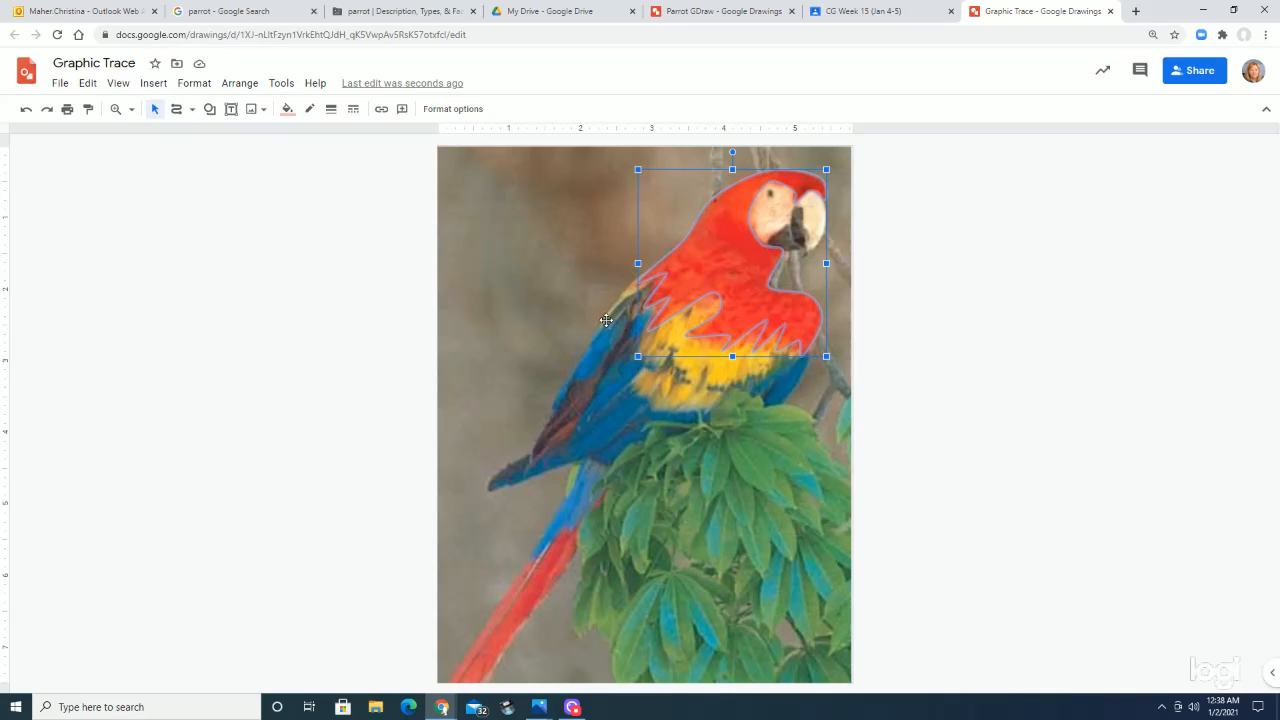
pyautogui.click(175, 111)
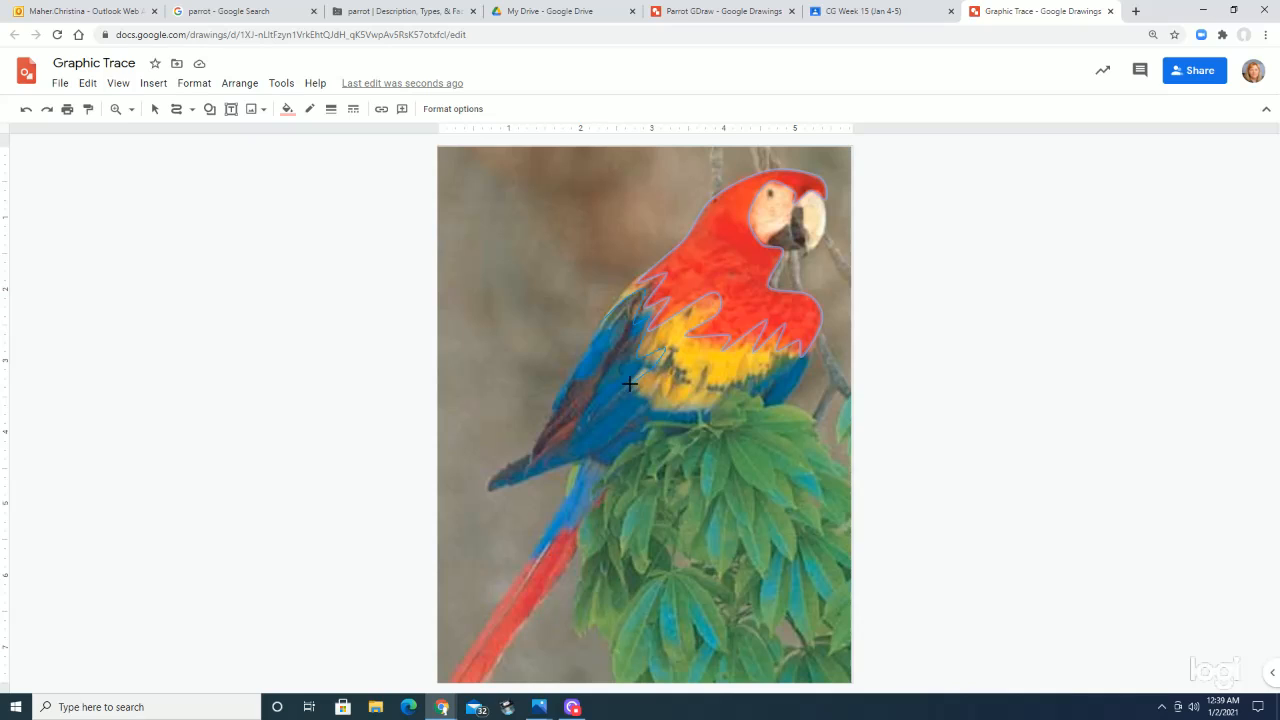
pyautogui.moveTo(658, 388); pyautogui.dragTo(677, 369)
pyautogui.click(681, 365)
pyautogui.click(739, 363)
pyautogui.click(808, 336)
pyautogui.click(597, 320)
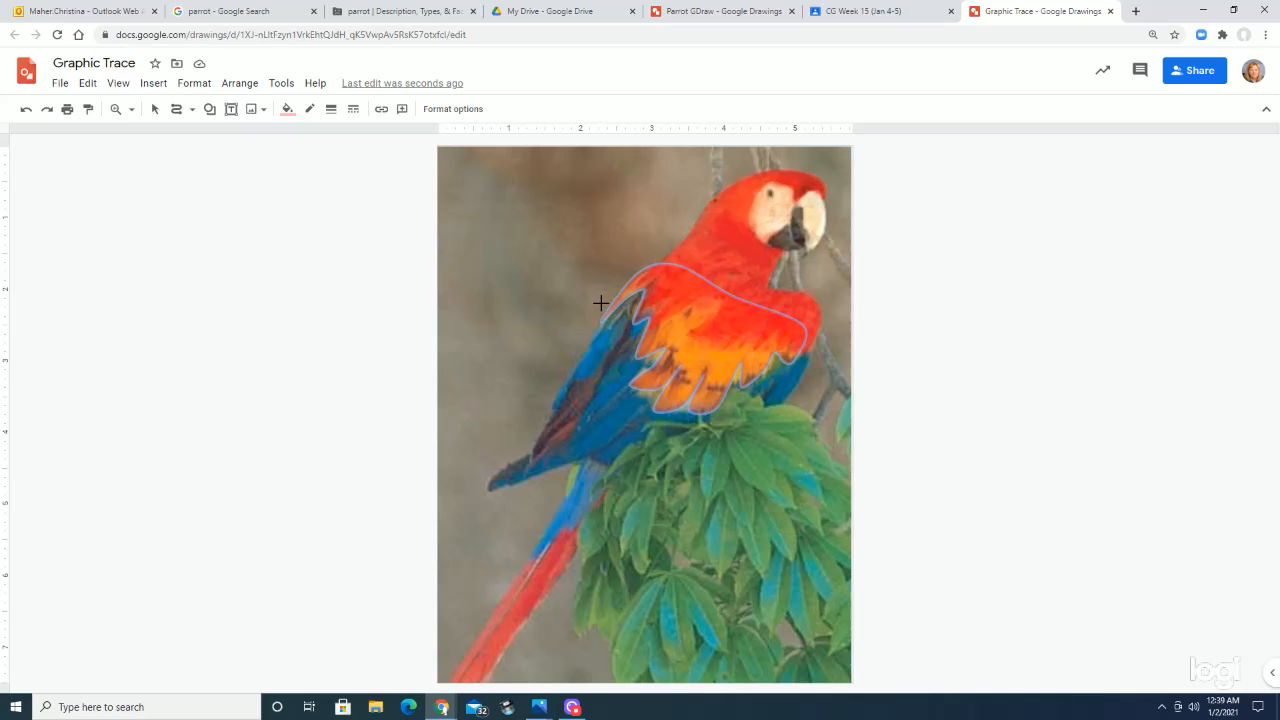
# Fill the traced yellow feather shape with the semi-transparent custom solid yellow #ffd96658.
pyautogui.click(287, 108)
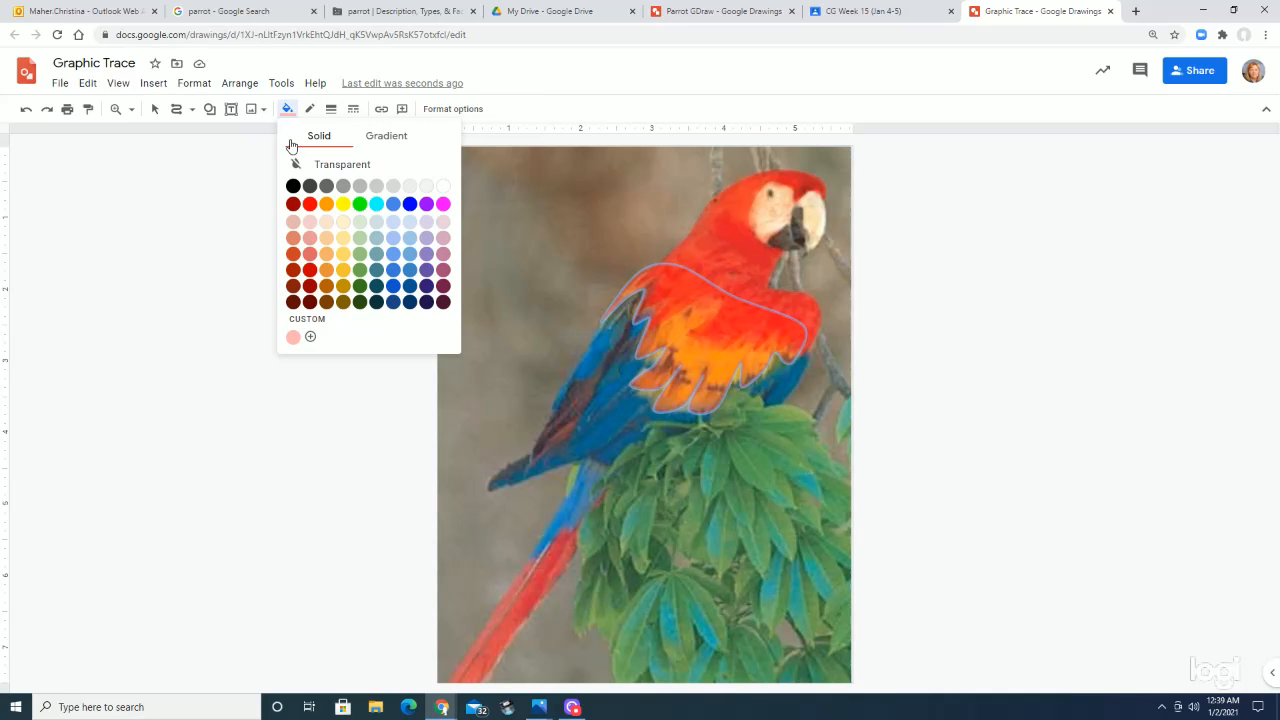
pyautogui.click(342, 254)
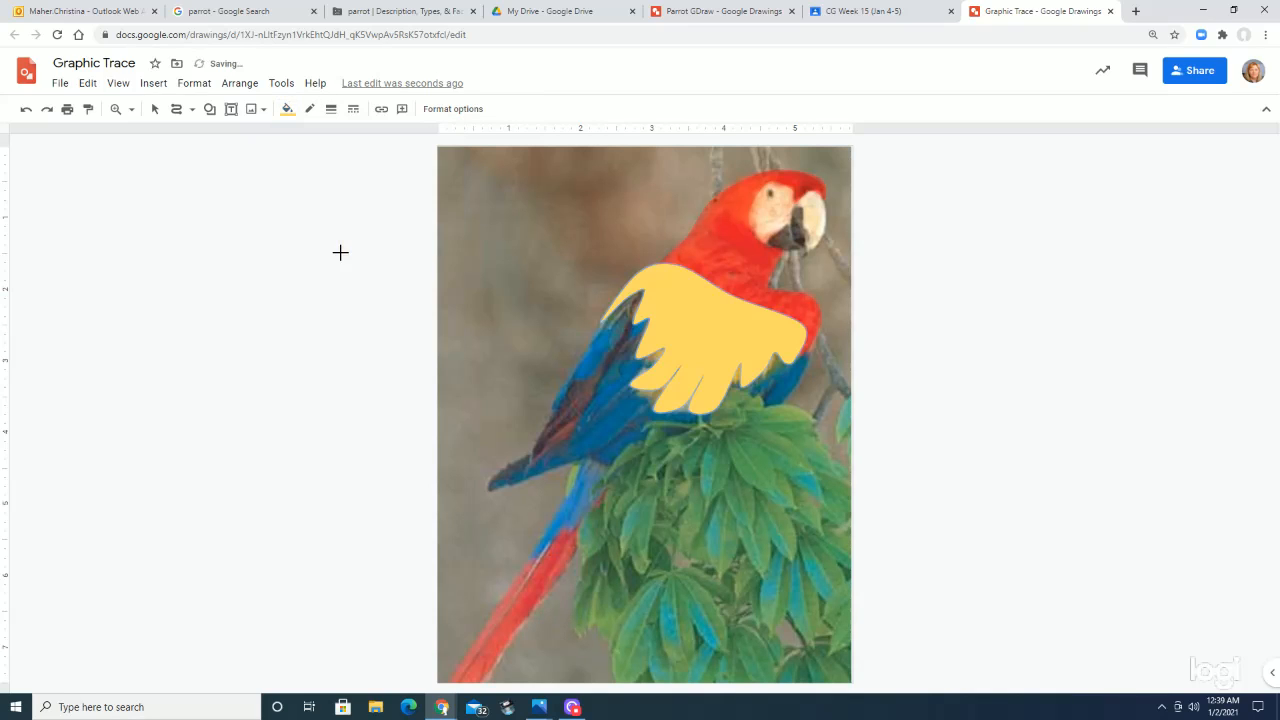
pyautogui.click(287, 108)
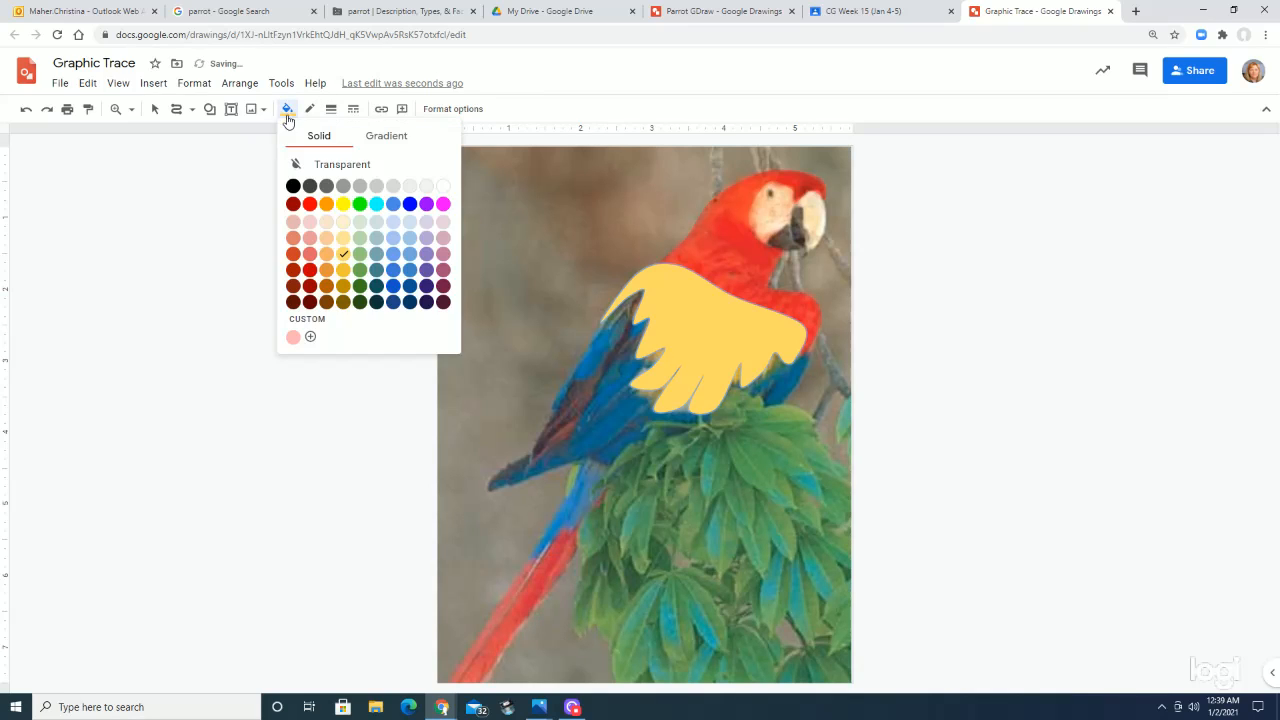
pyautogui.click(309, 335)
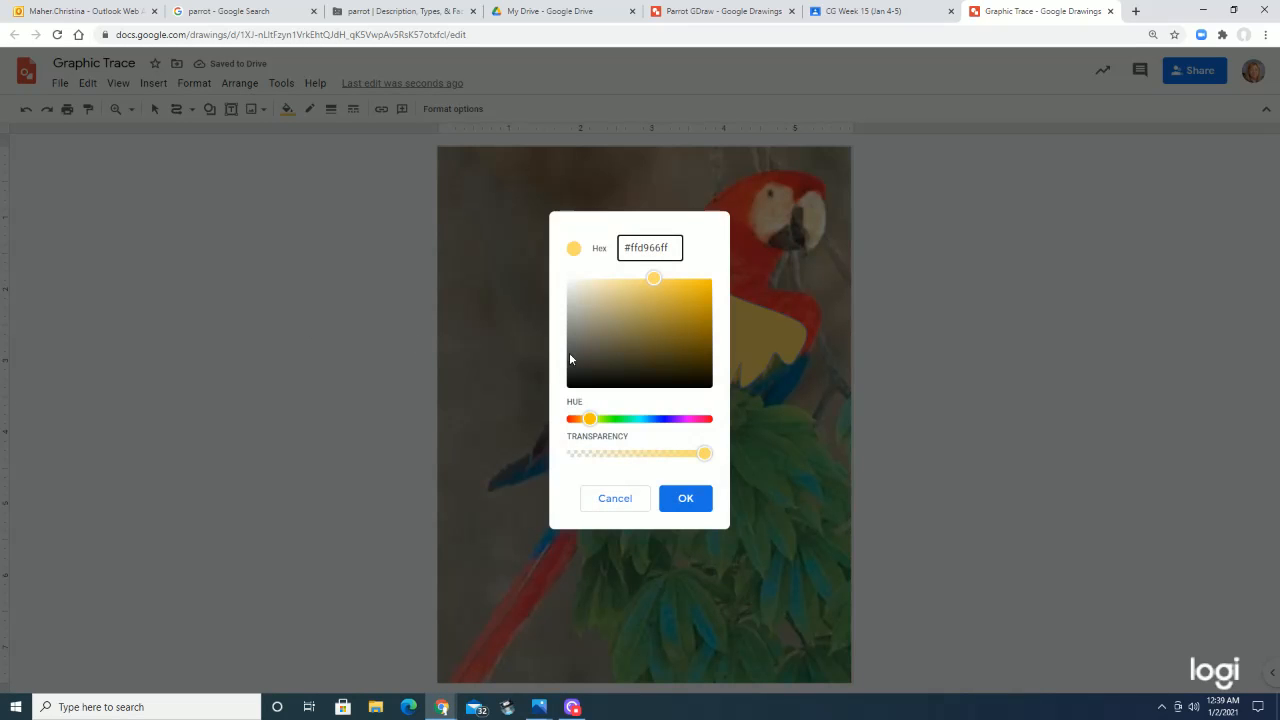
pyautogui.moveTo(705, 458); pyautogui.dragTo(617, 458)
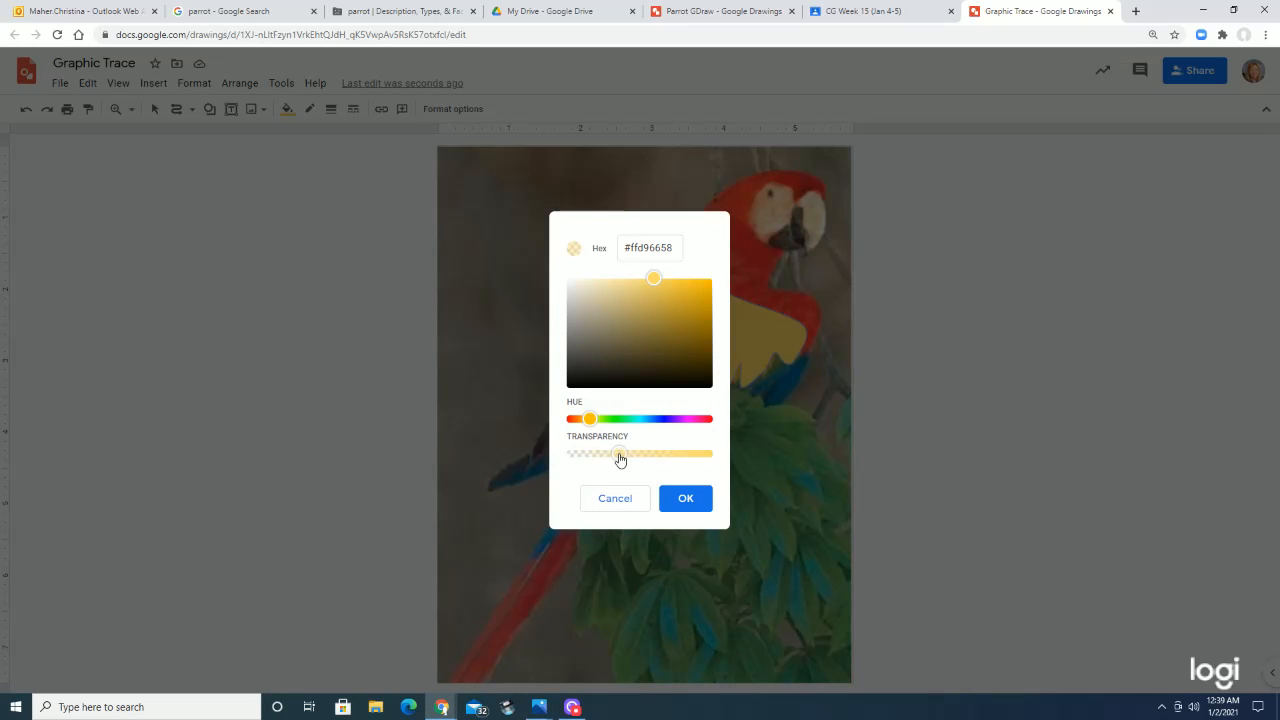
pyautogui.click(686, 497)
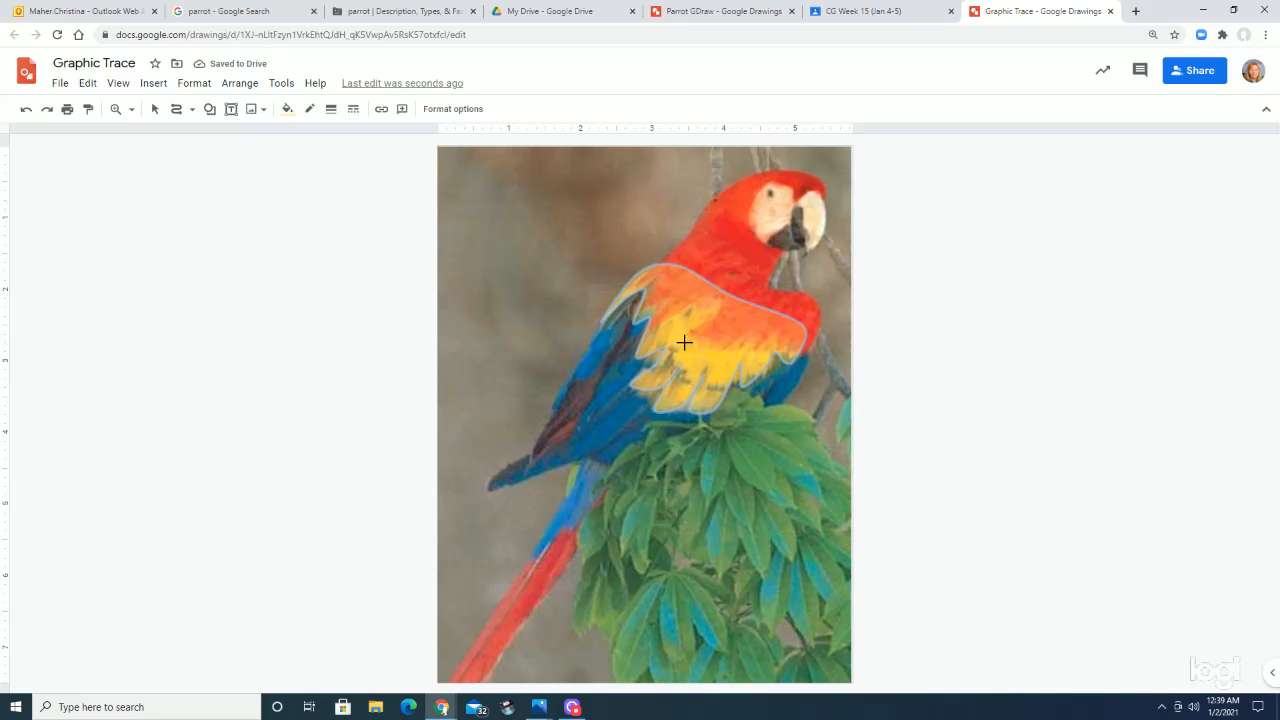
# Fill the traced yellow feather shape with a linear dark yellow gradient.
pyautogui.click(289, 109)
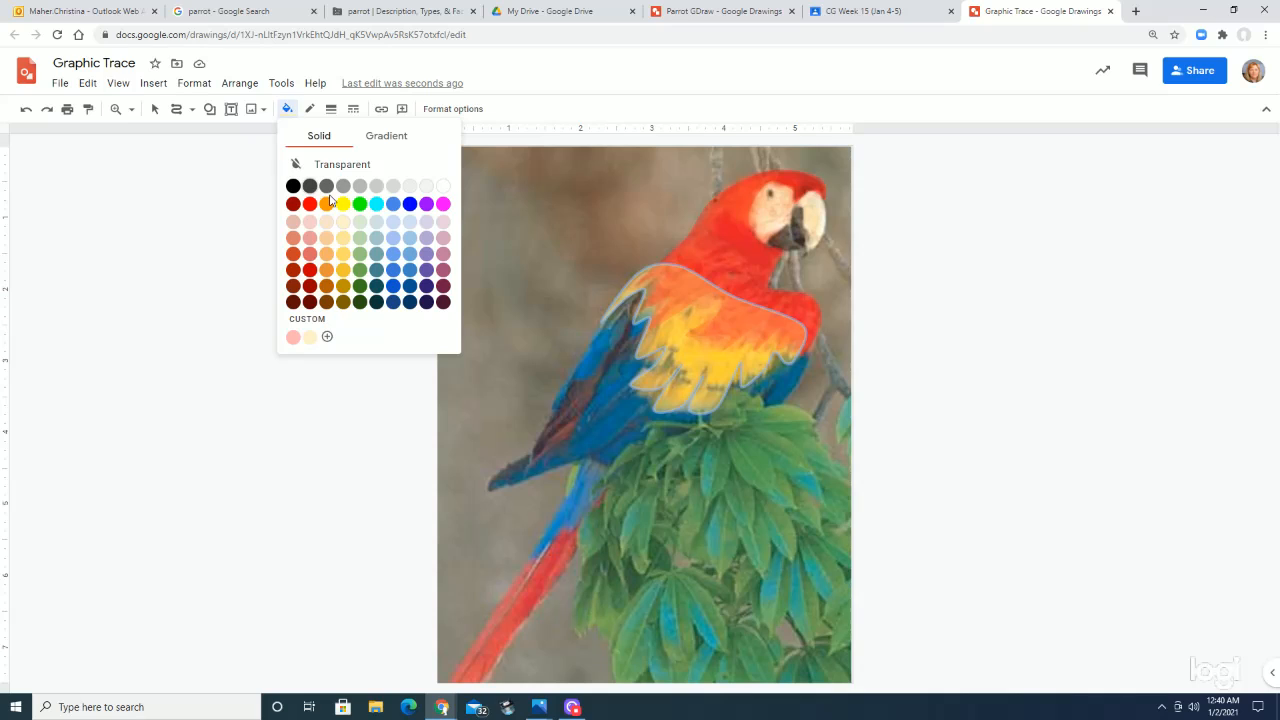
pyautogui.click(391, 136)
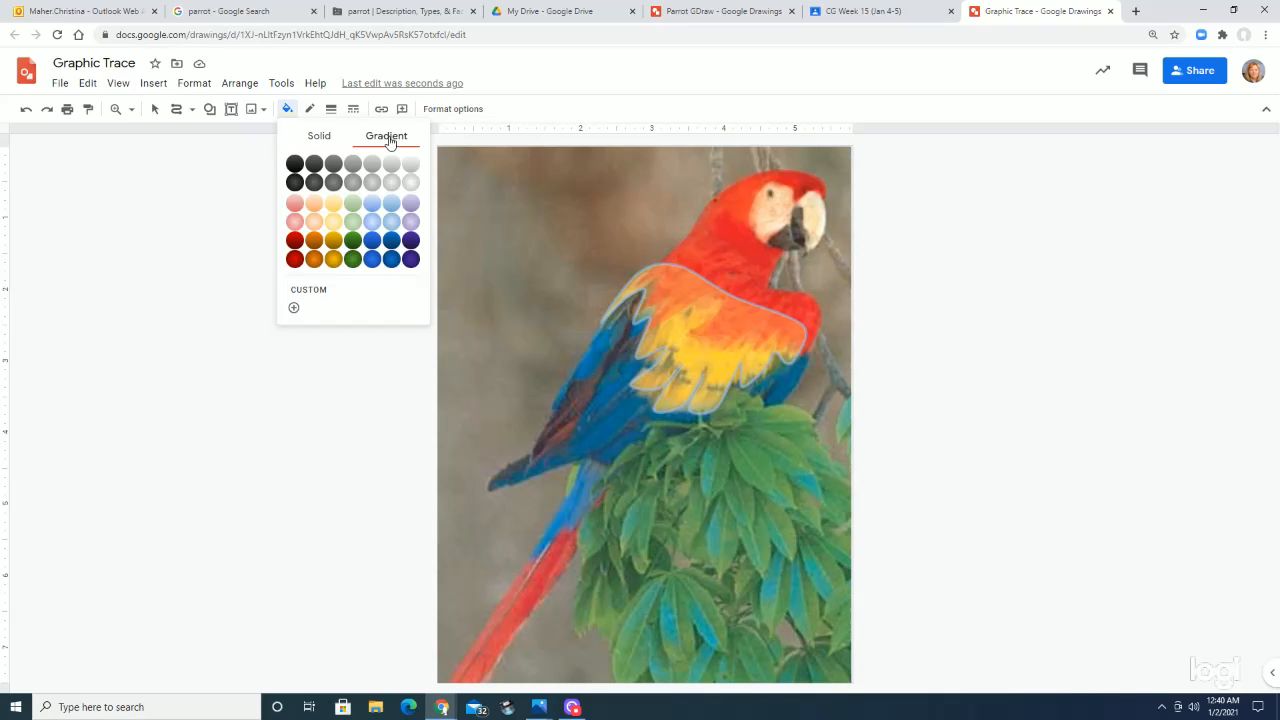
pyautogui.click(333, 241)
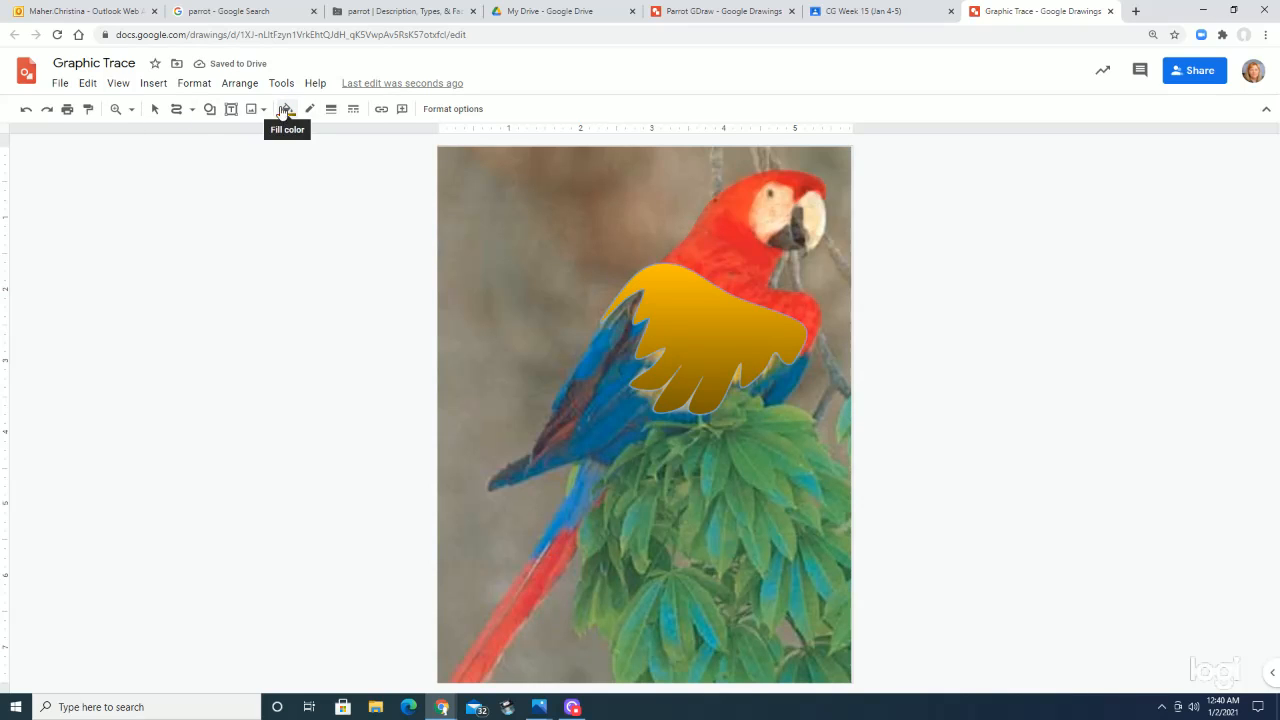
# Fill the traced red head and chest shape with a linear dark red gradient.
pyautogui.click(155, 109)
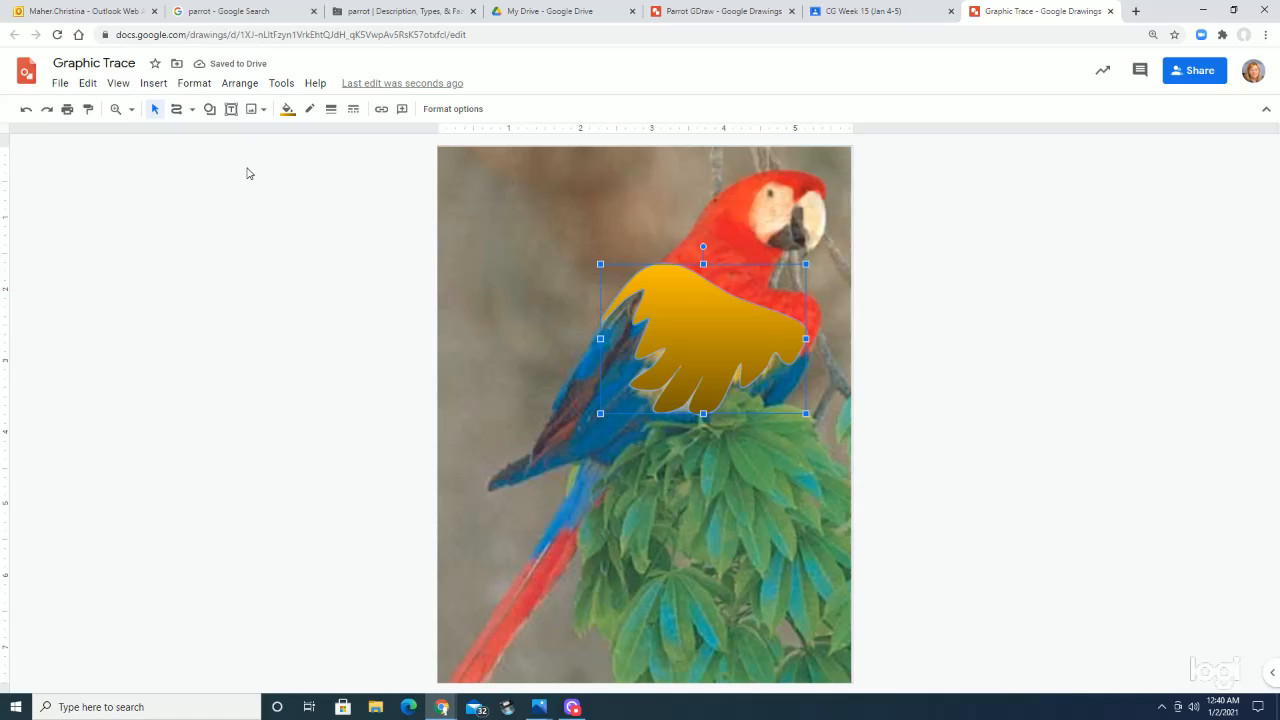
pyautogui.click(712, 233)
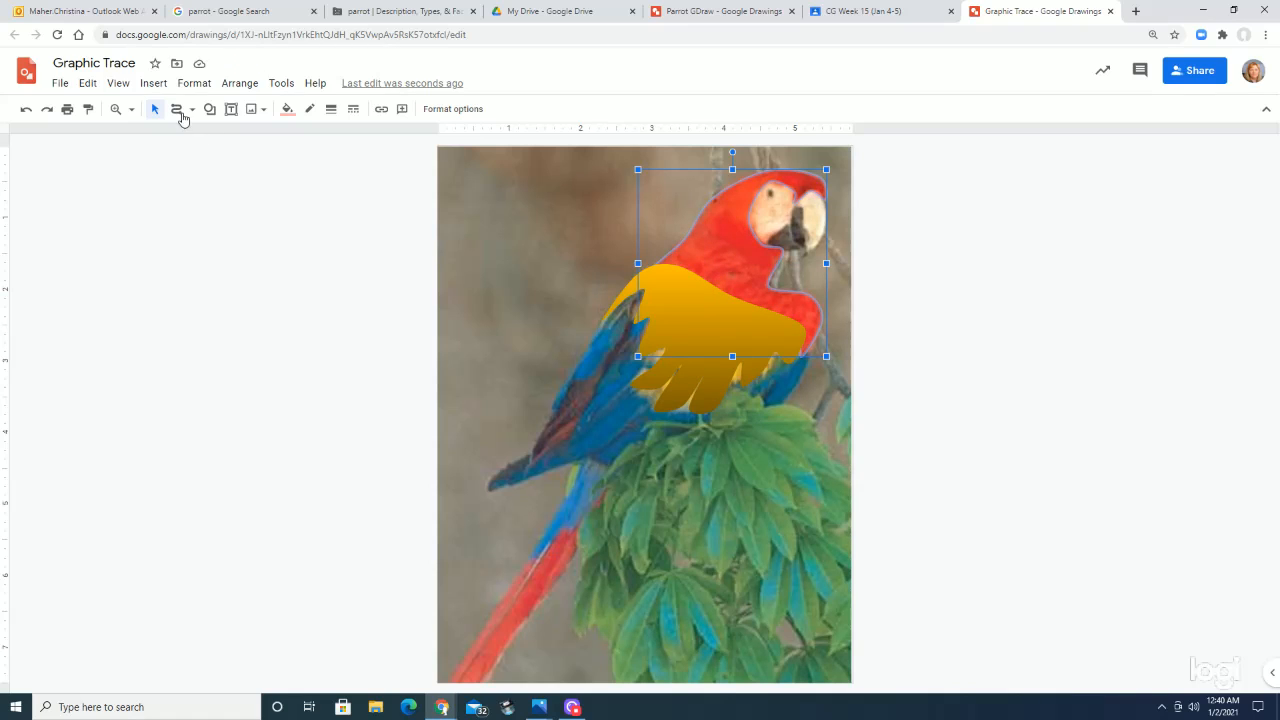
pyautogui.click(287, 109)
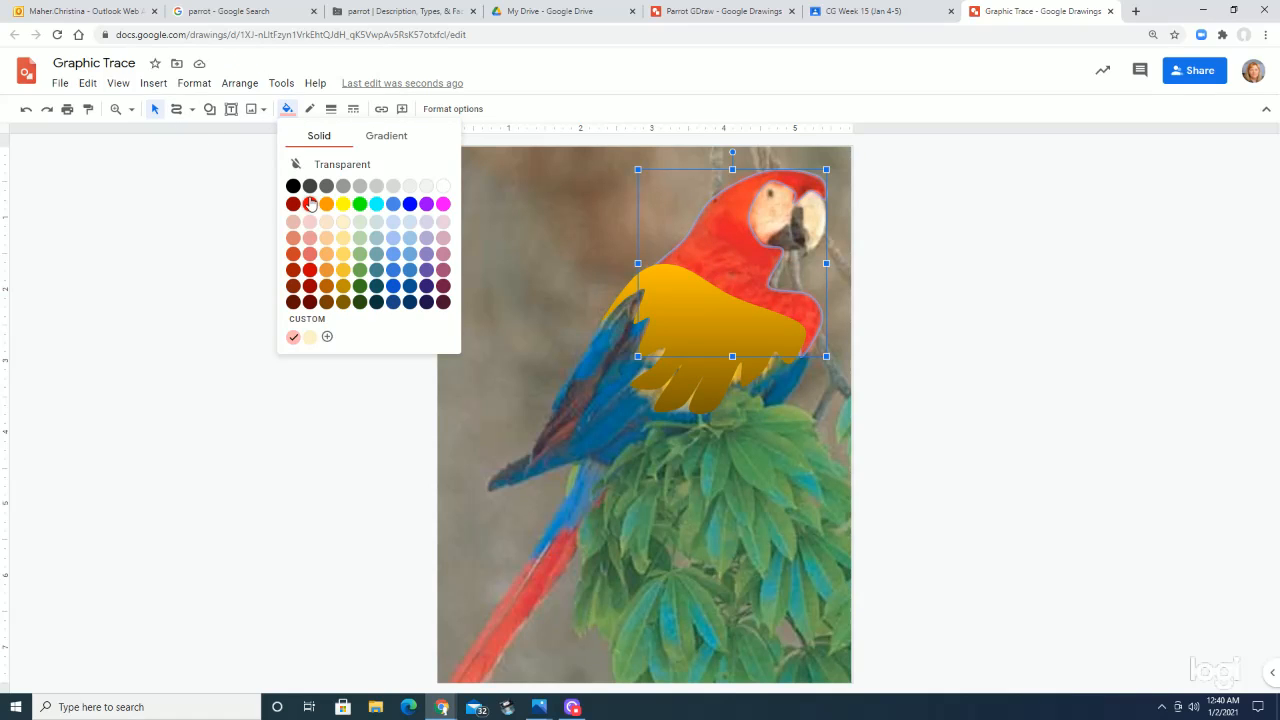
pyautogui.click(385, 137)
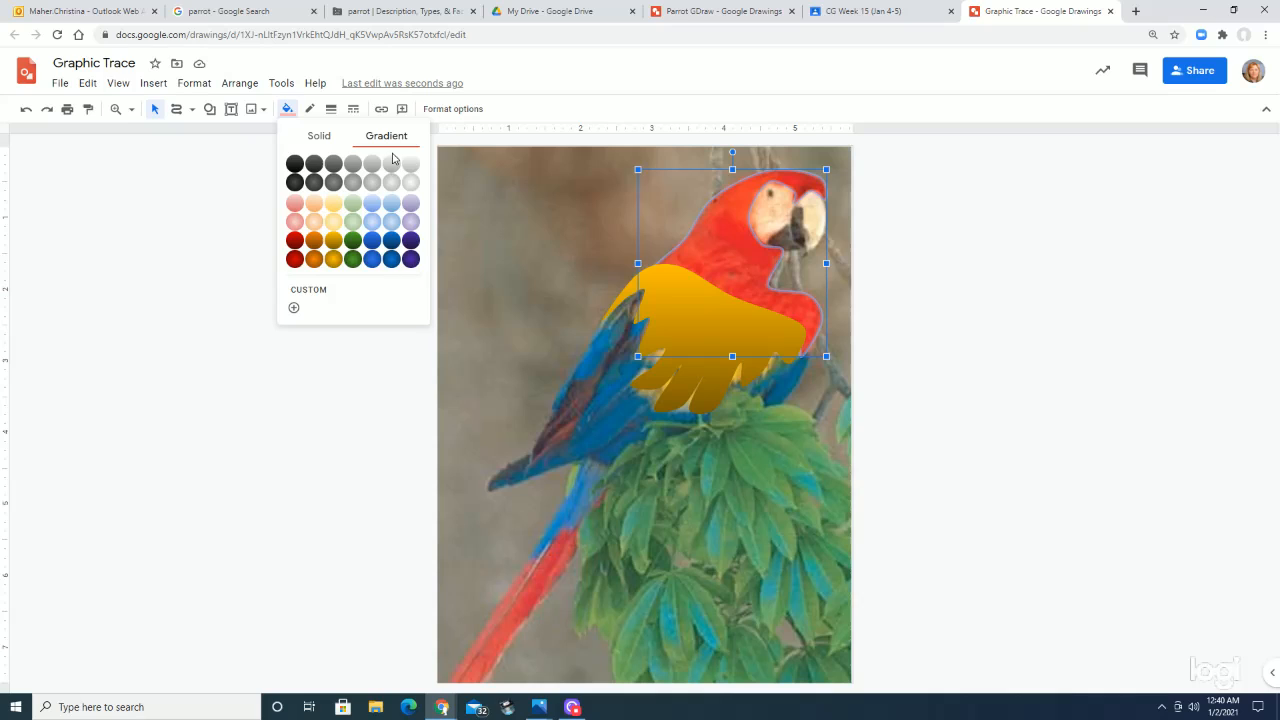
pyautogui.click(294, 260)
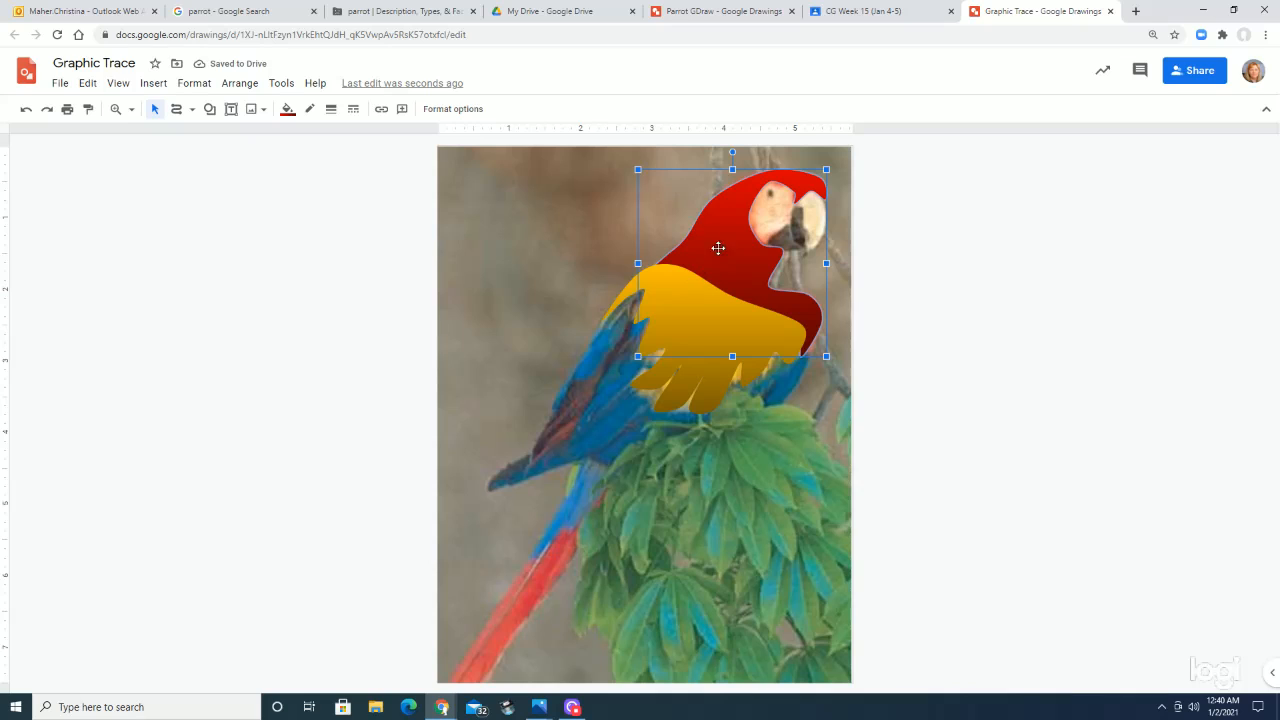
# Bring the red head and chest shape to the front so that it overlaps the yellow feather shape.
pyautogui.click(240, 85)
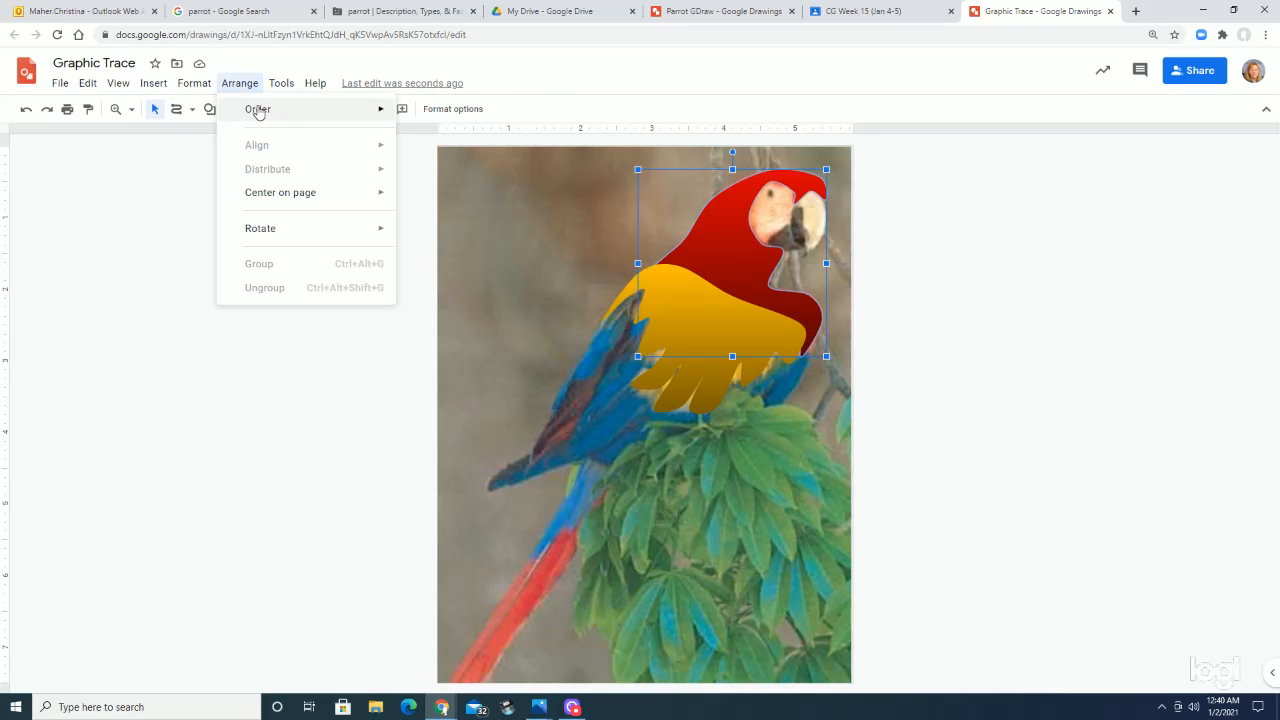
pyautogui.moveTo(257, 109)
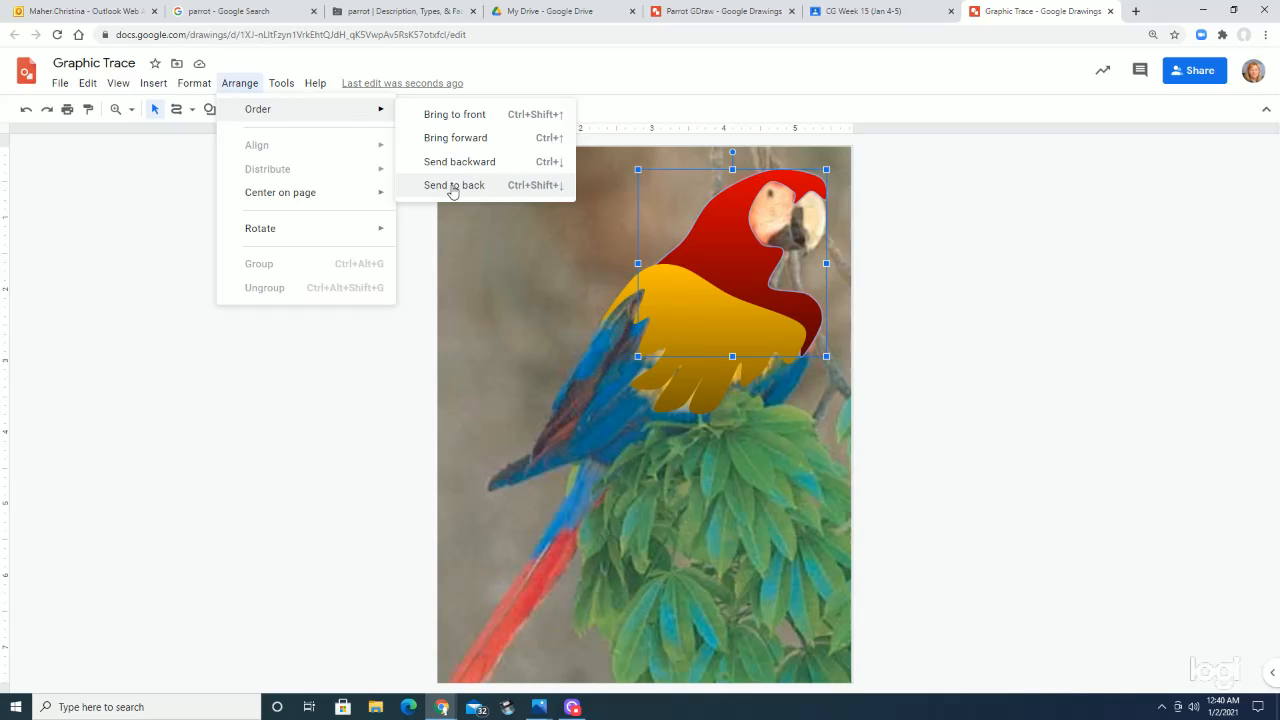
pyautogui.click(455, 114)
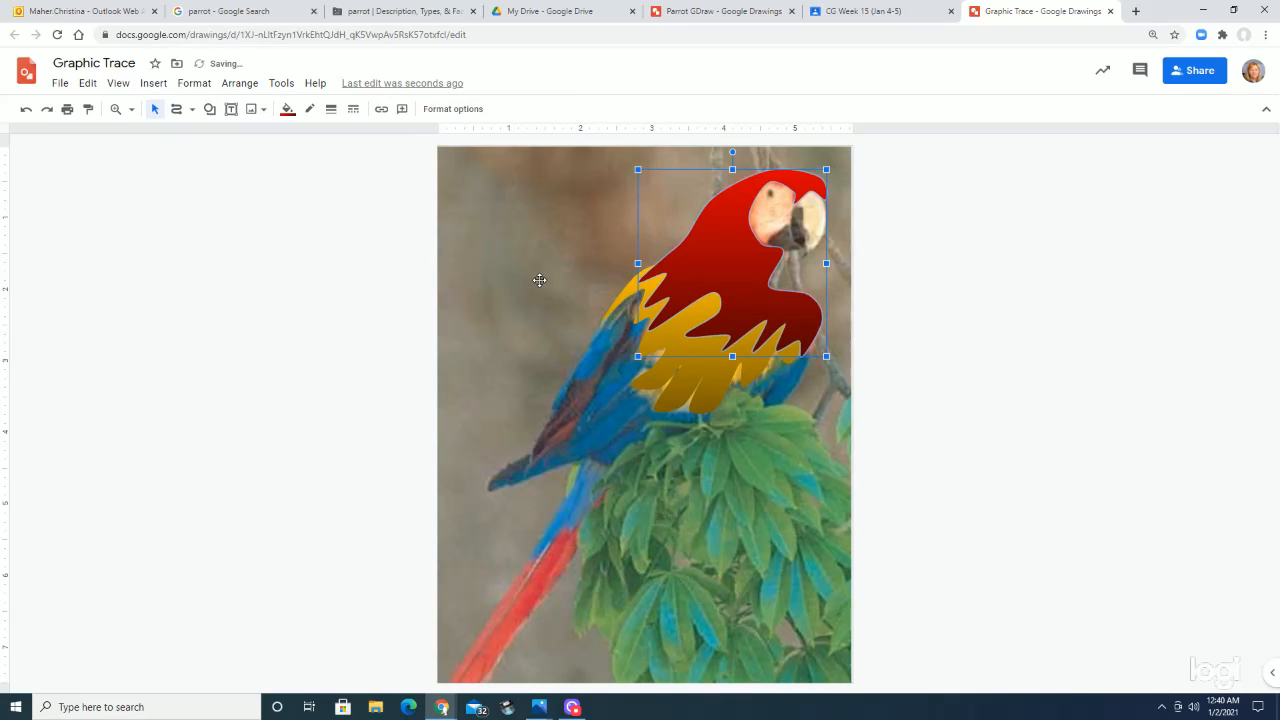
pyautogui.rightClick(898, 367)
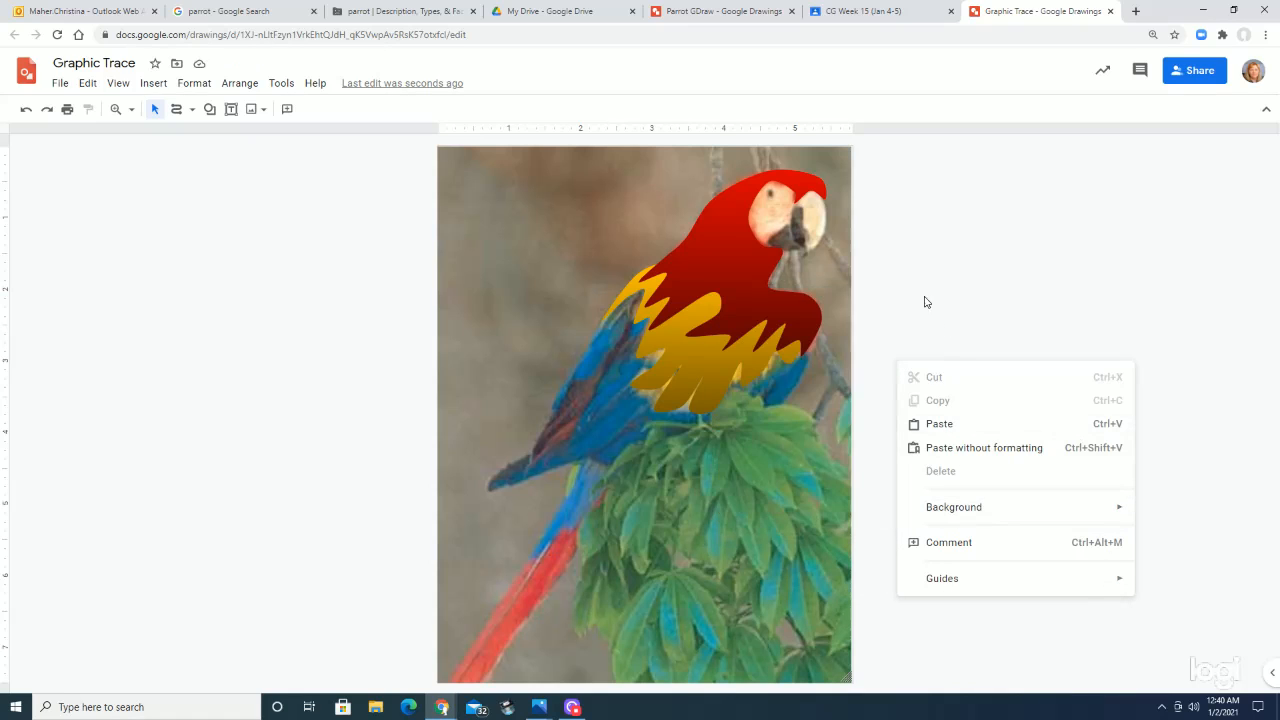
pyautogui.click(878, 291)
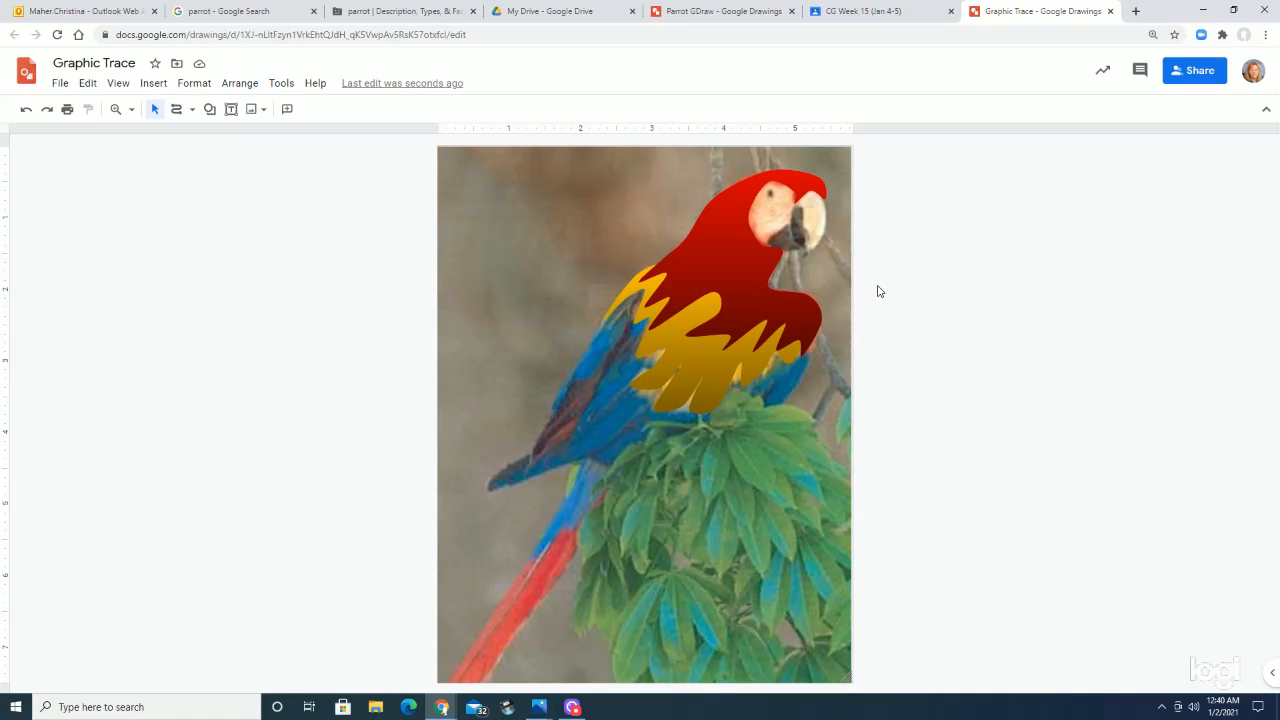
pyautogui.click(731, 287)
pyautogui.rightClick(740, 288)
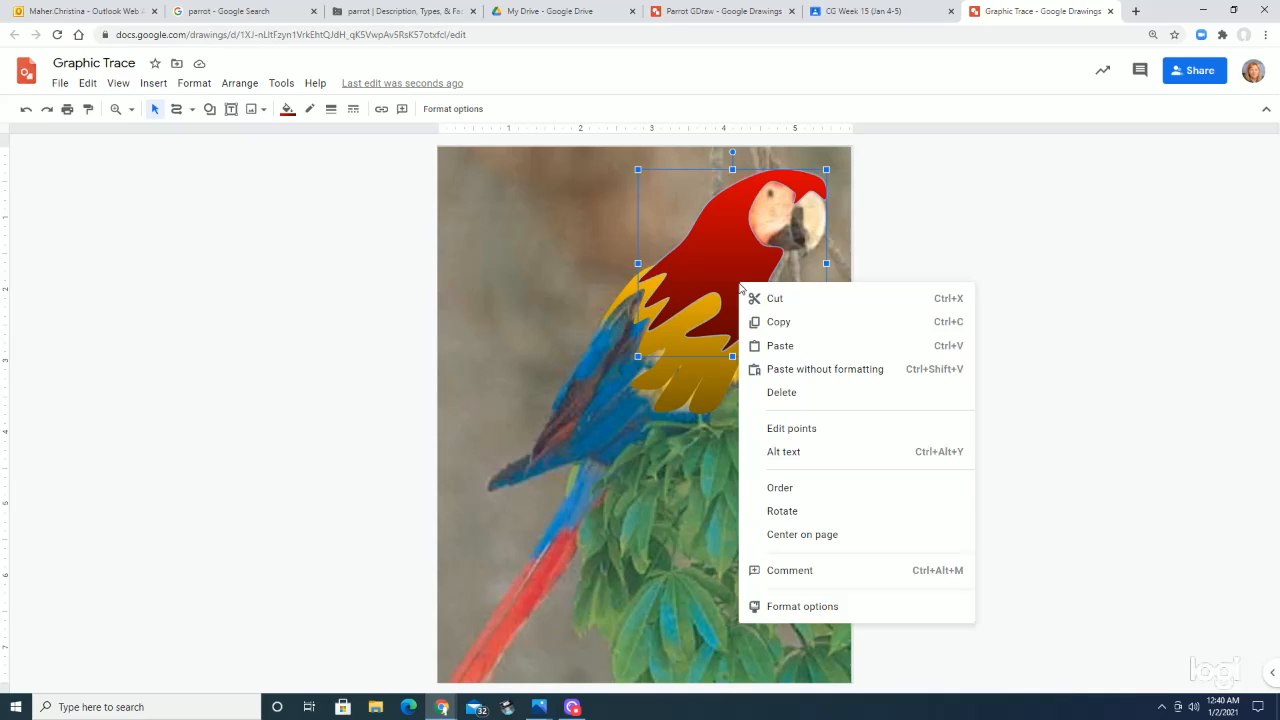
pyautogui.moveTo(791, 491)
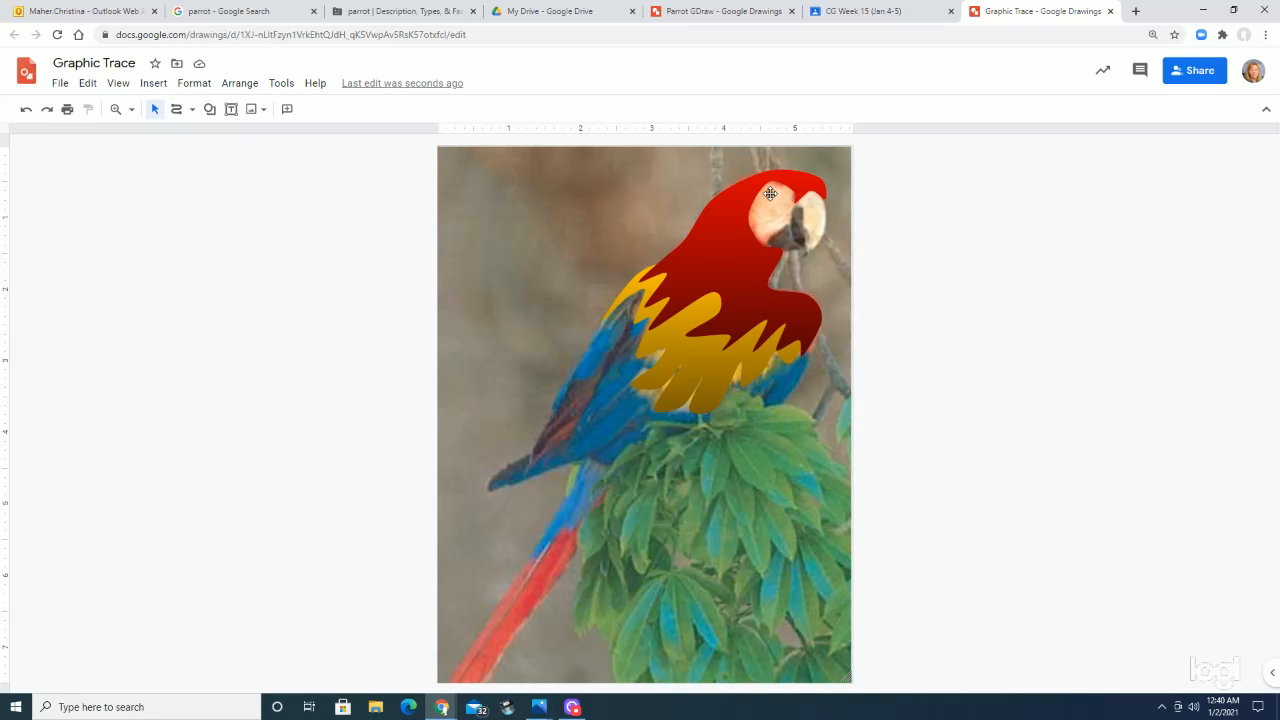
# Move the red head shape and the yellow feather shape together off the photo onto the empty canvas to its left.
pyautogui.click(728, 243)
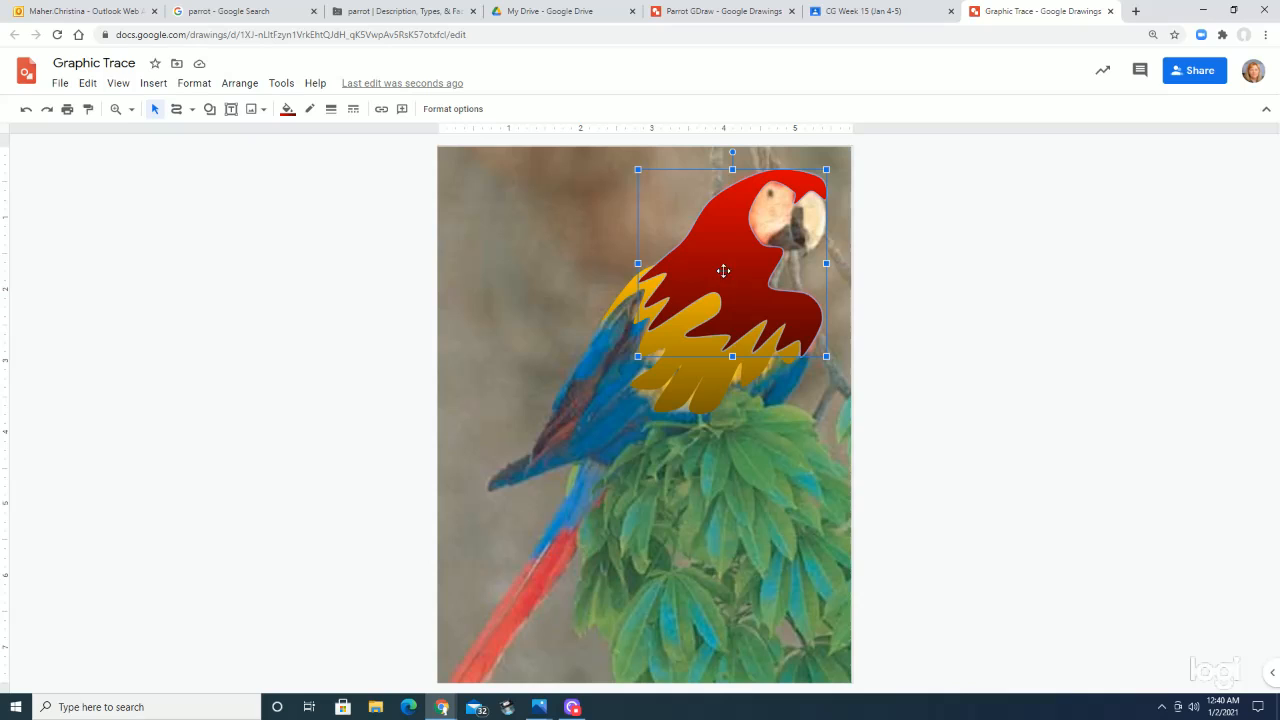
pyautogui.keyDown('shift'); pyautogui.click(691, 375); pyautogui.keyUp('shift')
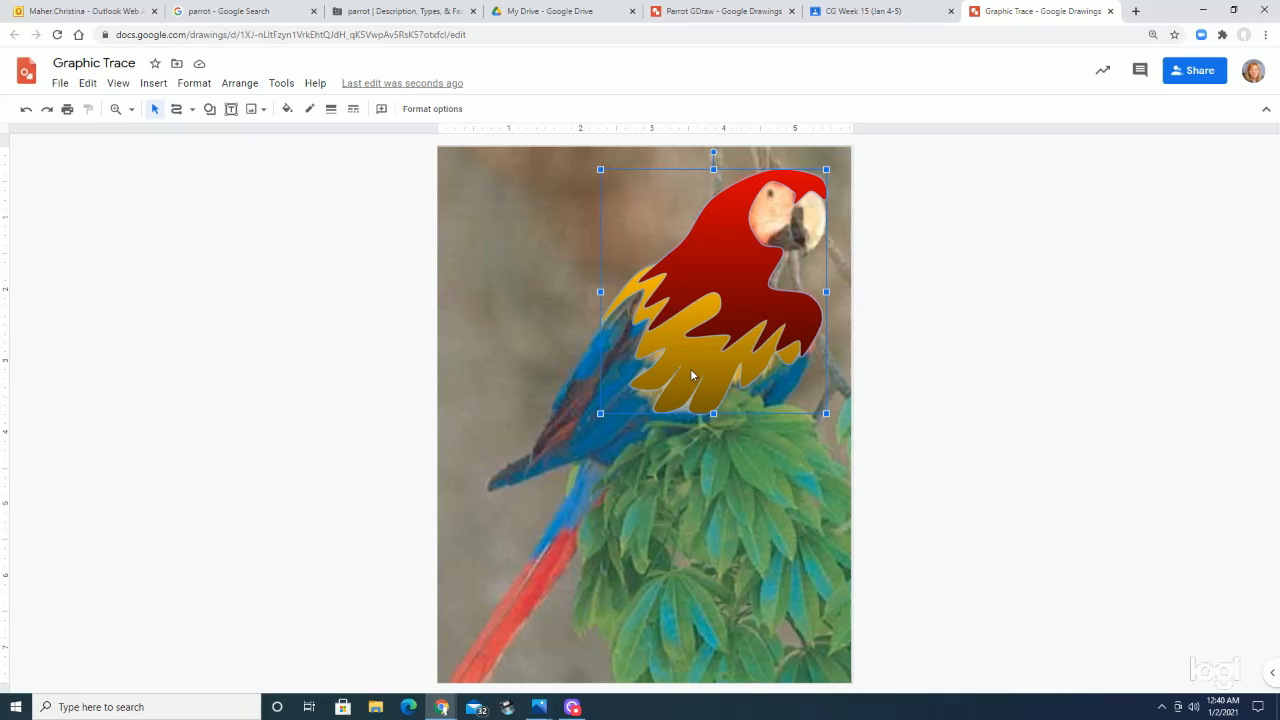
pyautogui.rightClick(692, 338)
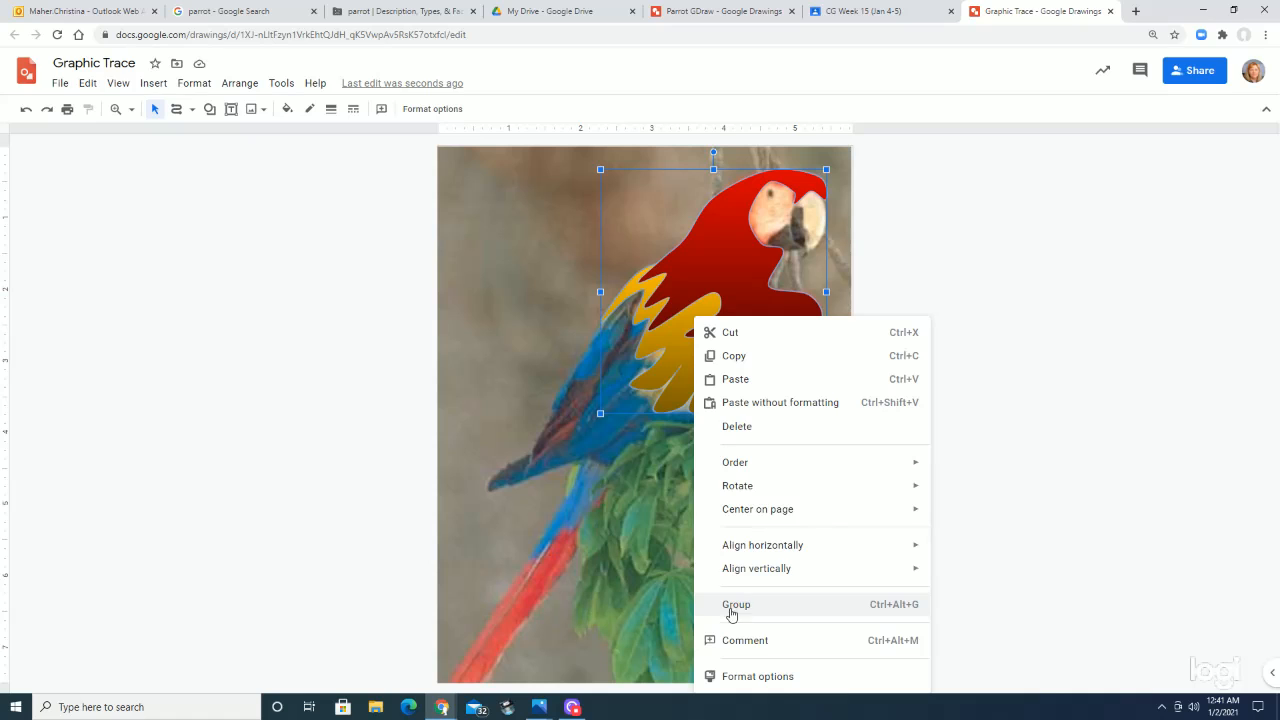
pyautogui.moveTo(716, 256); pyautogui.dragTo(226, 241)
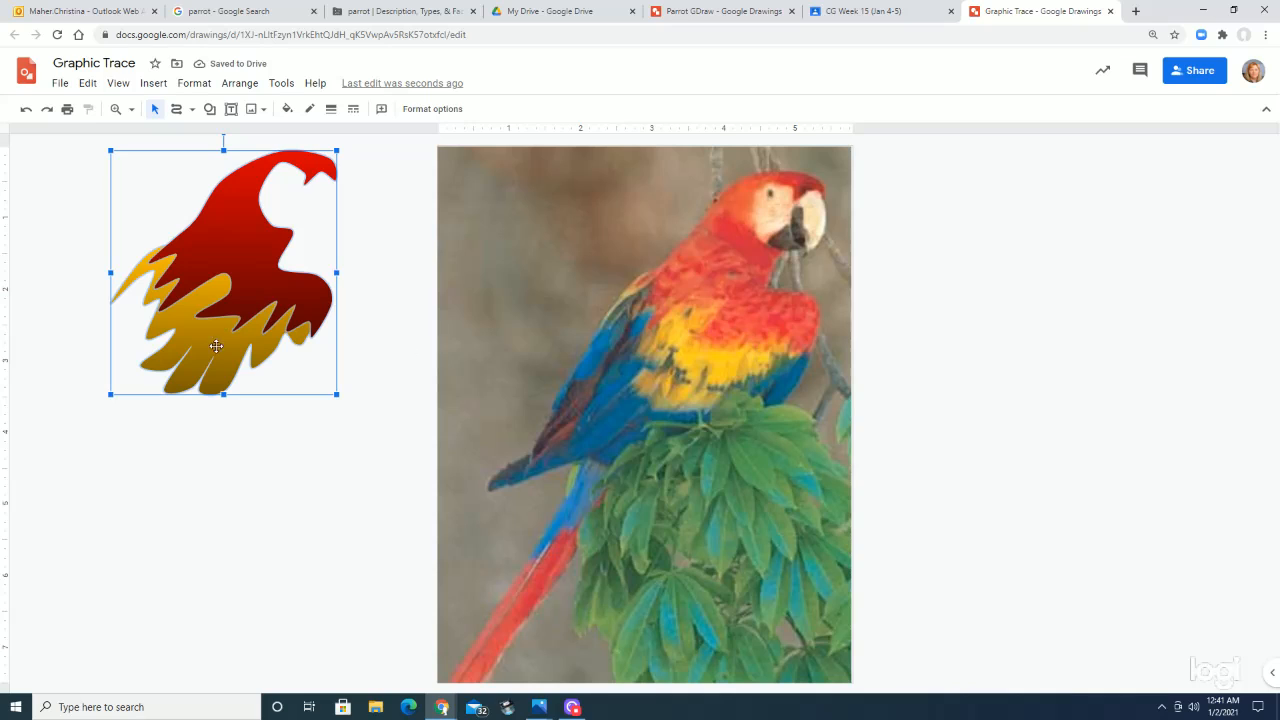
# Trace the parrot's blue wing feathers as a closed Curve shape with jagged lower tips, extending up over the yellow feathers.
pyautogui.click(178, 110)
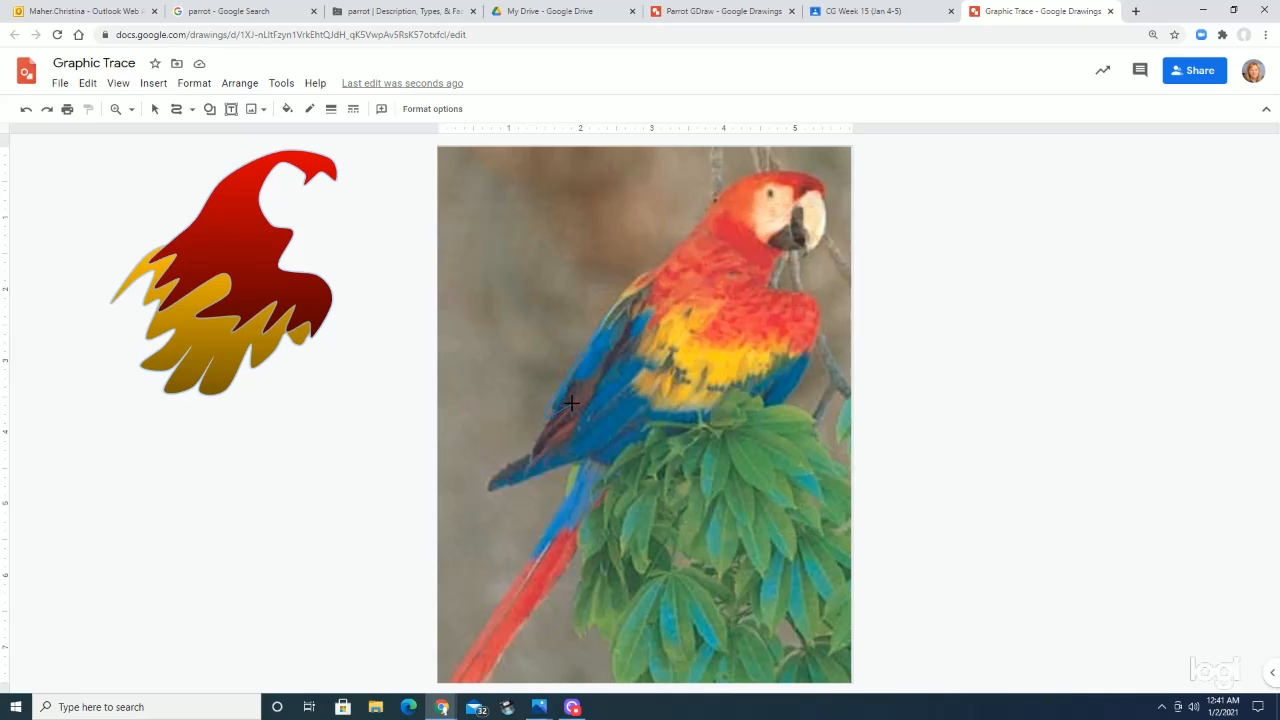
pyautogui.click(620, 345)
pyautogui.click(588, 401)
pyautogui.click(616, 420)
pyautogui.click(608, 449)
pyautogui.click(644, 414)
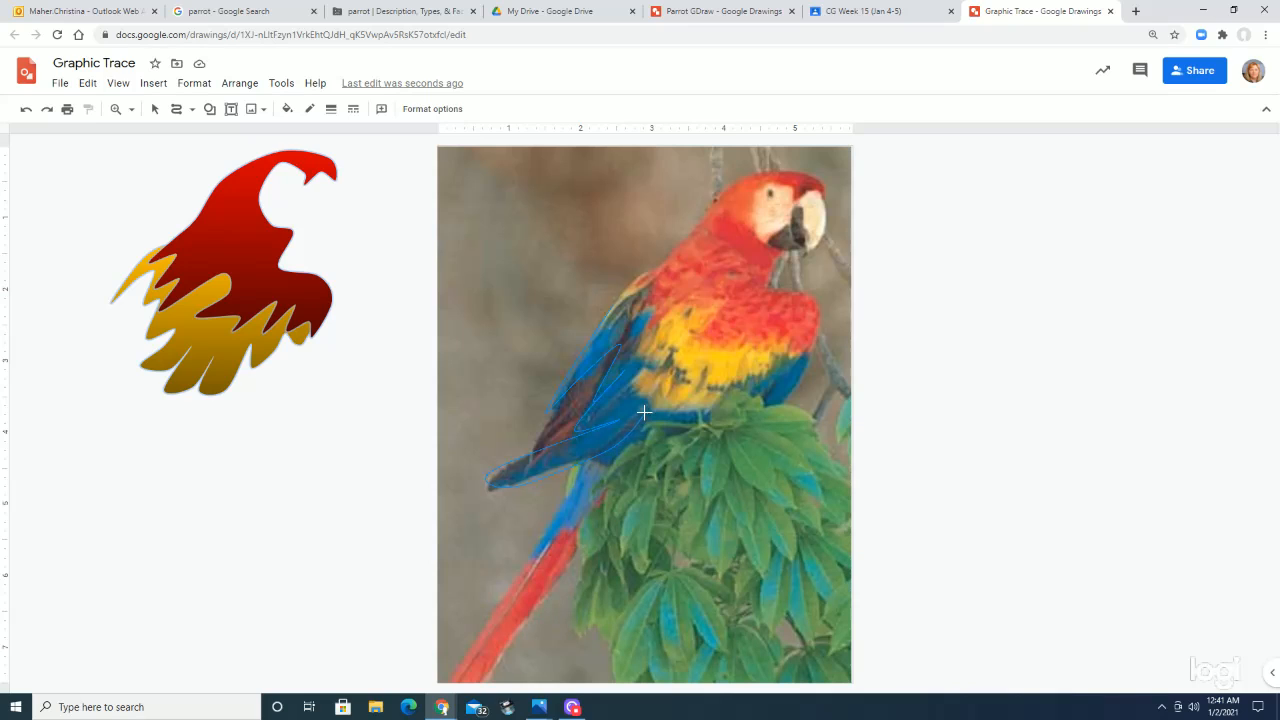
pyautogui.click(602, 466)
pyautogui.click(807, 350)
pyautogui.click(612, 303)
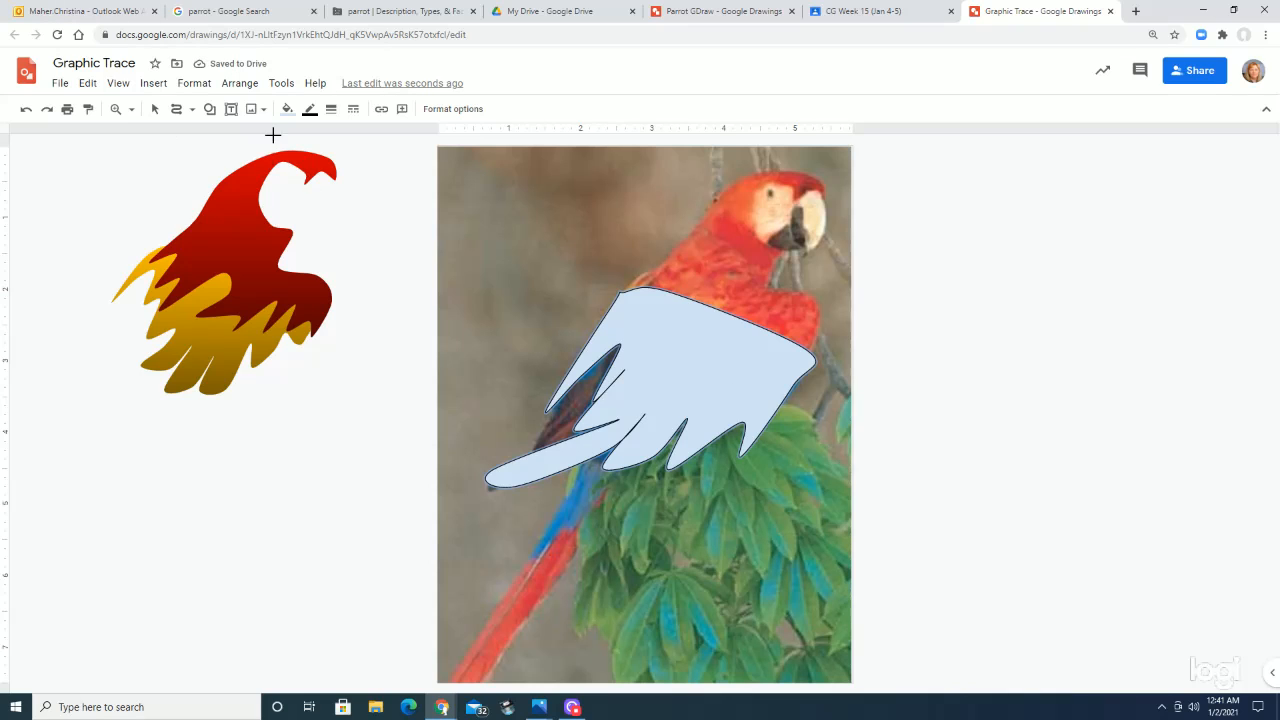
# Fill the traced blue wing shape with a linear dark blue gradient and make its border transparent.
pyautogui.click(288, 109)
pyautogui.click(396, 136)
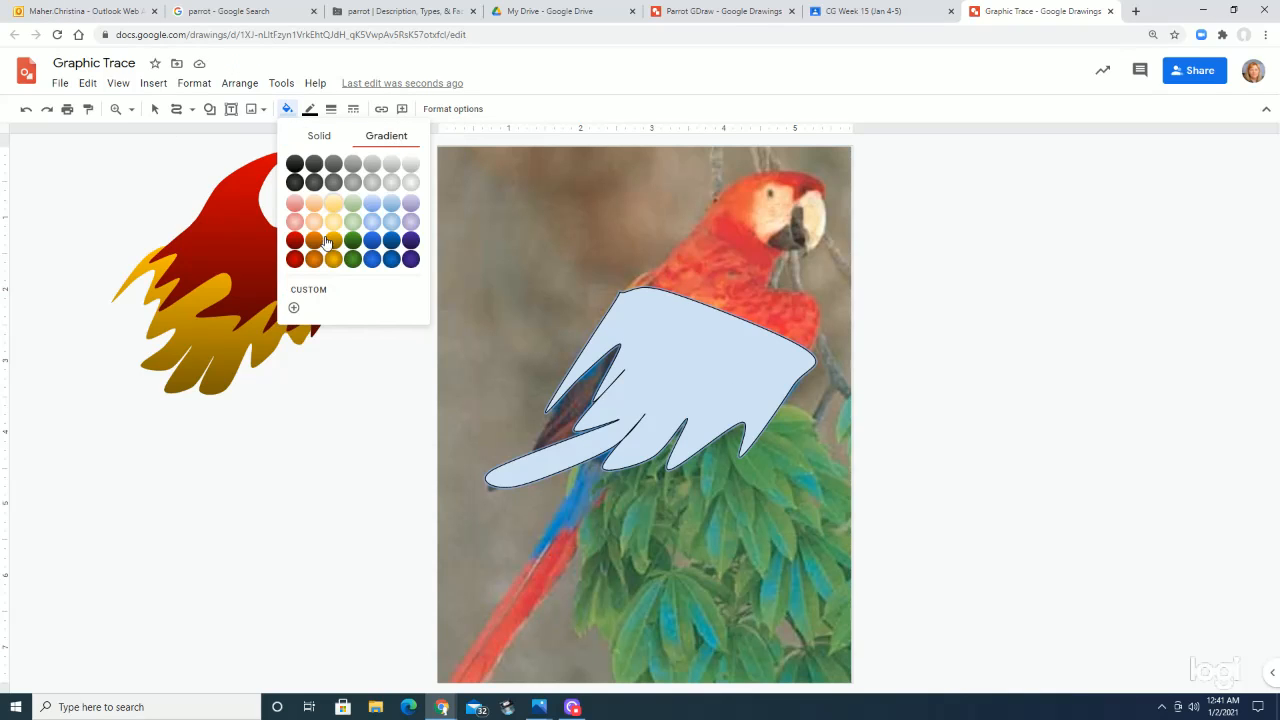
pyautogui.click(390, 260)
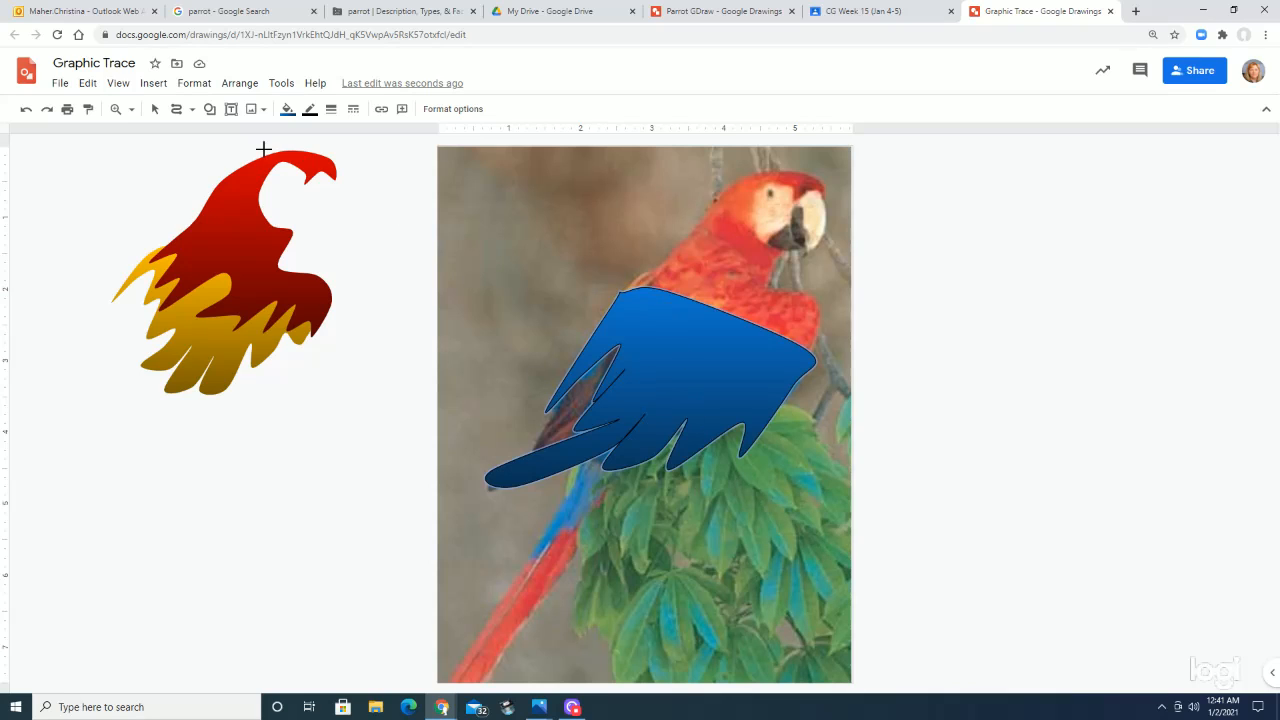
pyautogui.click(310, 109)
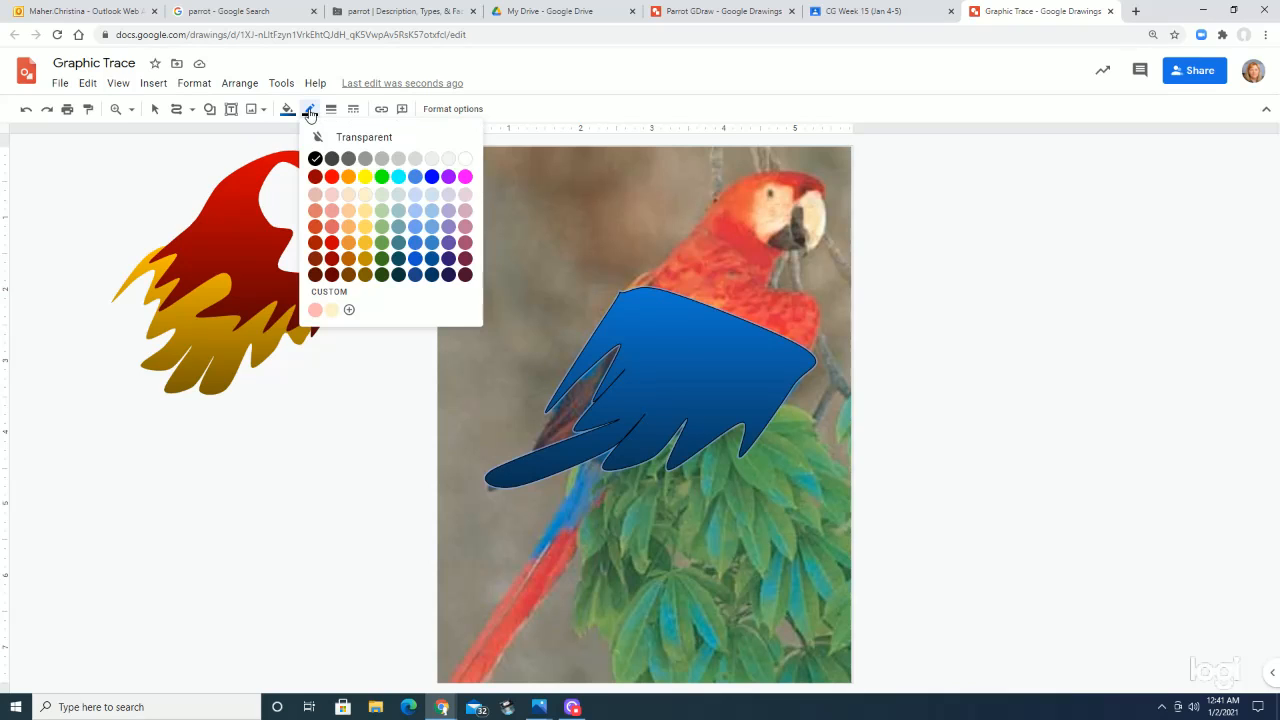
pyautogui.click(354, 140)
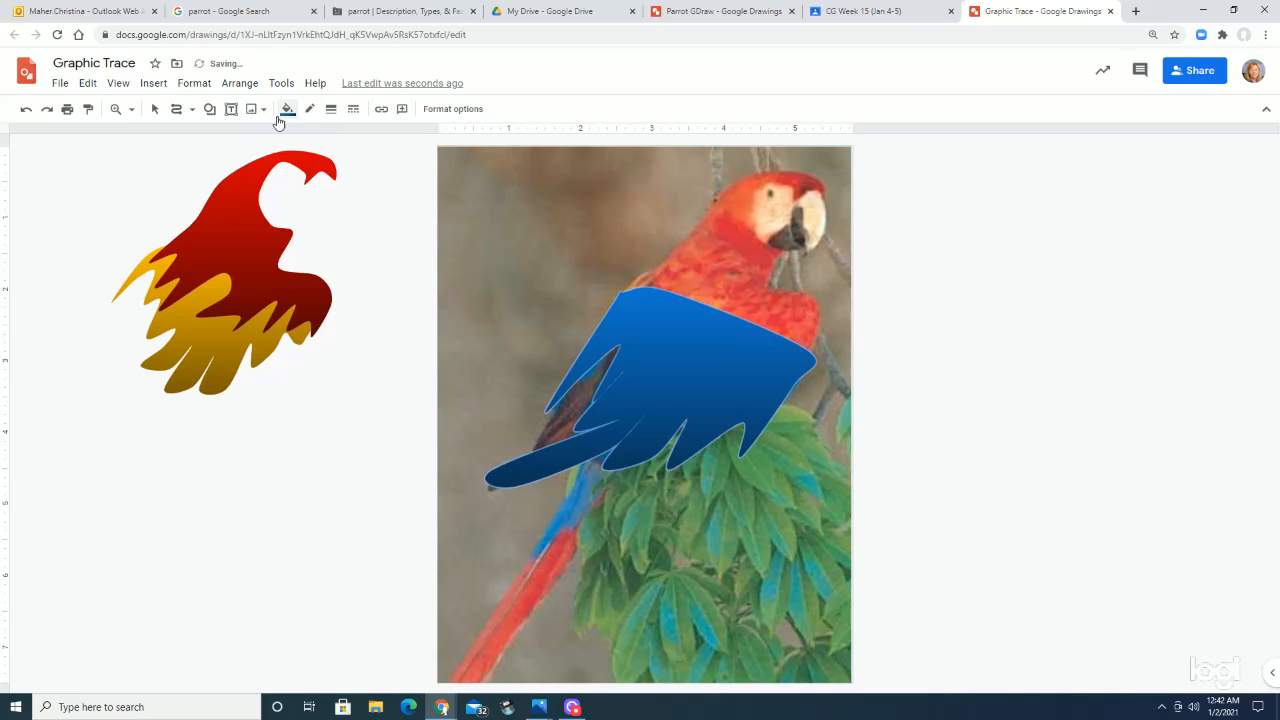
# Try drawing a small closed Curve shape on the empty canvas beside the photo, and delete it.
pyautogui.click(401, 347)
pyautogui.click(416, 338)
pyautogui.click(396, 421)
pyautogui.click(360, 363)
pyautogui.click(402, 344)
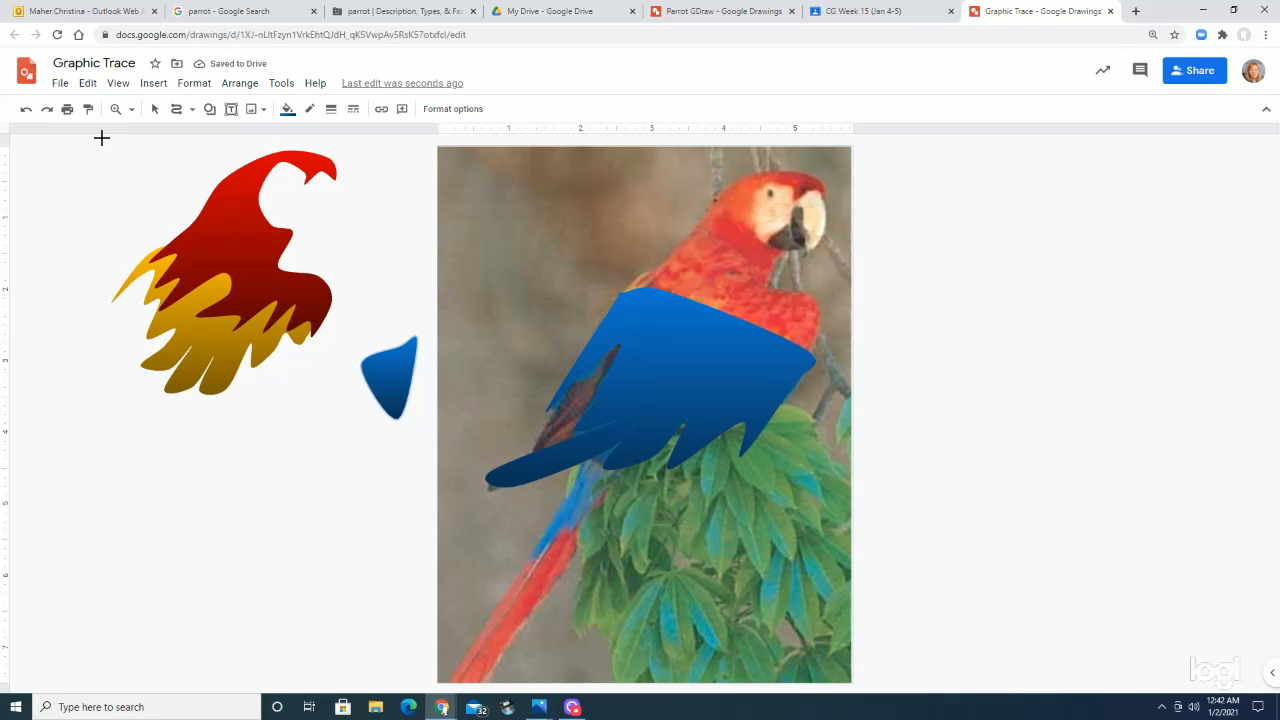
pyautogui.click(155, 108)
pyautogui.click(392, 378)
pyautogui.press('Delete')
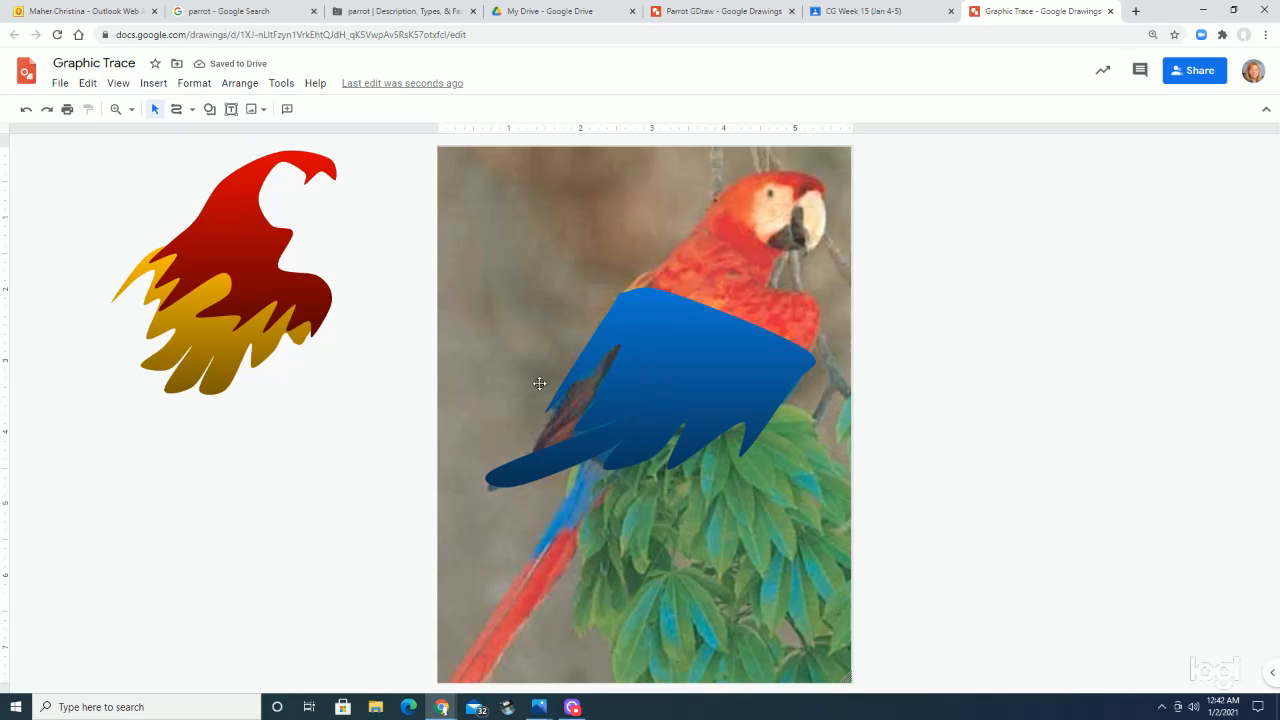
# Move the blue wing shape off the photo onto the traced head and yellow feather shapes.
pyautogui.moveTo(669, 350); pyautogui.dragTo(171, 317)
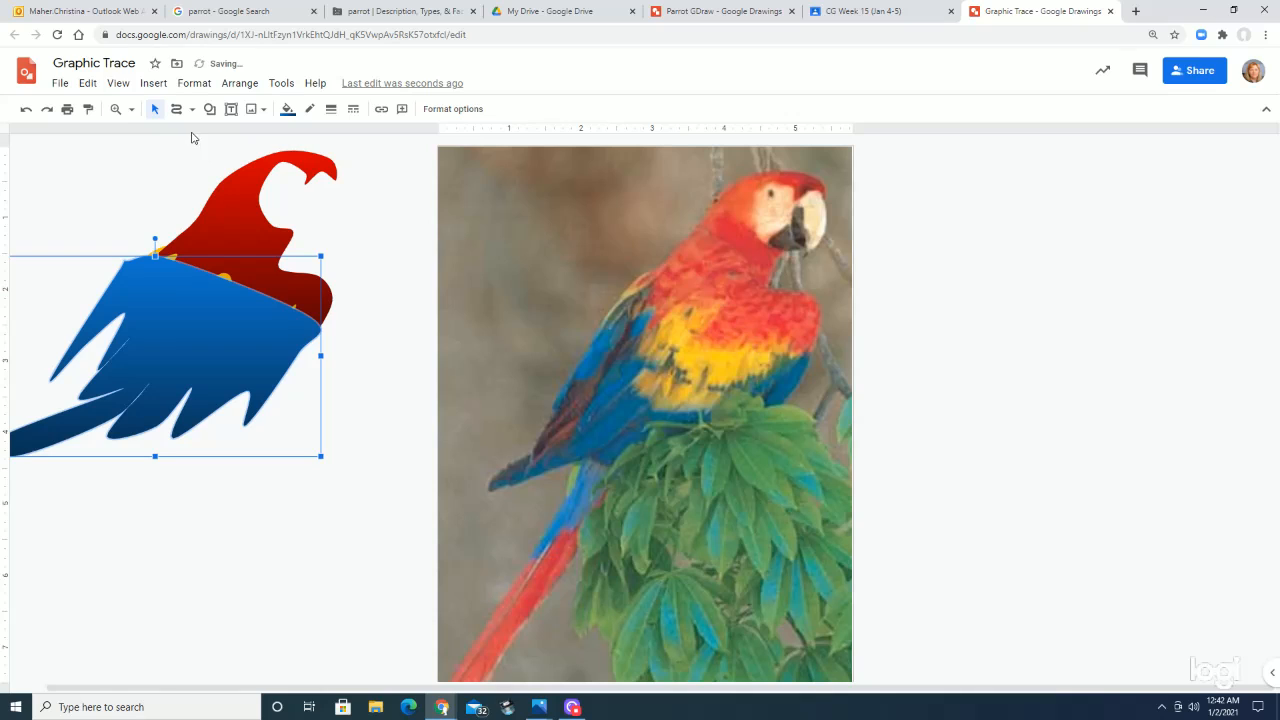
# Send the blue wing shape to the back, behind the red head and yellow feather shapes.
pyautogui.rightClick(250, 358)
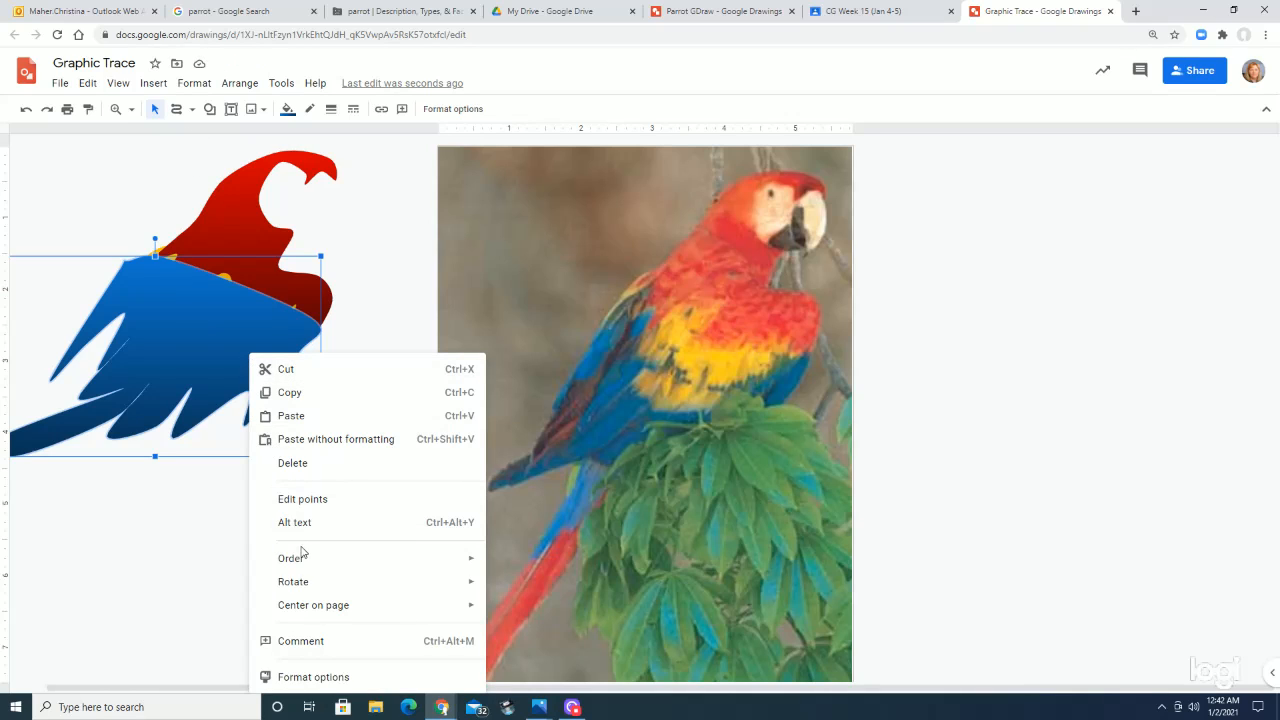
pyautogui.moveTo(293, 567)
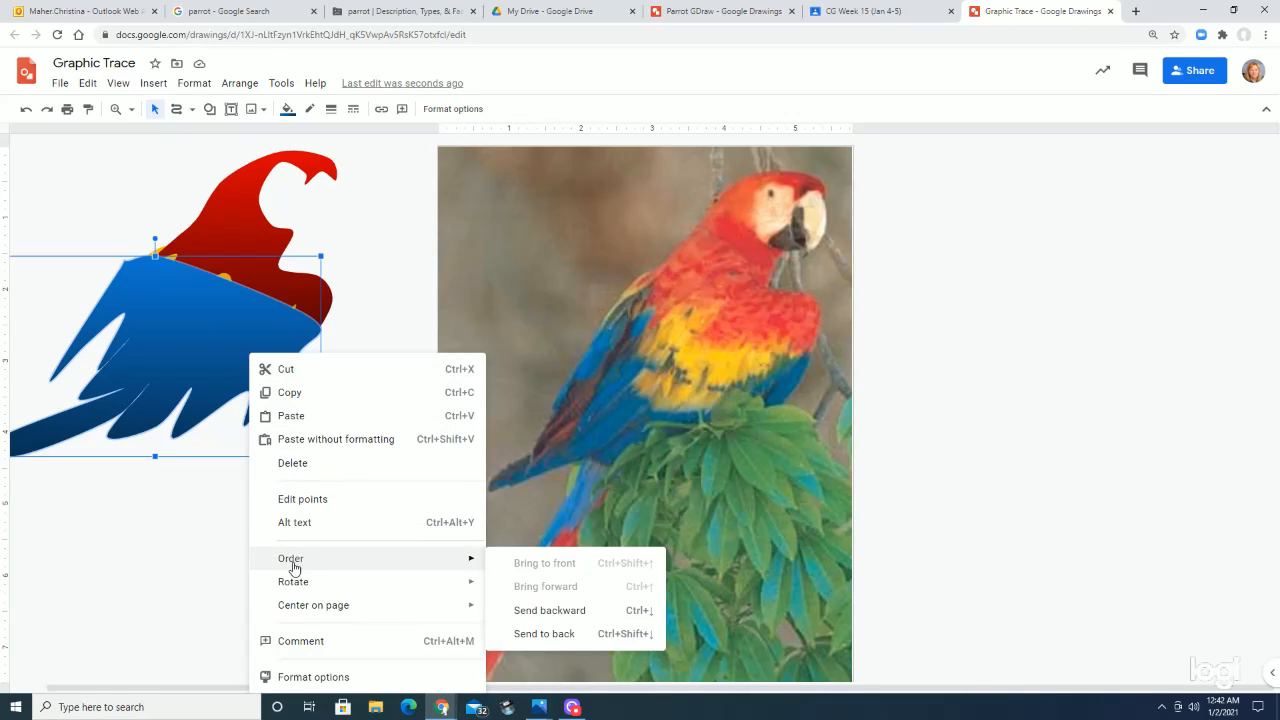
pyautogui.click(537, 611)
pyautogui.click(537, 611)
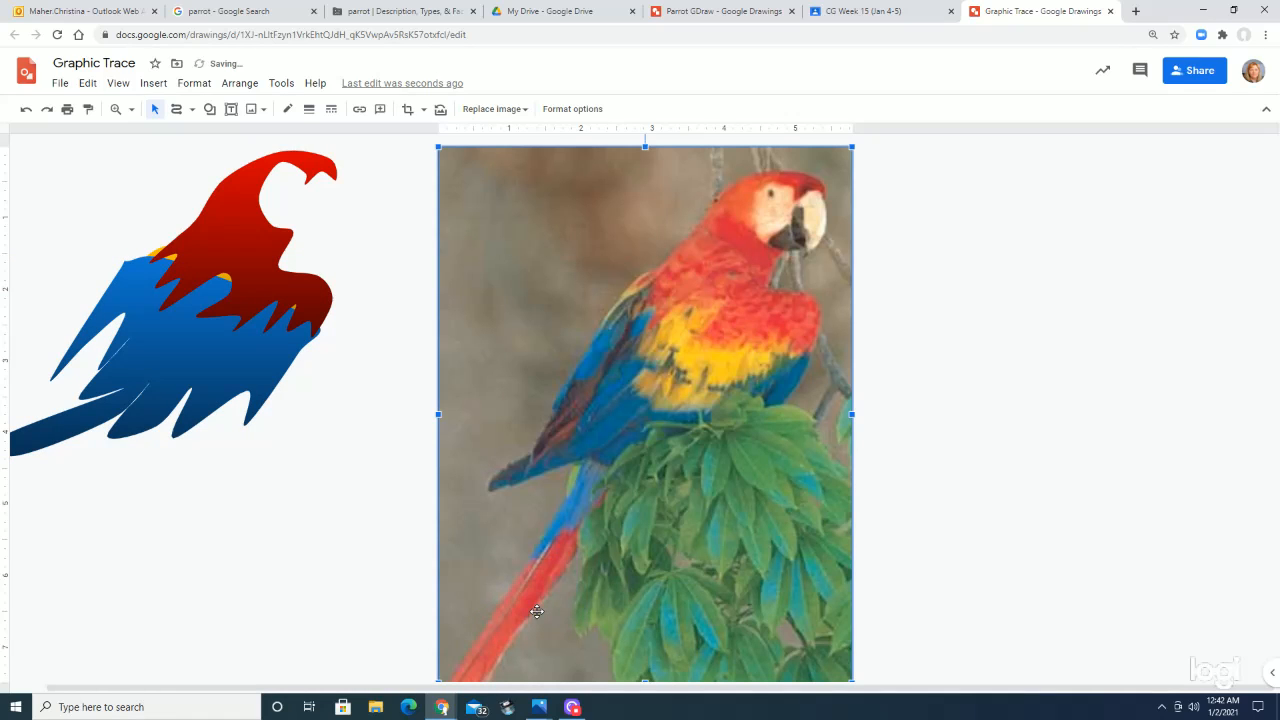
pyautogui.click(161, 371)
pyautogui.rightClick(190, 354)
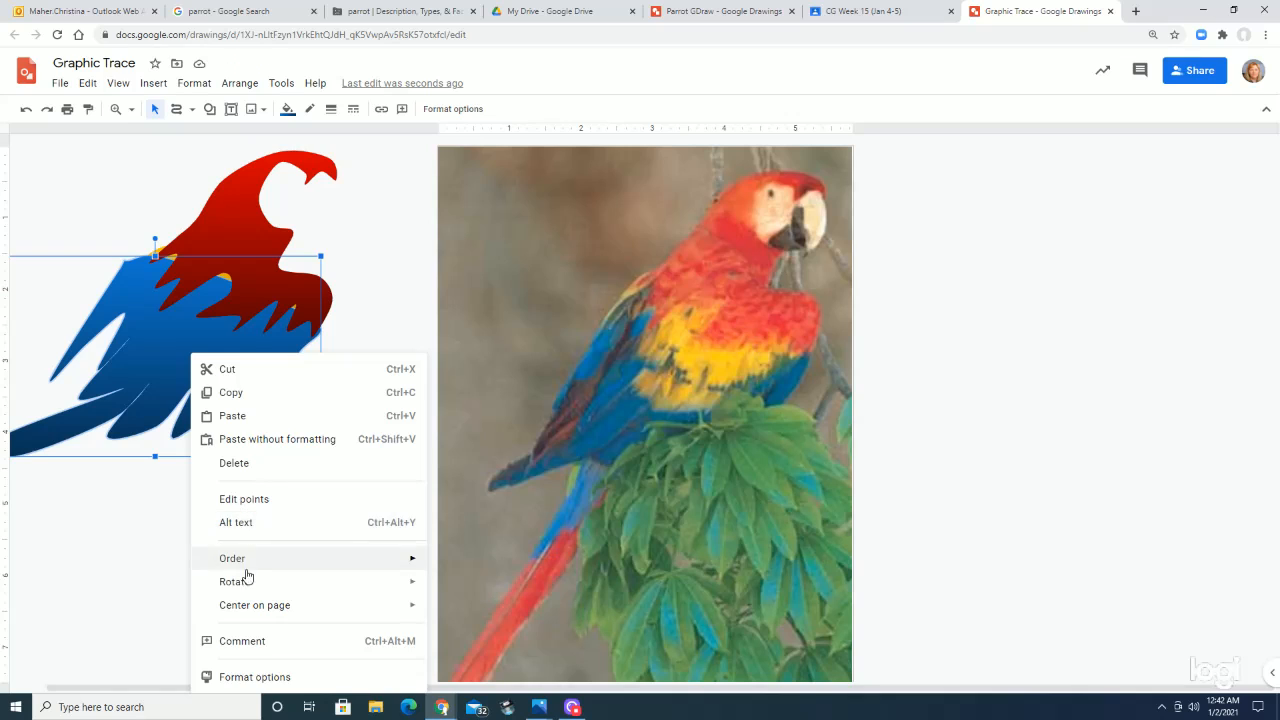
pyautogui.moveTo(252, 566)
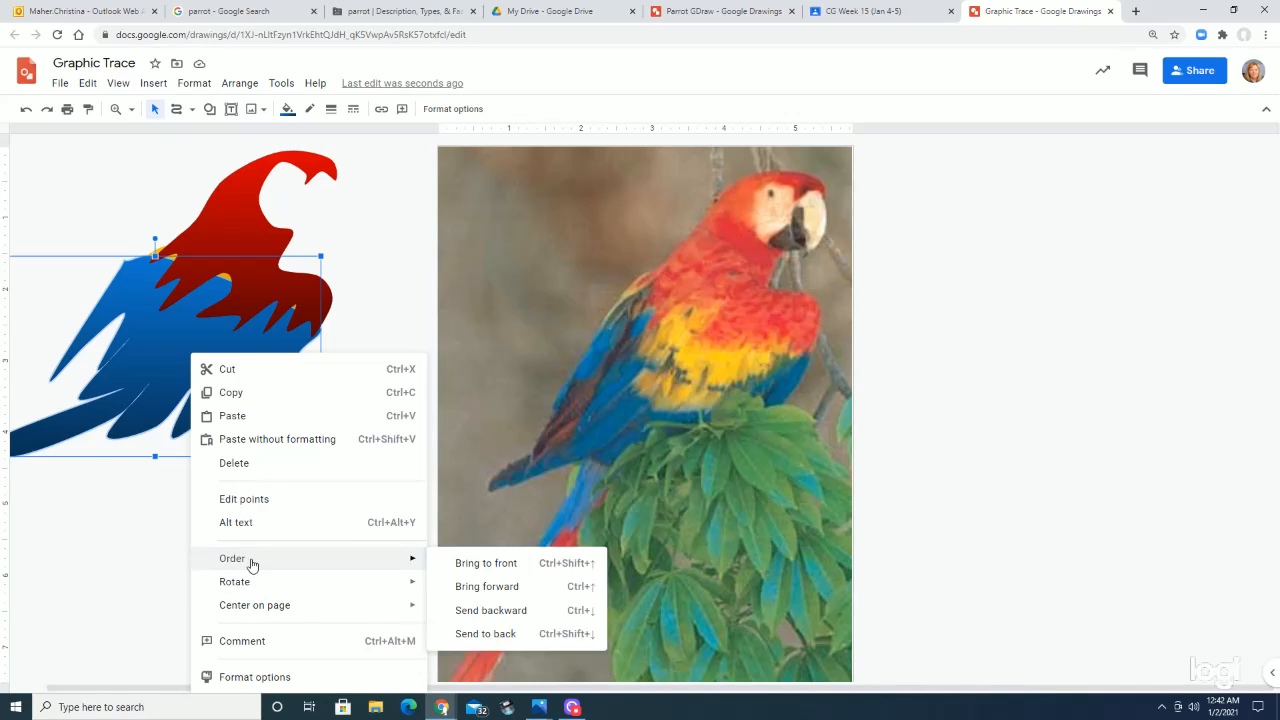
pyautogui.click(470, 634)
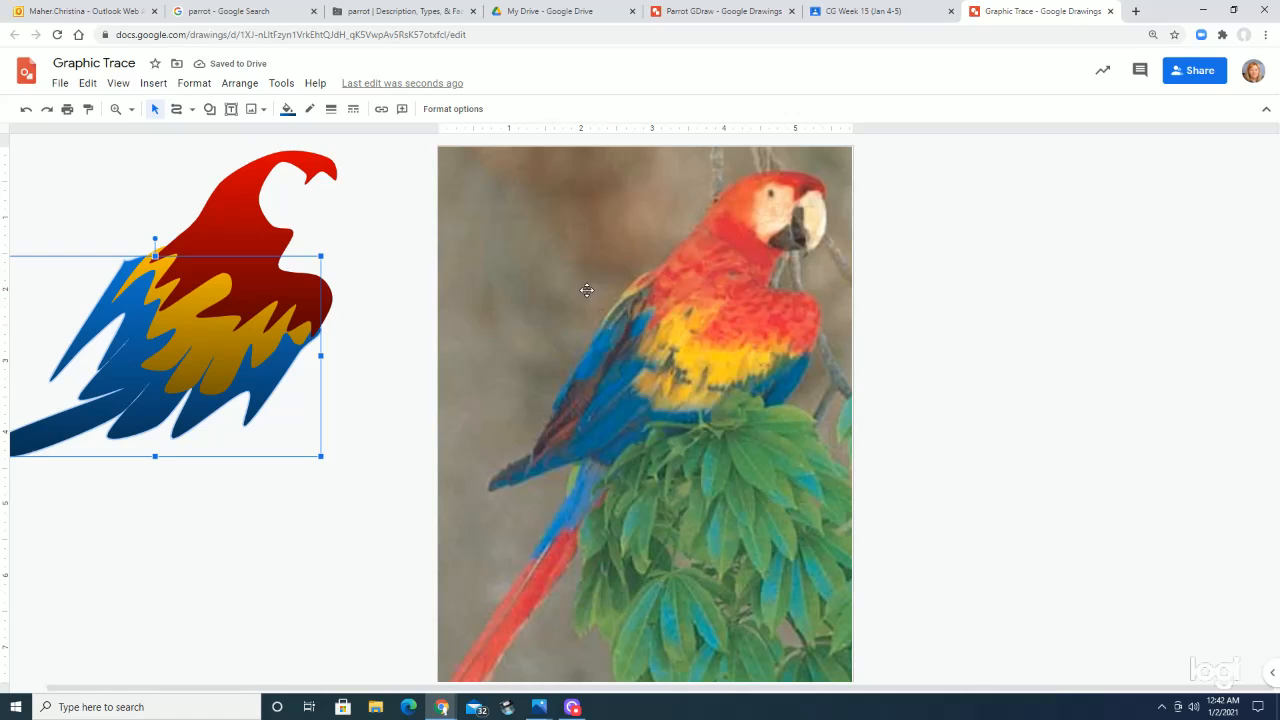
# Send the macaw photo to the back, behind all of the traced shapes.
pyautogui.click(481, 331)
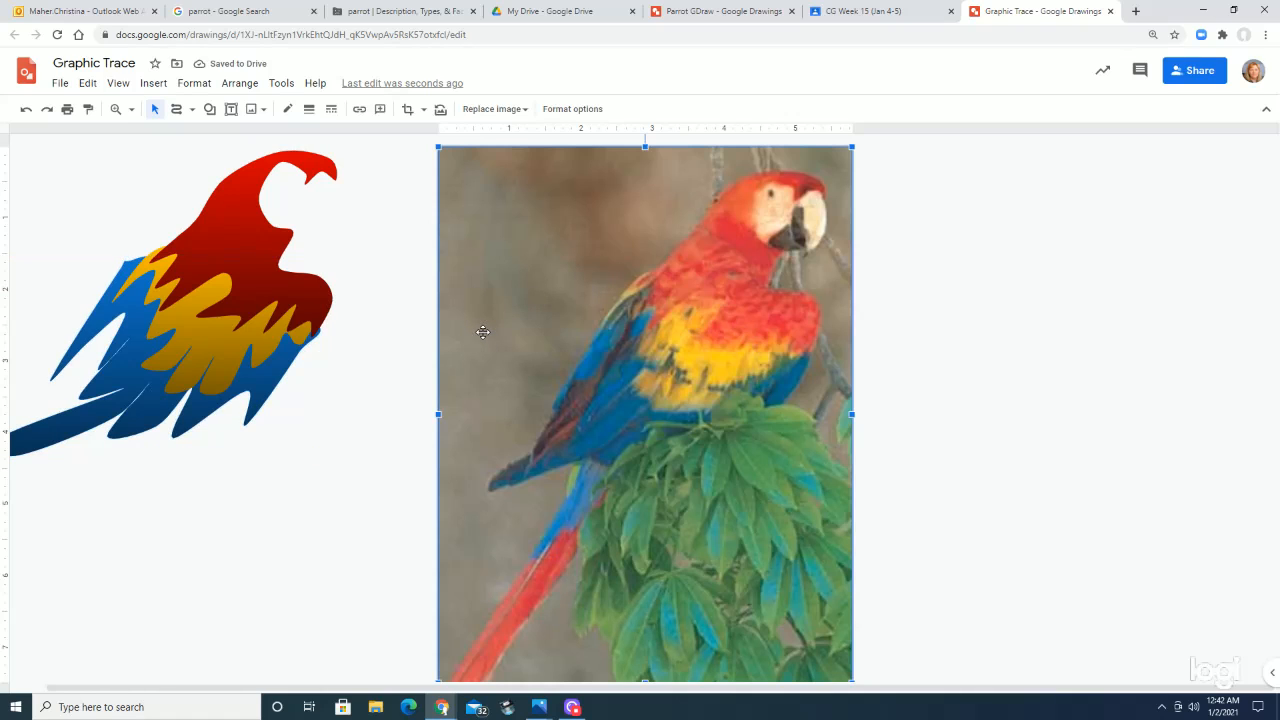
pyautogui.rightClick(484, 336)
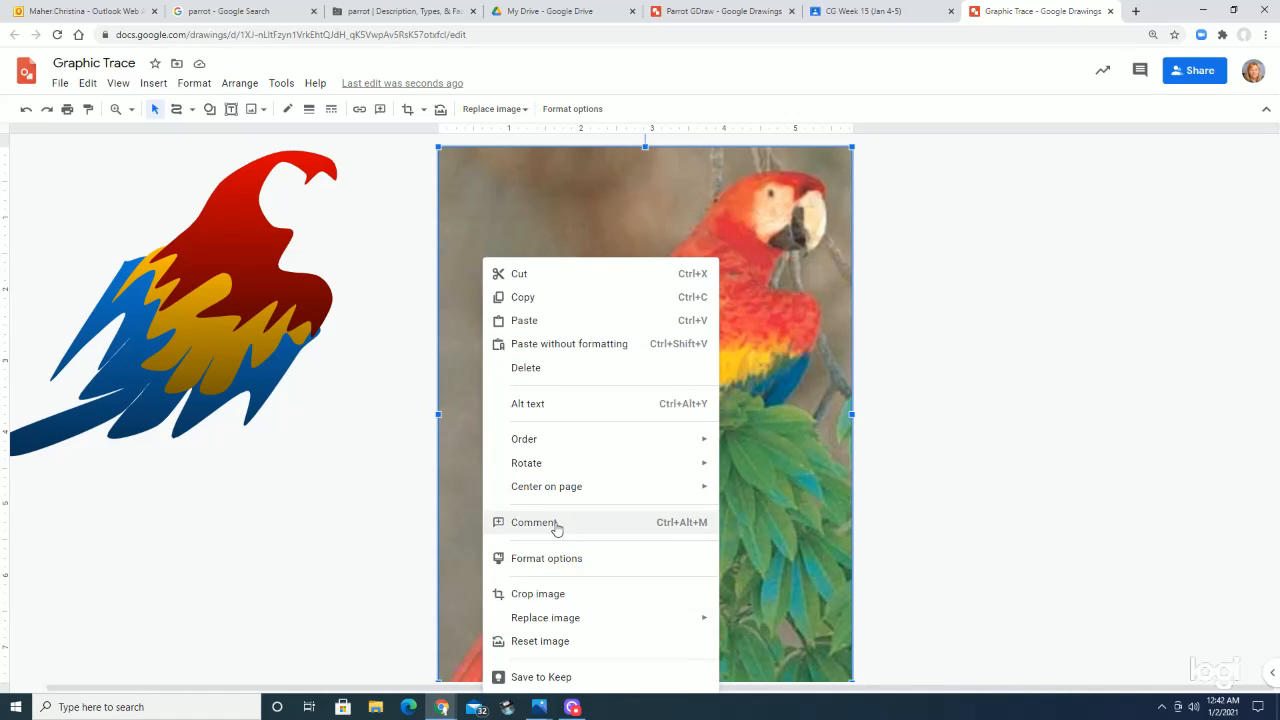
pyautogui.click(447, 442)
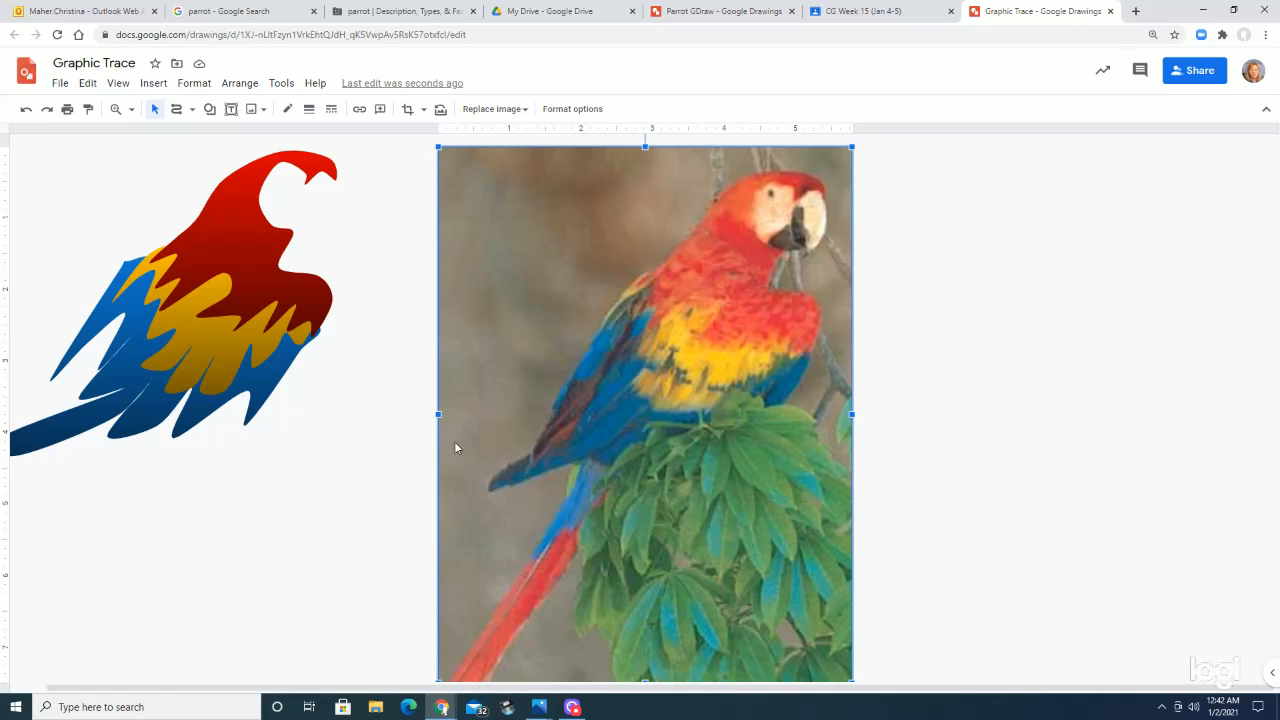
pyautogui.rightClick(455, 441)
pyautogui.moveTo(456, 447)
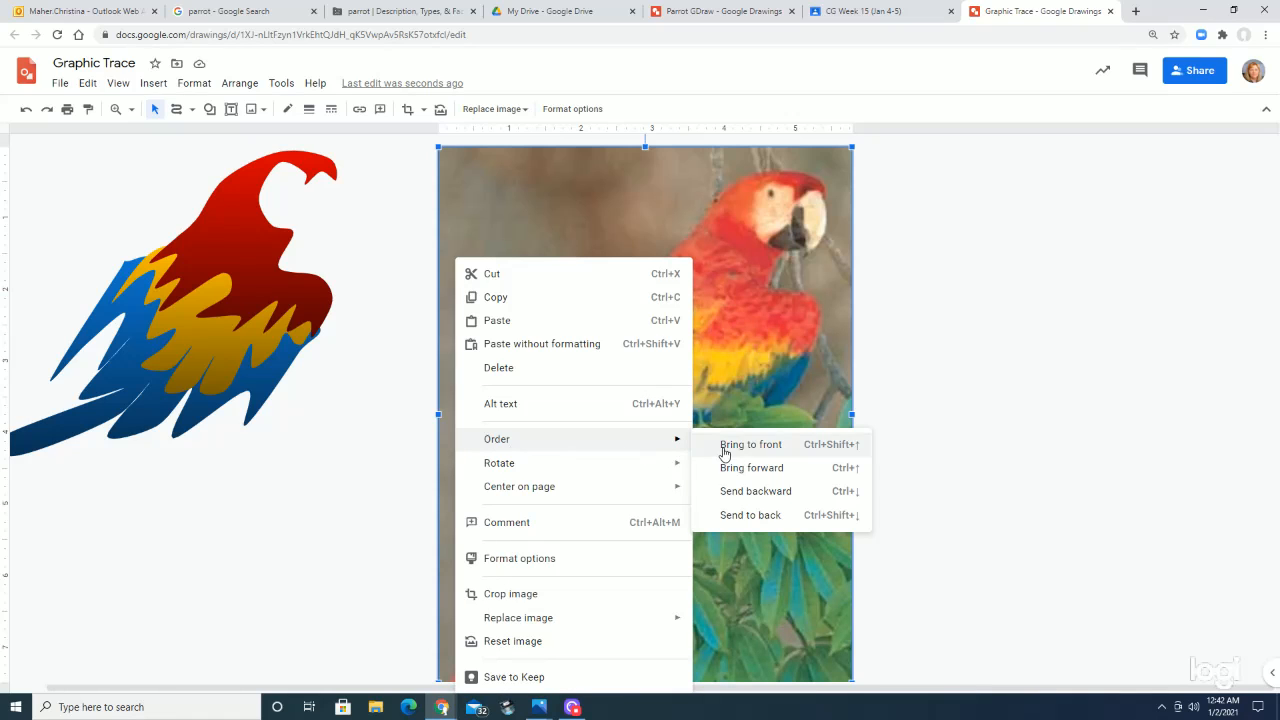
pyautogui.click(734, 520)
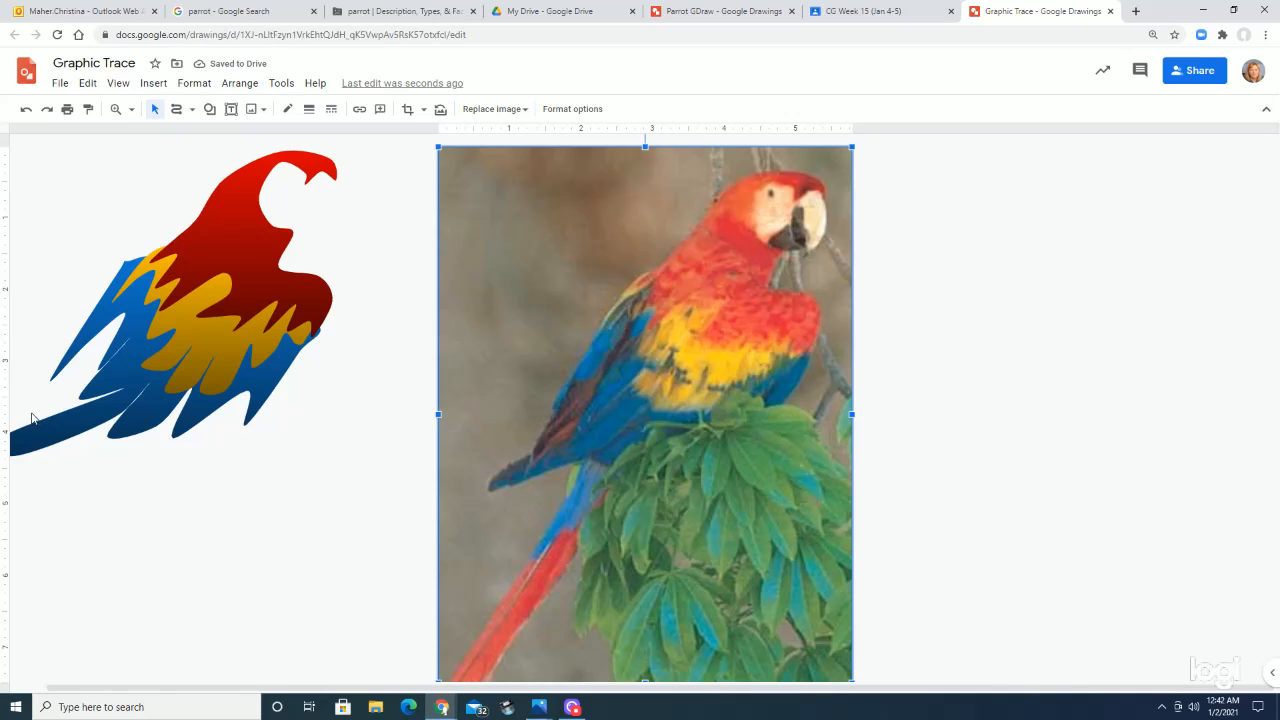
# Trace the parrot's long tail as a closed Curve shape, from below the wing to the photo's lower edge.
pyautogui.click(165, 116)
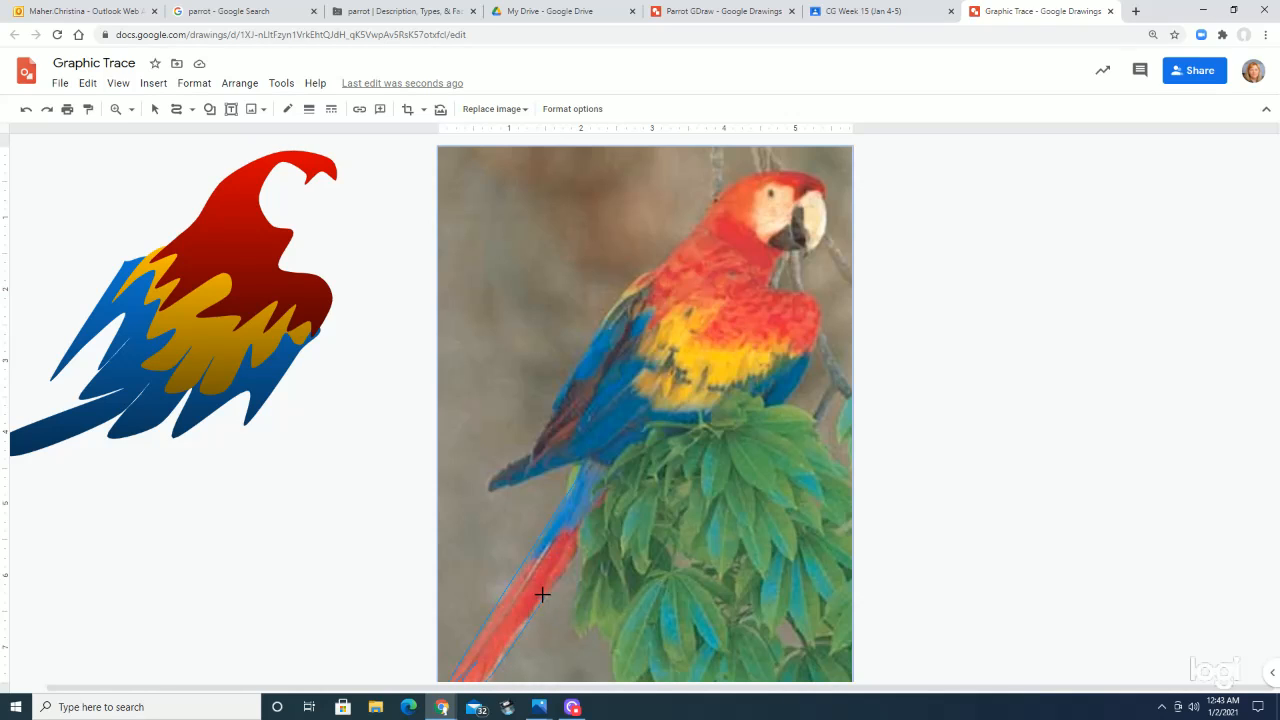
pyautogui.click(622, 470)
pyautogui.doubleClick(571, 481)
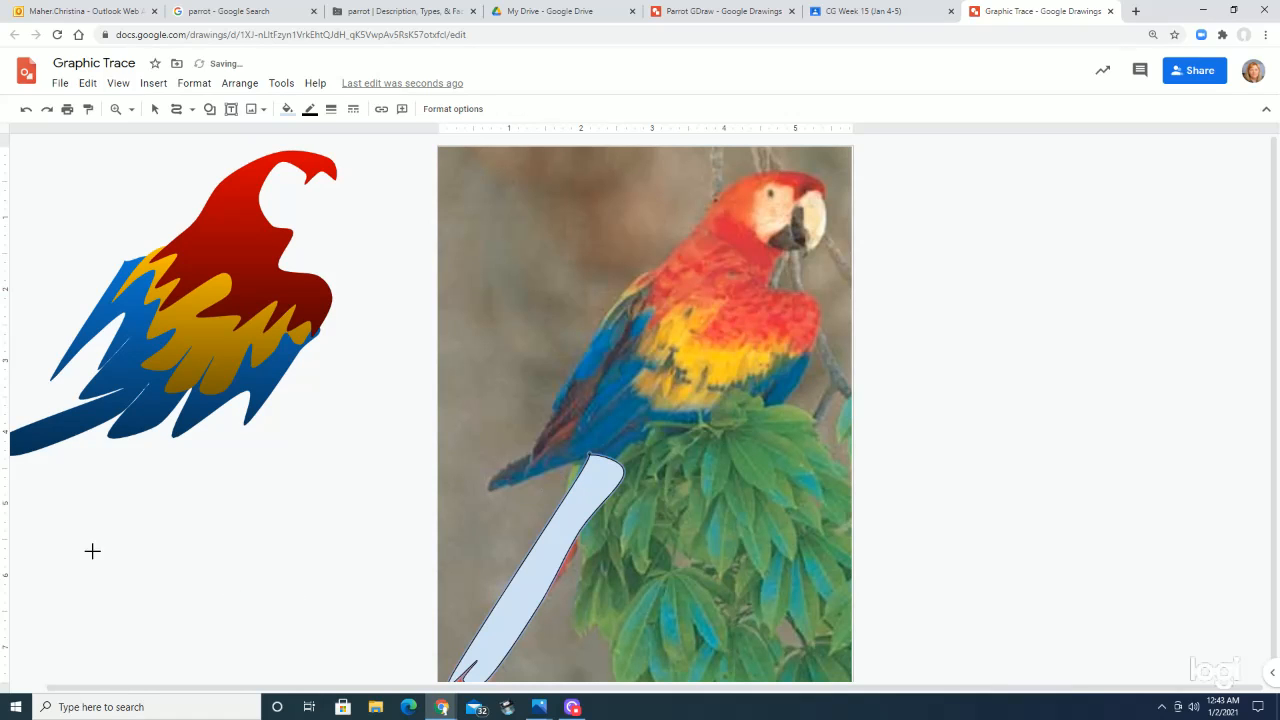
# Fill the traced tail shape with a radial dark blue gradient and make its border transparent.
pyautogui.click(287, 109)
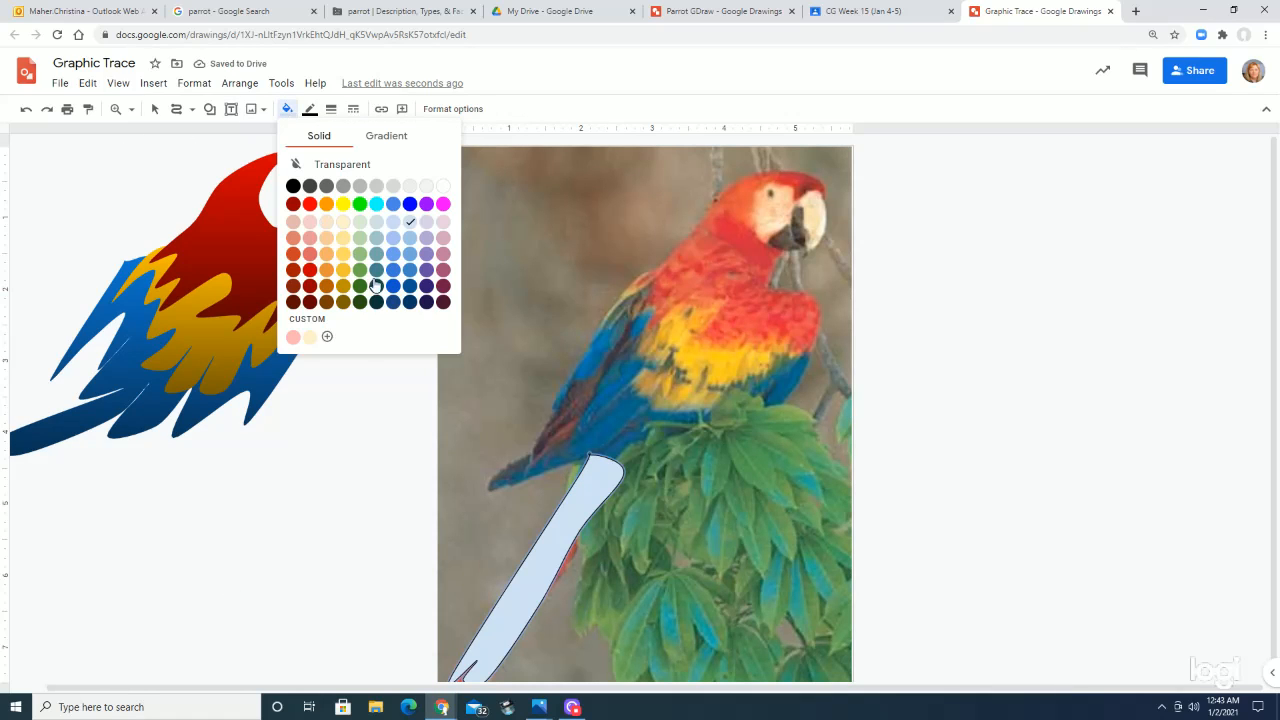
pyautogui.click(387, 135)
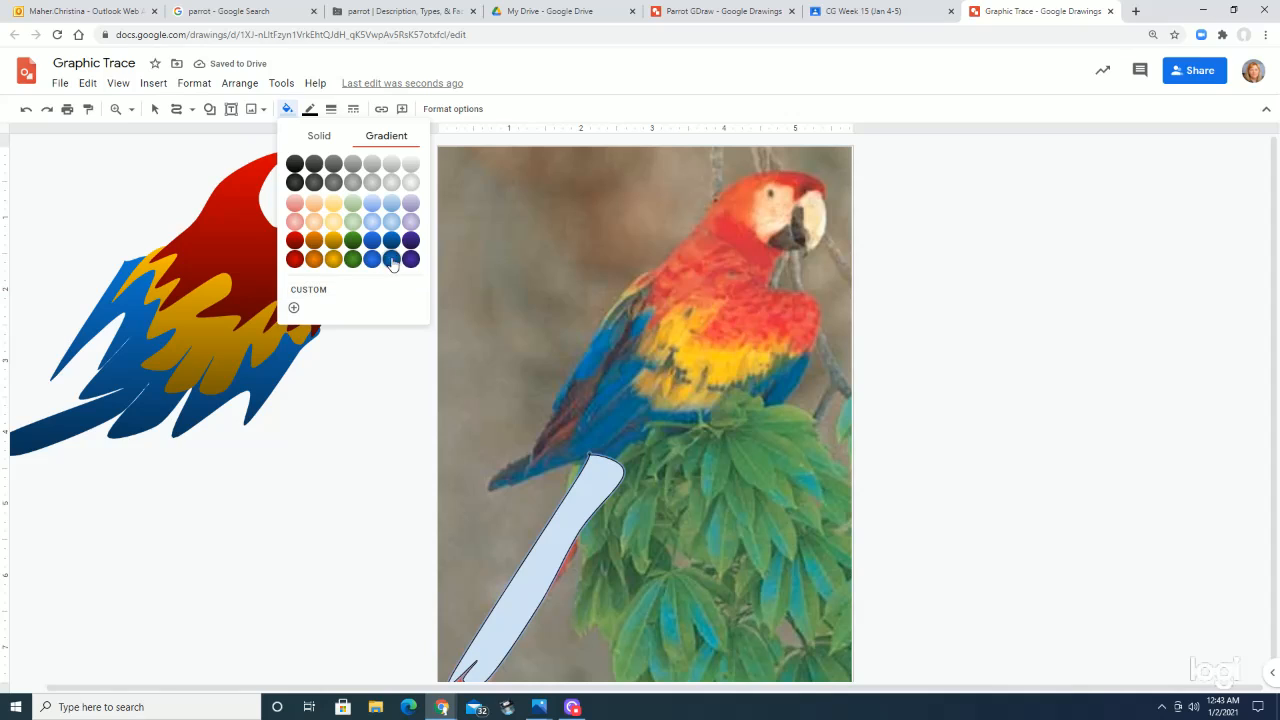
pyautogui.click(391, 262)
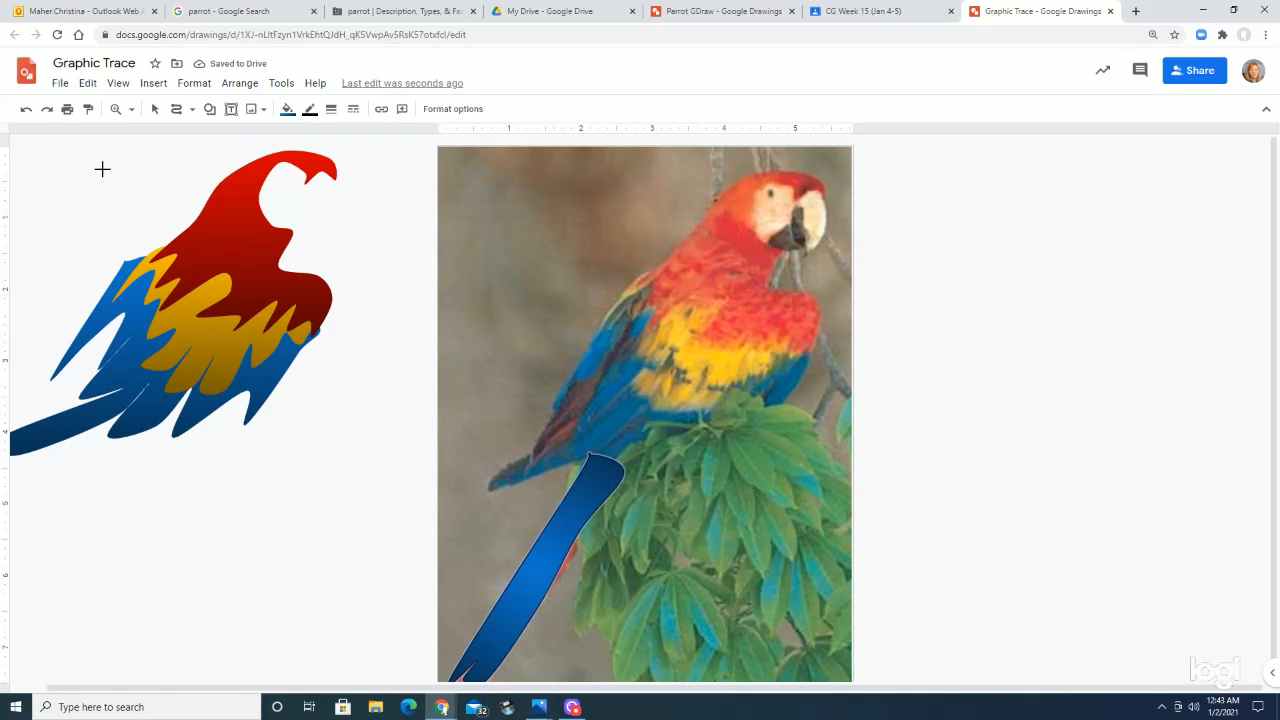
pyautogui.click(309, 109)
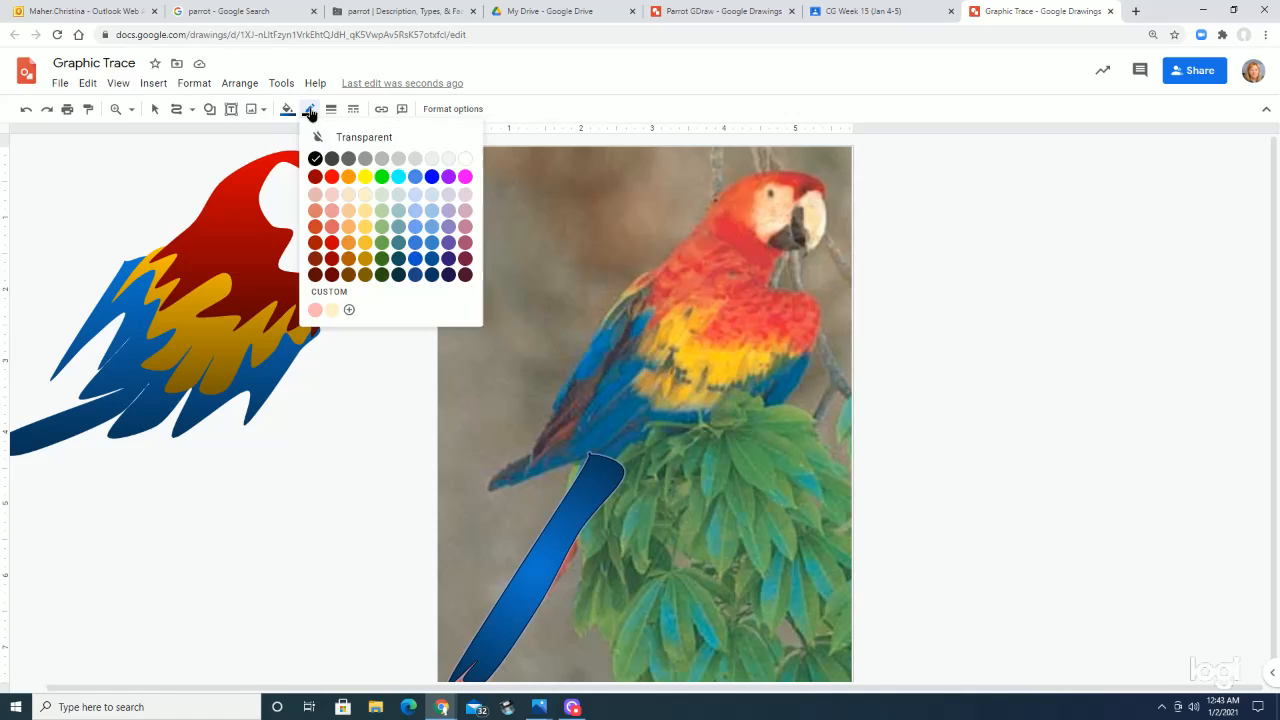
pyautogui.click(340, 137)
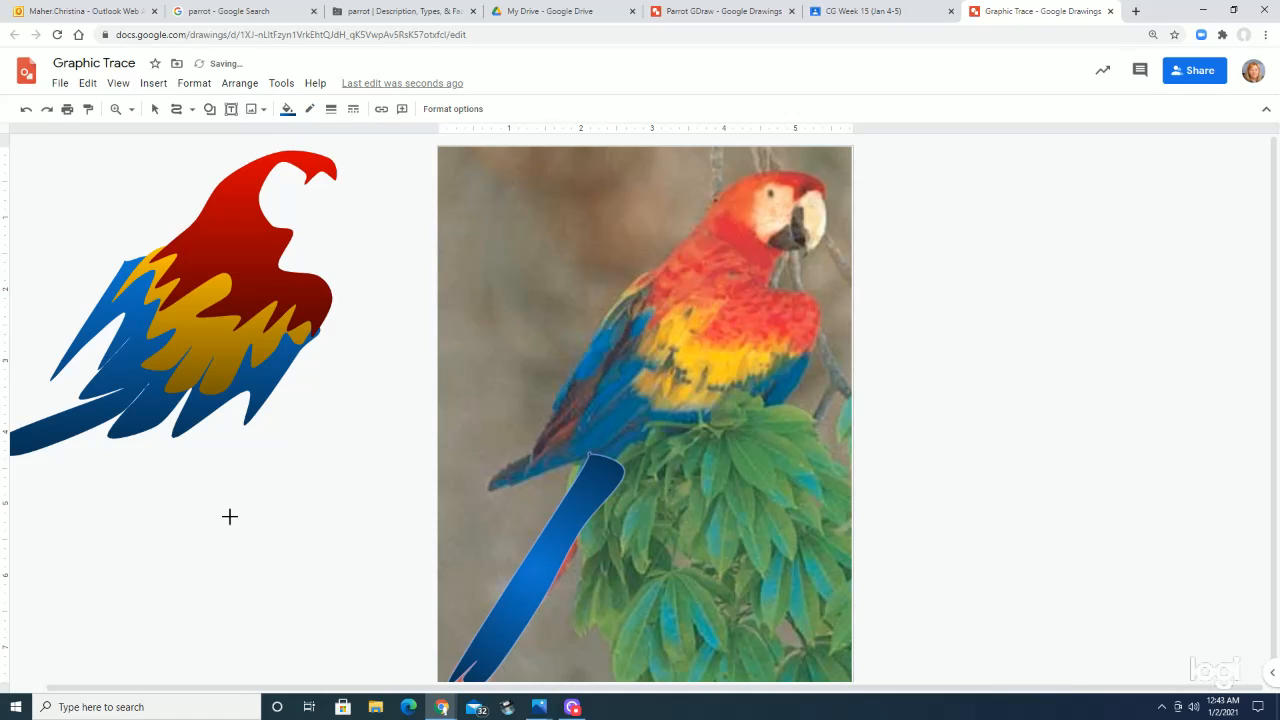
# Select the blue tail shape and nudge it slightly upward on the photo.
pyautogui.click(155, 109)
pyautogui.click(545, 565)
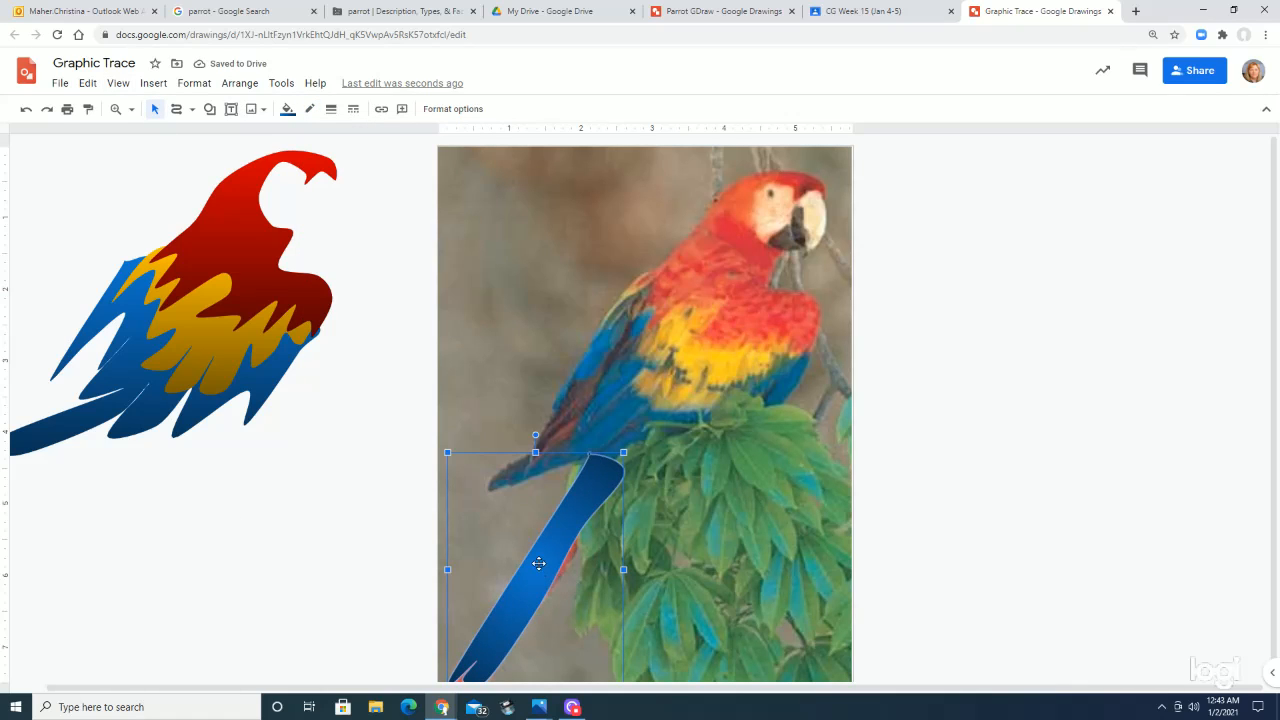
pyautogui.moveTo(541, 566); pyautogui.dragTo(541, 562)
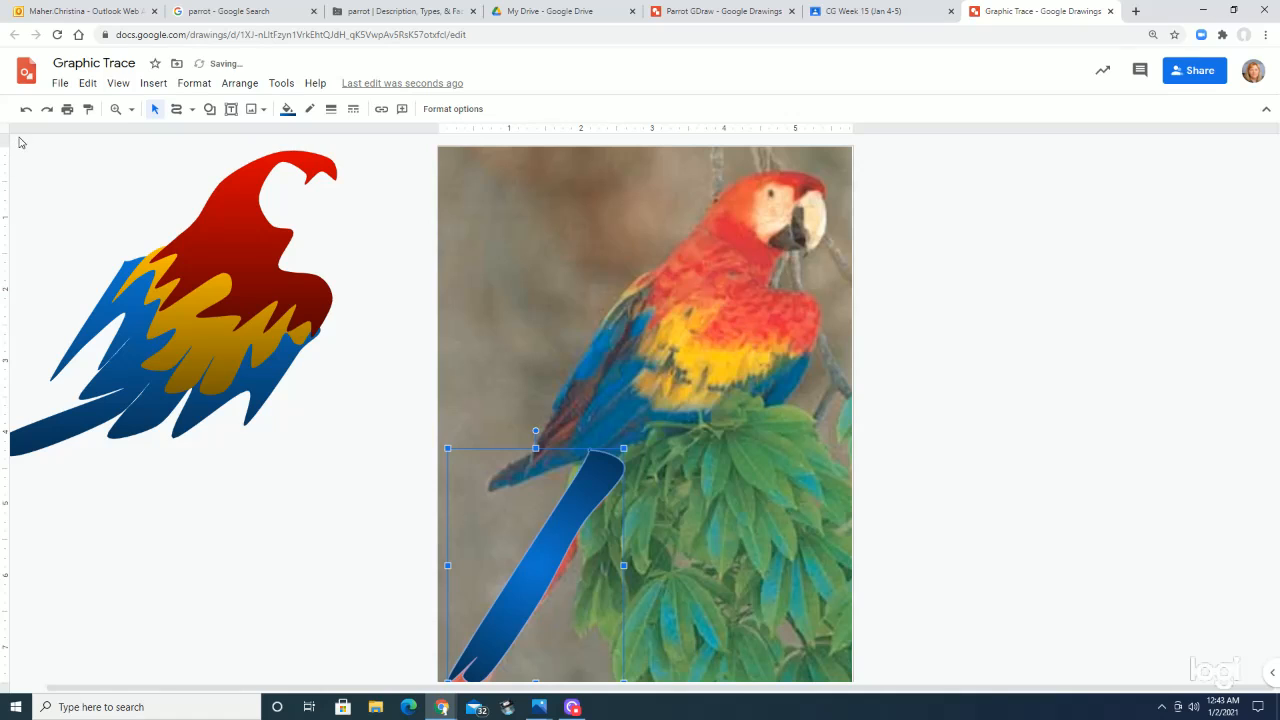
# Select the assembled red, yellow and blue body shapes together and move them back onto the parrot in the photo.
pyautogui.moveTo(18, 142); pyautogui.dragTo(353, 504)
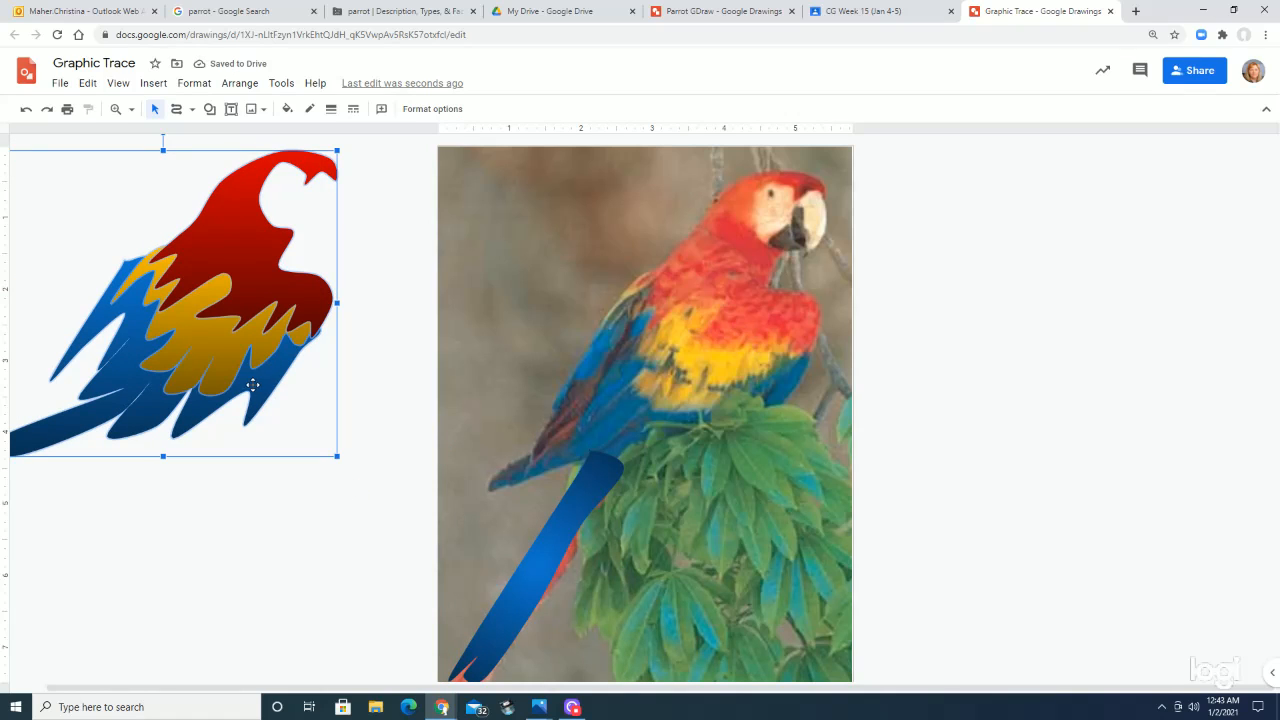
pyautogui.rightClick(220, 281)
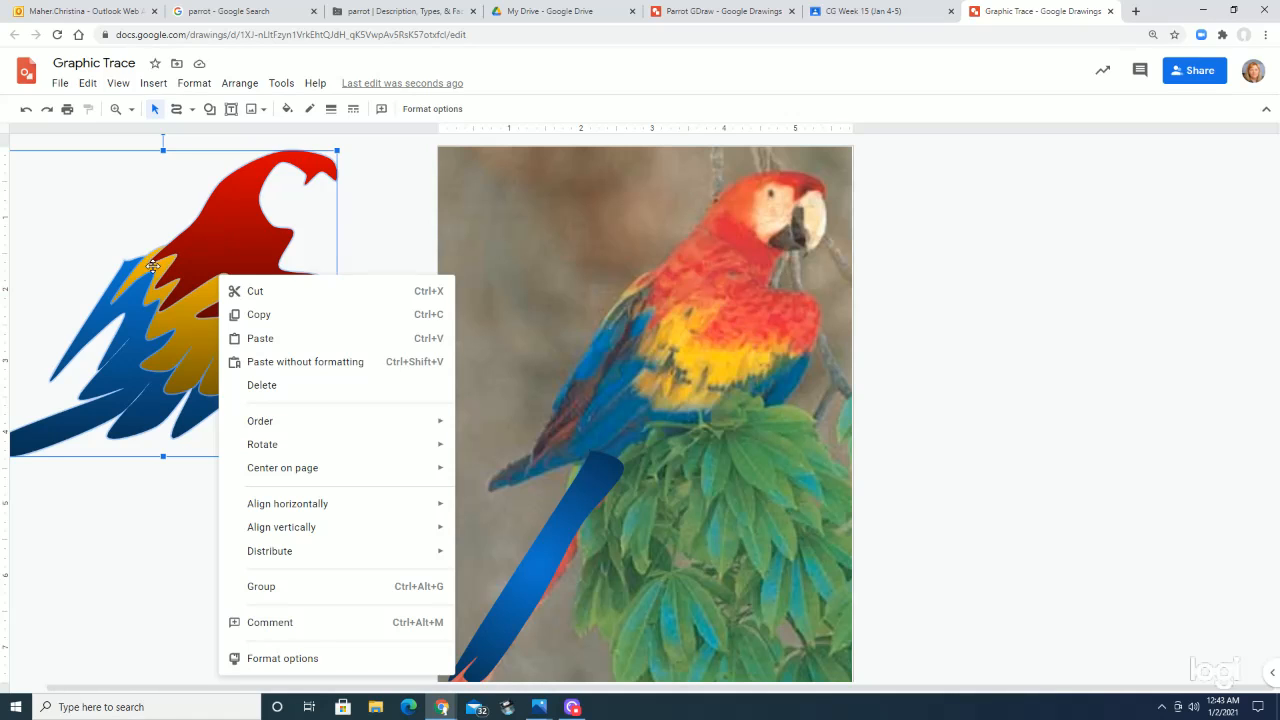
pyautogui.moveTo(164, 279); pyautogui.dragTo(740, 291)
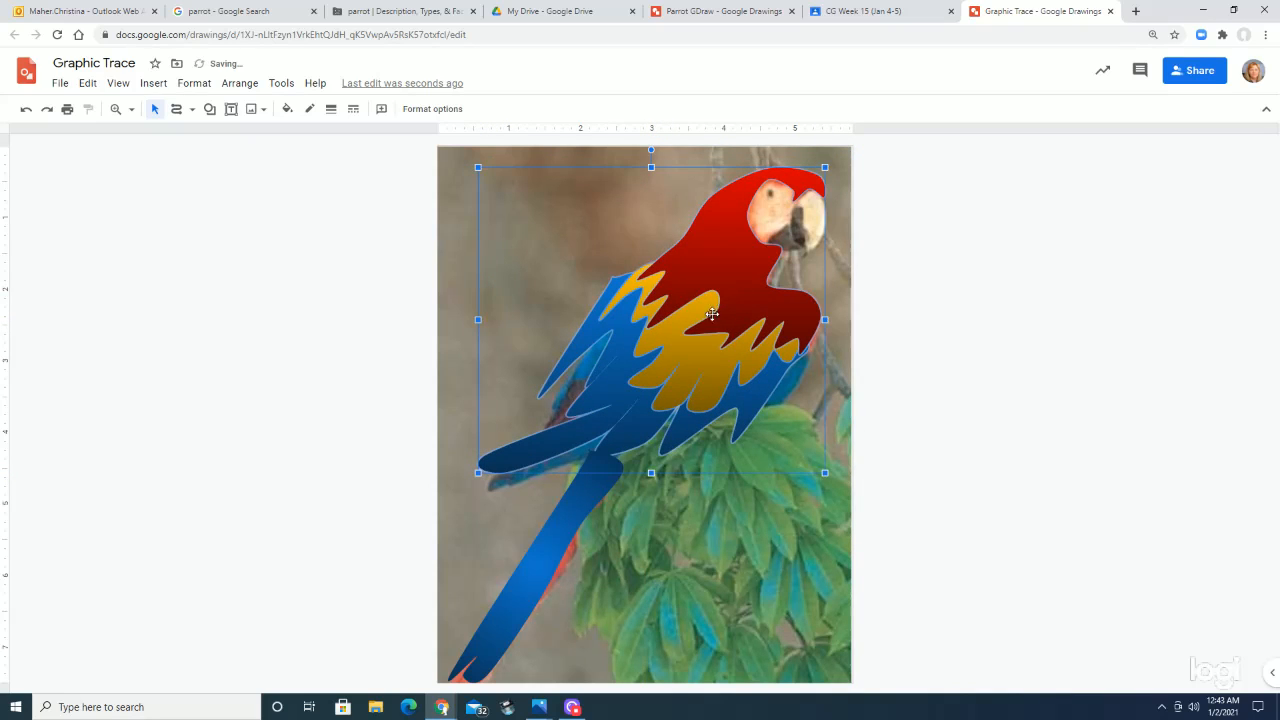
pyautogui.click(318, 367)
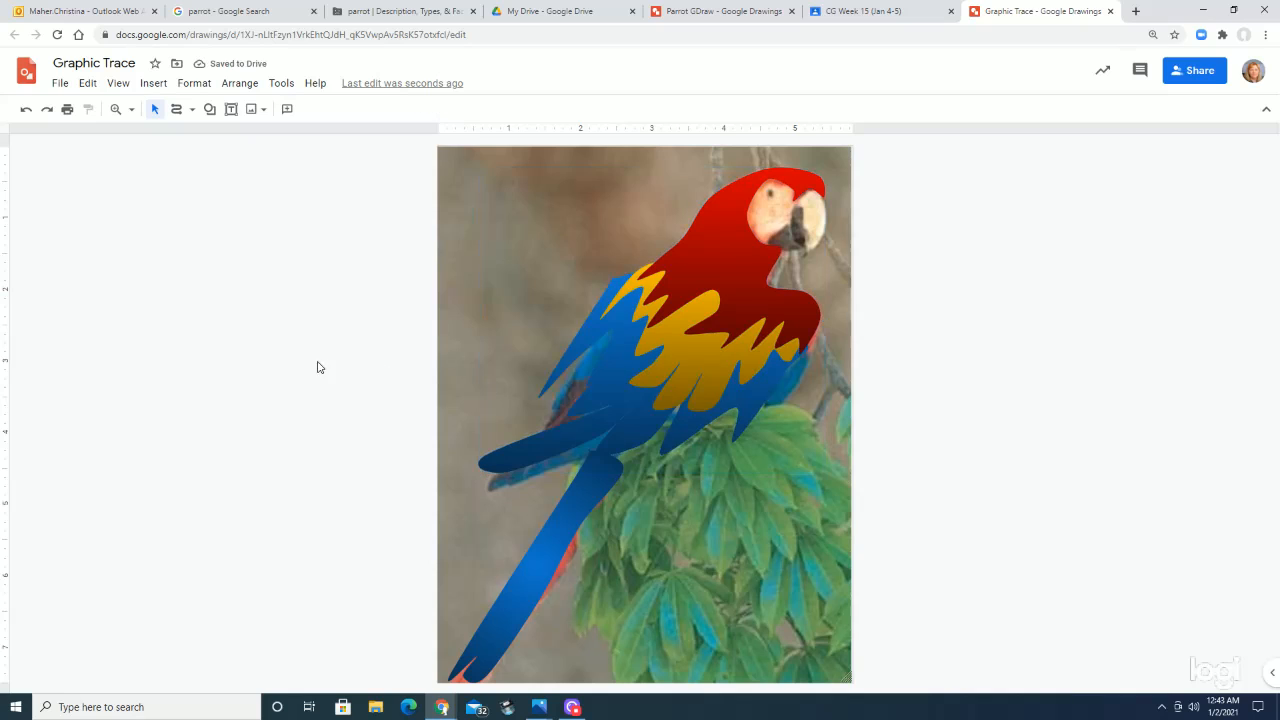
# Shift the blue wing shape down to meet the tail and edit its points beneath the chest to cover the photo's blue feathers.
pyautogui.moveTo(612, 397)
pyautogui.mouseDown()
pyautogui.moveTo(592, 409)
pyautogui.moveTo(617, 401)
pyautogui.mouseUp()
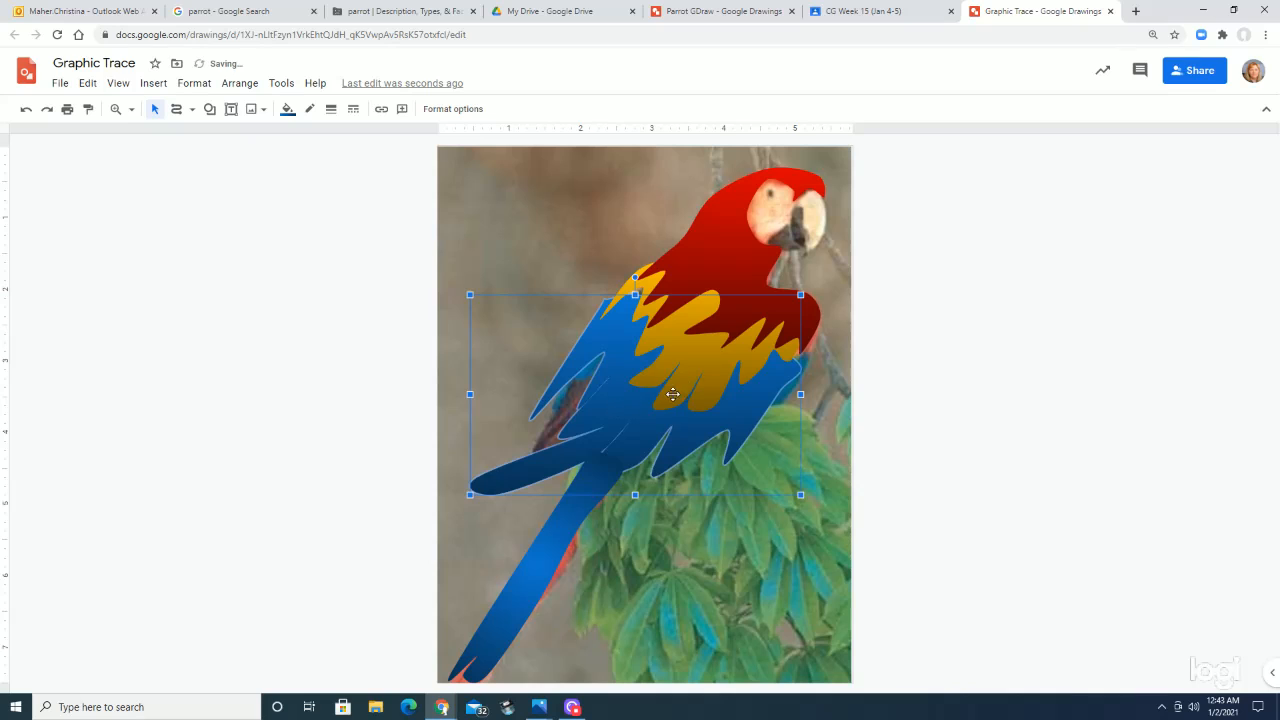
pyautogui.doubleClick(602, 408)
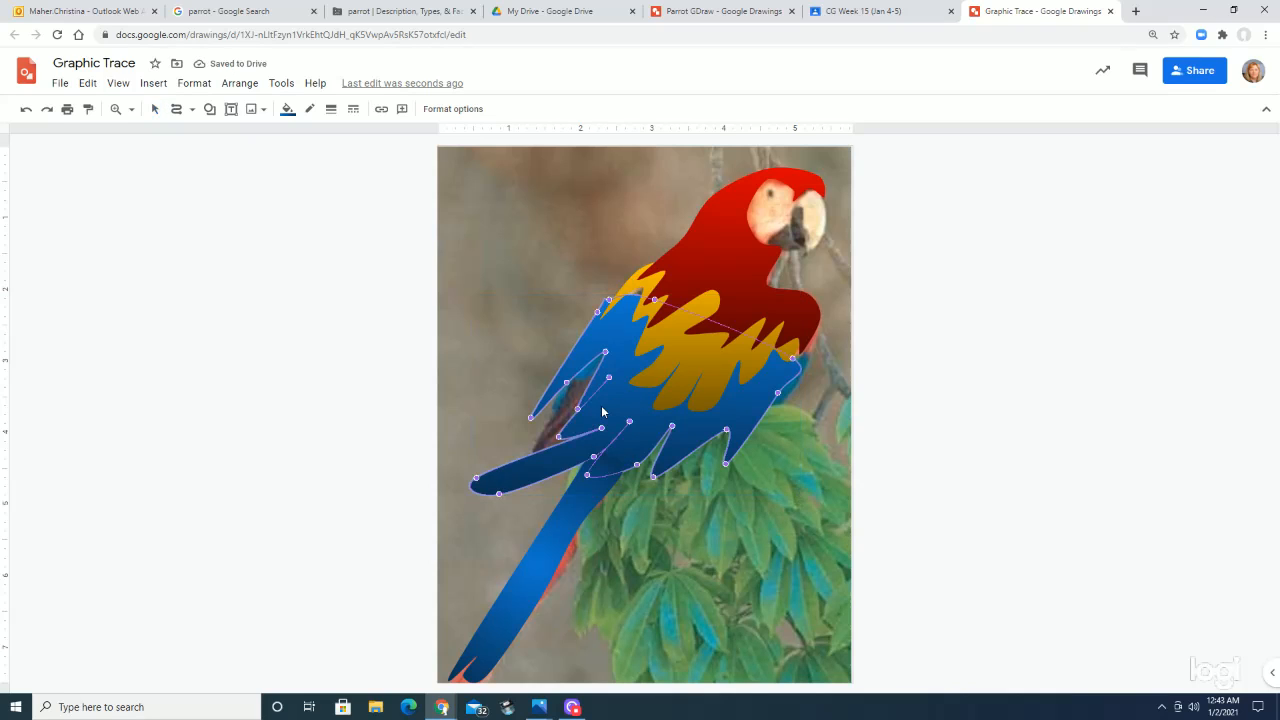
pyautogui.moveTo(805, 364)
pyautogui.mouseDown()
pyautogui.moveTo(790, 358)
pyautogui.moveTo(806, 345)
pyautogui.mouseUp()
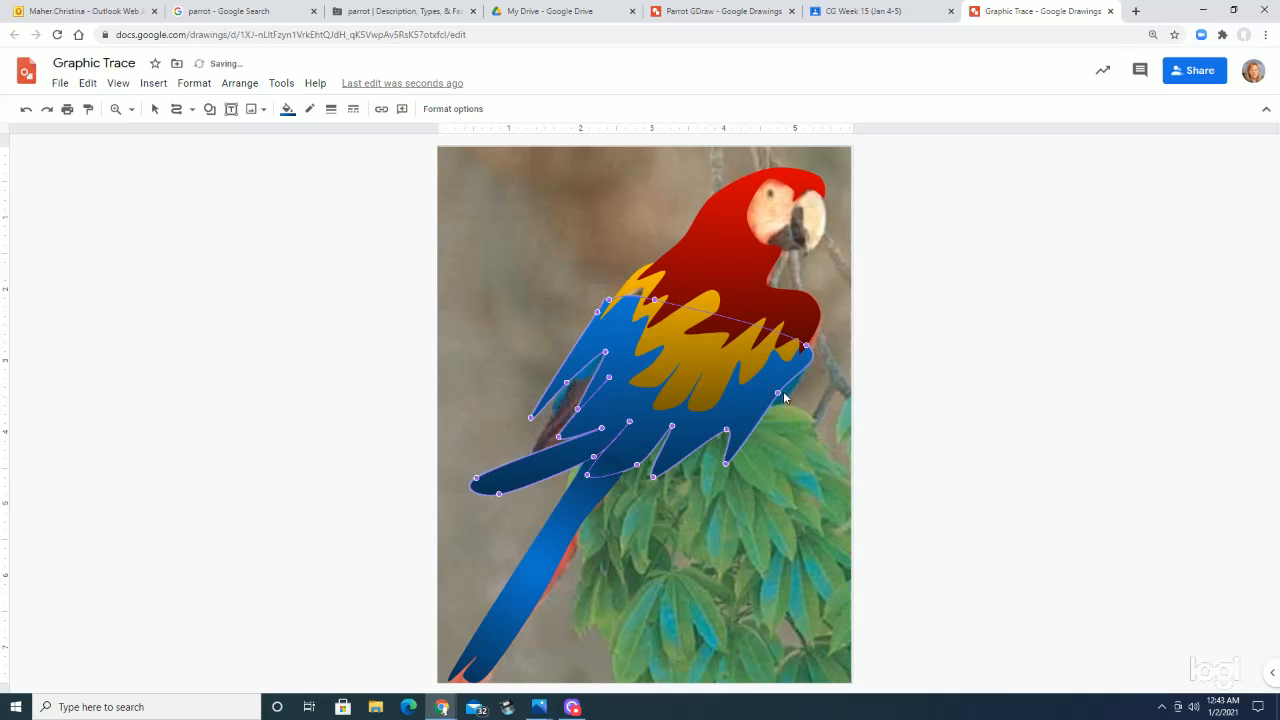
pyautogui.click(777, 393)
pyautogui.moveTo(780, 402); pyautogui.dragTo(780, 404)
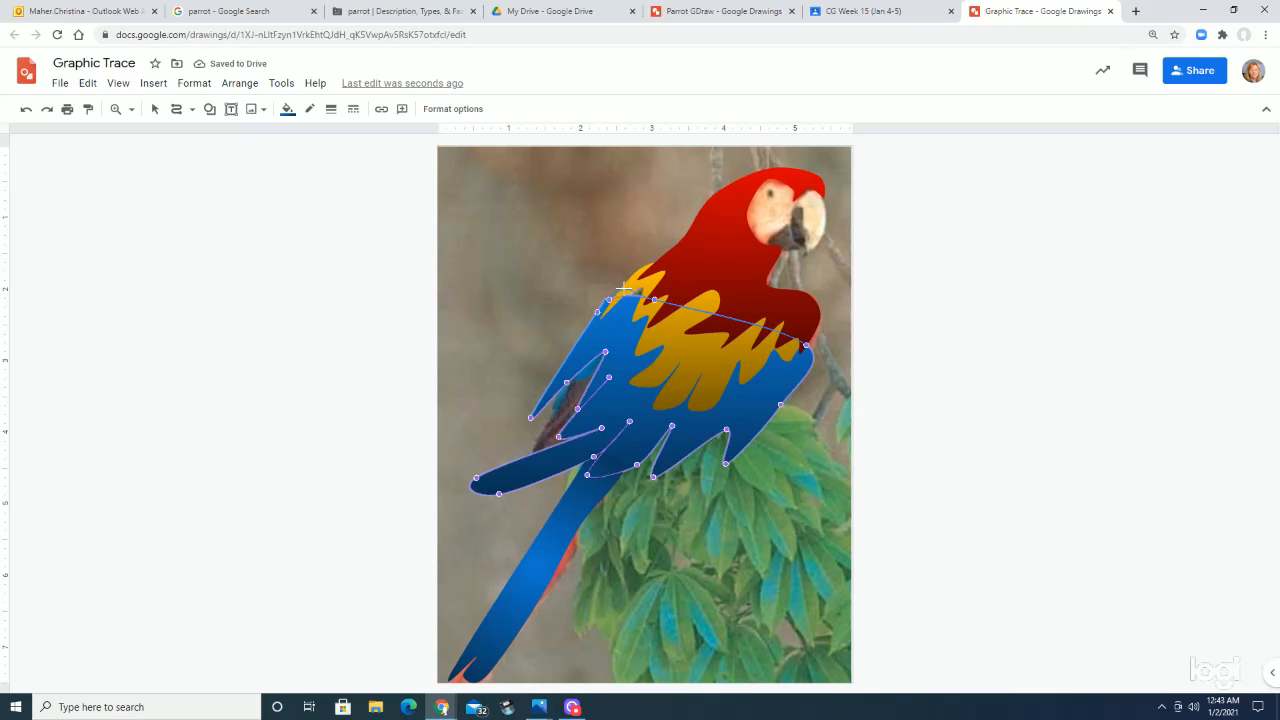
pyautogui.moveTo(622, 287); pyautogui.dragTo(623, 288)
pyautogui.press('Escape')
# Nudge the blue tail shape slightly down and customize its gradient with a red first stop and an added blue middle stop.
pyautogui.click(502, 640)
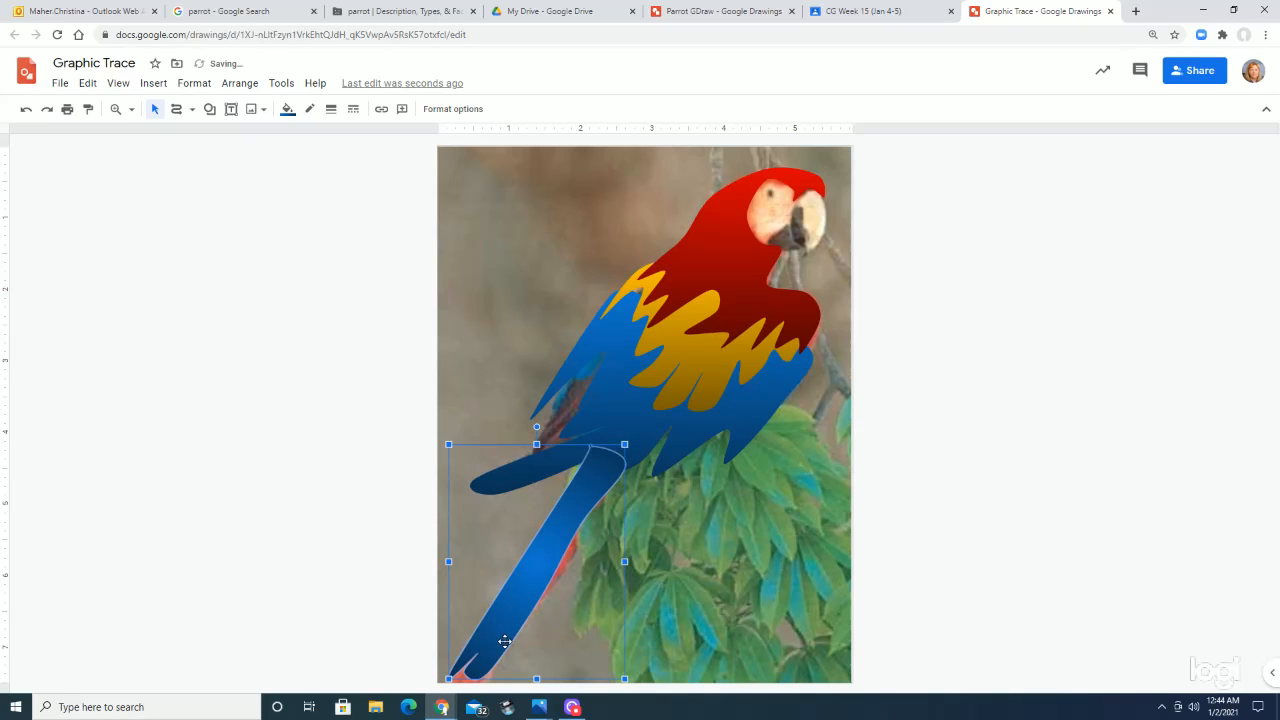
pyautogui.moveTo(504, 641); pyautogui.dragTo(503, 649)
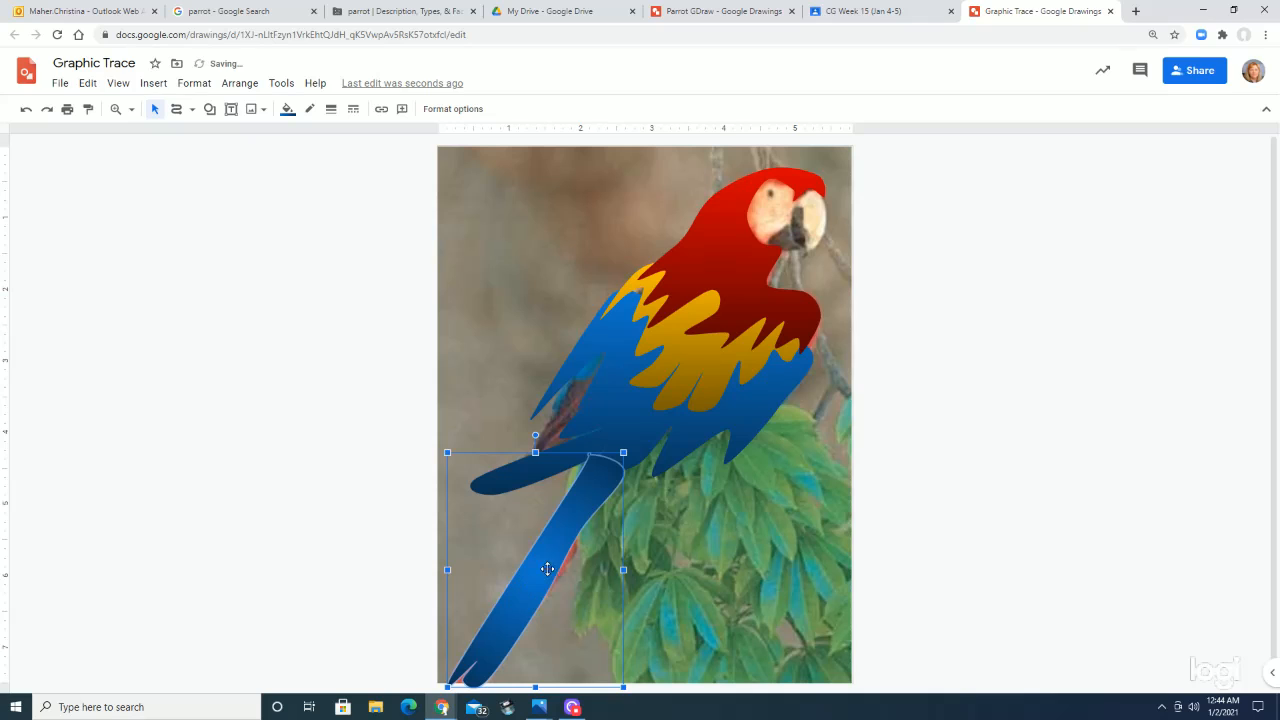
pyautogui.click(288, 112)
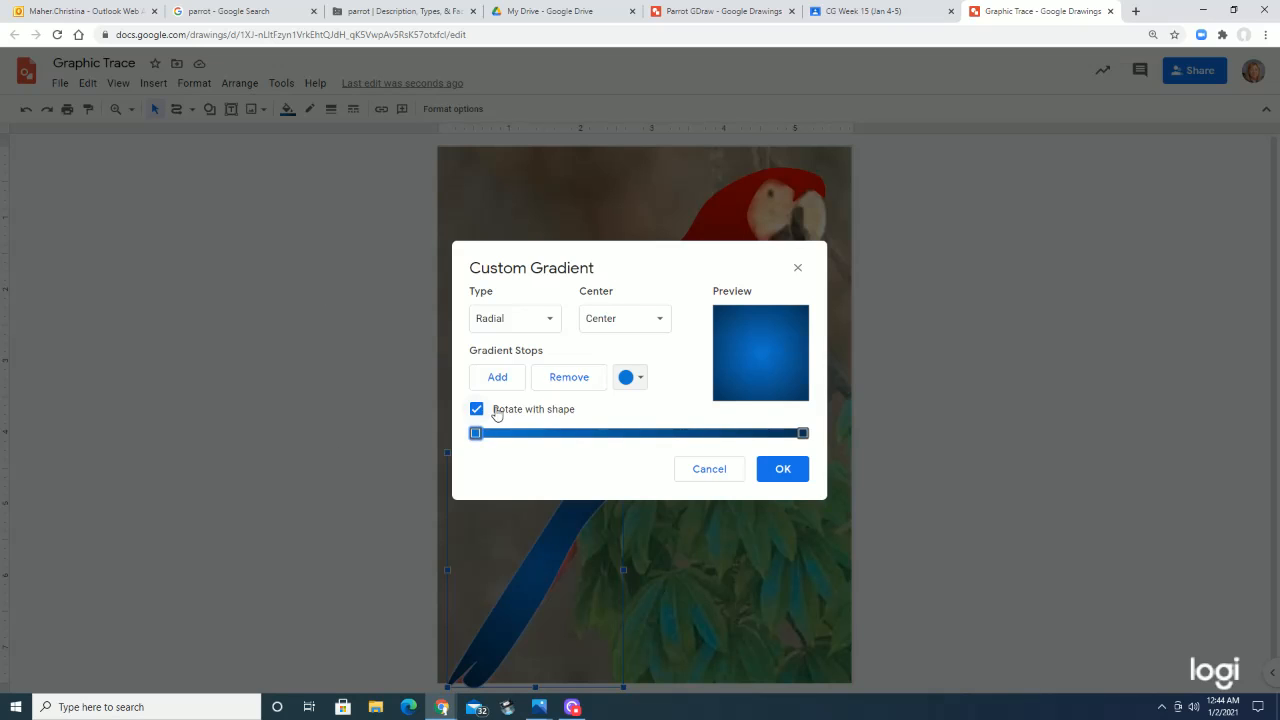
pyautogui.click(627, 378)
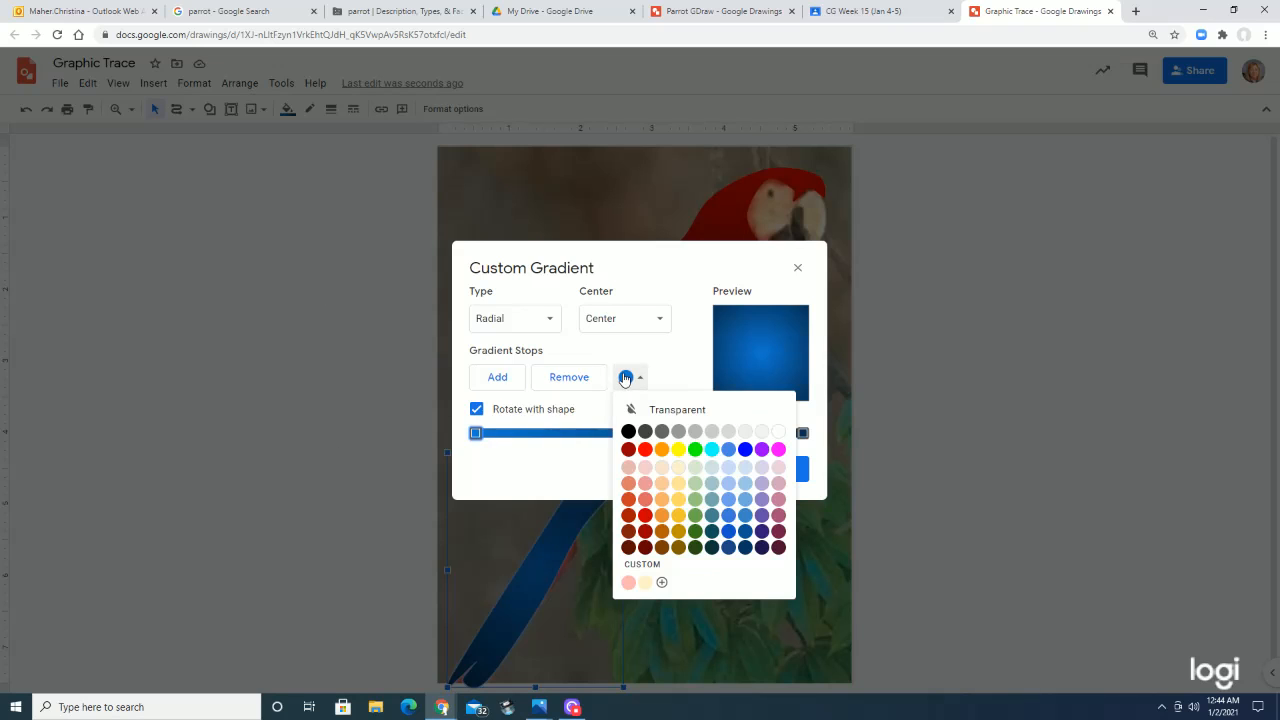
pyautogui.click(645, 449)
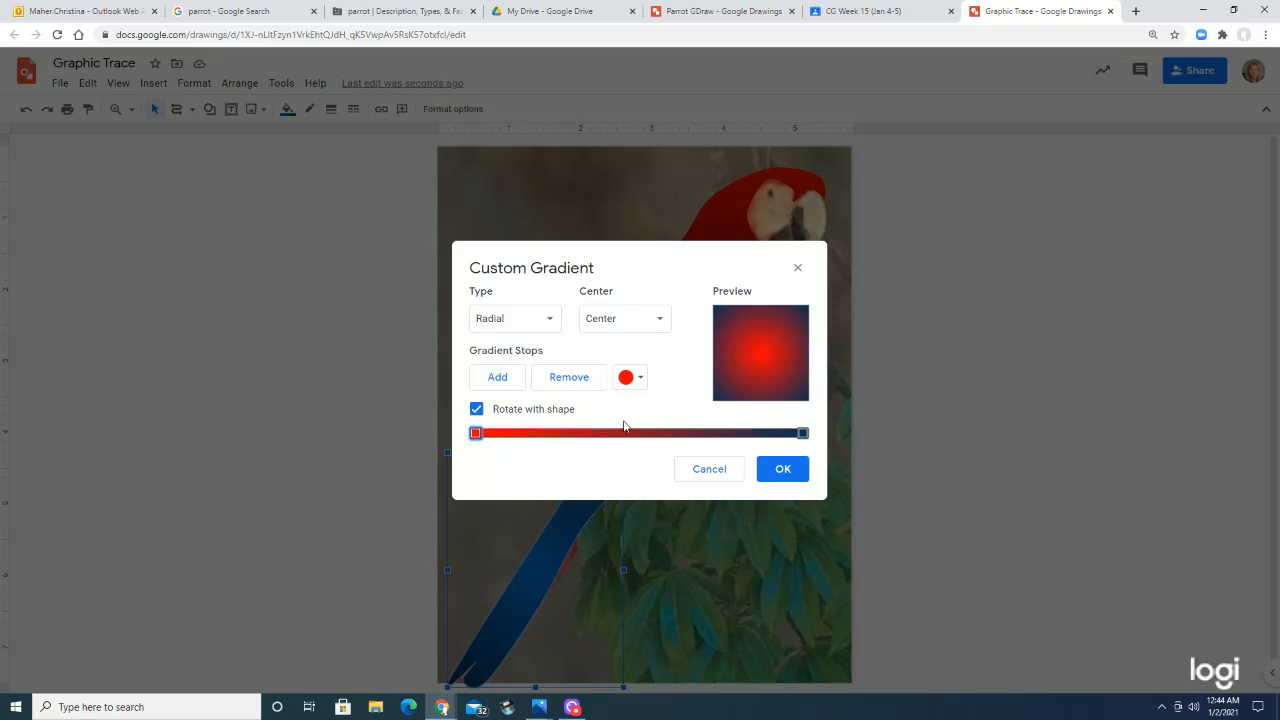
pyautogui.click(500, 379)
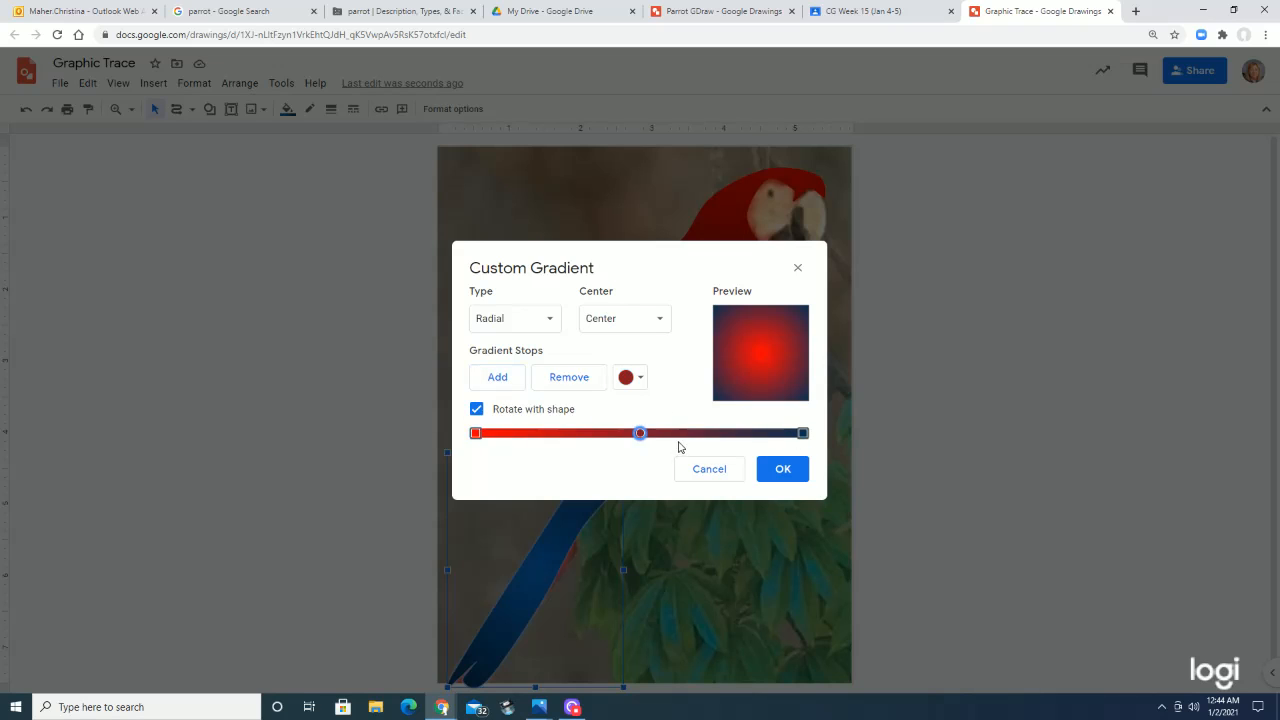
pyautogui.click(630, 380)
pyautogui.click(733, 537)
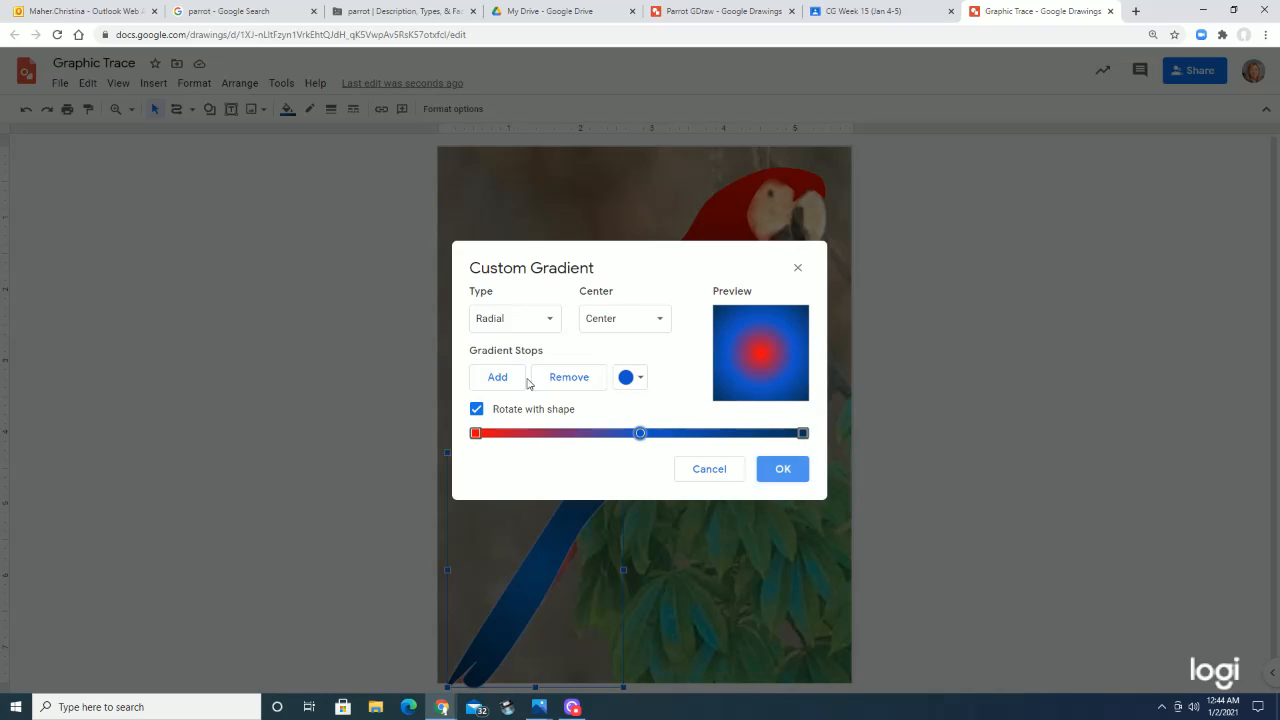
# Make the tail's custom gradient linear at 270° and shift the blue middle stop toward the dark blue end.
pyautogui.click(540, 319)
pyautogui.click(507, 352)
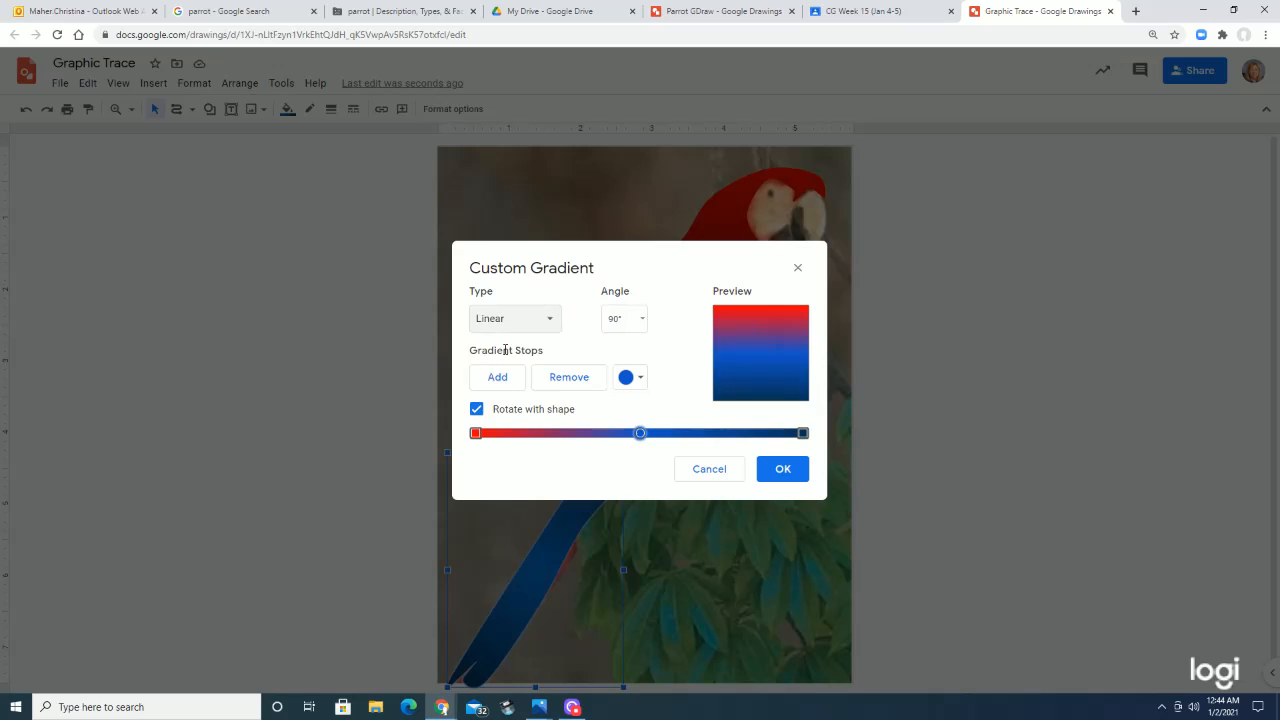
pyautogui.click(643, 320)
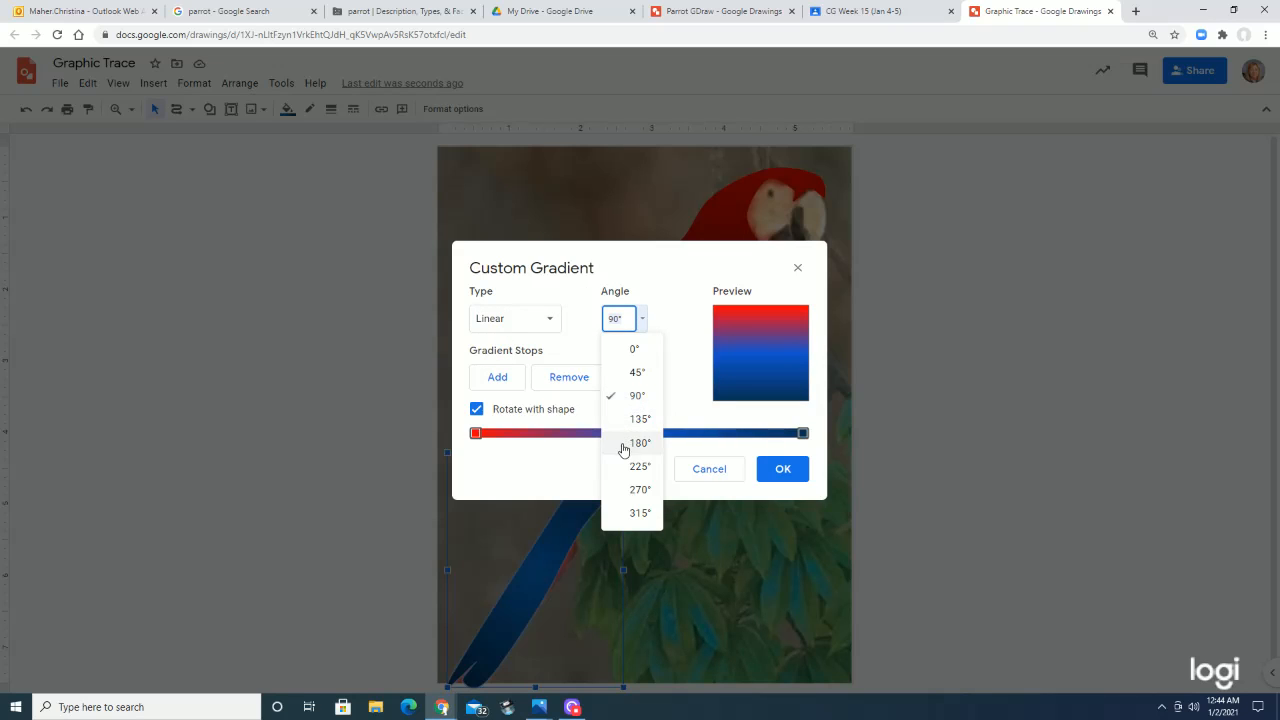
pyautogui.click(619, 490)
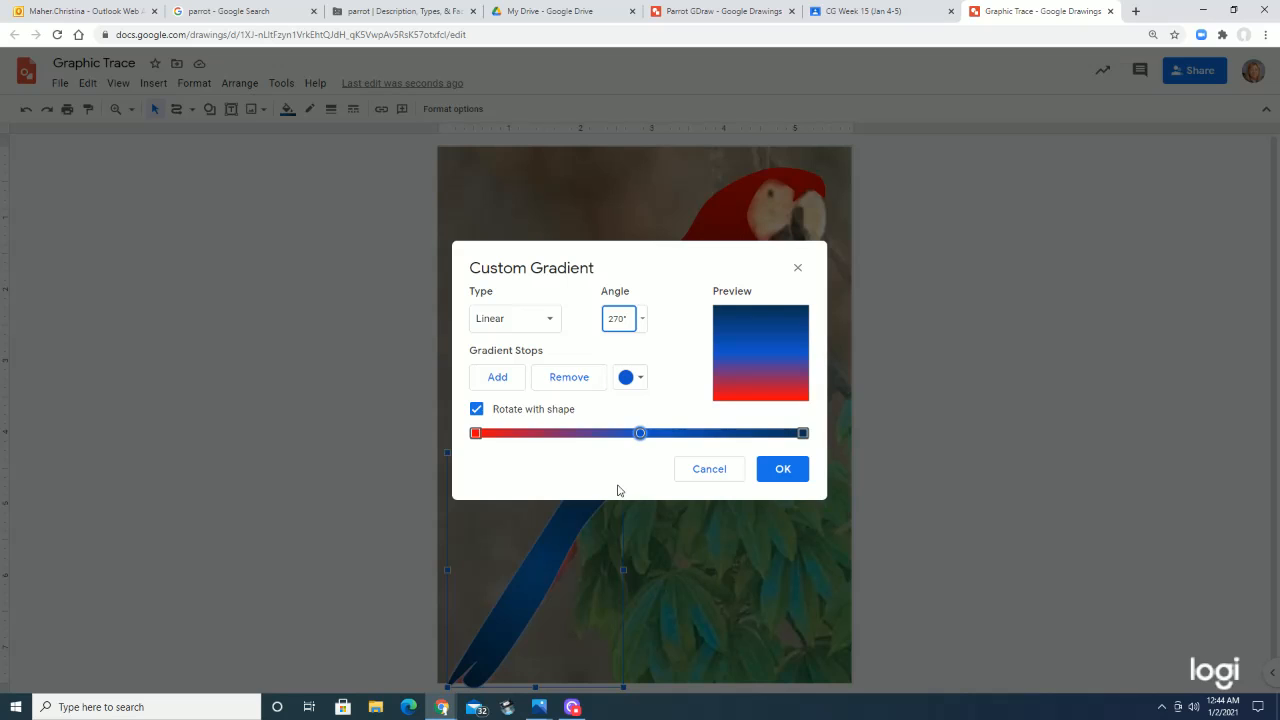
pyautogui.moveTo(643, 435); pyautogui.dragTo(687, 436)
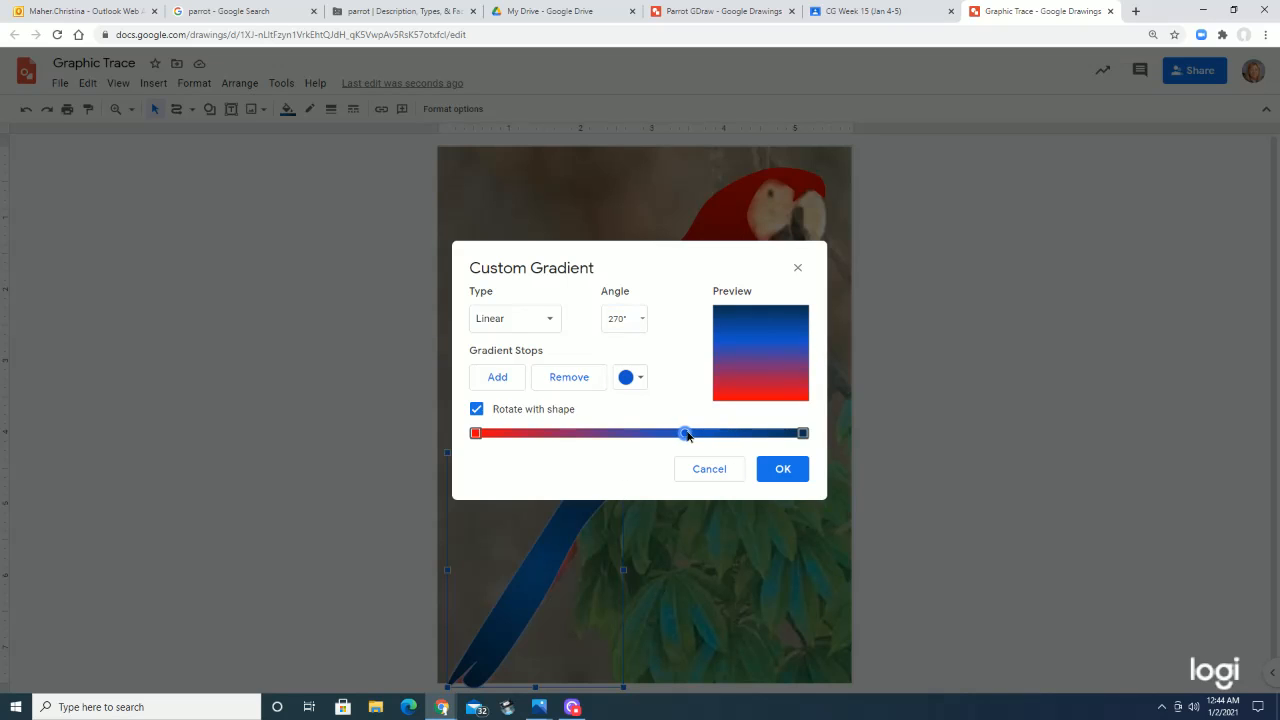
pyautogui.click(780, 469)
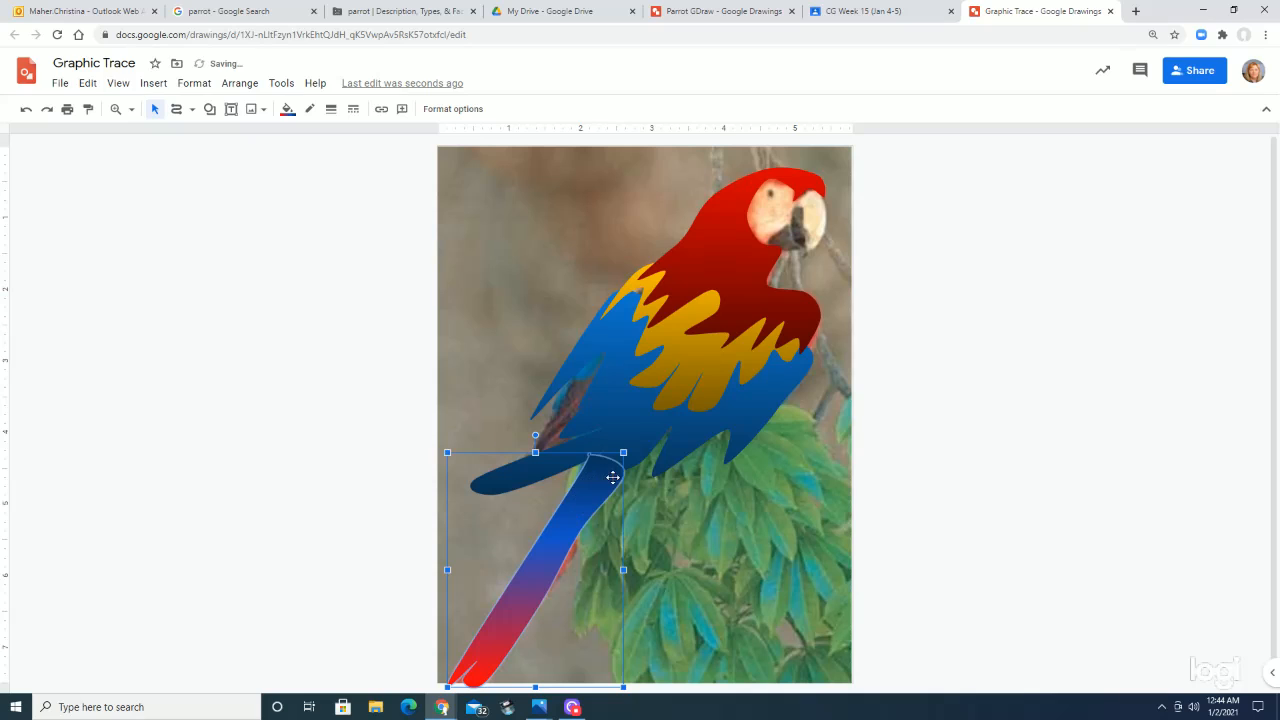
# Send the tail shape to the back, then send the parrot photo to the back behind it.
pyautogui.rightClick(600, 491)
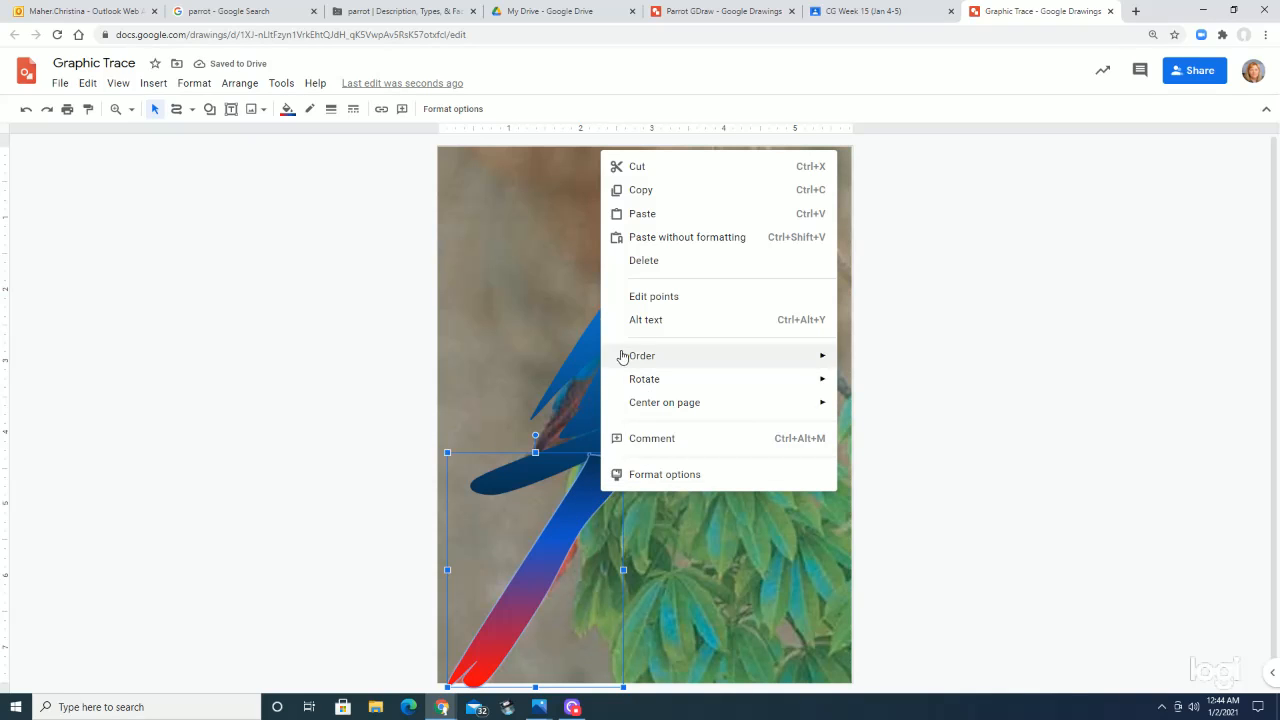
pyautogui.moveTo(757, 351)
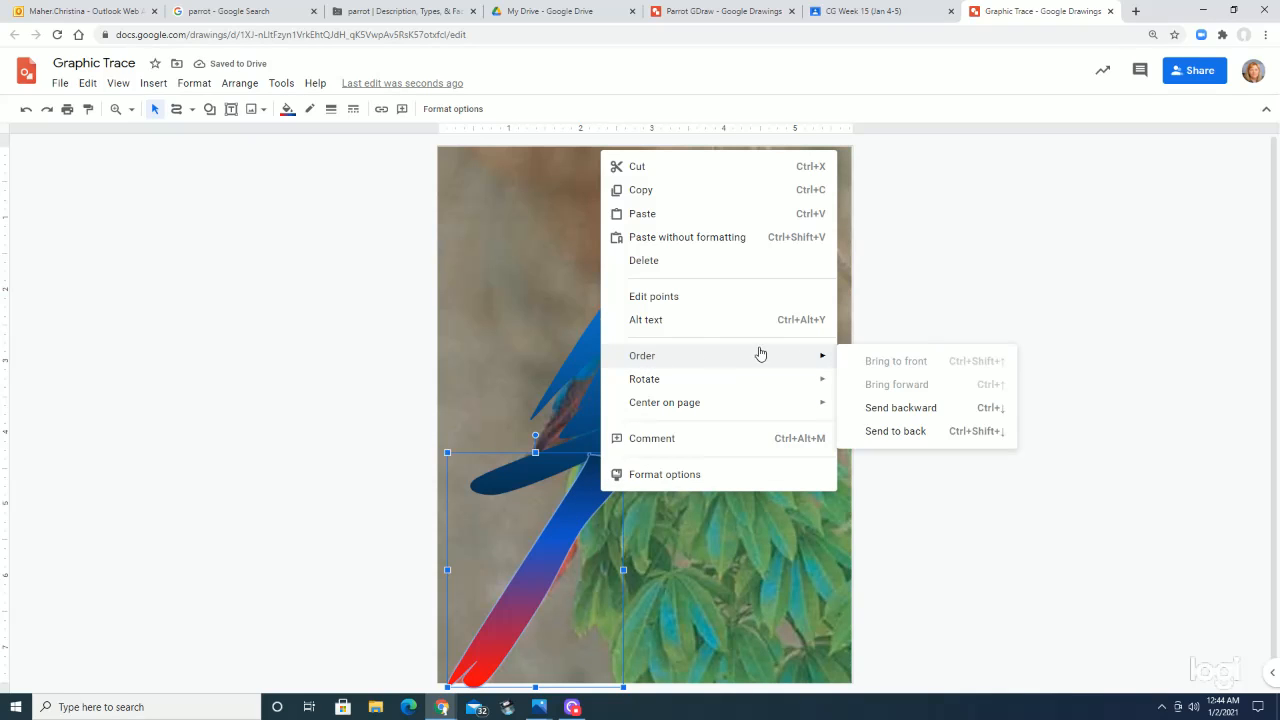
pyautogui.click(878, 431)
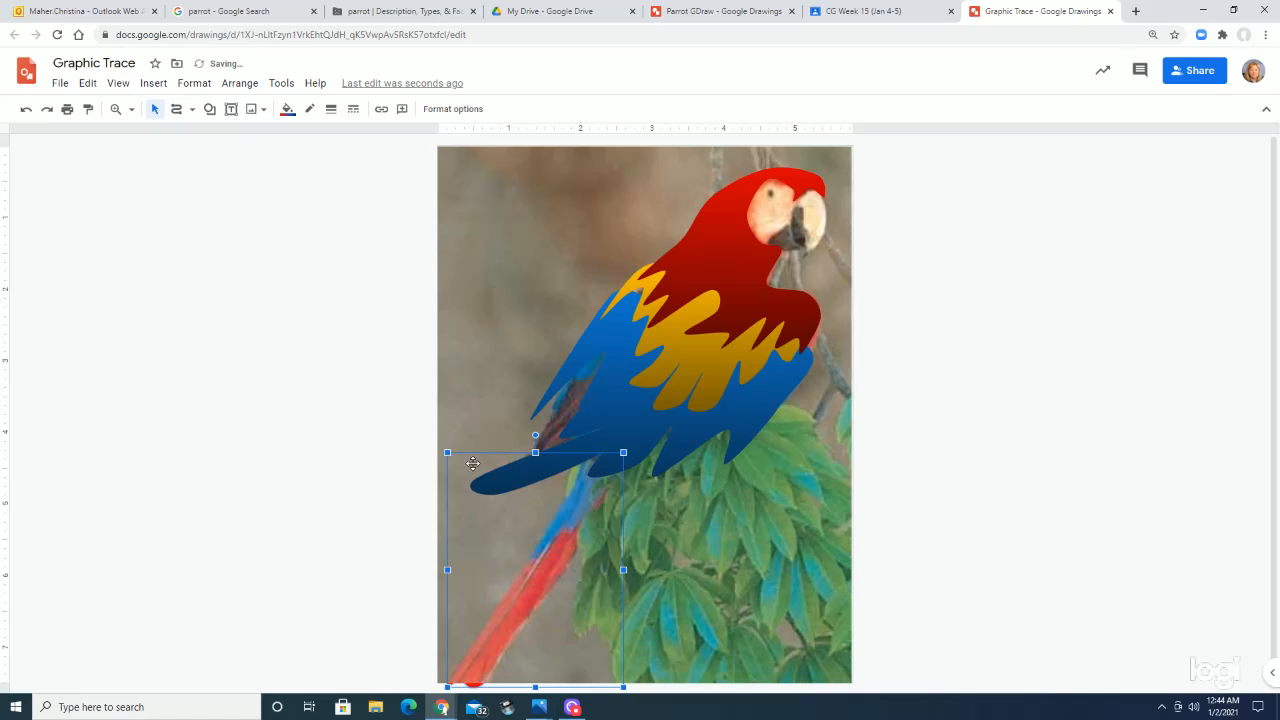
pyautogui.click(472, 331)
pyautogui.rightClick(472, 330)
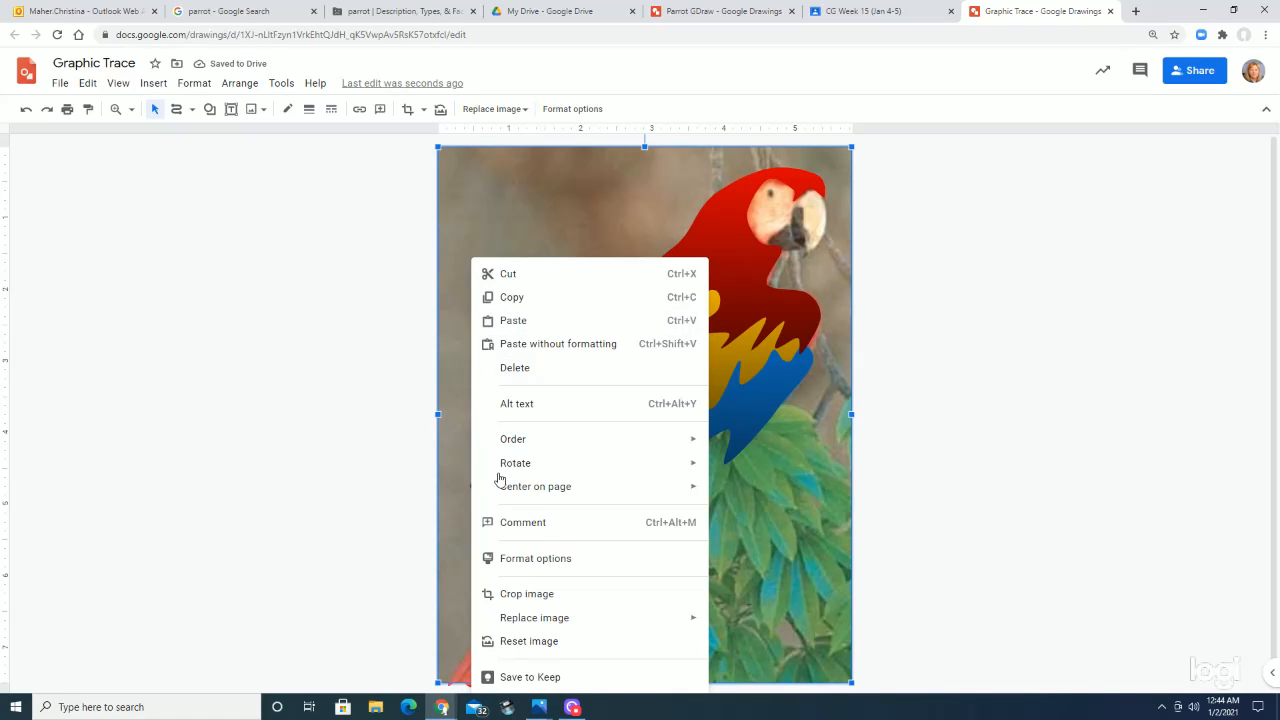
pyautogui.moveTo(523, 443)
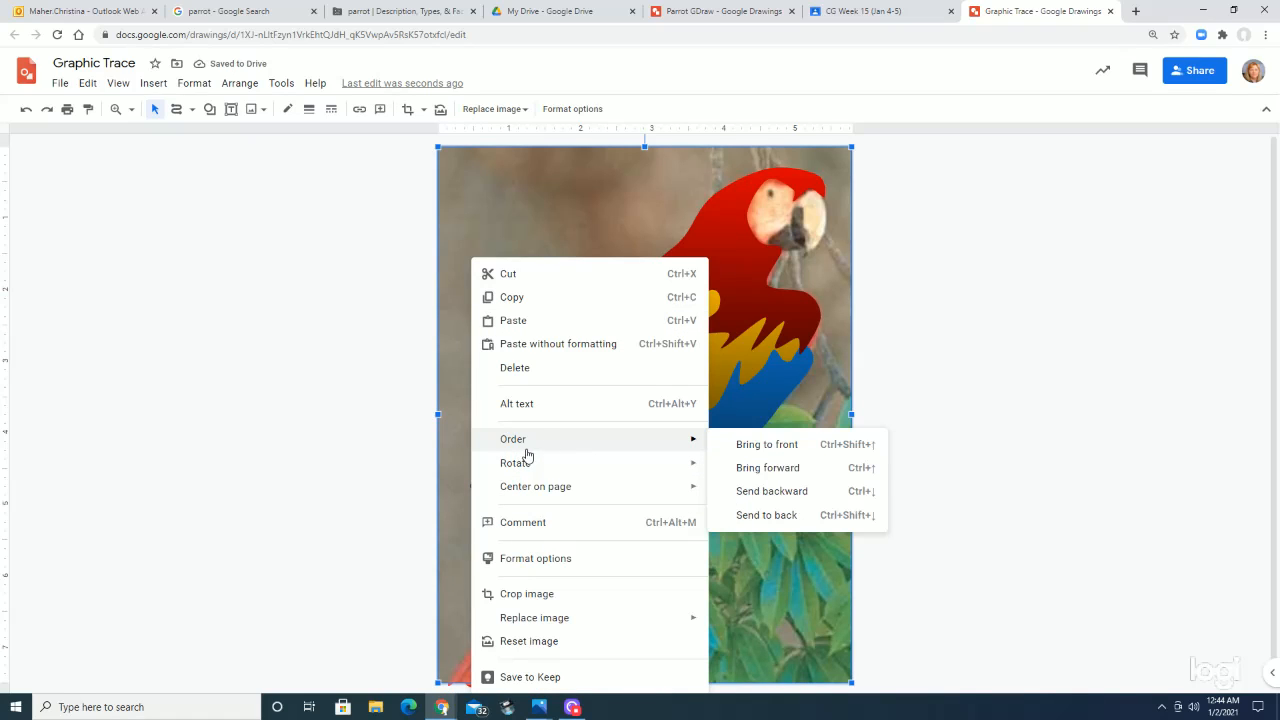
pyautogui.click(766, 515)
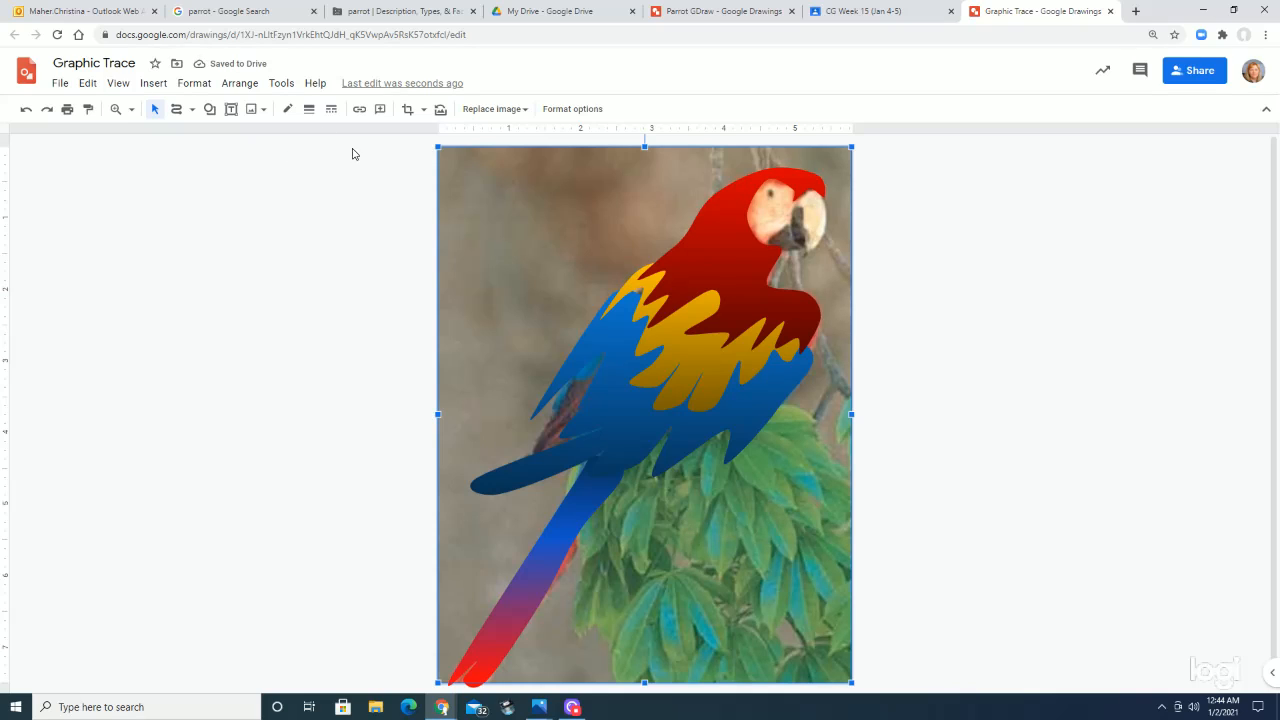
# Trace the parrot's pale face patch and upper beak as one closed curve shape.
pyautogui.click(178, 112)
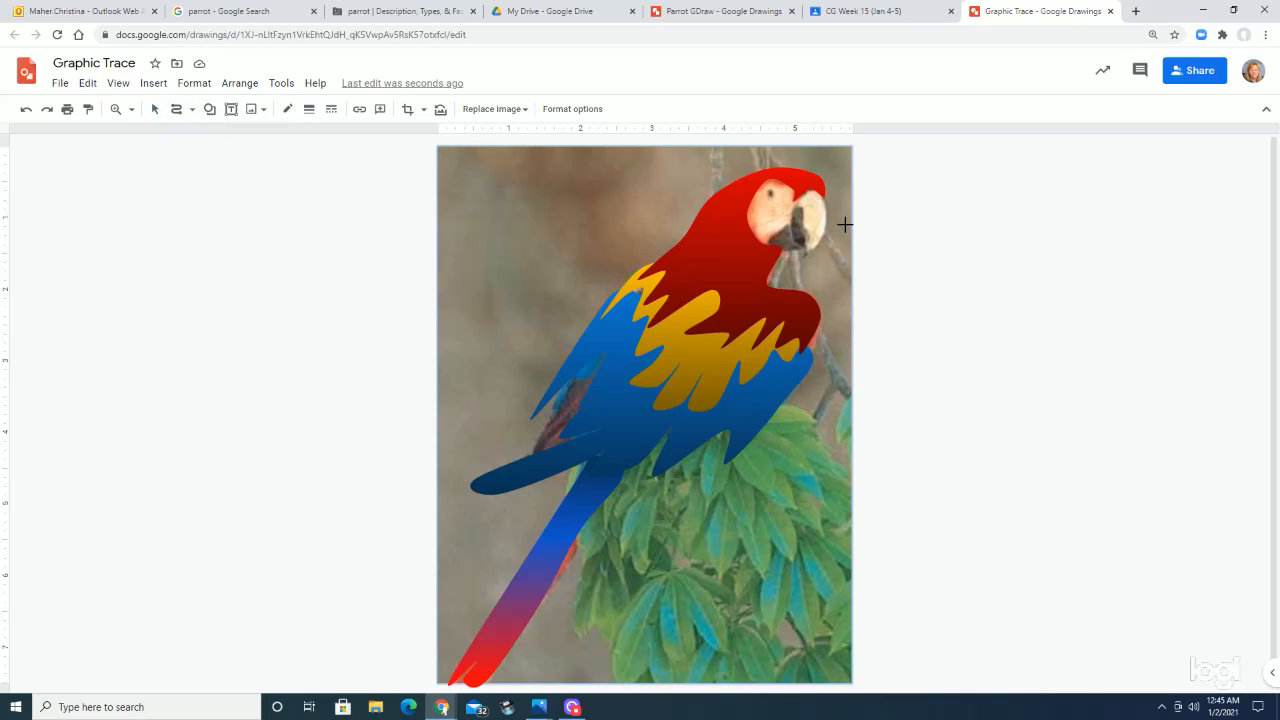
pyautogui.click(768, 178)
pyautogui.click(741, 208)
pyautogui.click(765, 246)
pyautogui.click(771, 177)
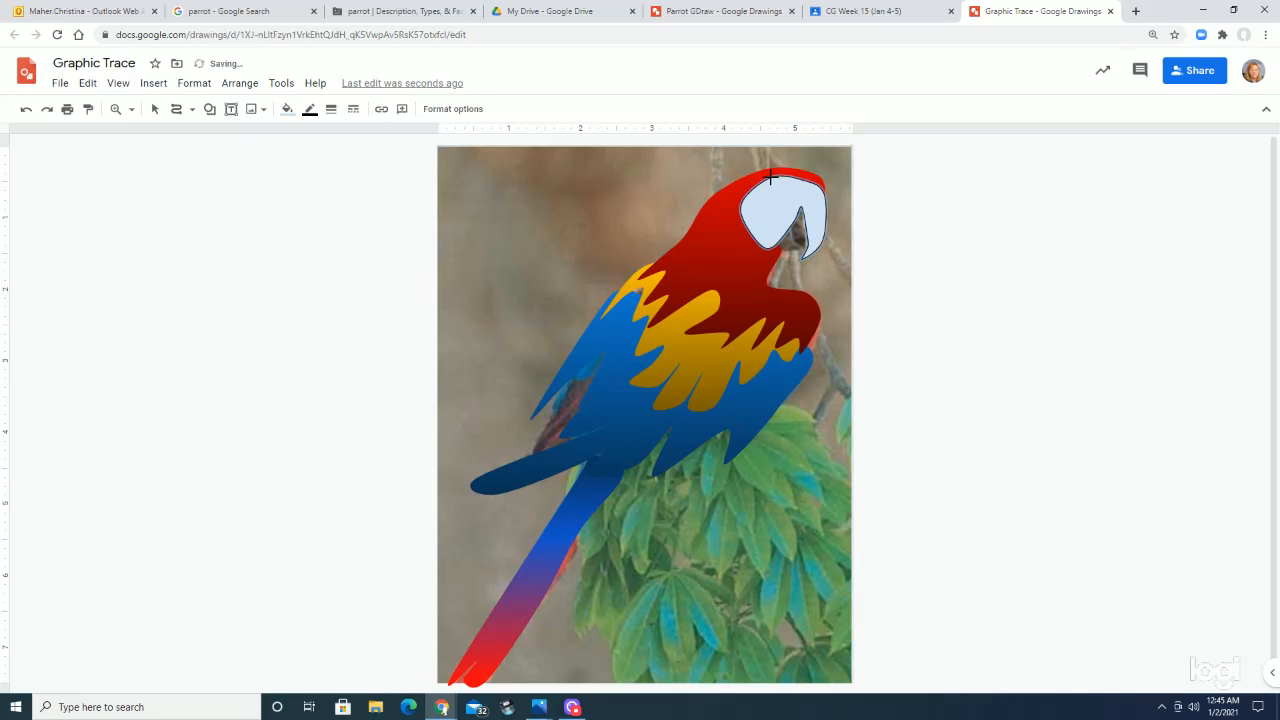
# Fill the face and beak shape with a radial light yellow gradient and make its border transparent.
pyautogui.click(287, 109)
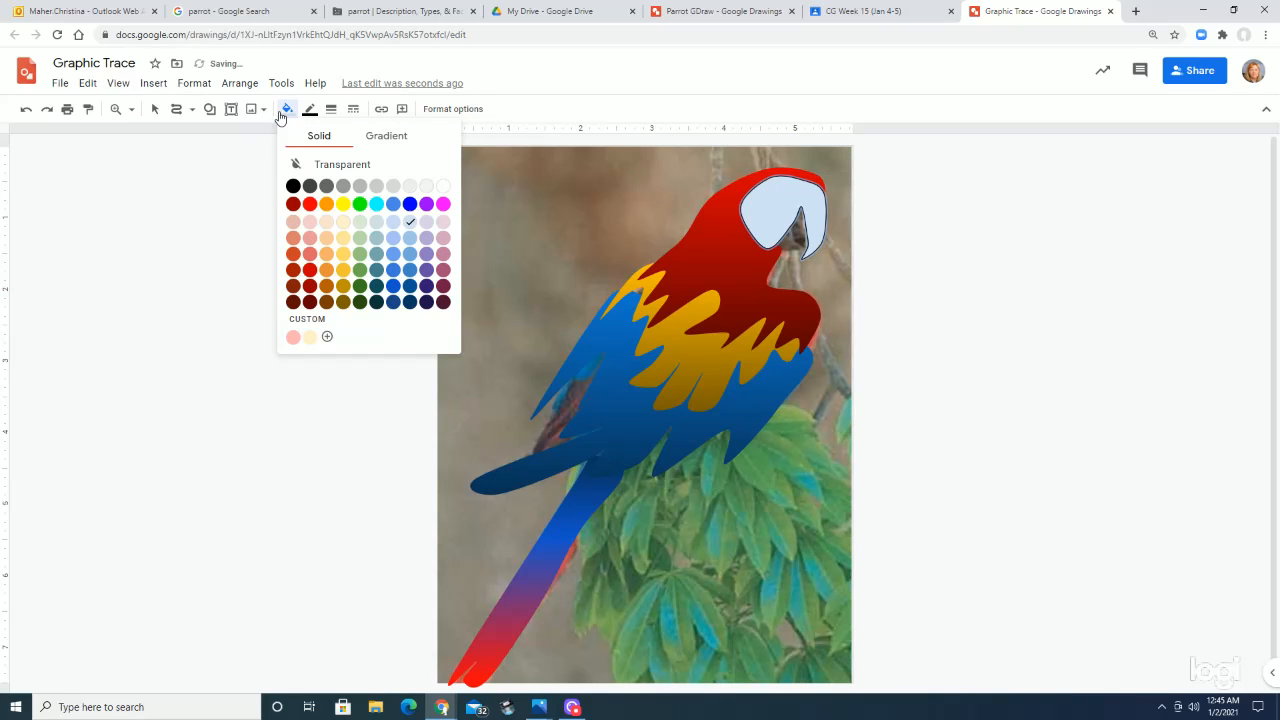
pyautogui.click(395, 139)
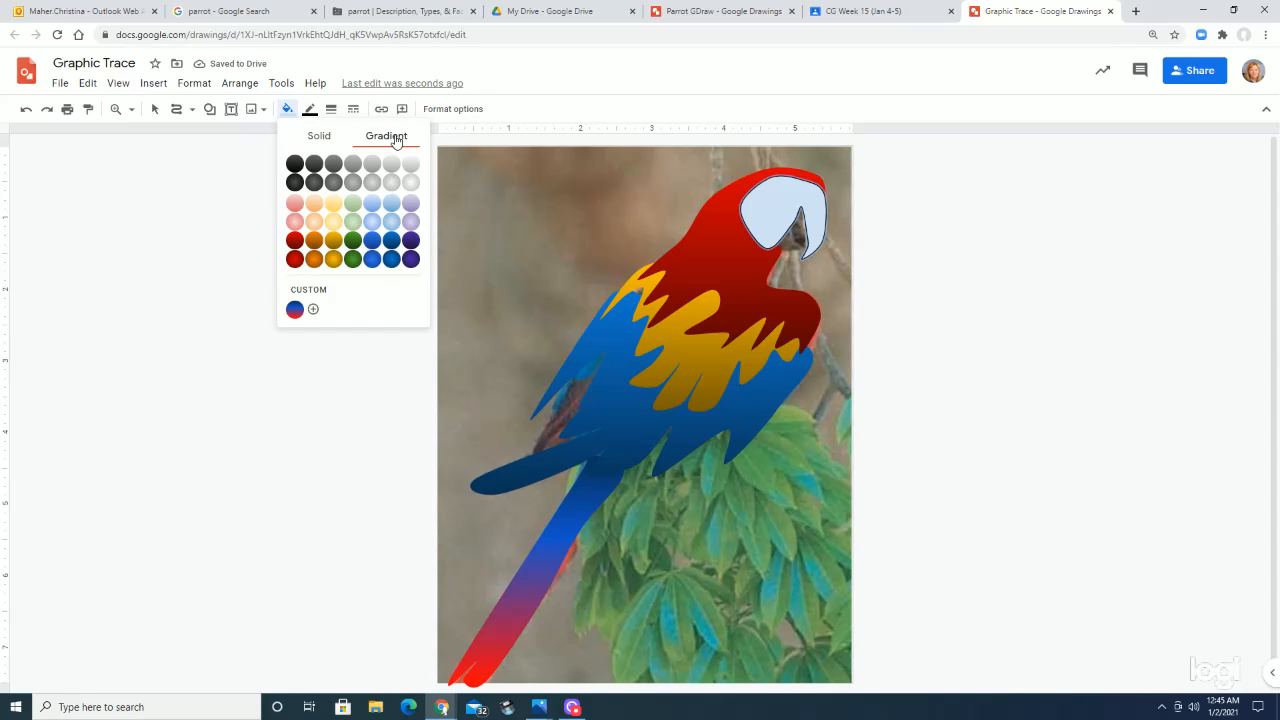
pyautogui.click(335, 223)
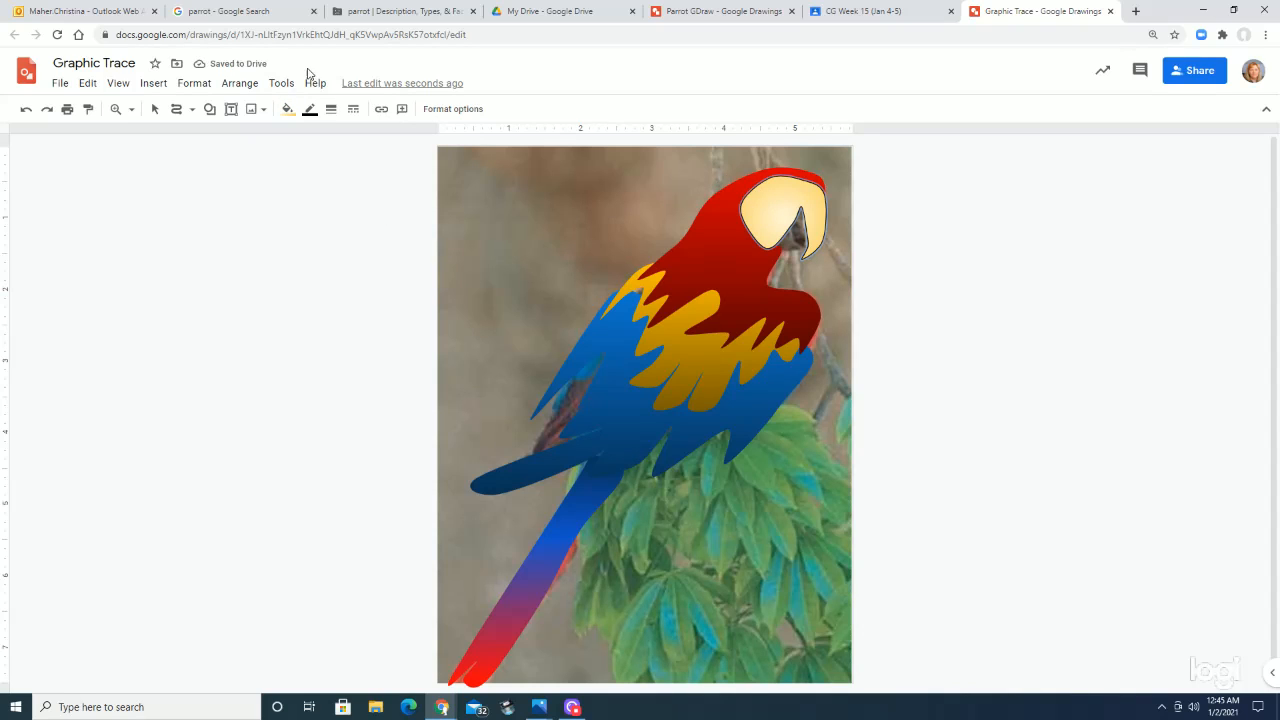
pyautogui.click(309, 109)
pyautogui.click(355, 134)
# Bring the red head and chest shape to the front so it overlaps the face and beak shape.
pyautogui.click(155, 108)
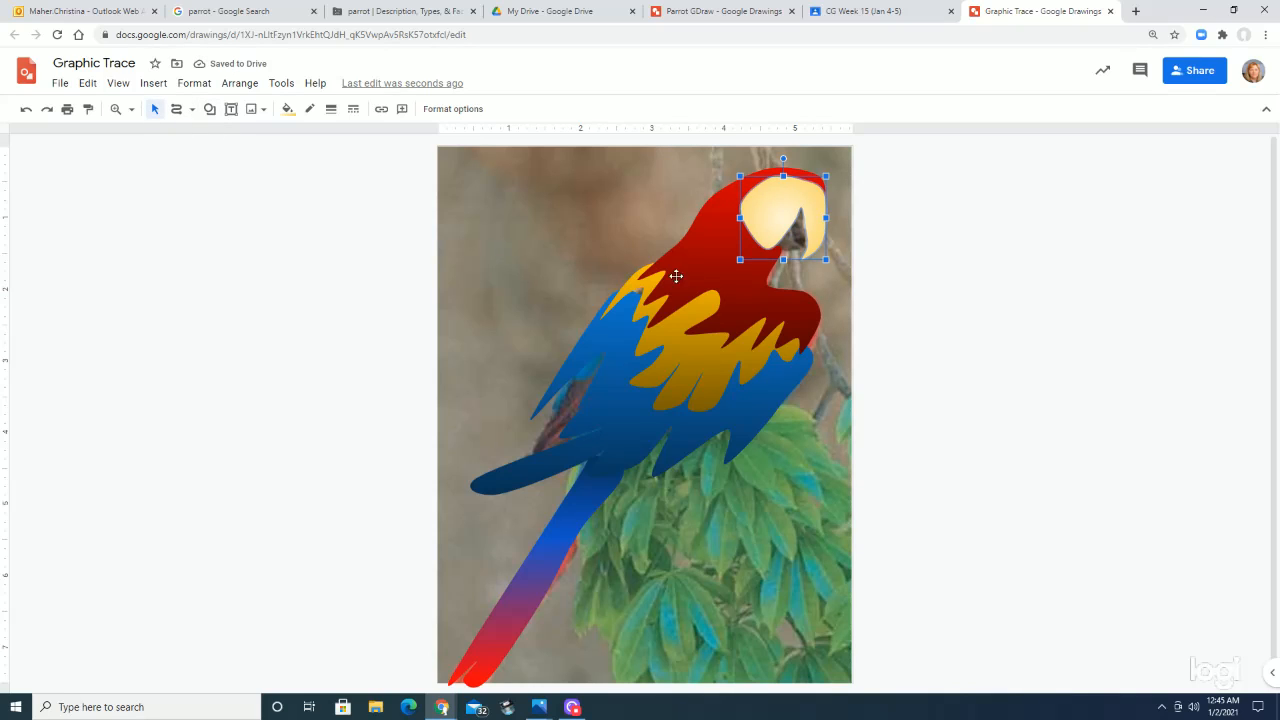
pyautogui.click(717, 239)
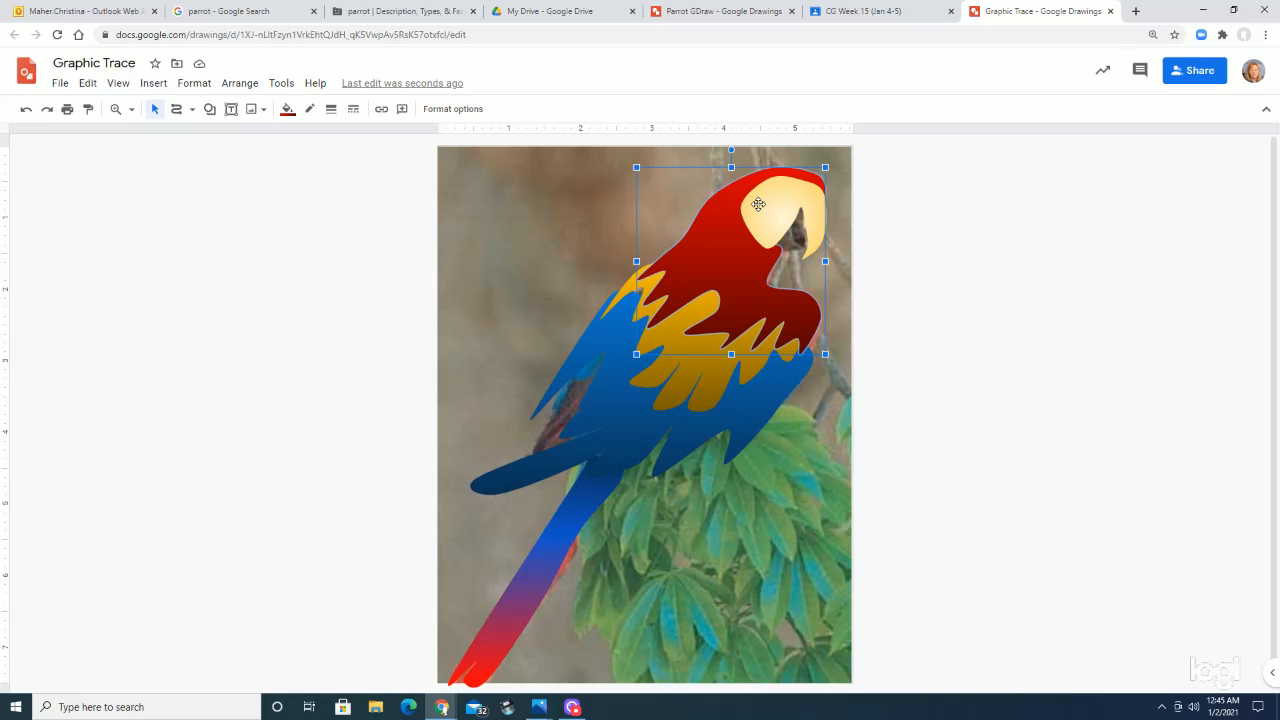
pyautogui.rightClick(720, 241)
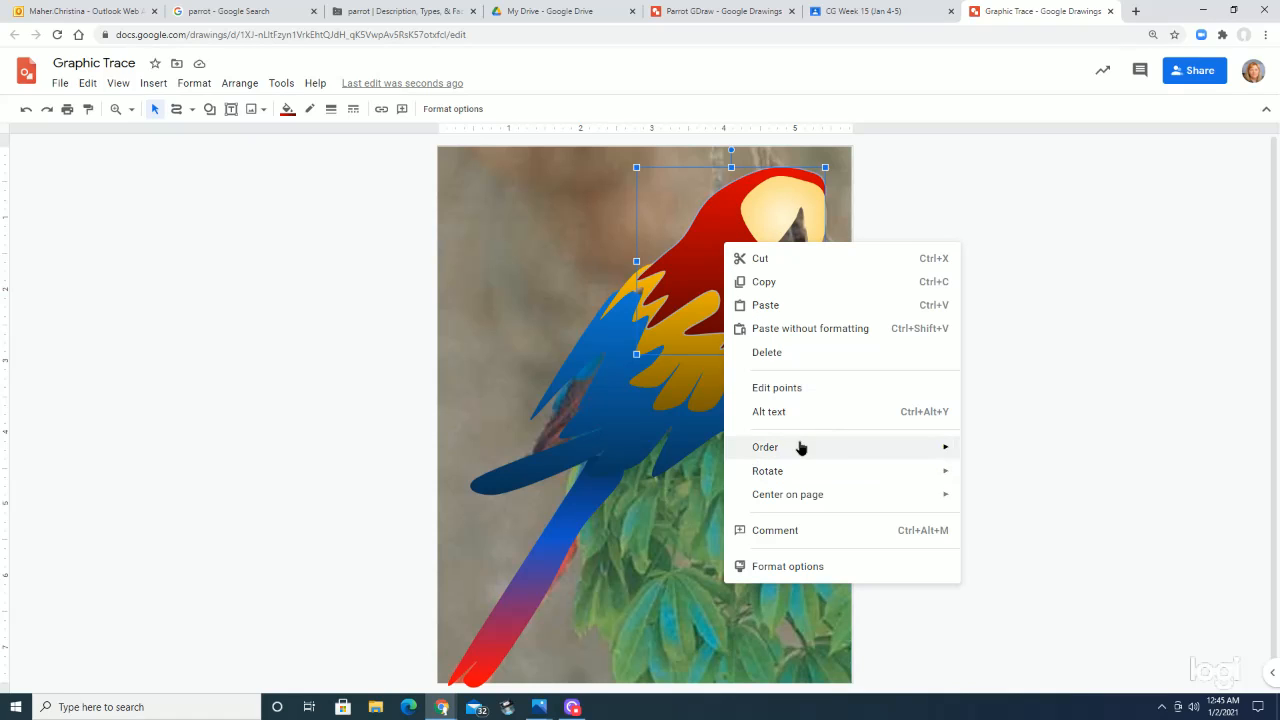
pyautogui.moveTo(800, 447)
pyautogui.click(988, 453)
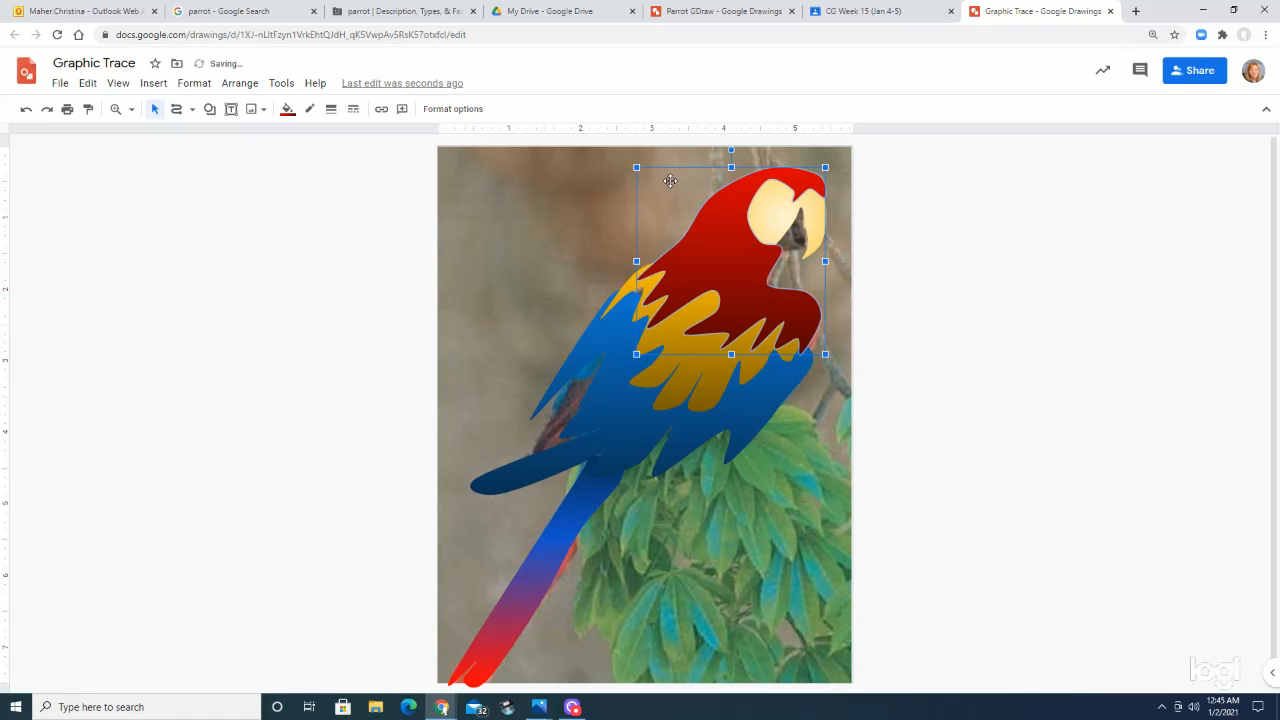
# Draw a small oval on the pale face patch for the parrot's eye.
pyautogui.click(208, 110)
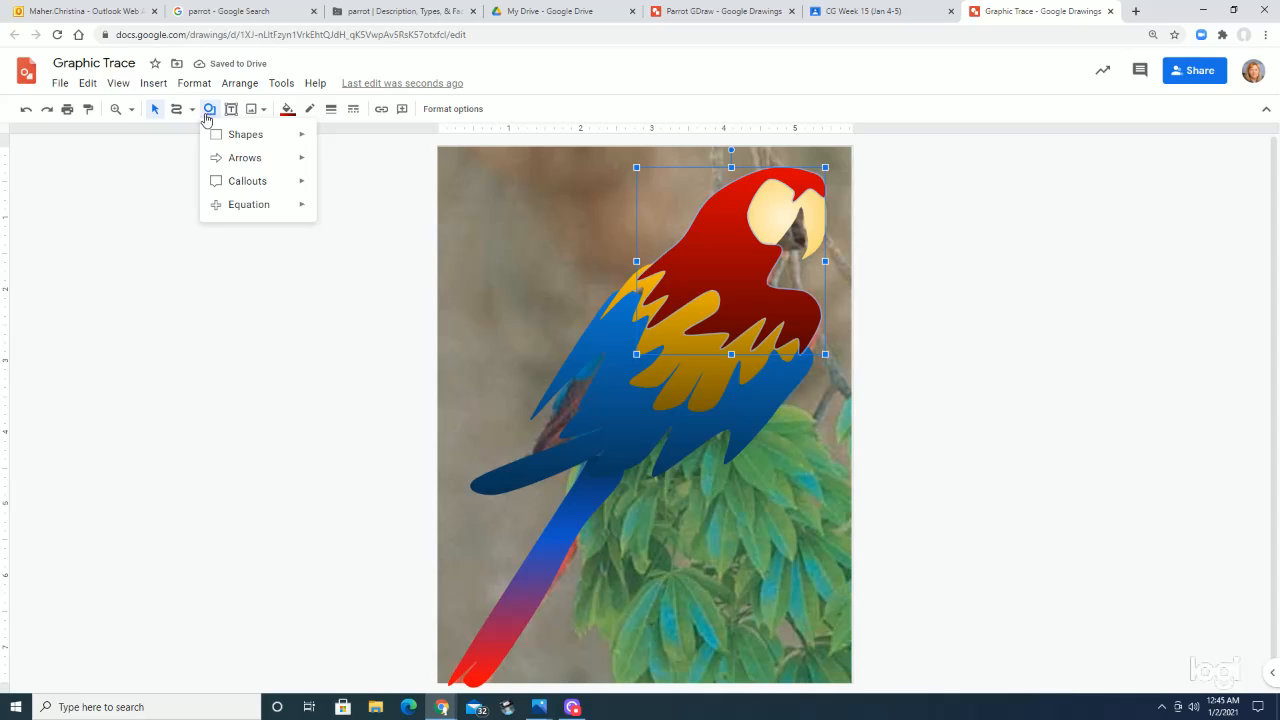
pyautogui.moveTo(243, 137)
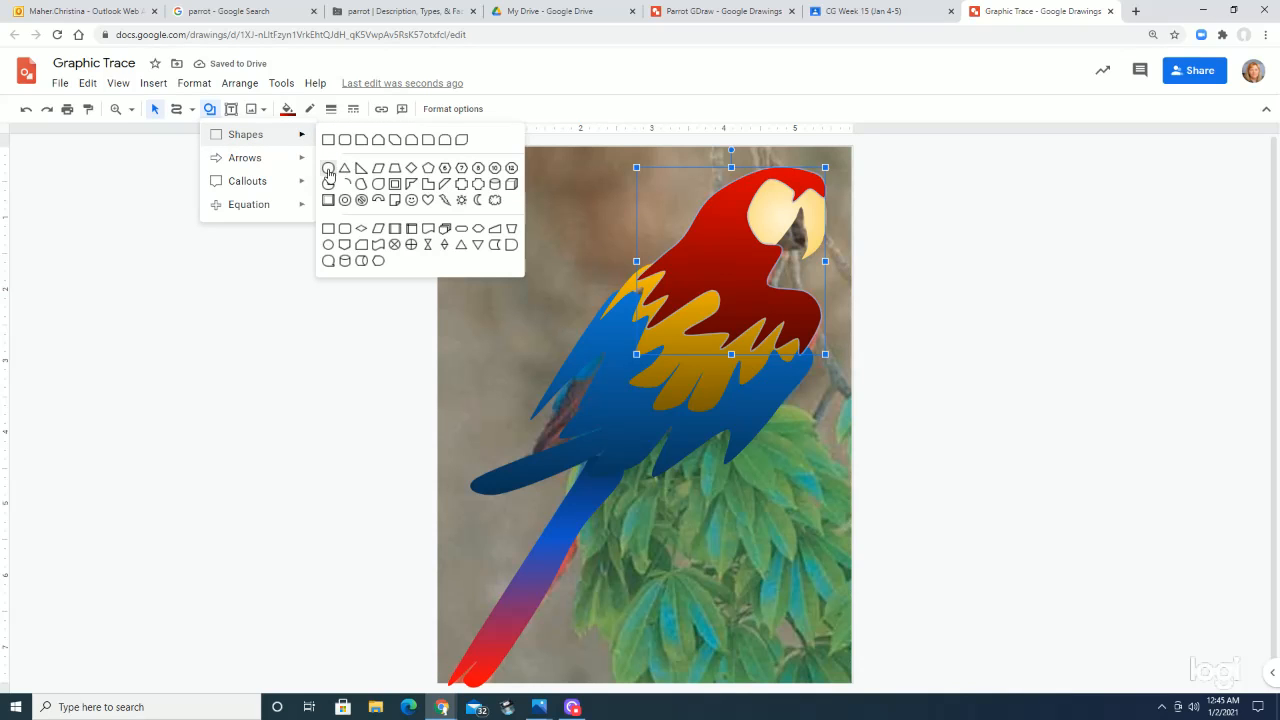
pyautogui.click(329, 170)
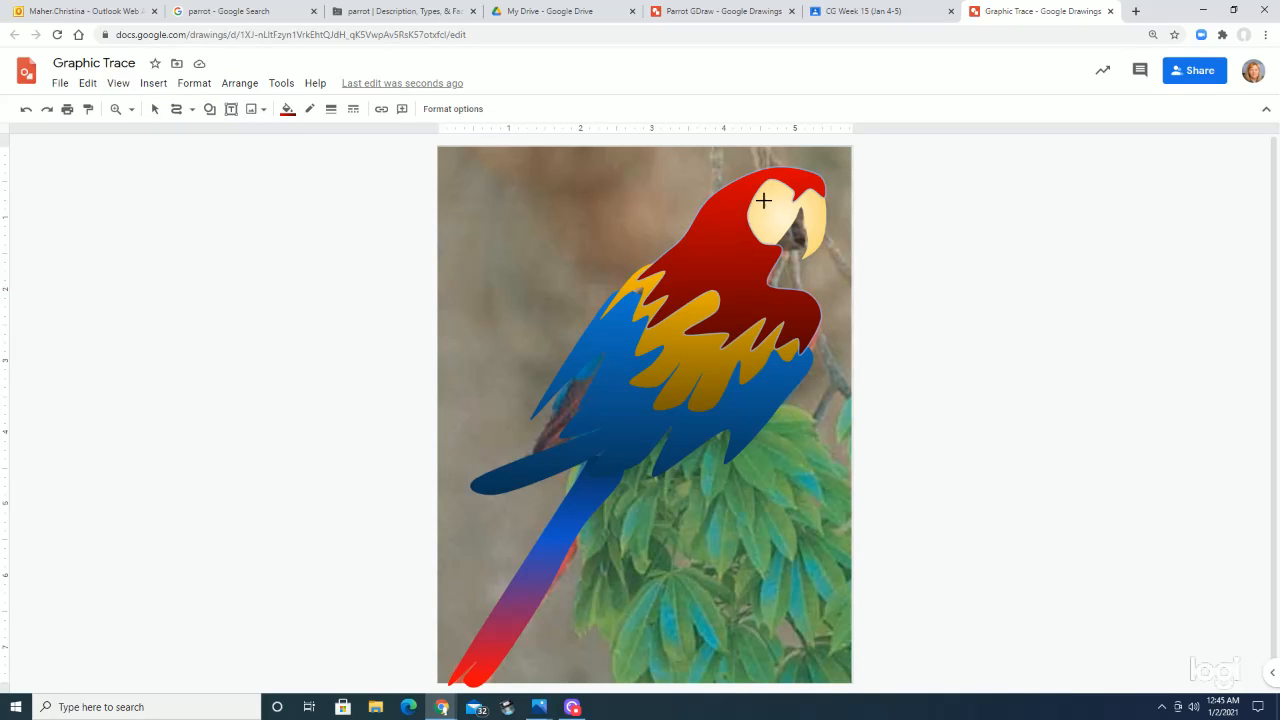
pyautogui.moveTo(764, 200); pyautogui.dragTo(783, 220)
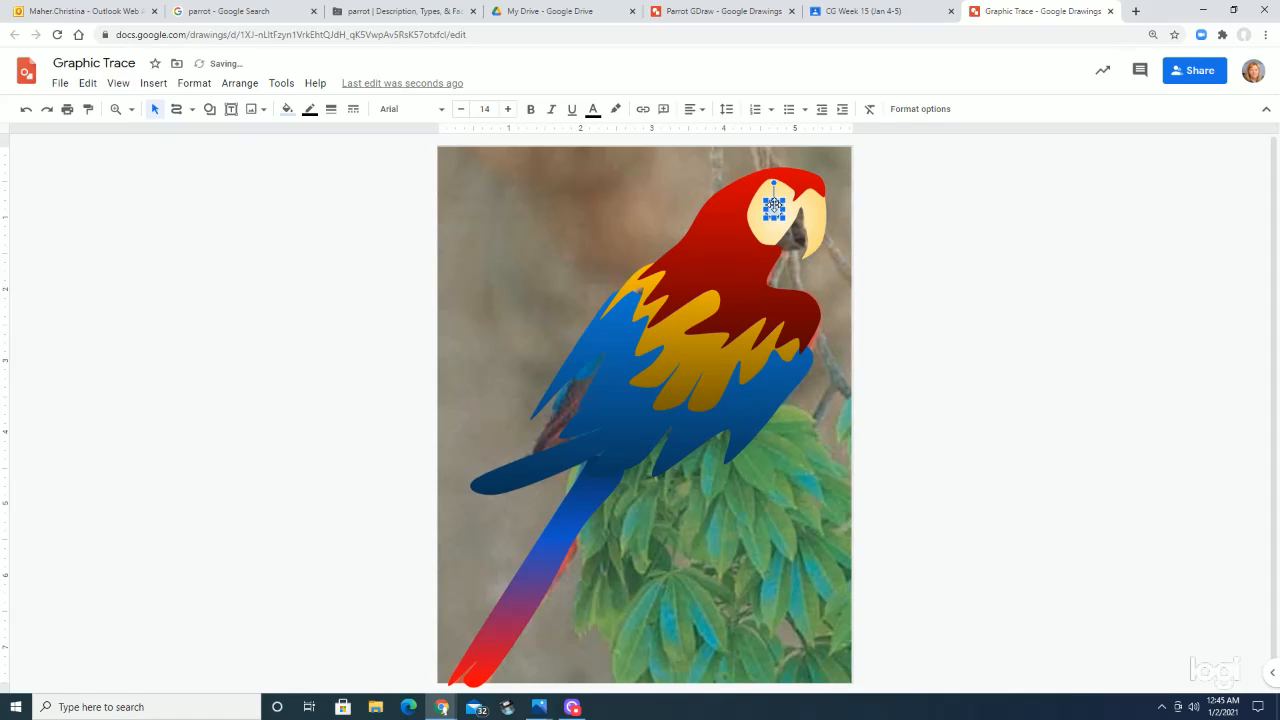
# Start a custom radial gradient fill for the eye with a black first stop and an added white middle stop.
pyautogui.click(287, 109)
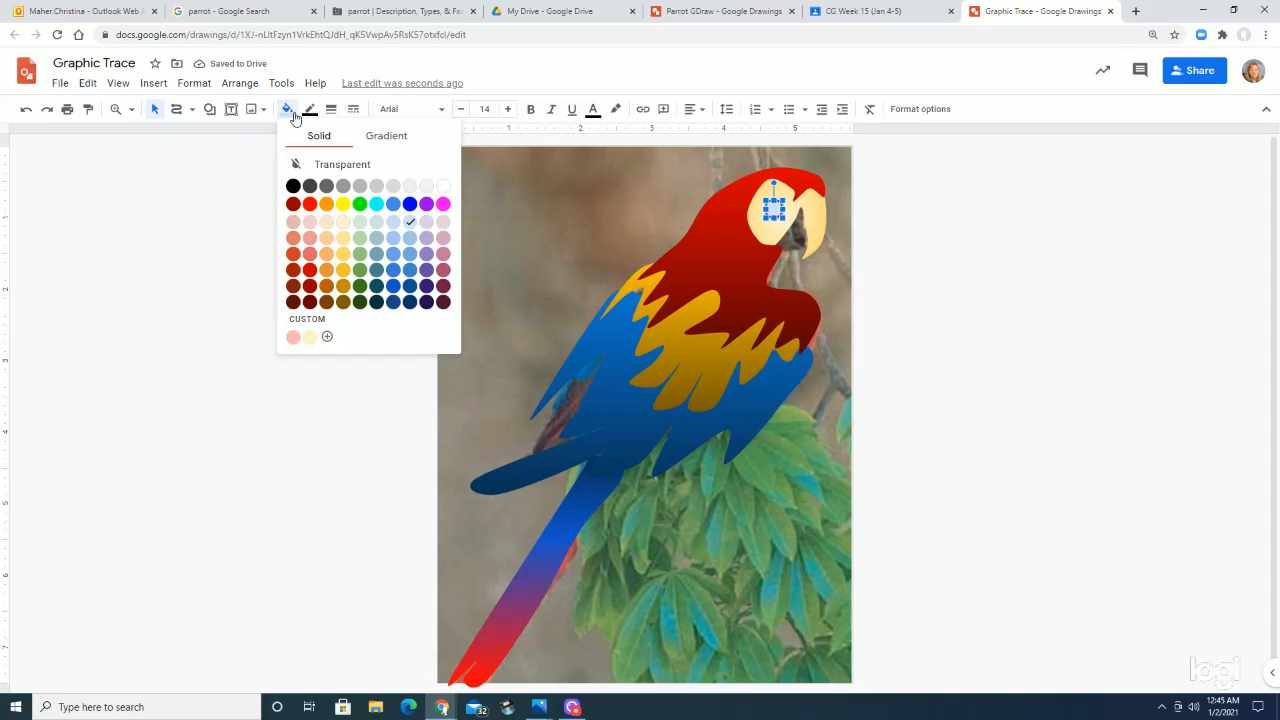
pyautogui.click(385, 141)
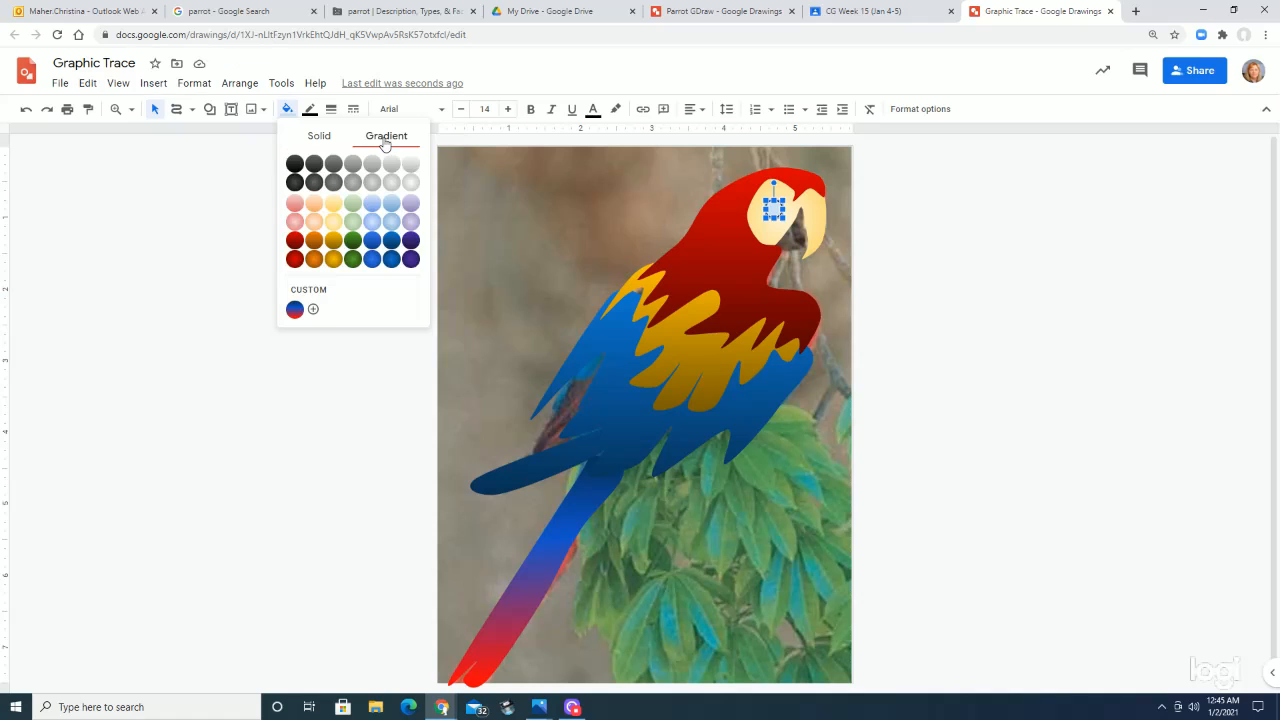
pyautogui.click(311, 291)
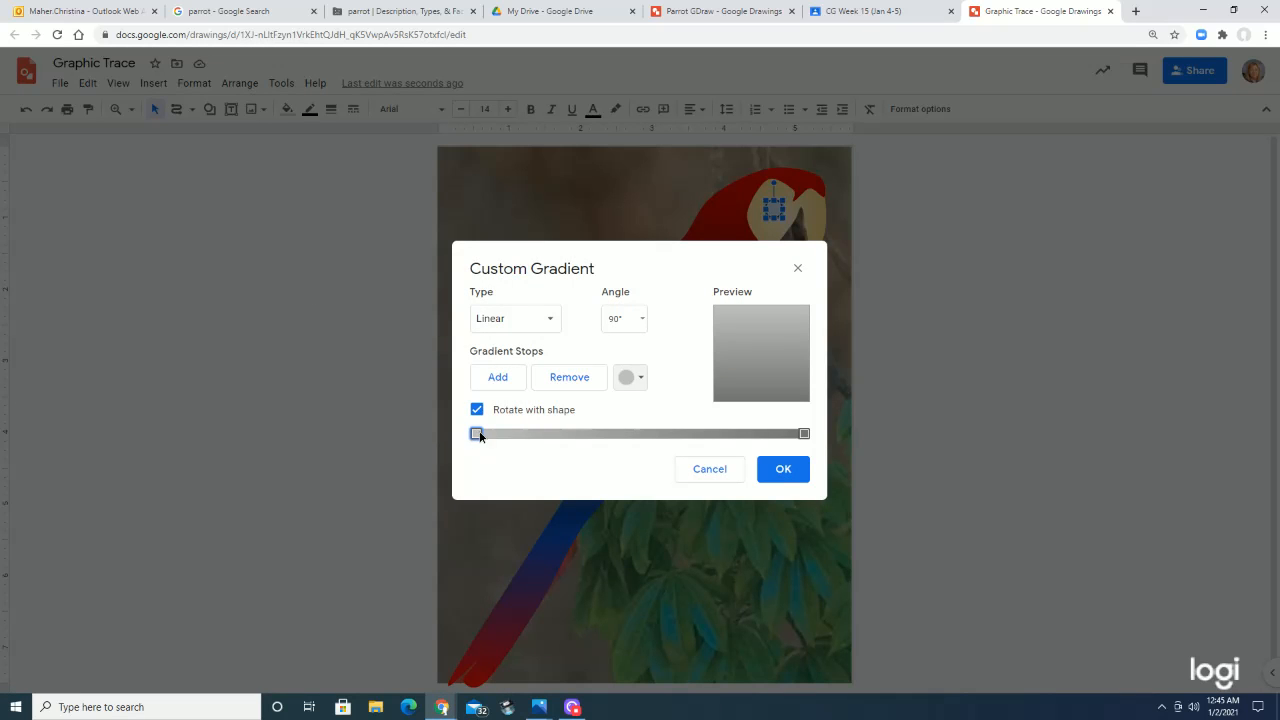
pyautogui.click(630, 377)
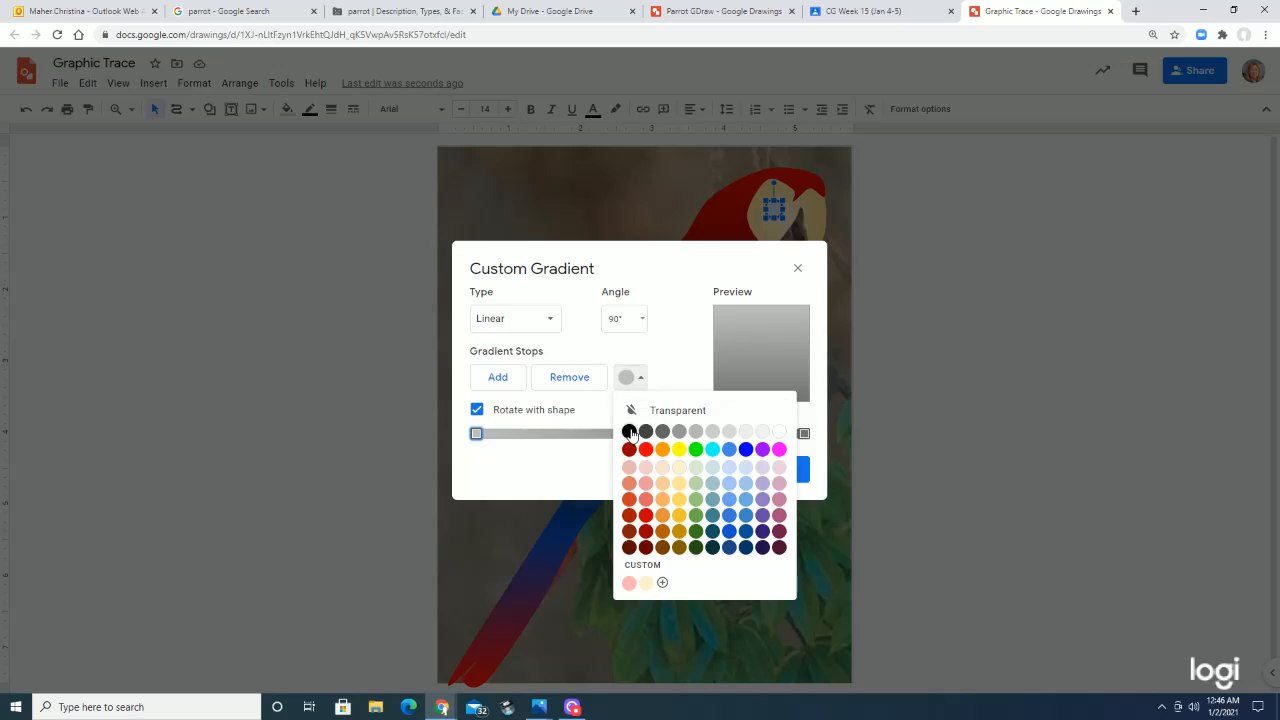
pyautogui.click(632, 434)
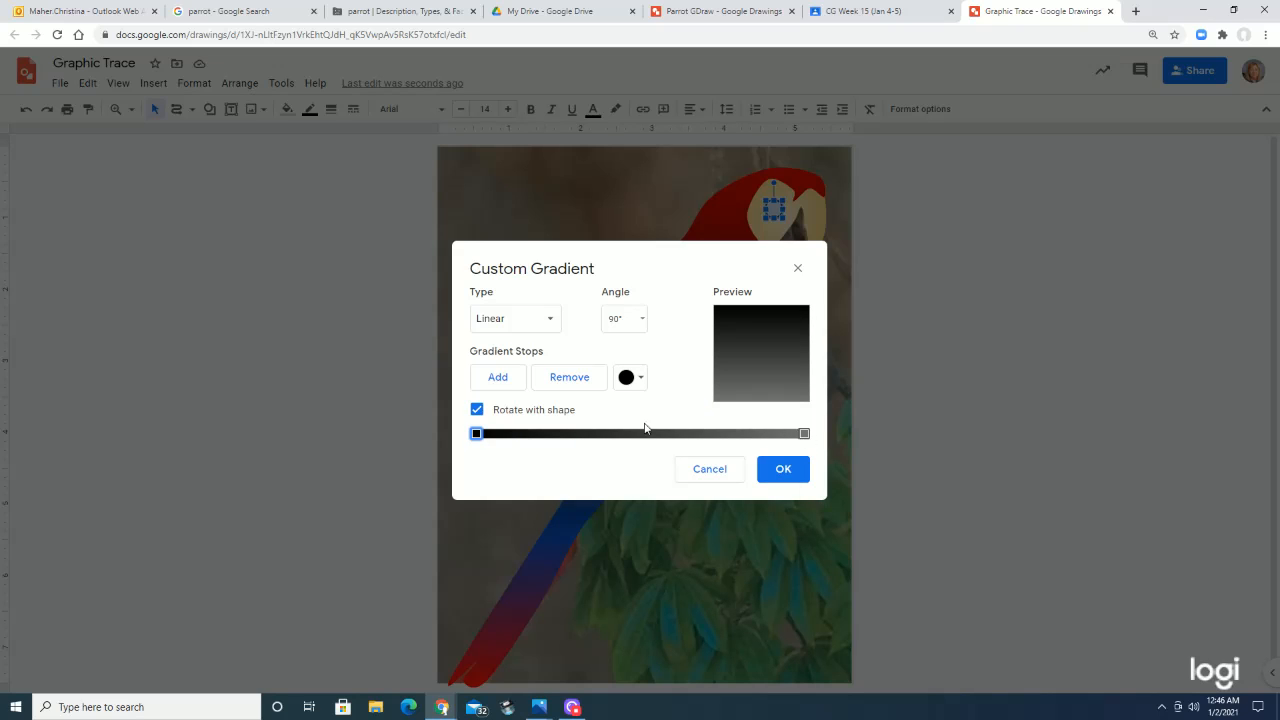
pyautogui.click(504, 379)
pyautogui.click(630, 377)
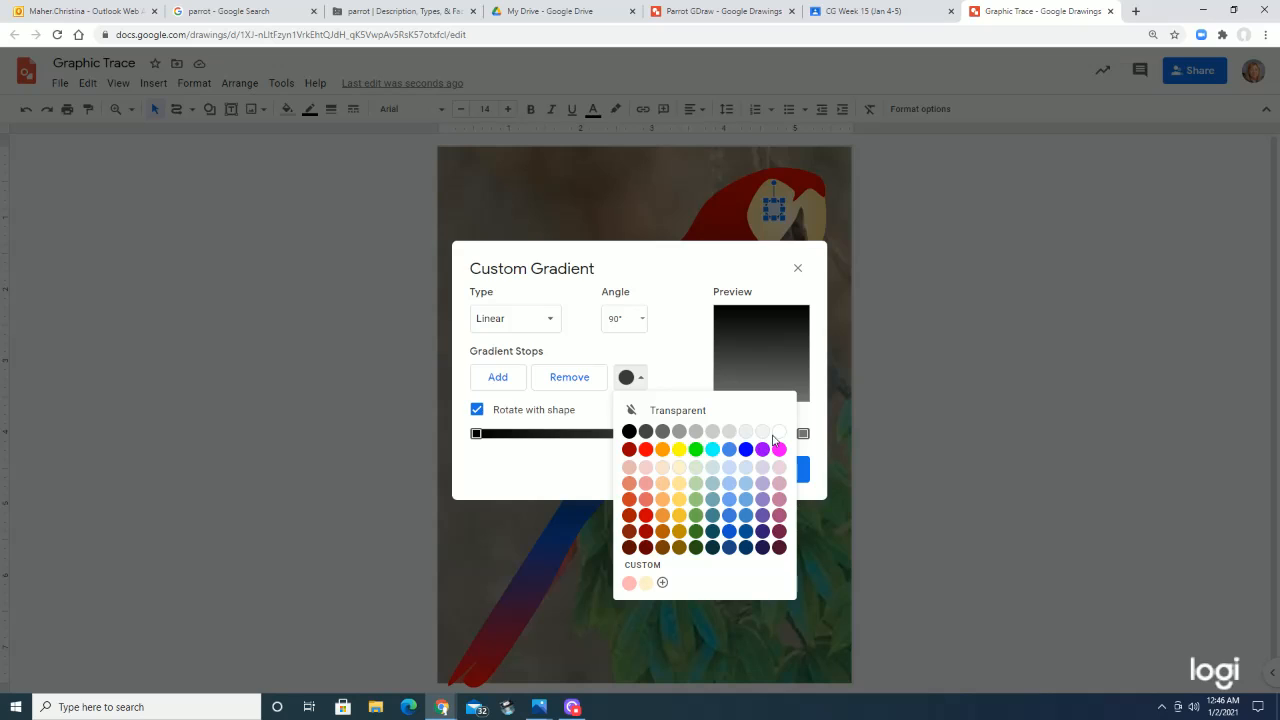
pyautogui.click(779, 432)
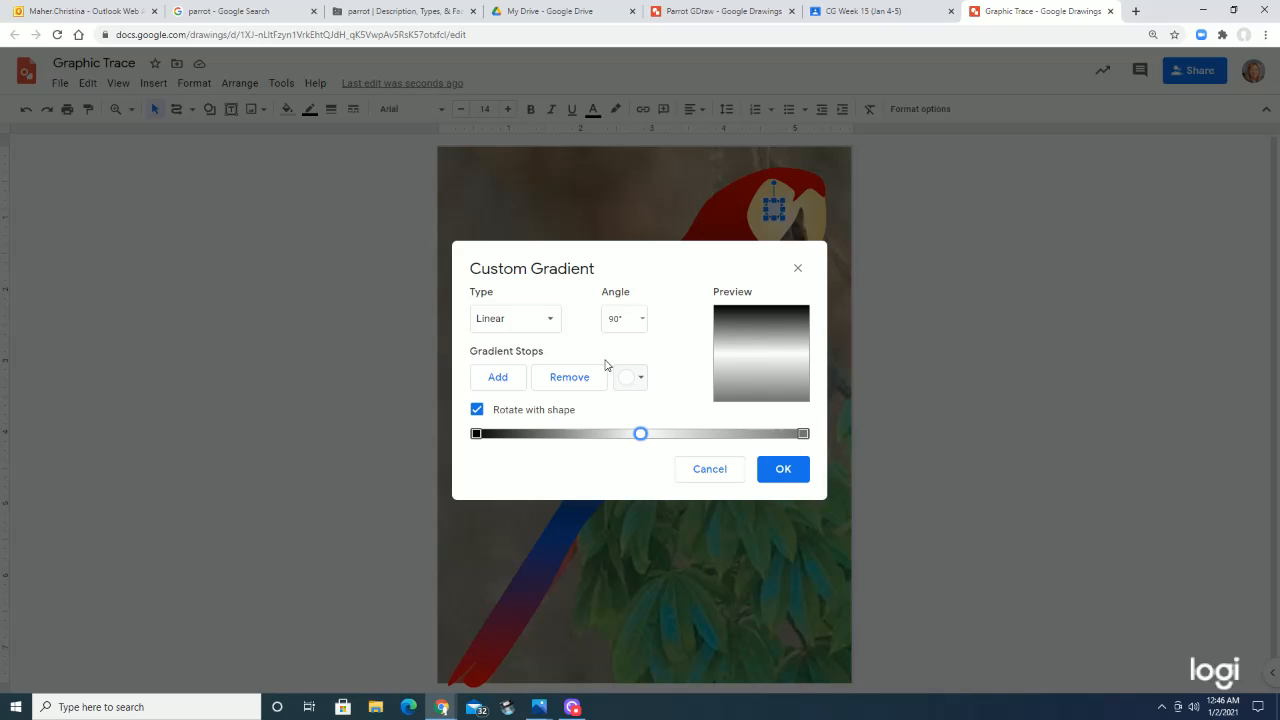
pyautogui.click(549, 320)
pyautogui.click(508, 373)
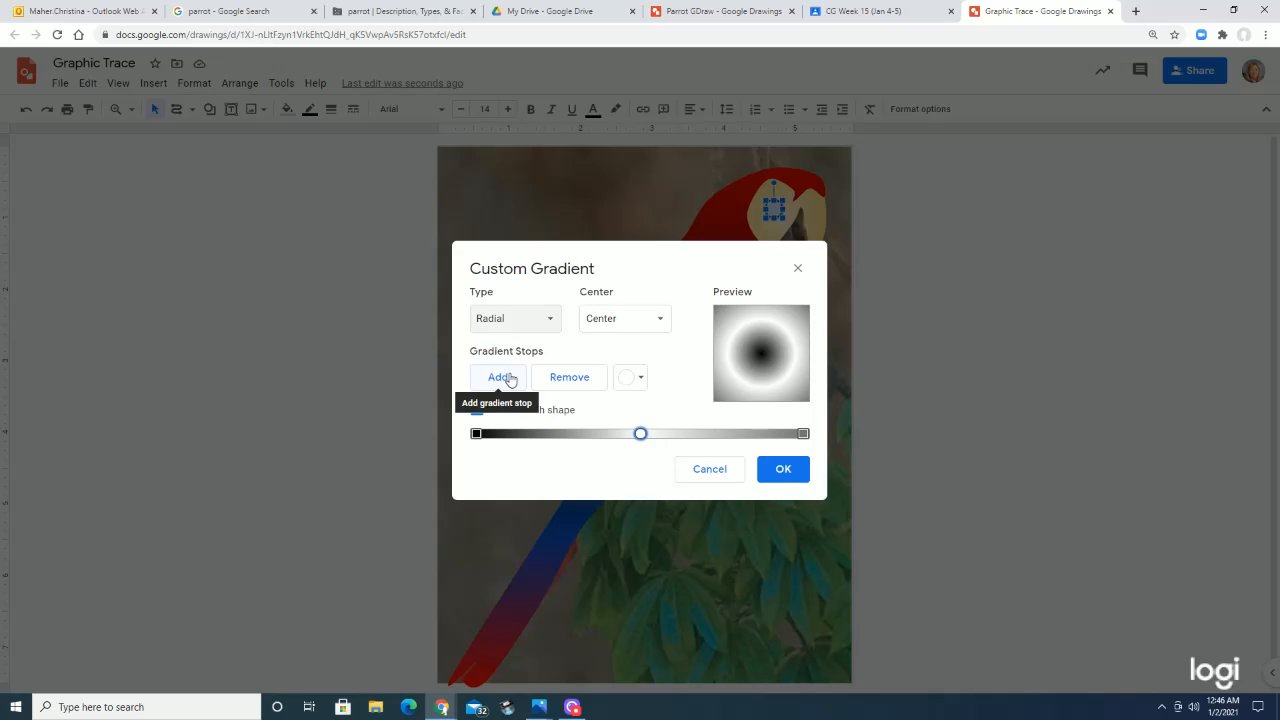
# Make the eye gradient's end stop black, shift the white stop toward the start, and add another black stop between them.
pyautogui.click(803, 434)
pyautogui.click(627, 377)
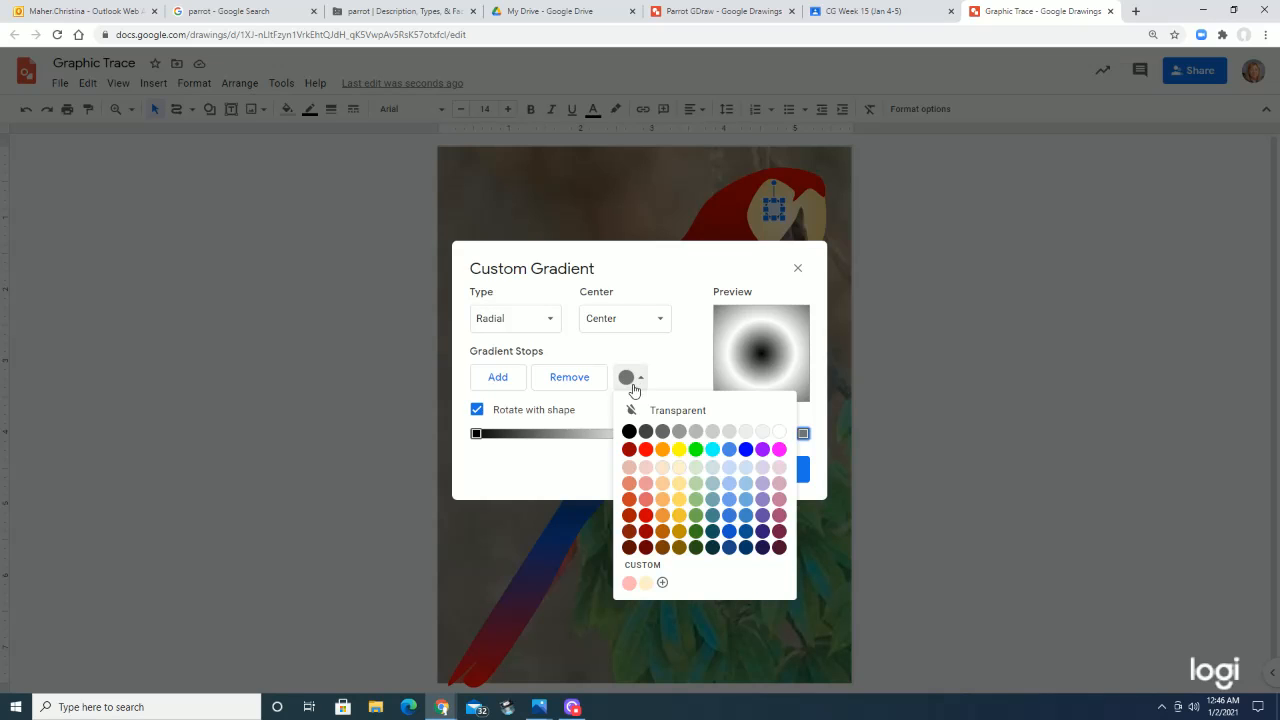
pyautogui.click(632, 432)
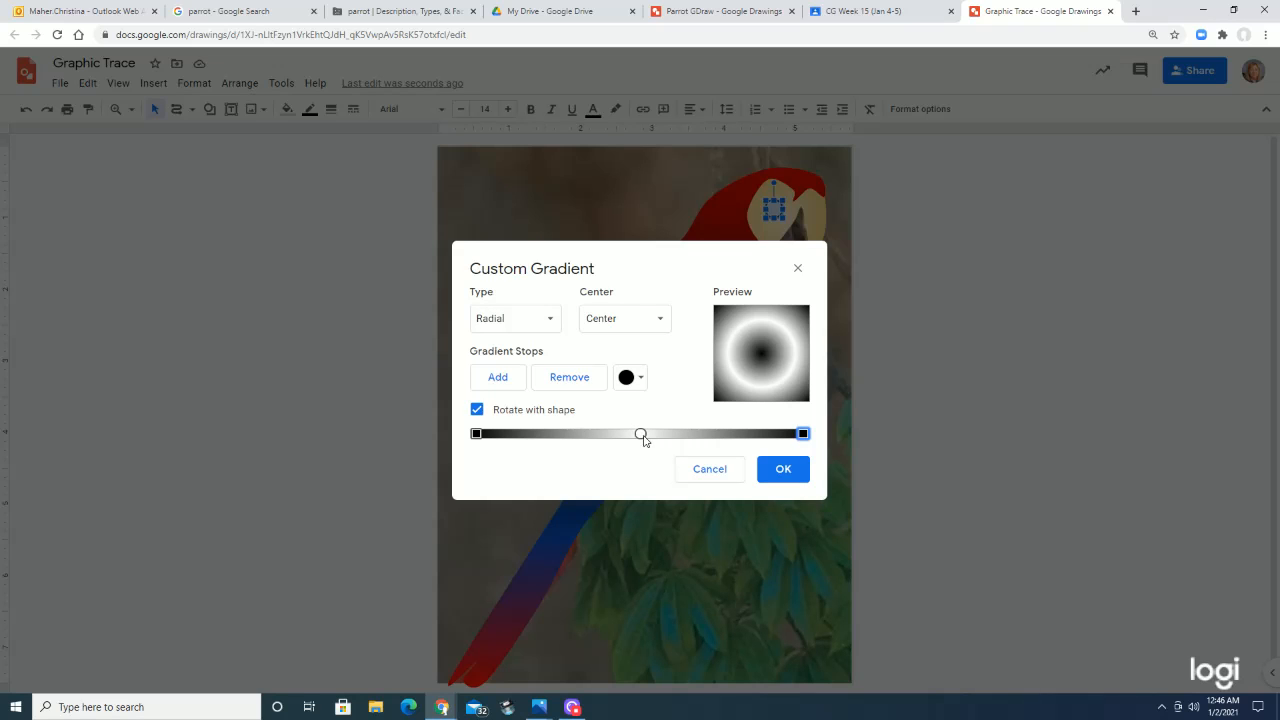
pyautogui.click(641, 434)
pyautogui.moveTo(641, 432); pyautogui.dragTo(597, 434)
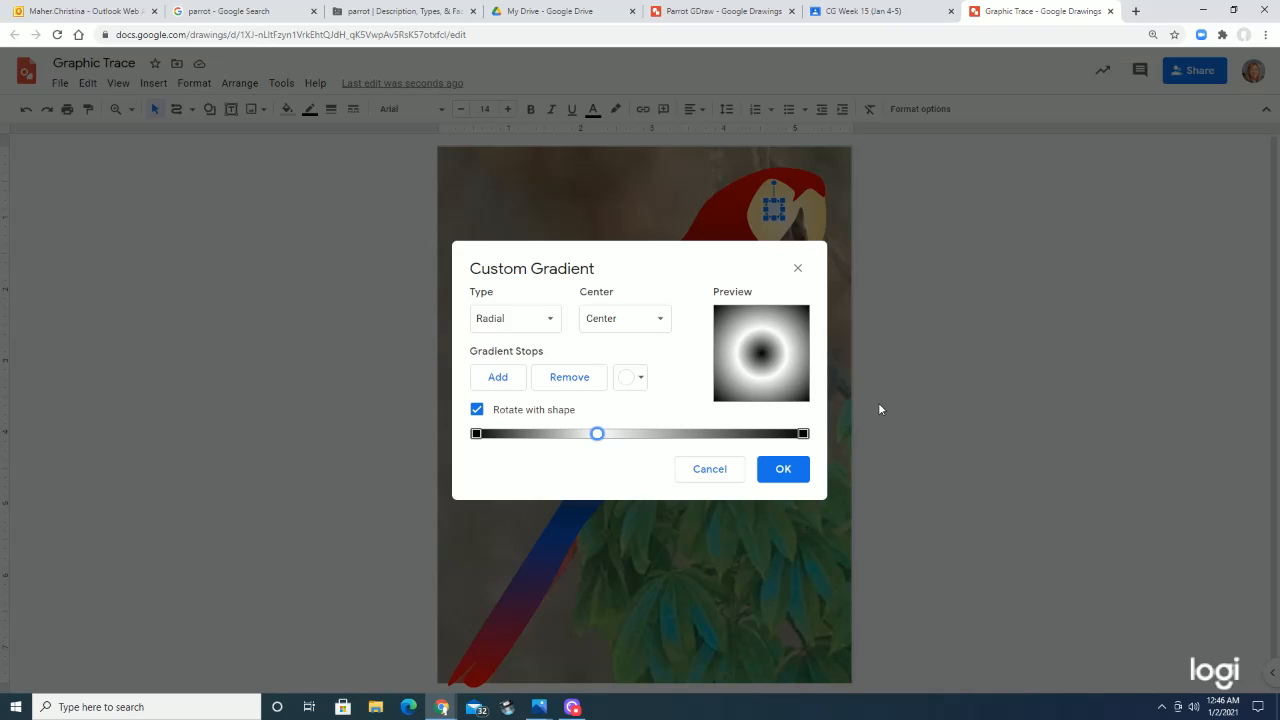
pyautogui.click(499, 379)
pyautogui.click(628, 378)
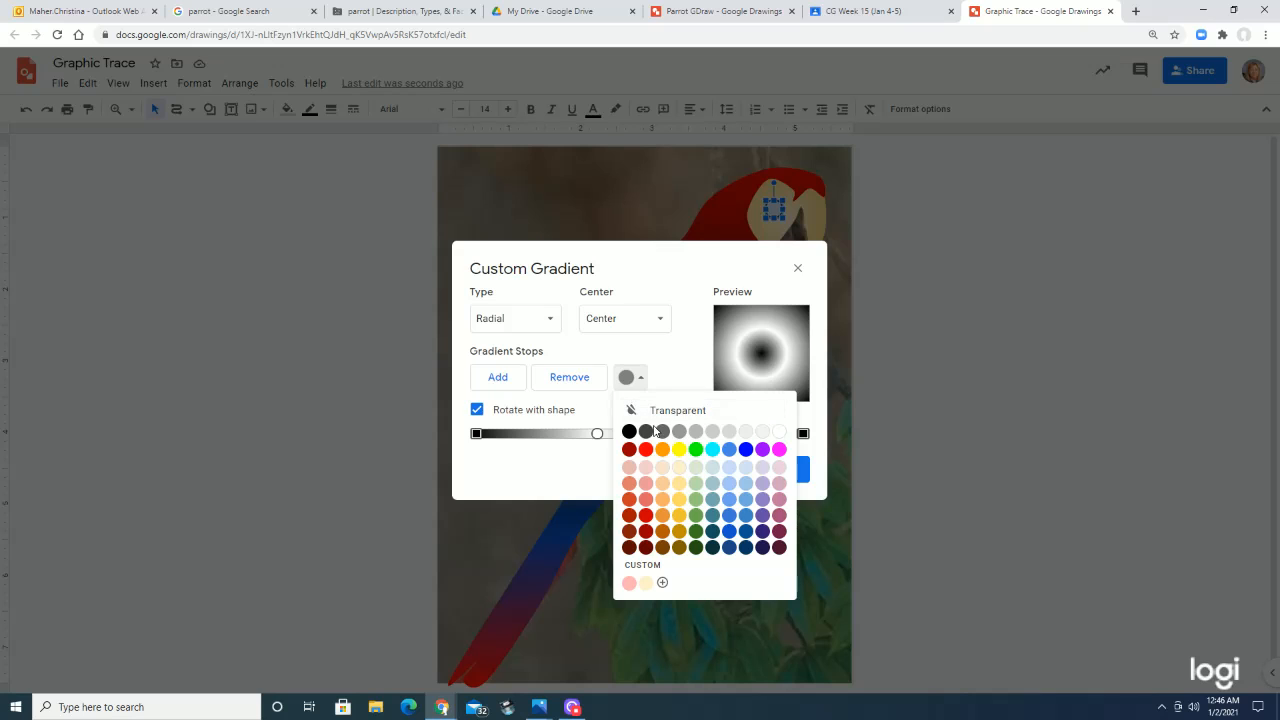
pyautogui.click(628, 432)
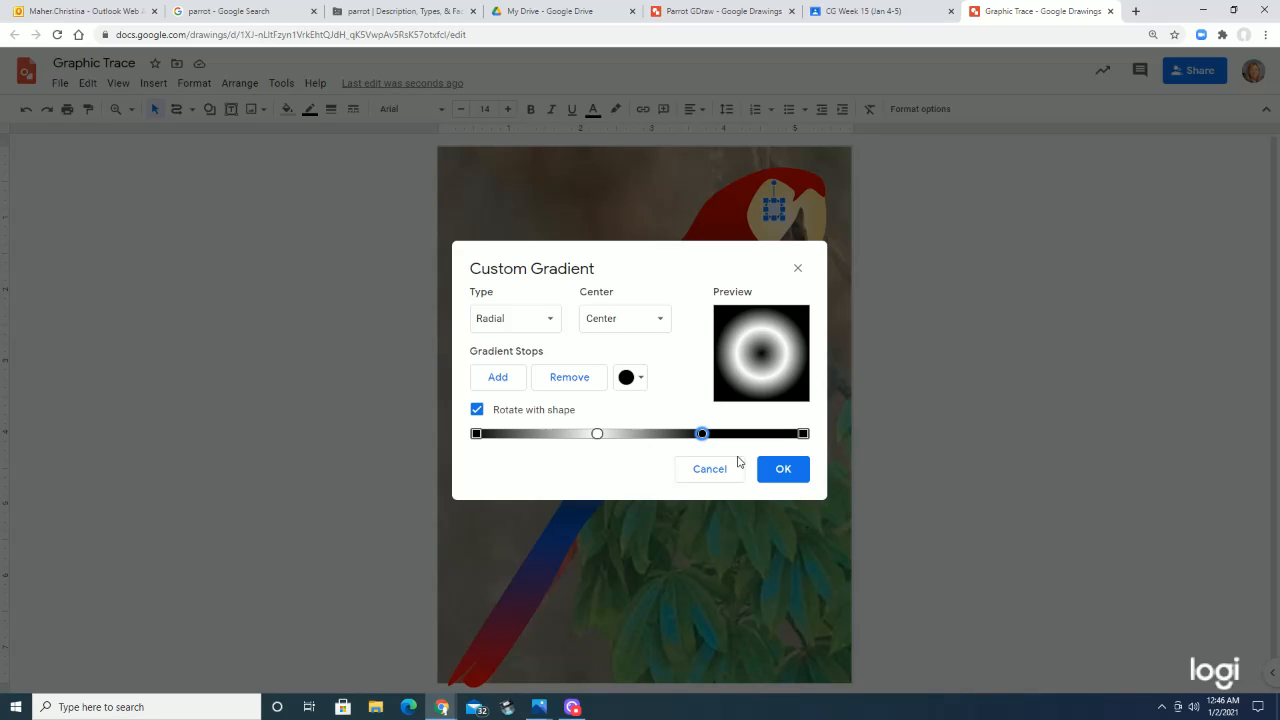
pyautogui.click(785, 479)
# Move the eye slightly higher on the pale face patch.
pyautogui.click(280, 341)
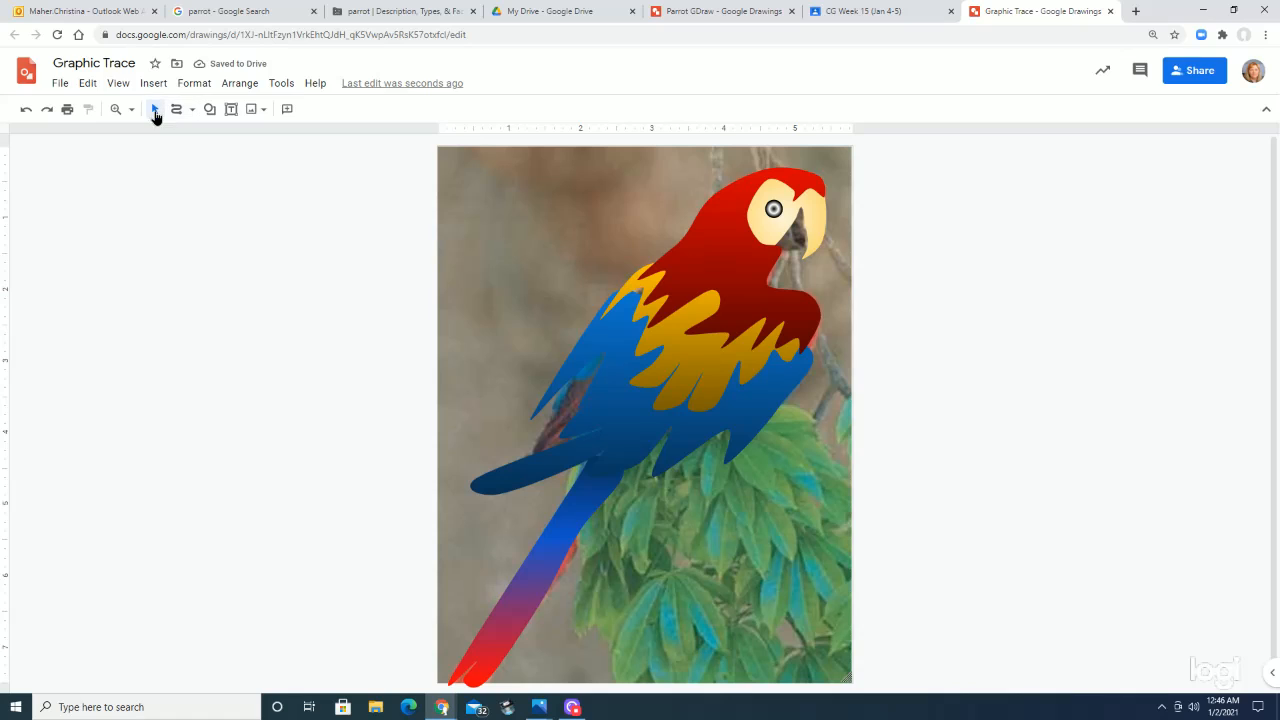
pyautogui.click(773, 207)
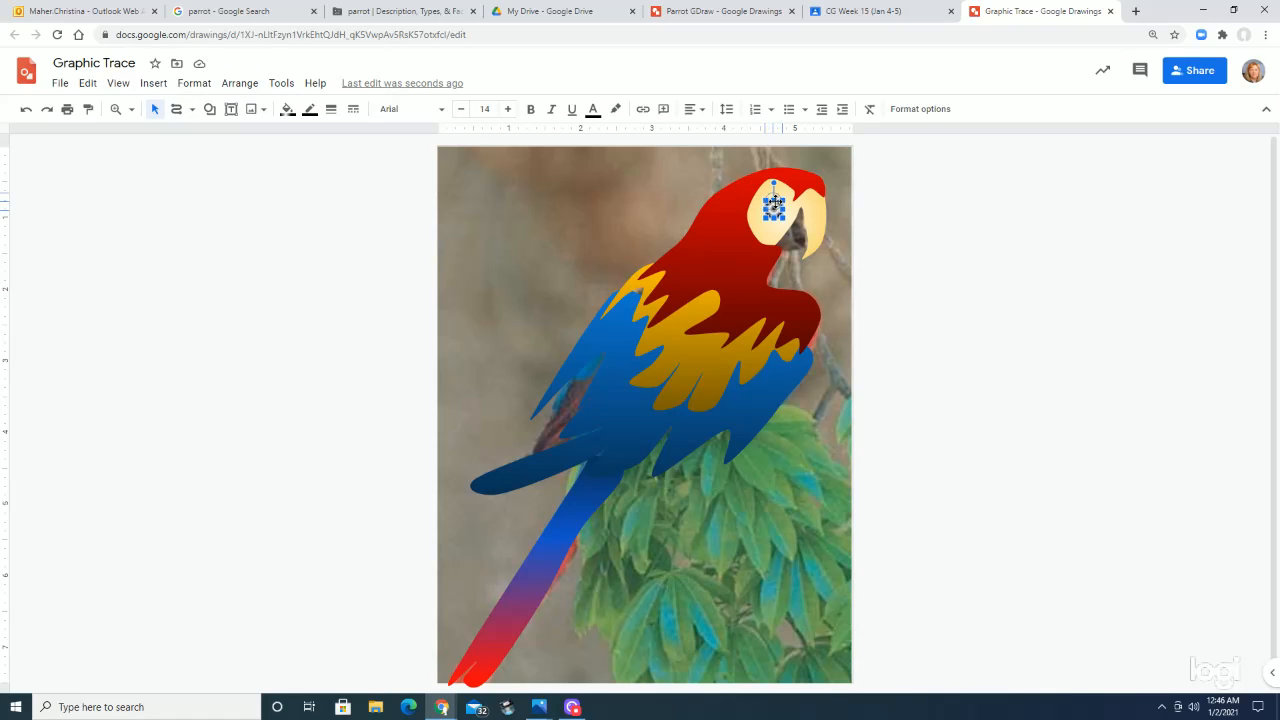
pyautogui.moveTo(773, 207); pyautogui.dragTo(771, 196)
# Move the parrot photo off the canvas and group all the traced parrot shapes.
pyautogui.moveTo(713, 556); pyautogui.dragTo(1166, 560)
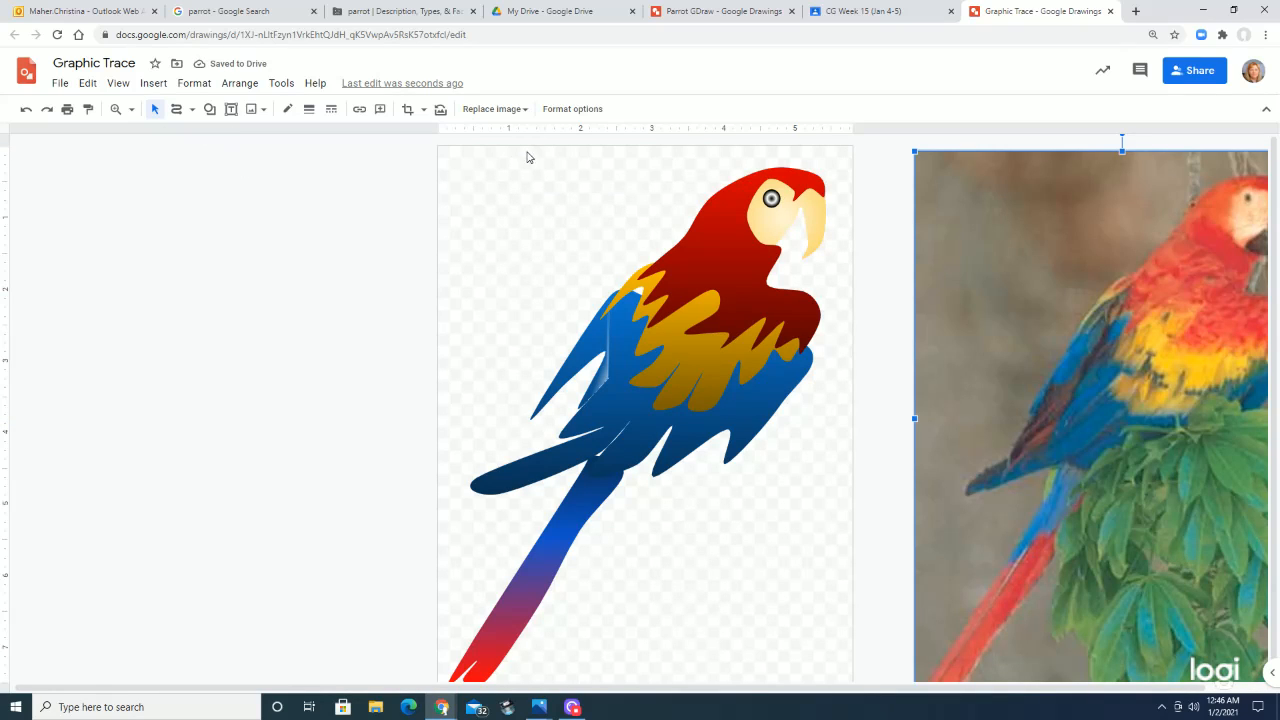
pyautogui.moveTo(464, 152); pyautogui.dragTo(820, 686)
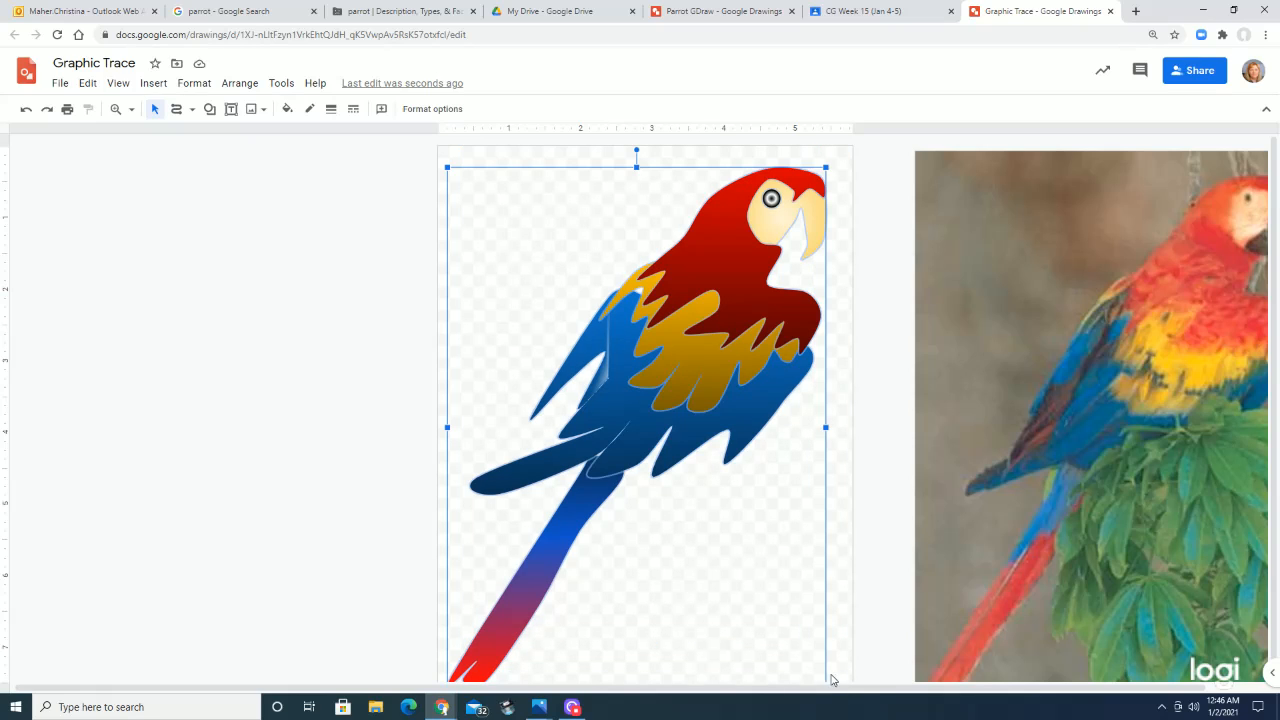
pyautogui.rightClick(621, 421)
pyautogui.click(682, 607)
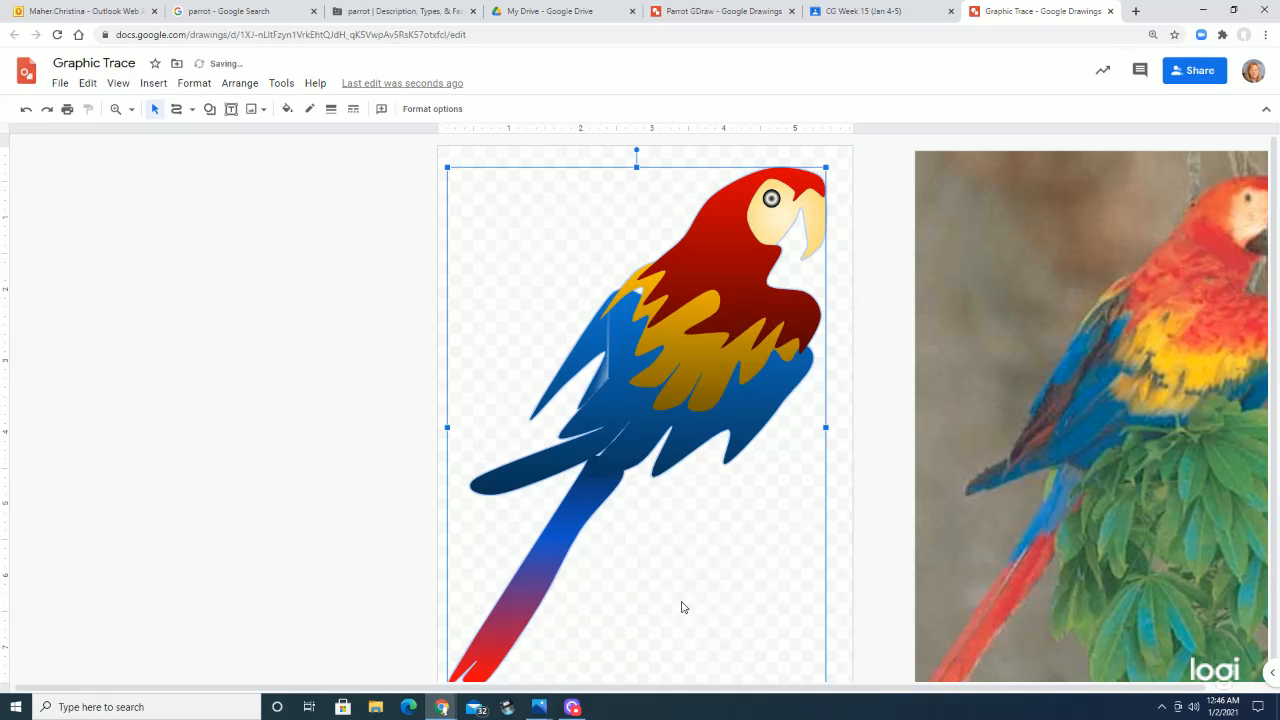
# Move the grouped parrot trace off the canvas, opposite the photo, and bring the photo back onto the canvas.
pyautogui.moveTo(673, 288); pyautogui.dragTo(186, 312)
pyautogui.moveTo(1155, 350); pyautogui.dragTo(698, 351)
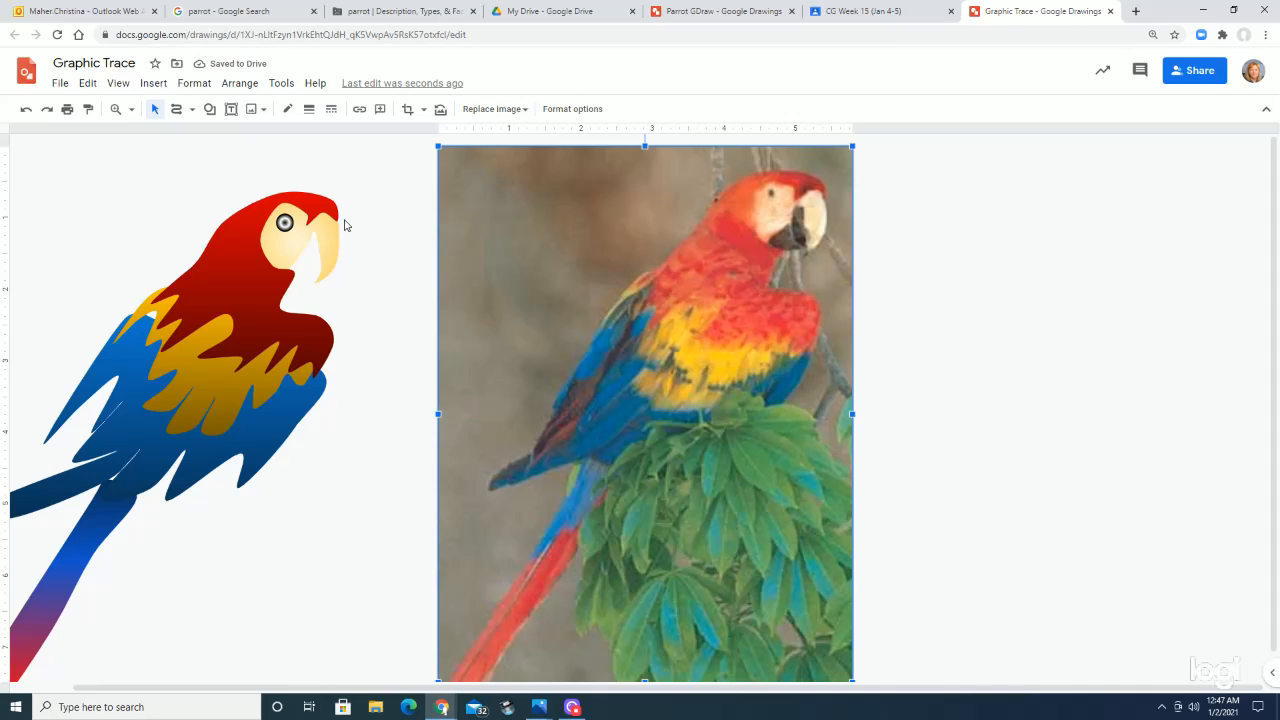
# Trace one narrow leaf below the parrot's belly as a closed curve and make its border transparent.
pyautogui.click(176, 109)
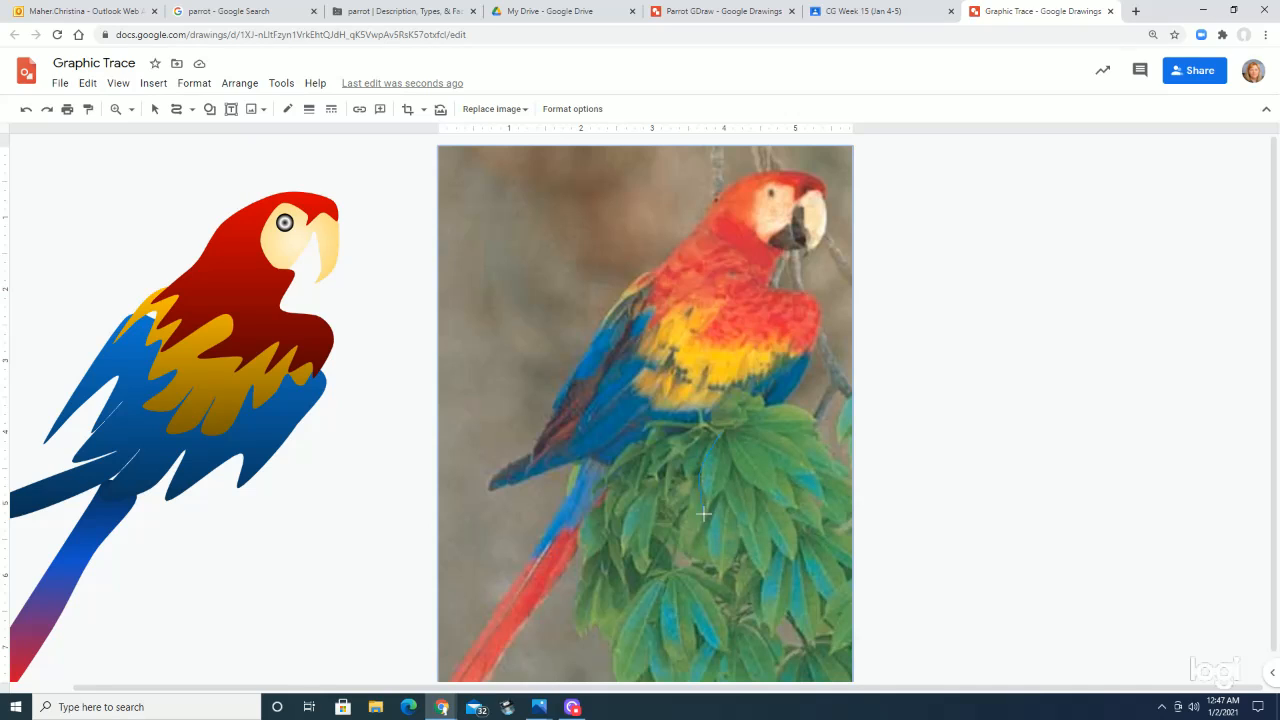
pyautogui.click(724, 433)
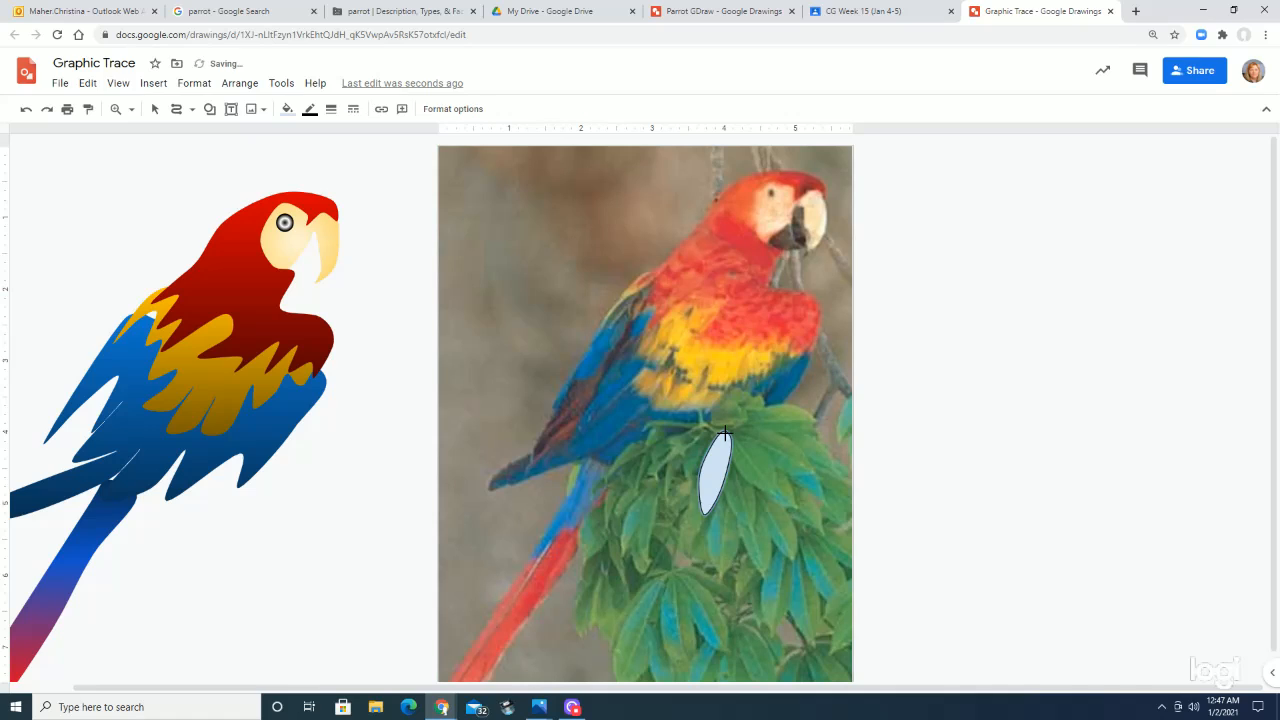
pyautogui.click(310, 110)
pyautogui.click(361, 137)
# Fill the leaf shape with a preset dark green linear gradient.
pyautogui.click(290, 110)
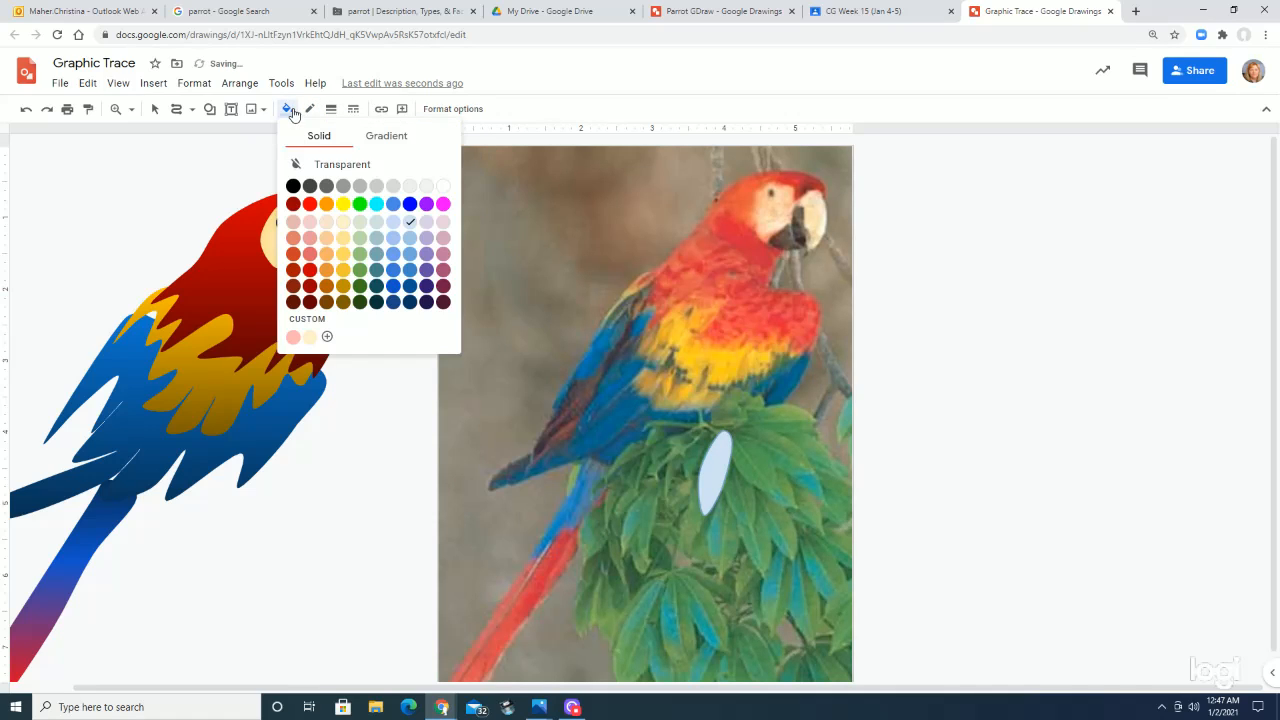
pyautogui.click(380, 136)
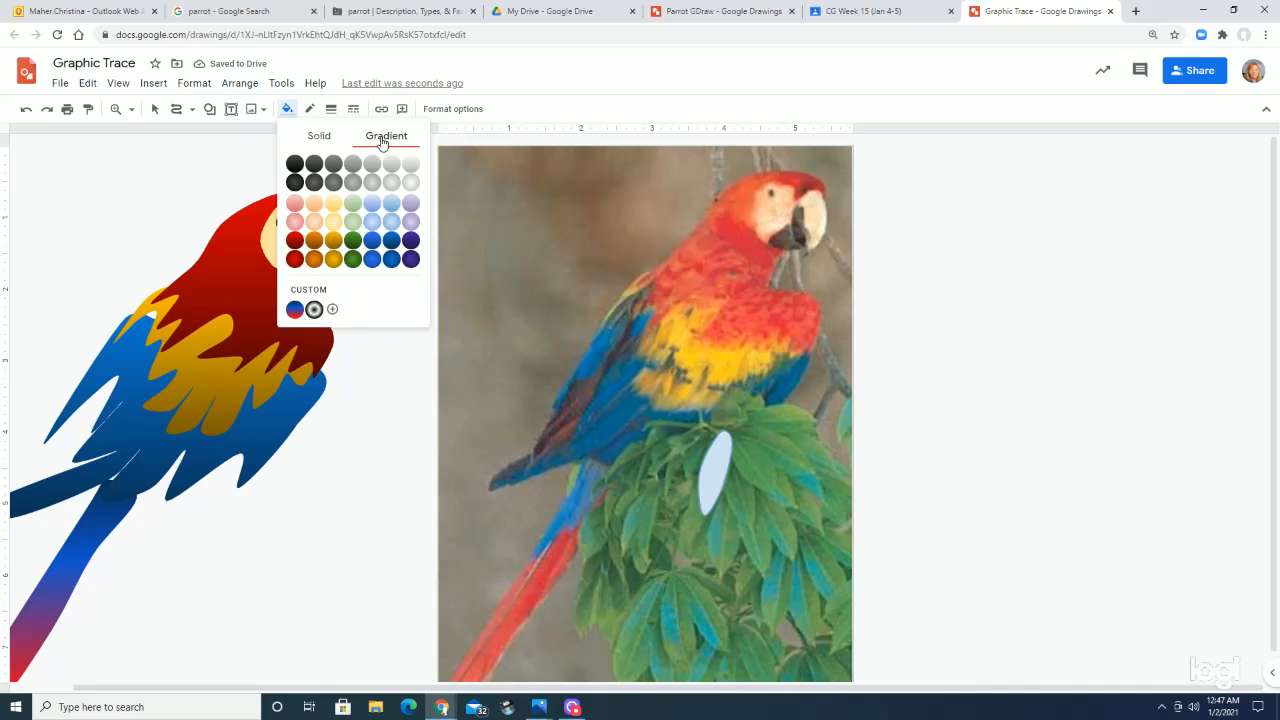
pyautogui.click(351, 241)
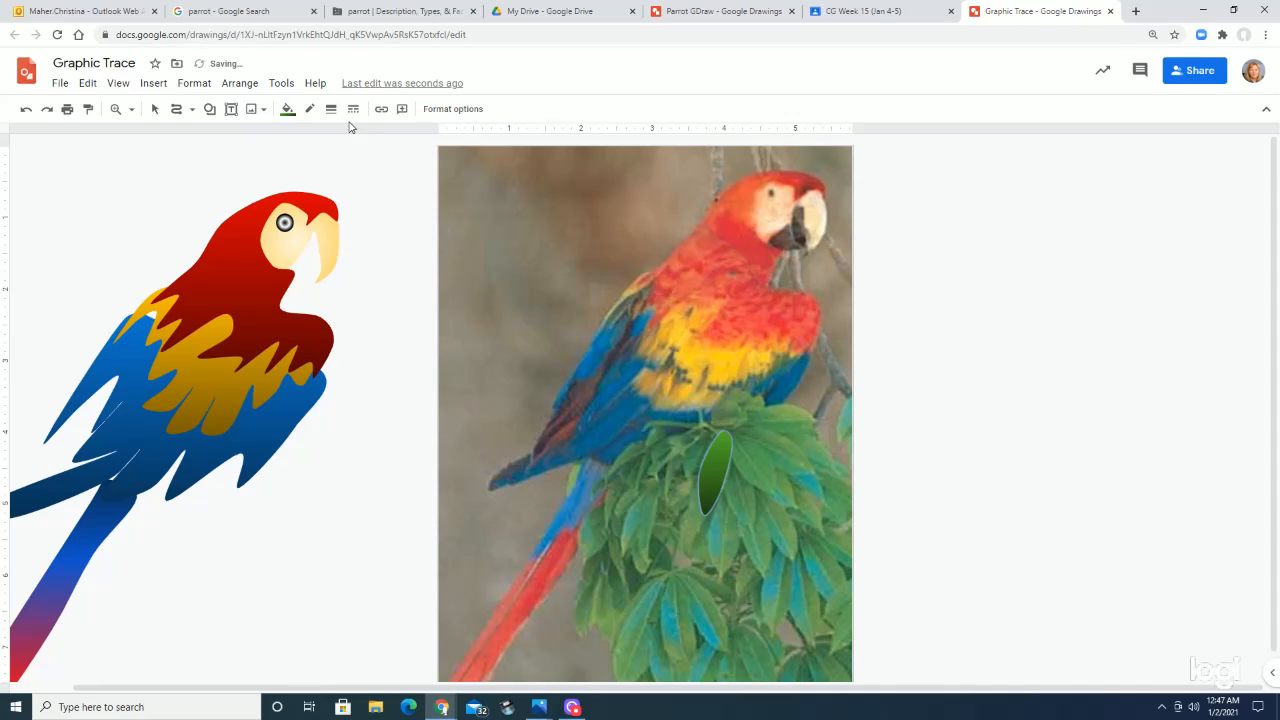
# Switch to the Scribble line tool and set the line style to dashed with a light green color.
pyautogui.click(311, 111)
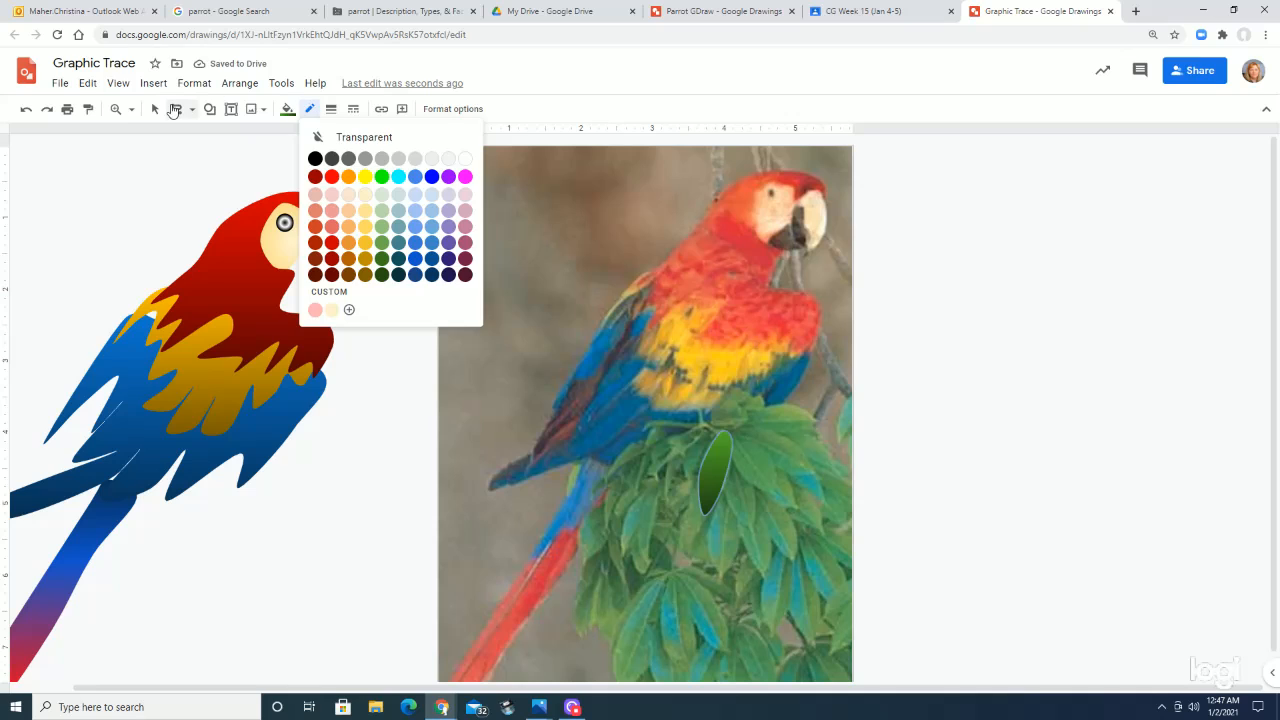
pyautogui.click(173, 110)
pyautogui.click(191, 110)
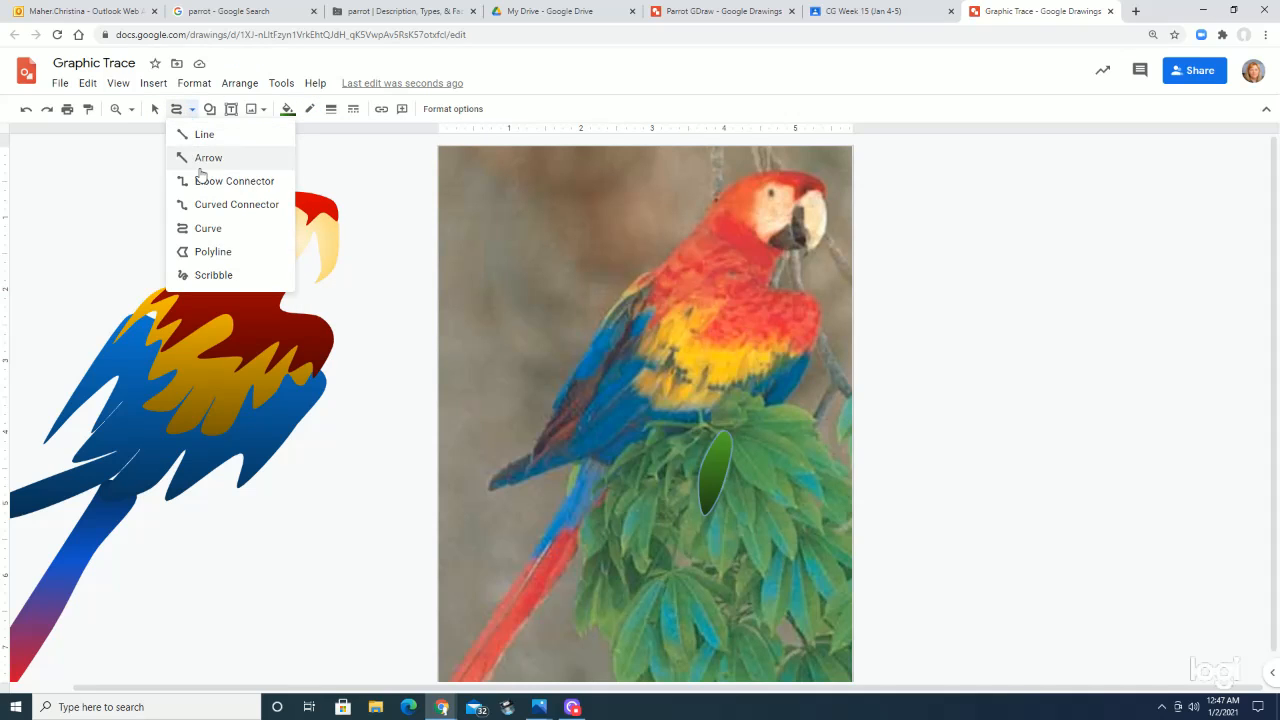
pyautogui.click(210, 275)
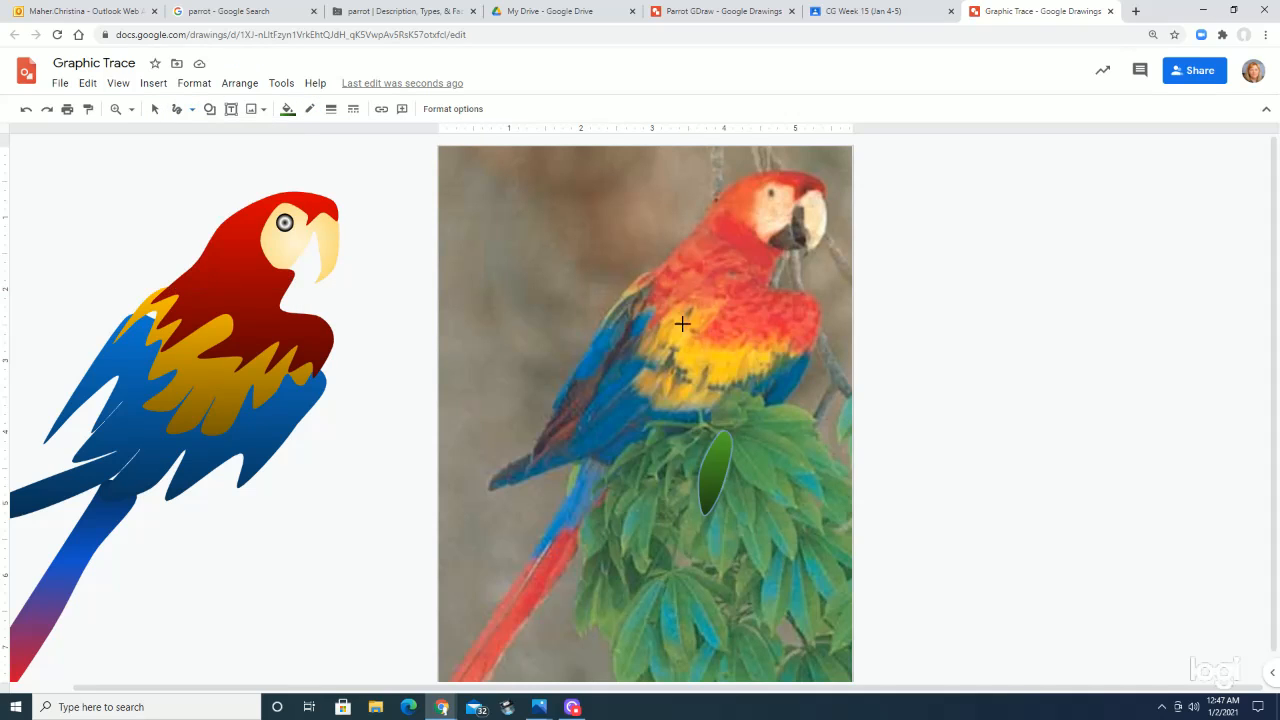
pyautogui.click(354, 111)
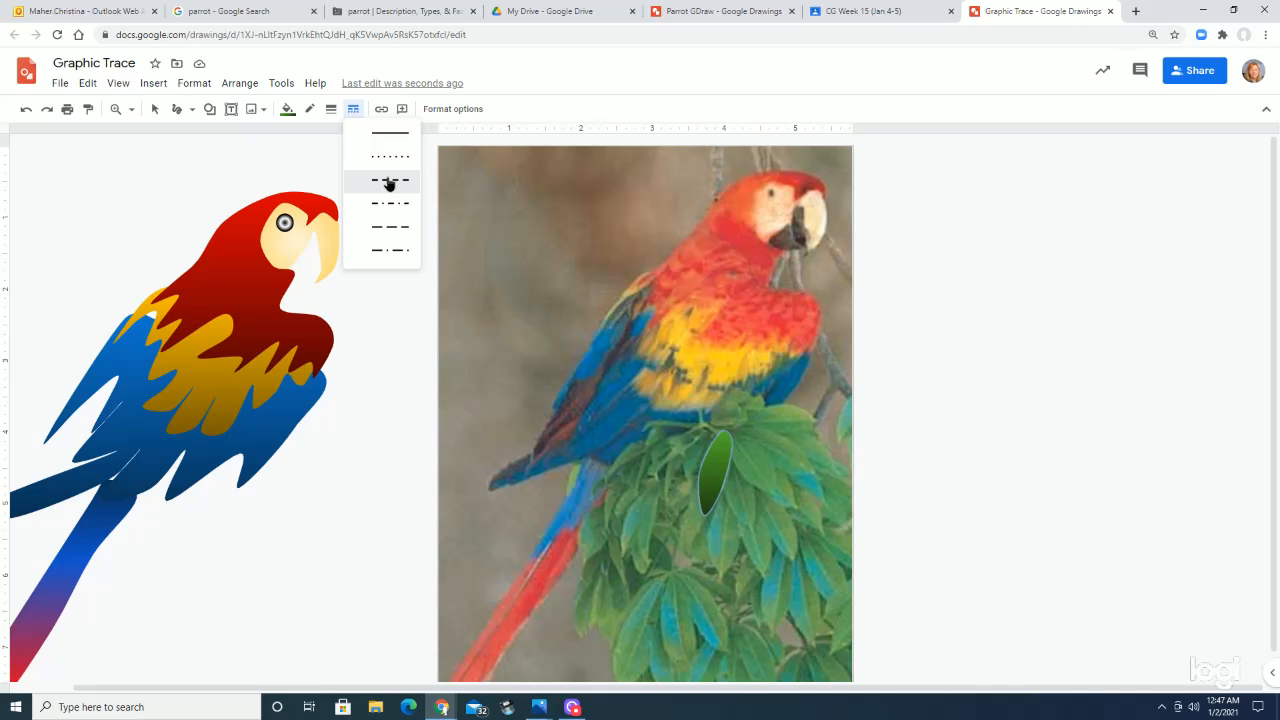
pyautogui.click(390, 181)
pyautogui.click(309, 112)
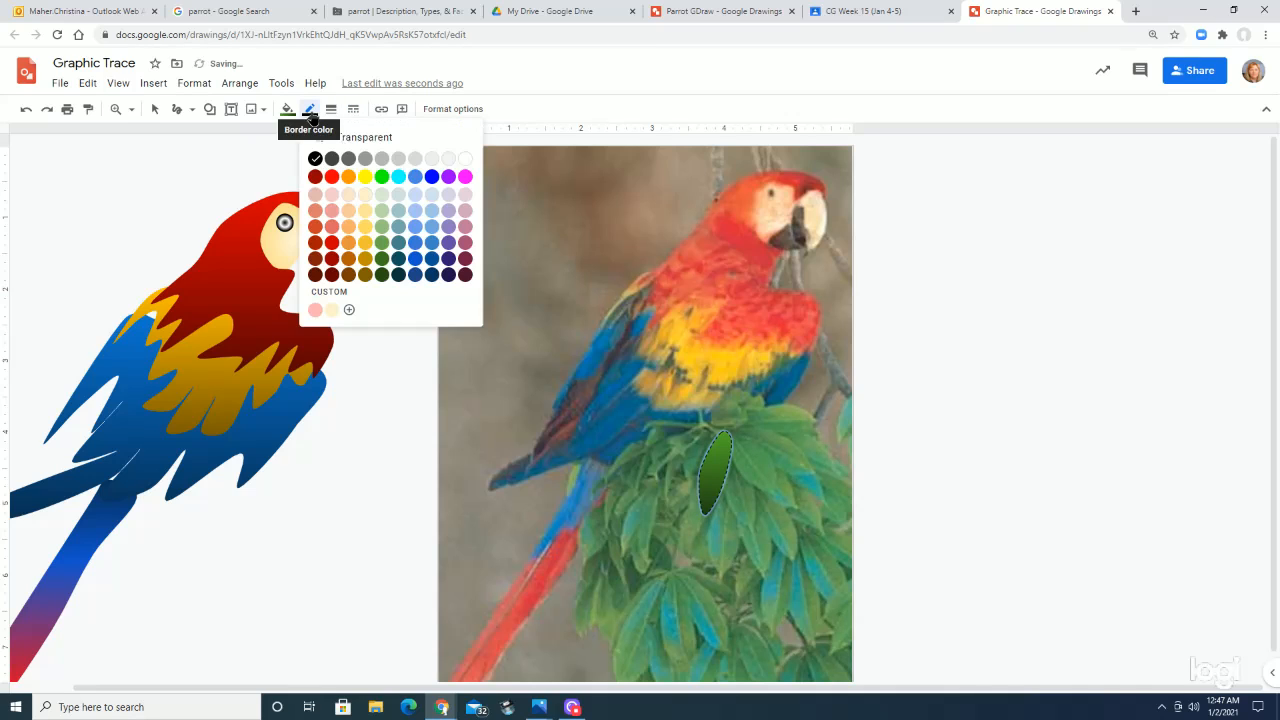
pyautogui.click(380, 227)
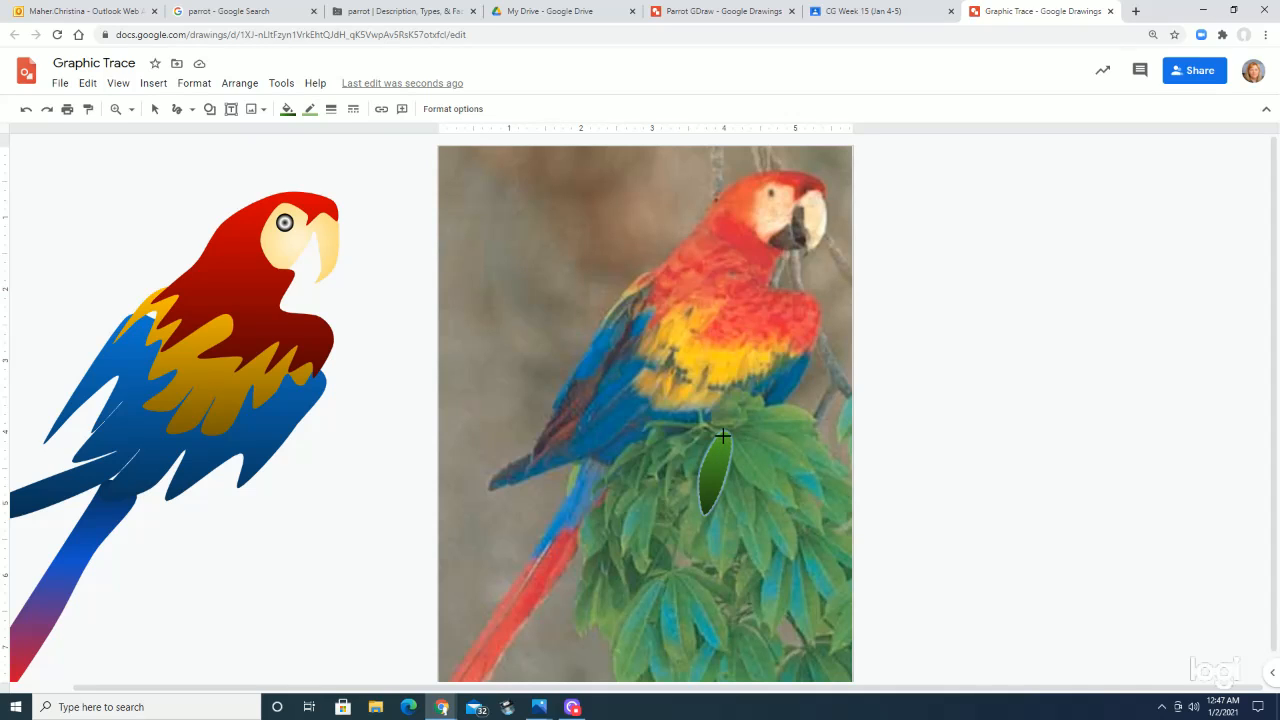
# Scribble dashed light green vein lines lengthwise inside the leaf.
pyautogui.click(177, 113)
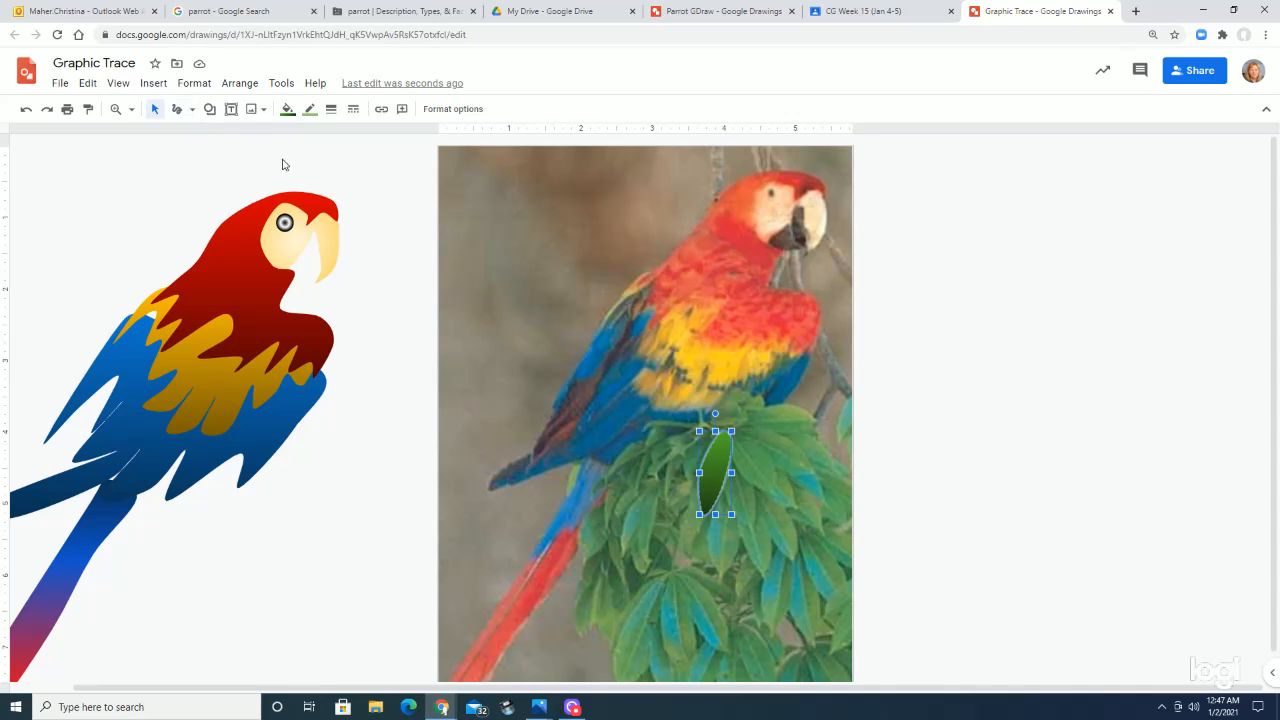
pyautogui.click(177, 109)
pyautogui.click(724, 433)
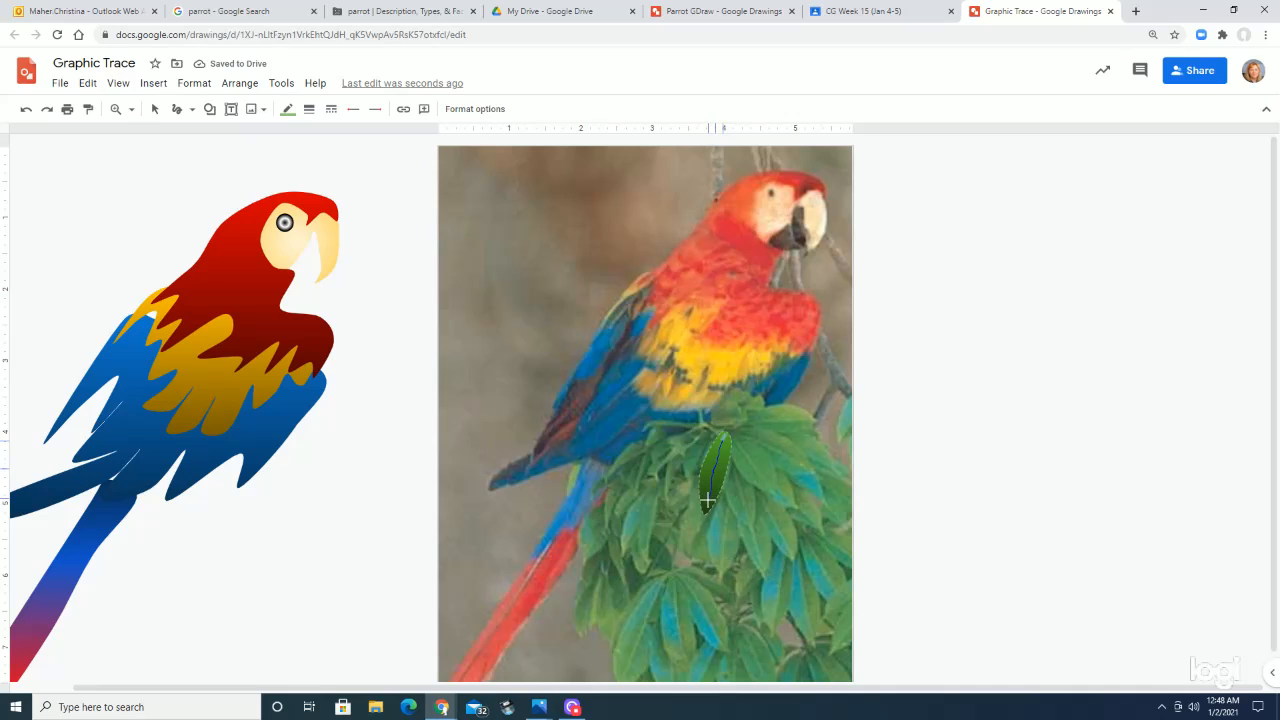
pyautogui.moveTo(722, 459)
pyautogui.mouseDown()
pyautogui.moveTo(705, 488)
pyautogui.moveTo(719, 486)
pyautogui.mouseUp()
pyautogui.click(154, 109)
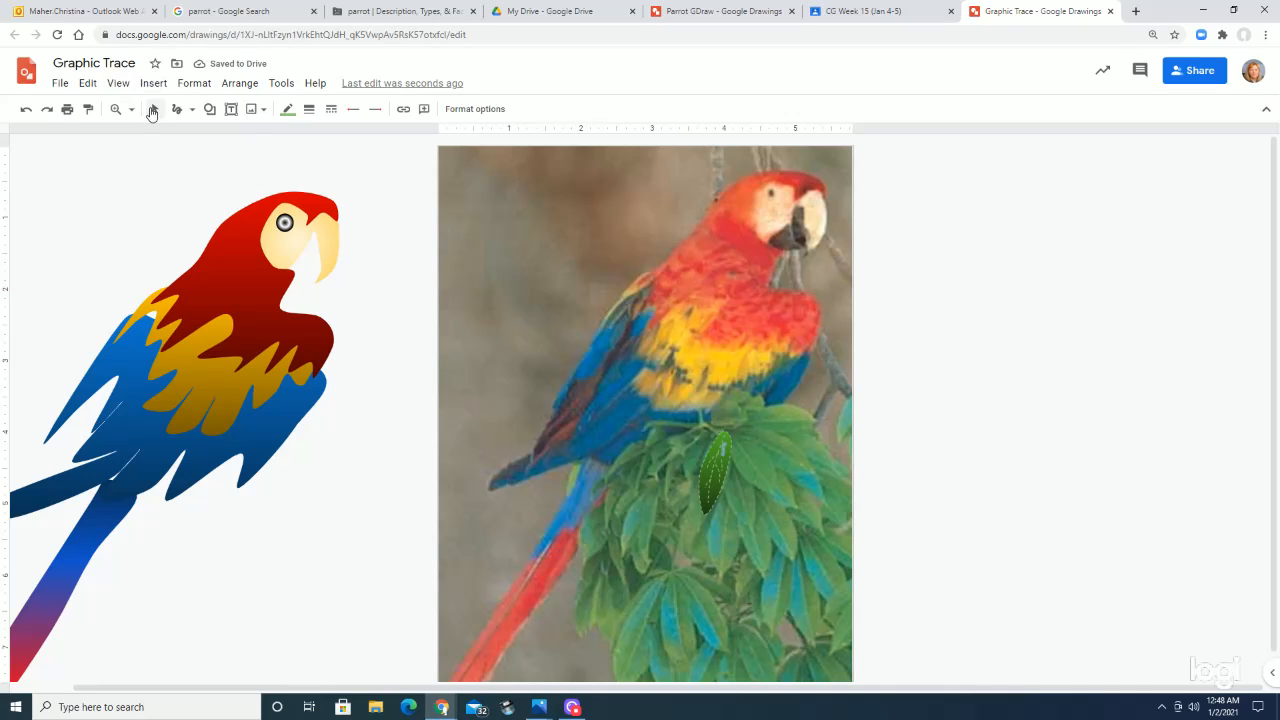
# Remove the dashed outline from the leaf shape by making its border transparent.
pyautogui.click(706, 511)
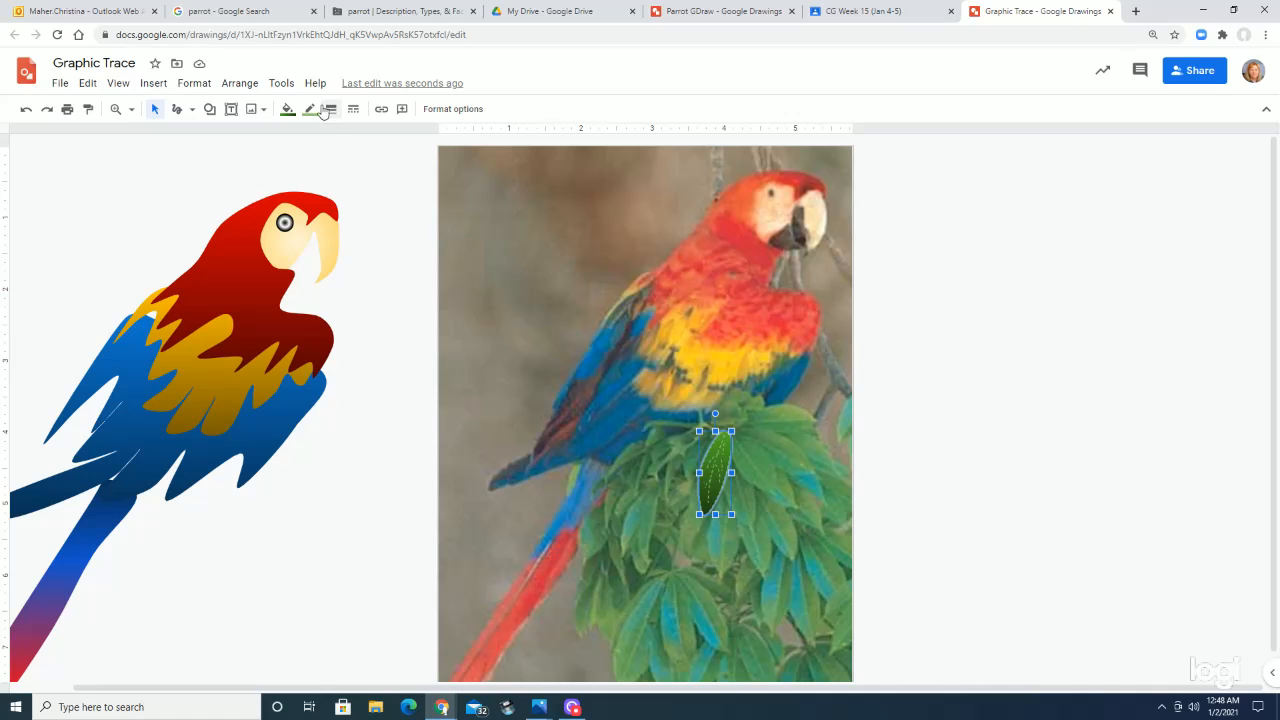
pyautogui.click(318, 113)
pyautogui.click(316, 134)
# Move the parrot photo off the canvas so the leaf and its veins stand alone.
pyautogui.click(741, 264)
pyautogui.moveTo(1138, 377); pyautogui.dragTo(1165, 390)
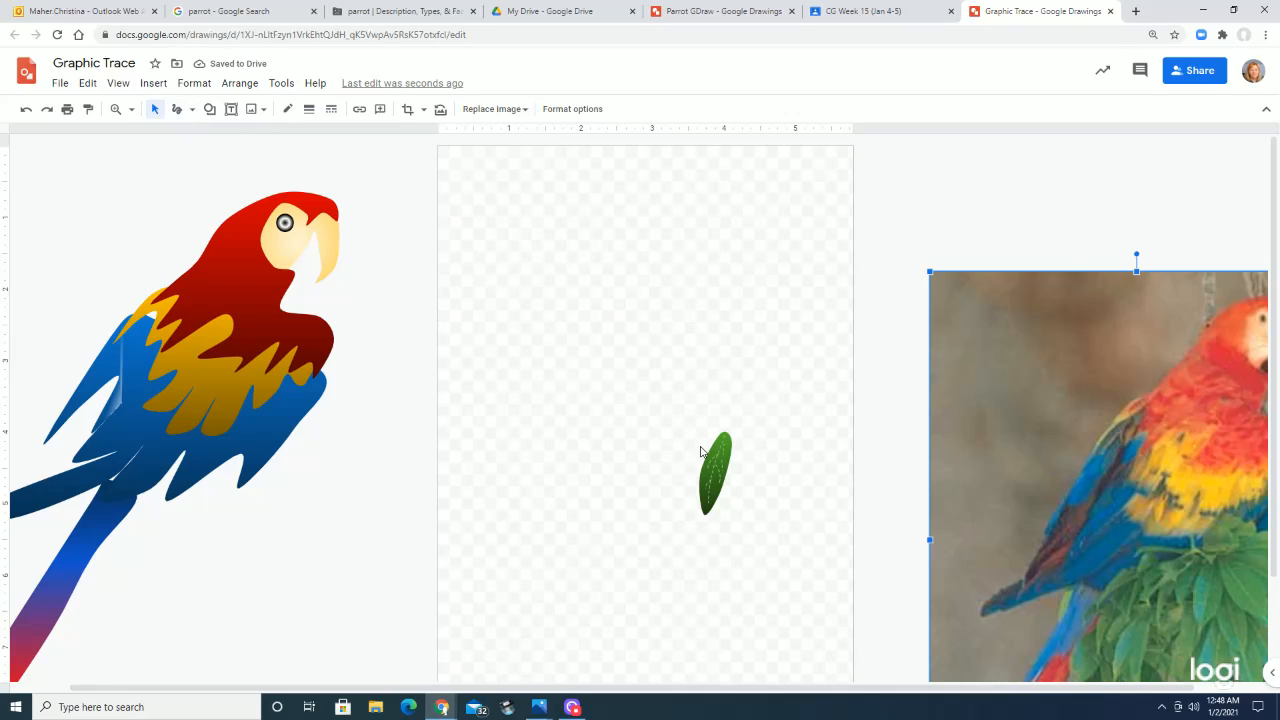
# Group the green leaf with its dashed vein lines.
pyautogui.click(721, 463)
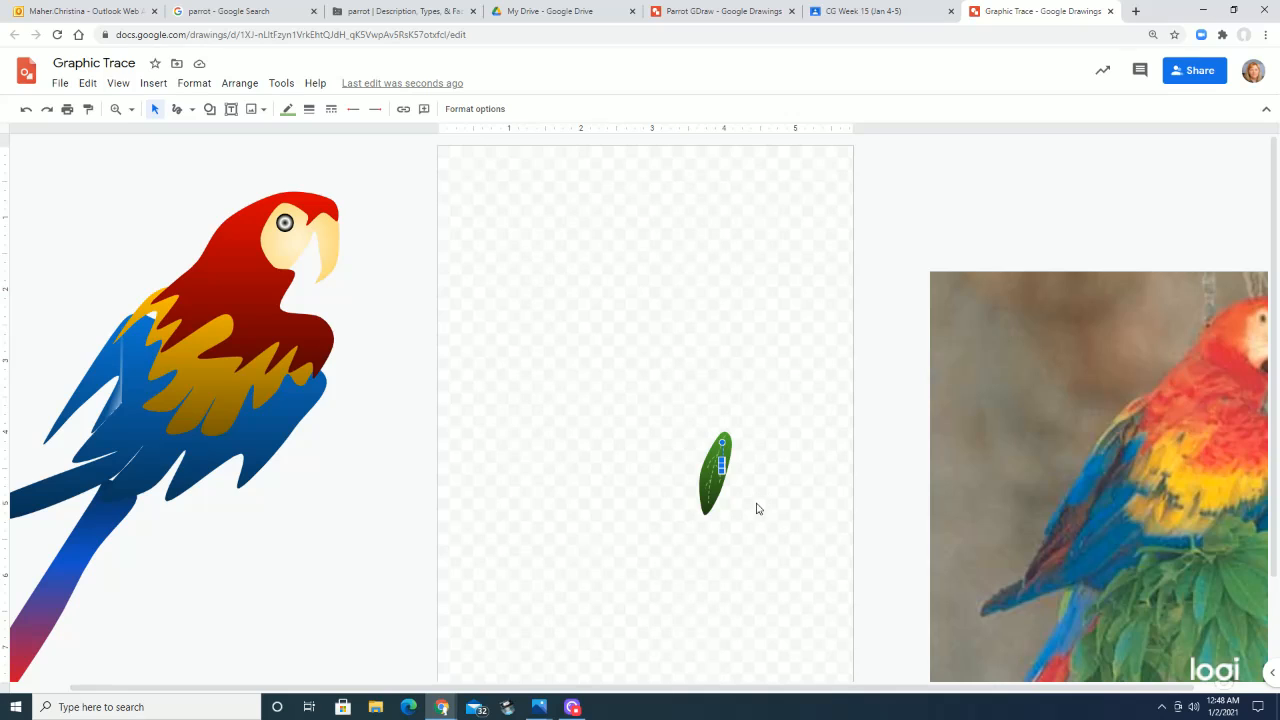
pyautogui.click(813, 527)
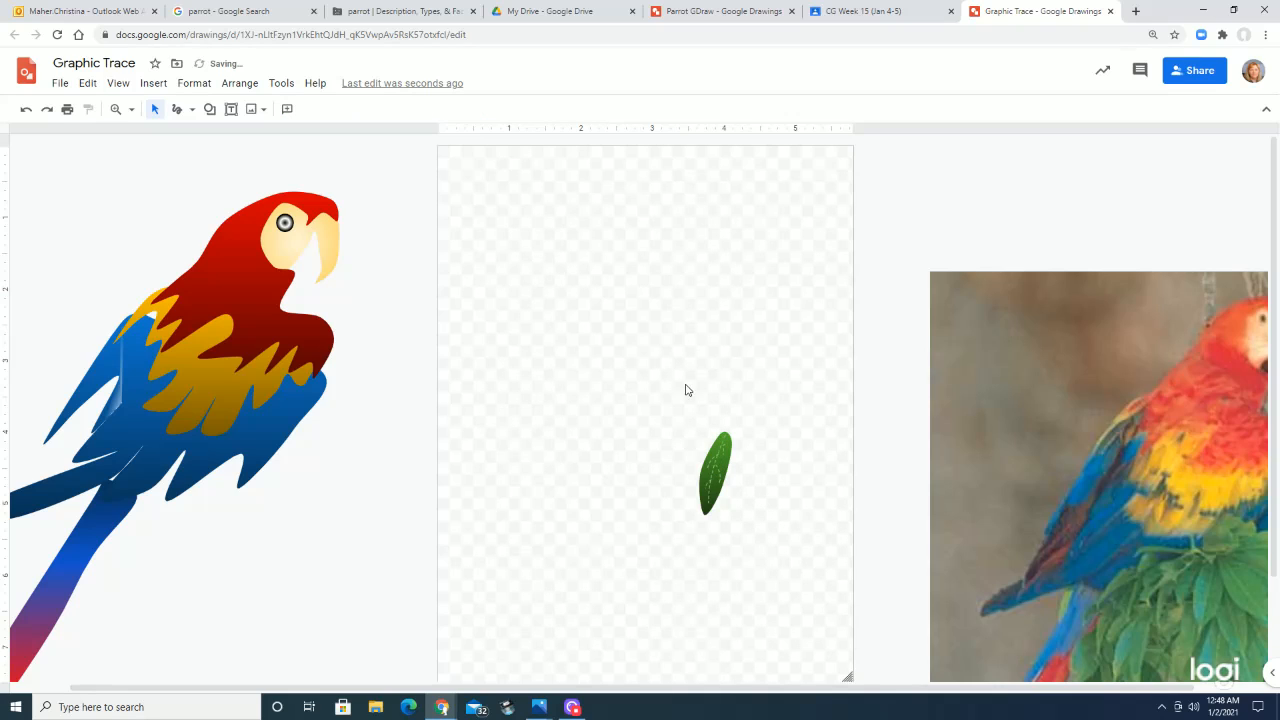
pyautogui.moveTo(684, 413); pyautogui.dragTo(748, 538)
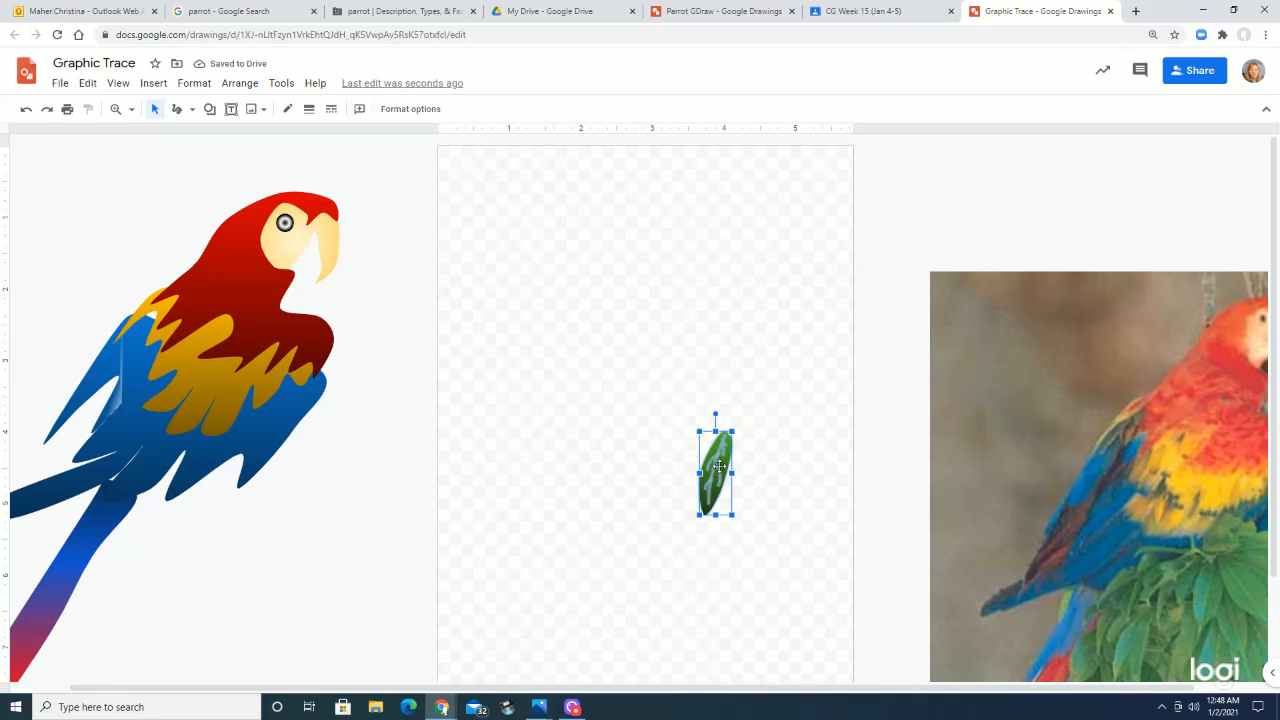
pyautogui.rightClick(715, 462)
pyautogui.click(770, 369)
# Duplicate the grouped leaf six times.
pyautogui.hotkey('ctrl', 'd')
pyautogui.hotkey('ctrl', 'd')
pyautogui.hotkey('ctrl', 'd')
pyautogui.hotkey('ctrl', 'd')
pyautogui.hotkey('ctrl', 'd')
pyautogui.hotkey('ctrl', 'd')
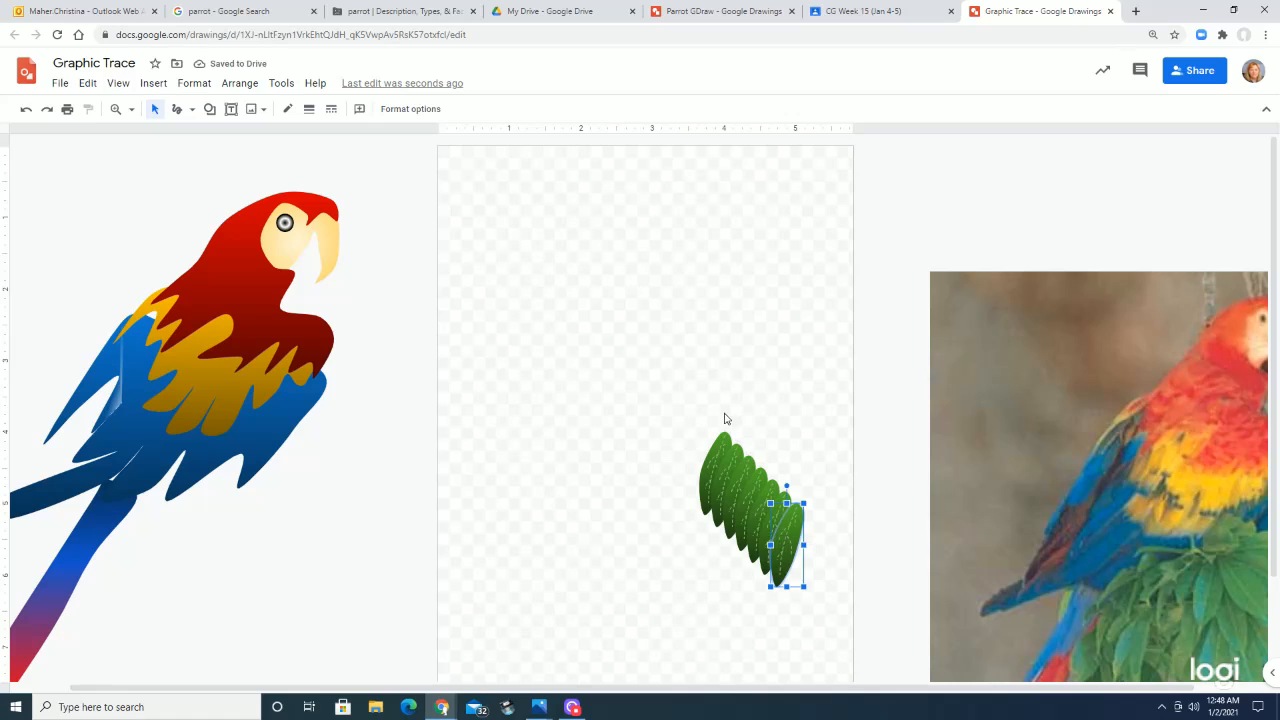
# Move and rotate the leaf copies so all seven leaves fan out from a shared center as one cluster.
pyautogui.moveTo(806, 520); pyautogui.dragTo(728, 420)
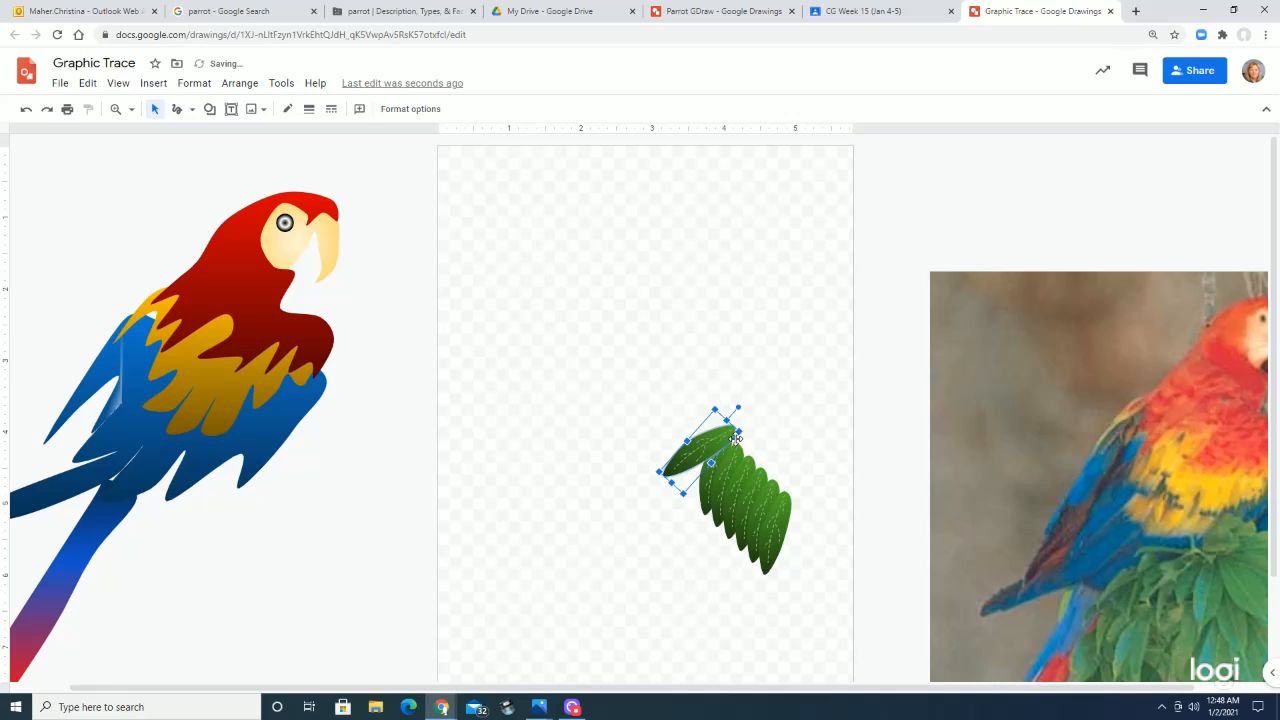
pyautogui.moveTo(744, 474); pyautogui.dragTo(729, 407)
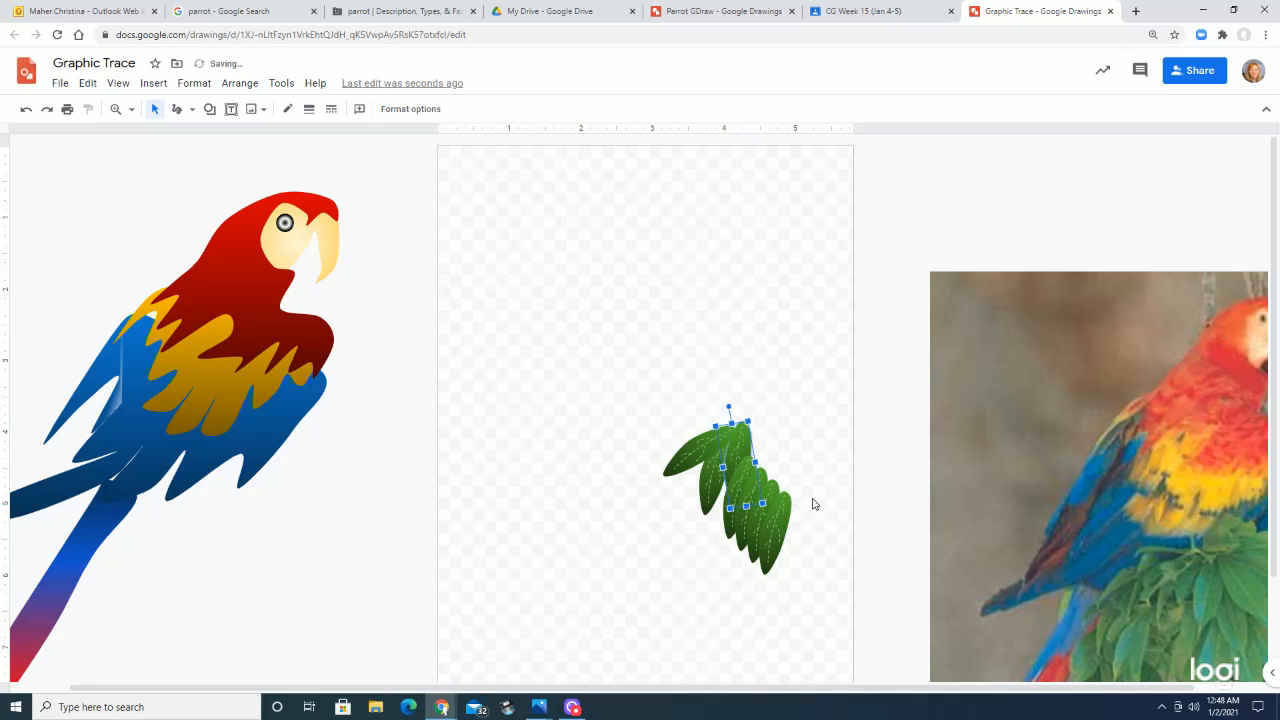
pyautogui.moveTo(734, 473); pyautogui.dragTo(768, 456)
pyautogui.moveTo(748, 501); pyautogui.dragTo(706, 423)
pyautogui.moveTo(709, 372); pyautogui.dragTo(721, 448)
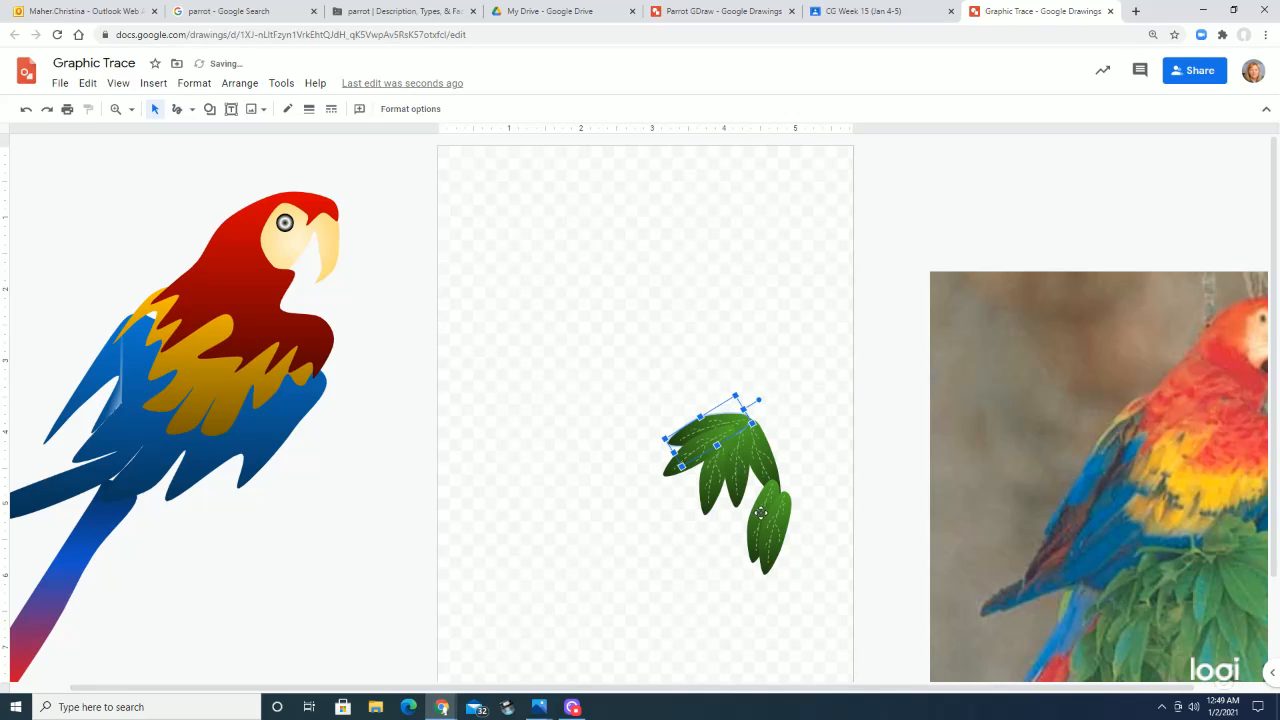
pyautogui.moveTo(761, 513); pyautogui.dragTo(761, 441)
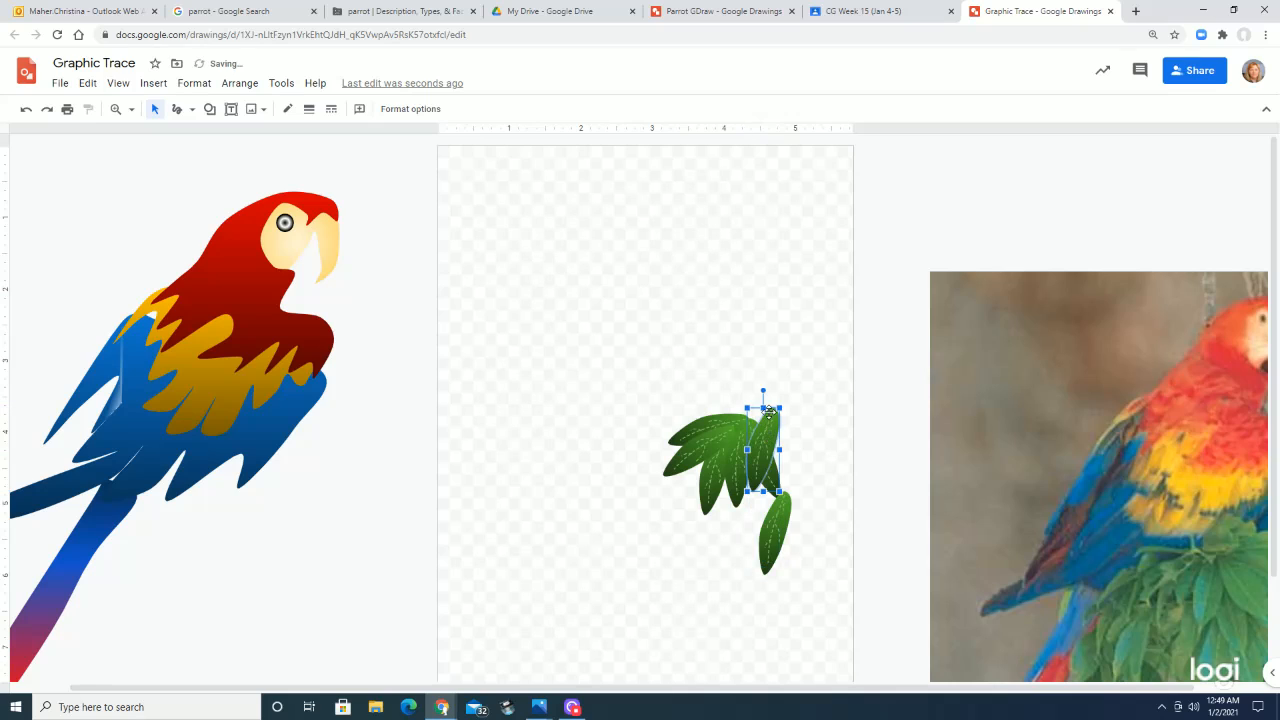
pyautogui.moveTo(761, 390); pyautogui.dragTo(790, 435)
pyautogui.moveTo(776, 515); pyautogui.dragTo(725, 410)
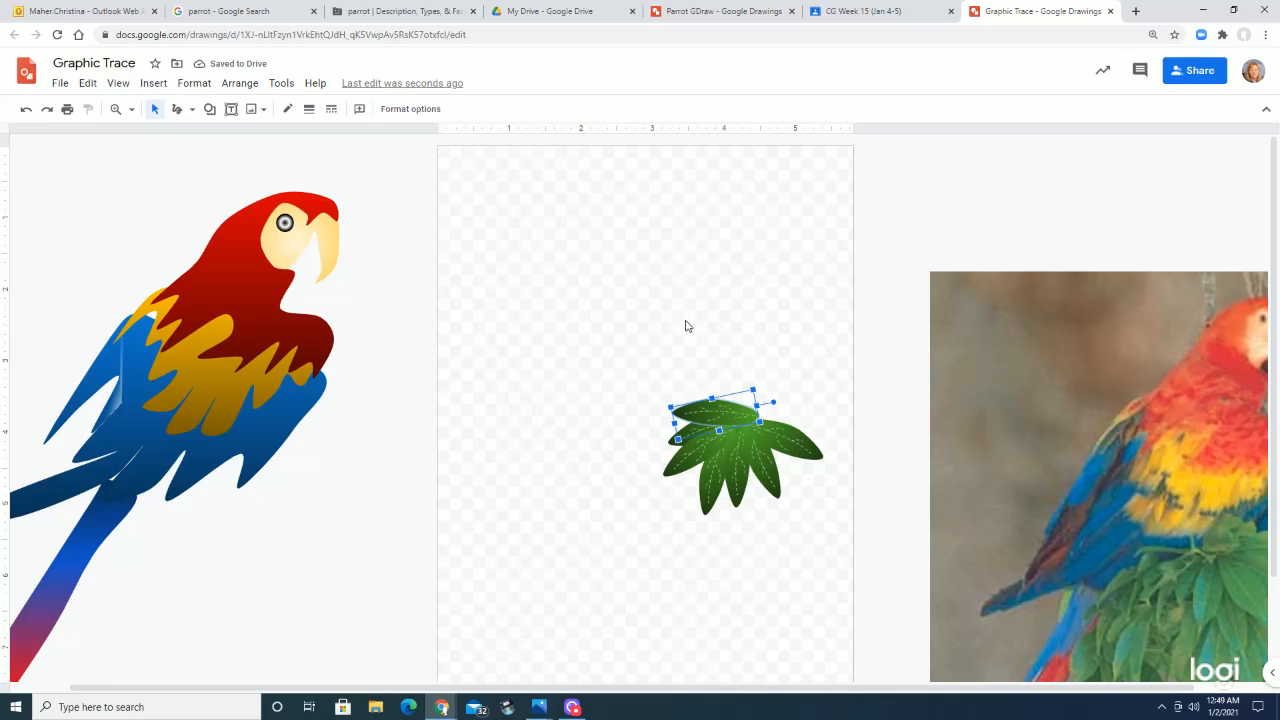
# Group the fanned leaves into one cluster and duplicate the cluster four times.
pyautogui.moveTo(603, 350); pyautogui.dragTo(844, 570)
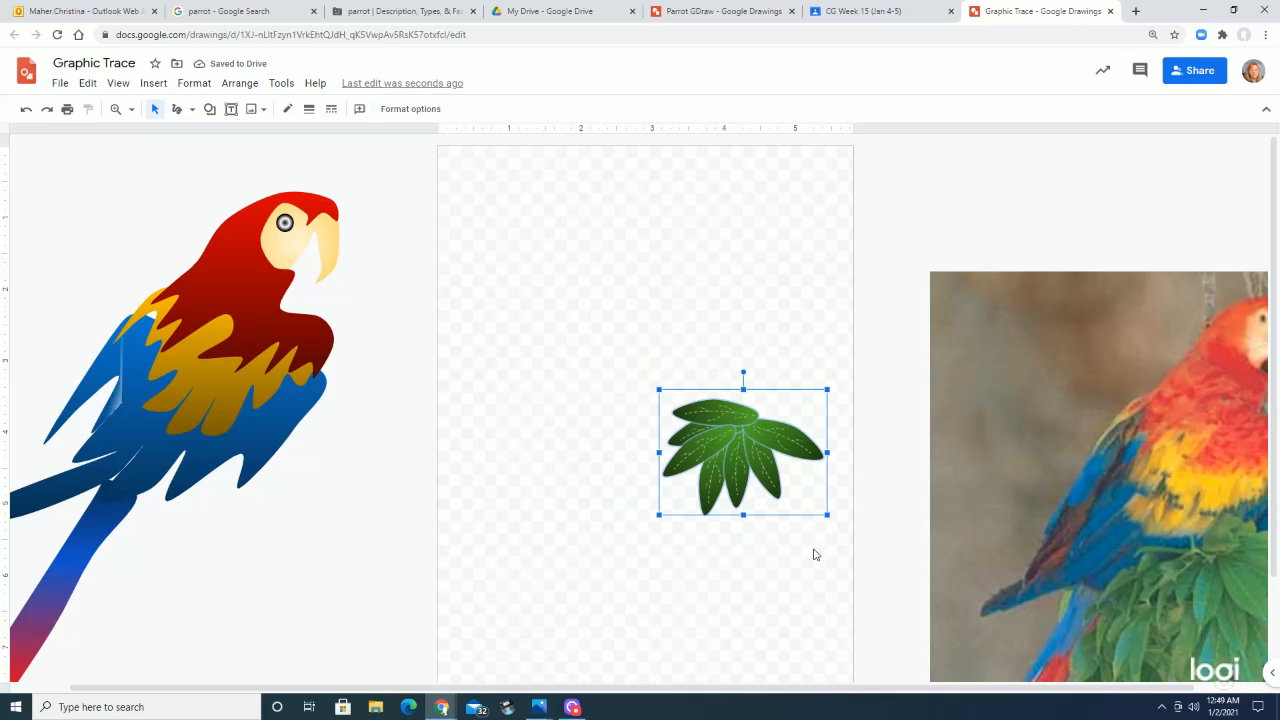
pyautogui.rightClick(718, 434)
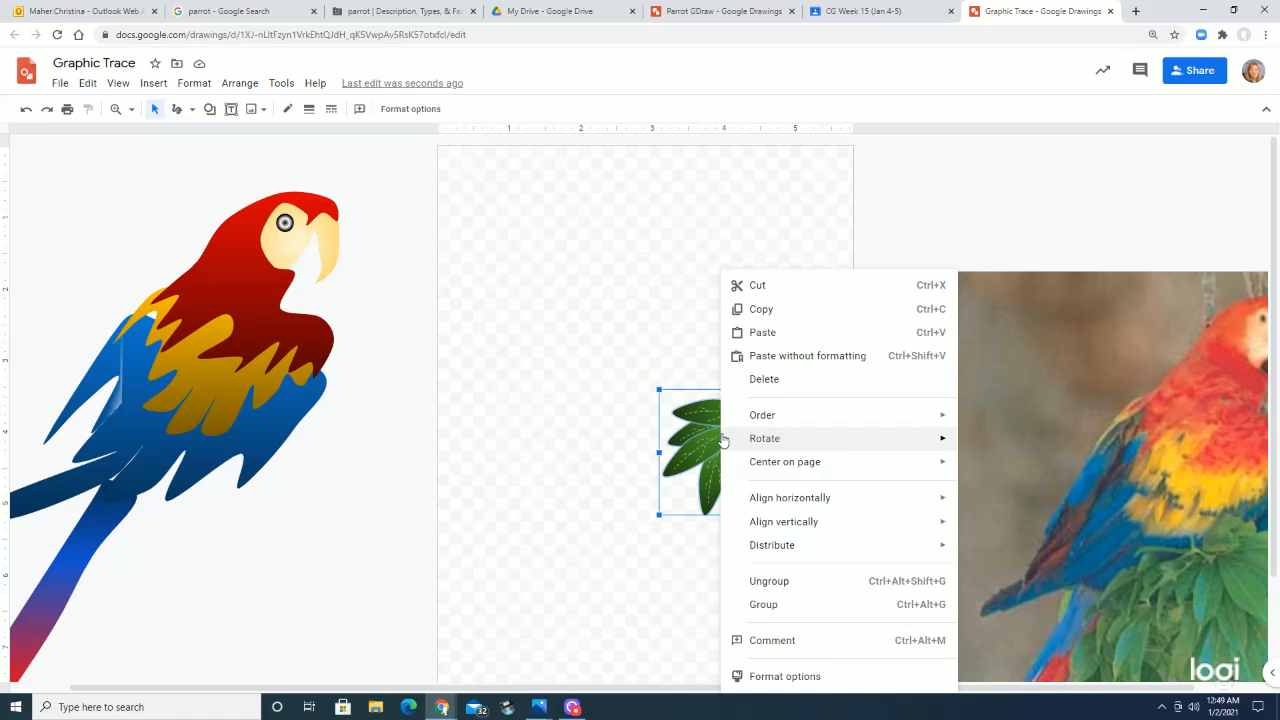
pyautogui.click(765, 605)
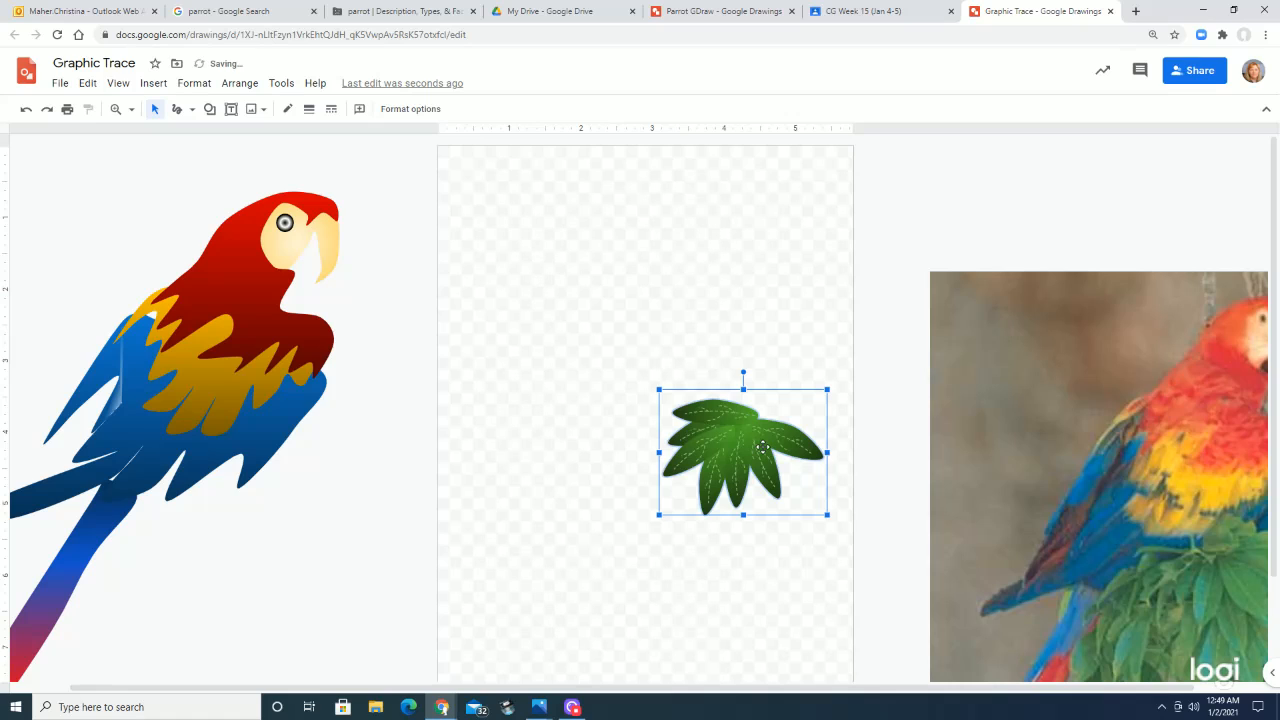
pyautogui.hotkey('ctrl', 'd')
pyautogui.hotkey('ctrl', 'd')
pyautogui.hotkey('ctrl', 'd')
pyautogui.hotkey('ctrl', 'd')
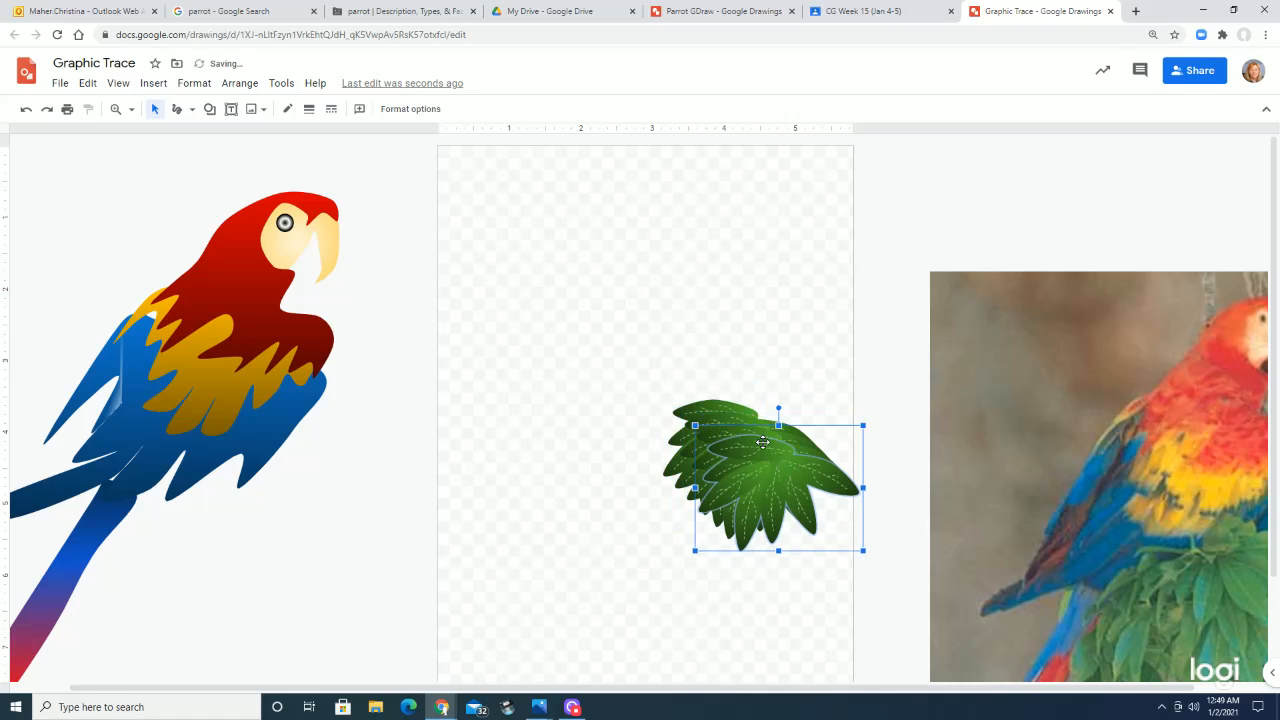
# Enlarge one leaf cluster copy and place it at the lower left part of the page.
pyautogui.moveTo(790, 518); pyautogui.dragTo(706, 333)
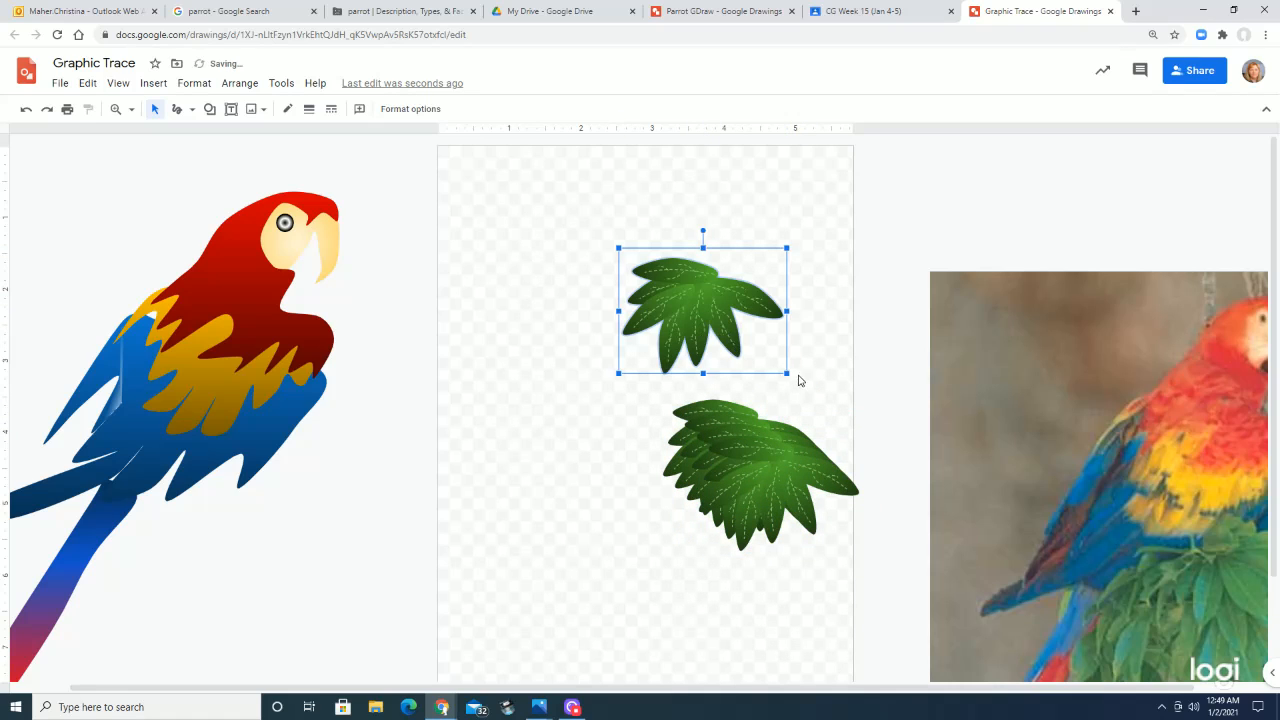
pyautogui.moveTo(786, 373); pyautogui.dragTo(859, 445)
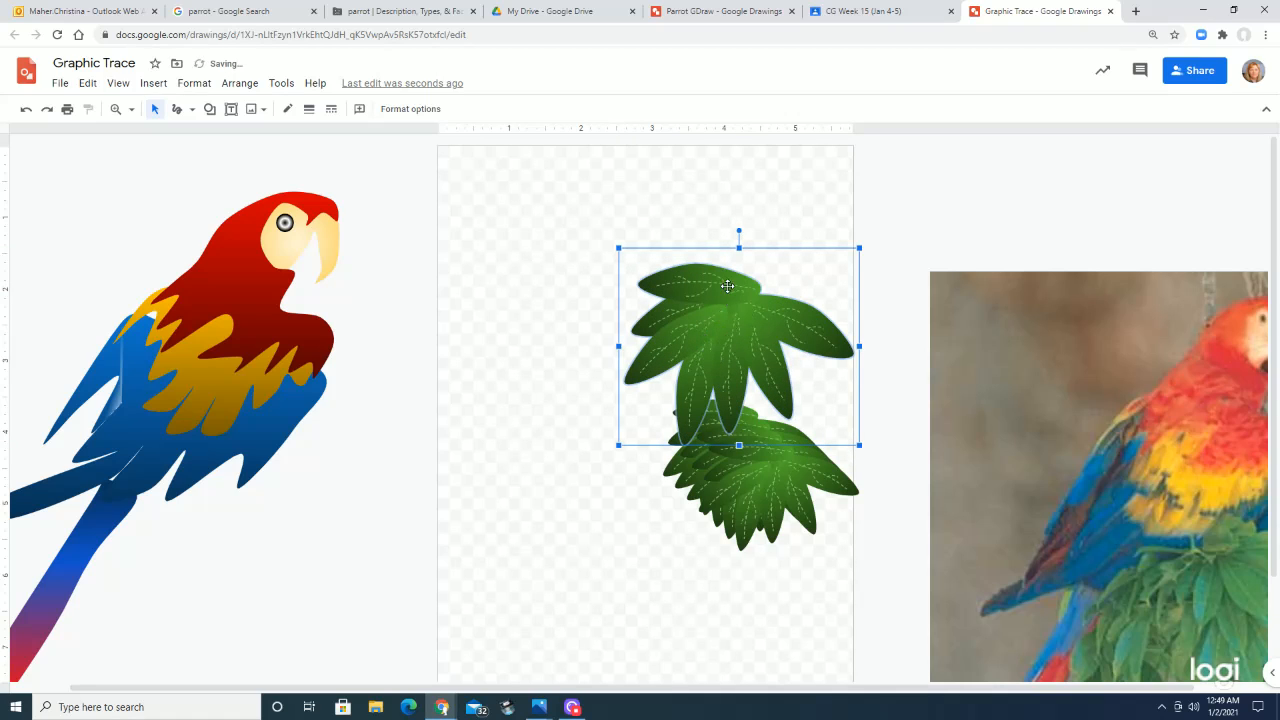
pyautogui.moveTo(729, 286); pyautogui.dragTo(603, 554)
# Narrow another leaf cluster copy and place it below the stacked clusters near the page's right edge.
pyautogui.moveTo(752, 453); pyautogui.dragTo(784, 324)
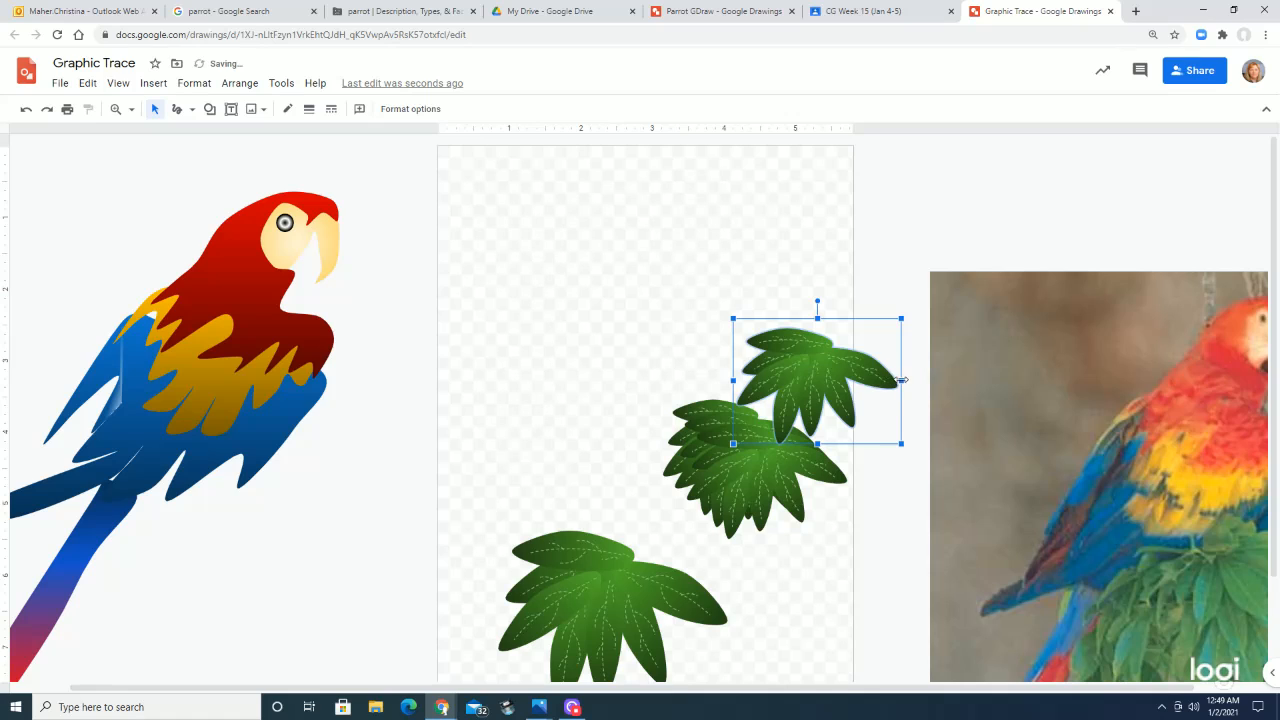
pyautogui.moveTo(901, 380); pyautogui.dragTo(839, 380)
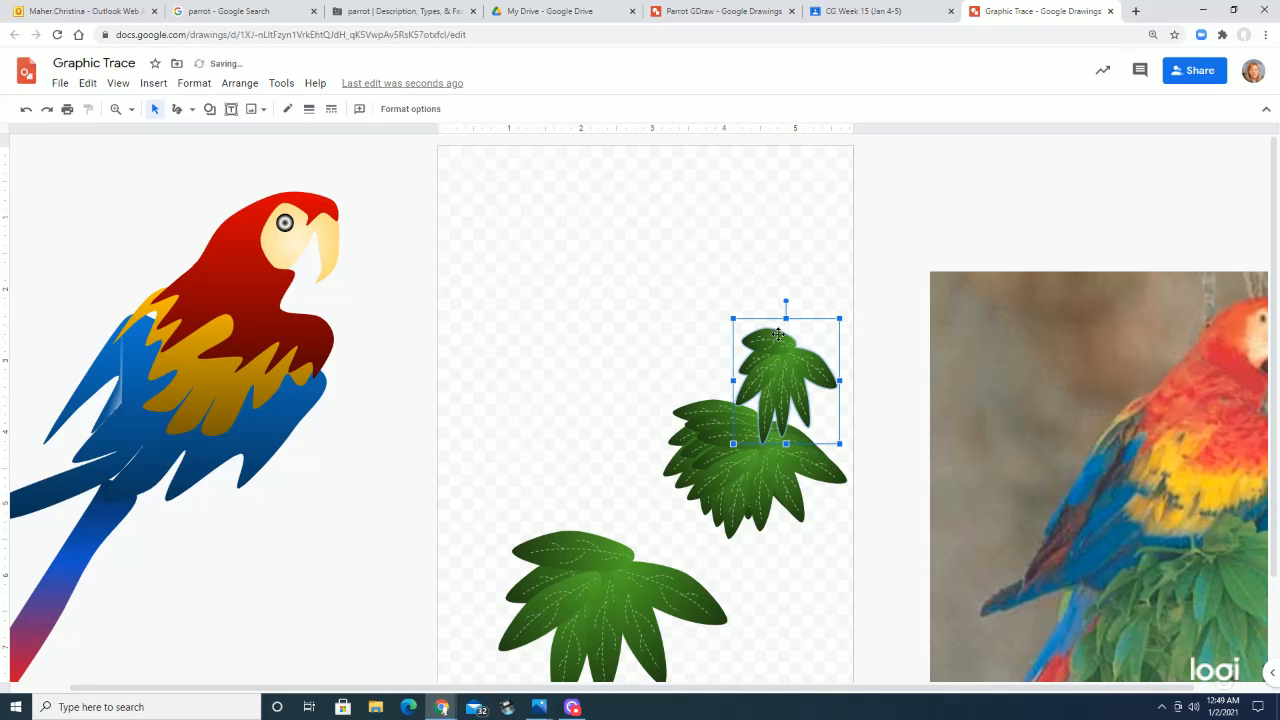
pyautogui.moveTo(778, 334); pyautogui.dragTo(793, 484)
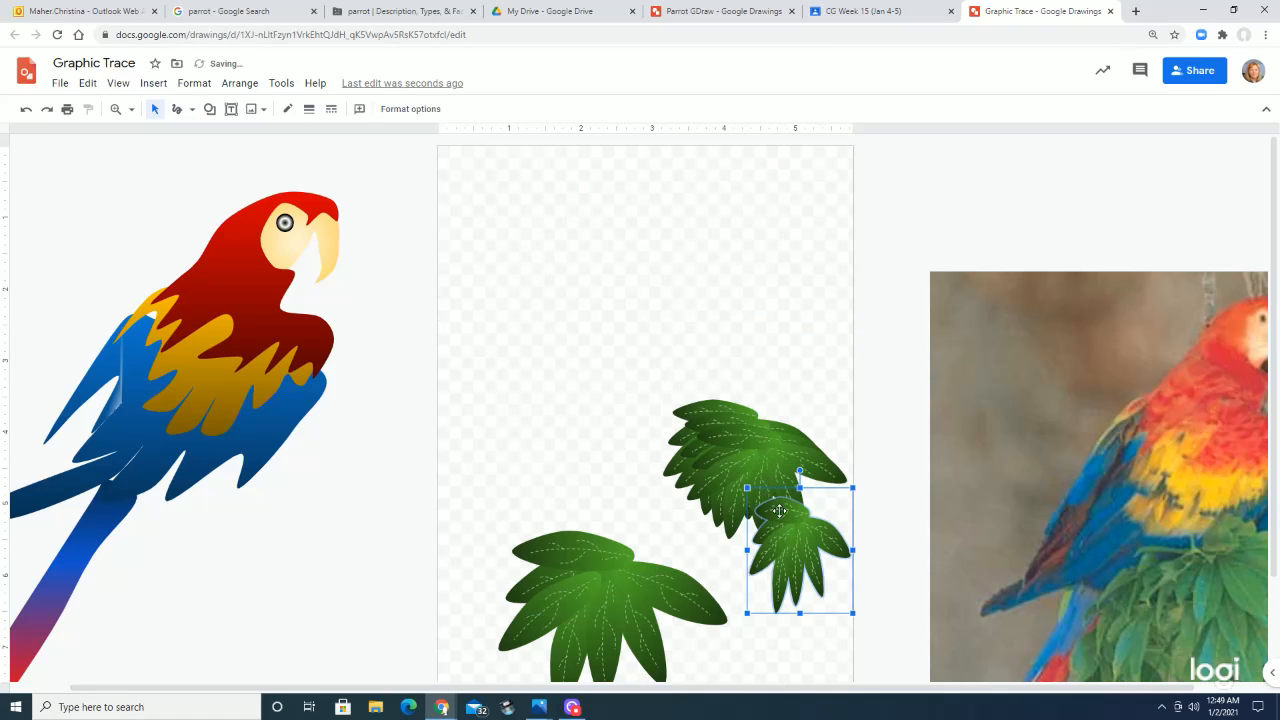
# Enlarge a third cluster copy and place it above the large lower cluster, then move the narrow cluster up beside the stacked clusters.
pyautogui.moveTo(744, 432); pyautogui.dragTo(766, 338)
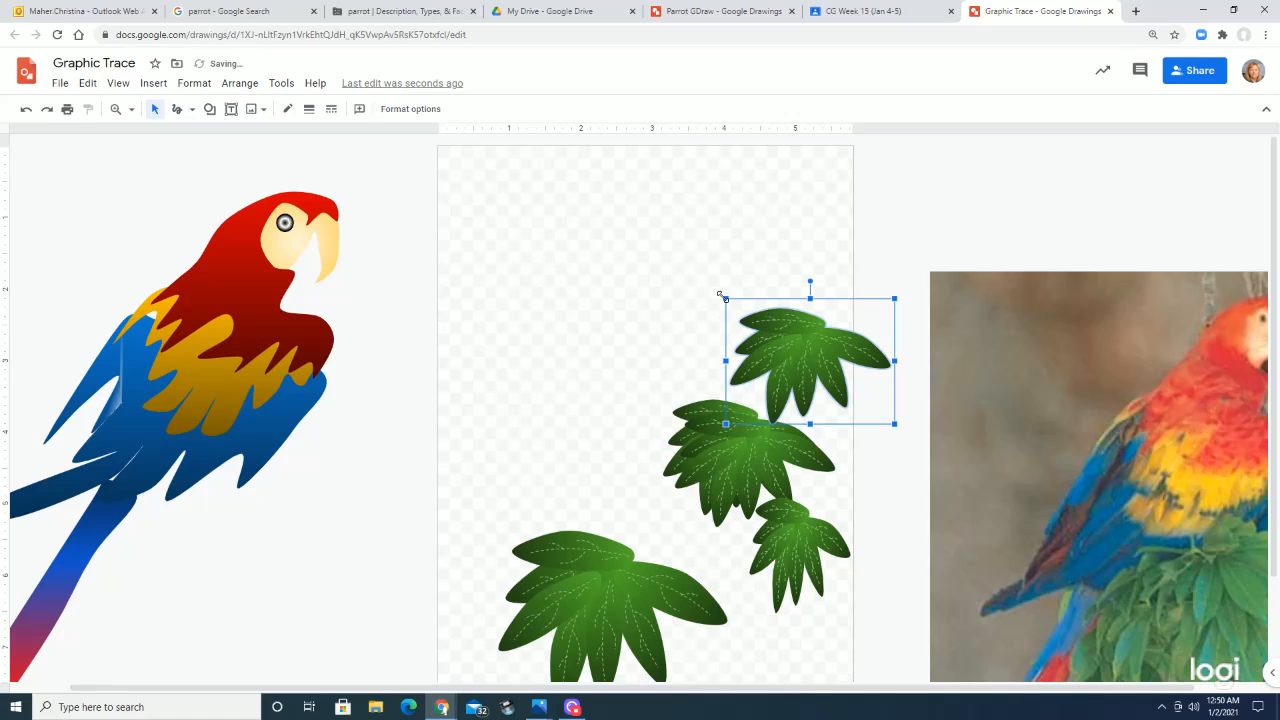
pyautogui.moveTo(722, 297); pyautogui.dragTo(706, 249)
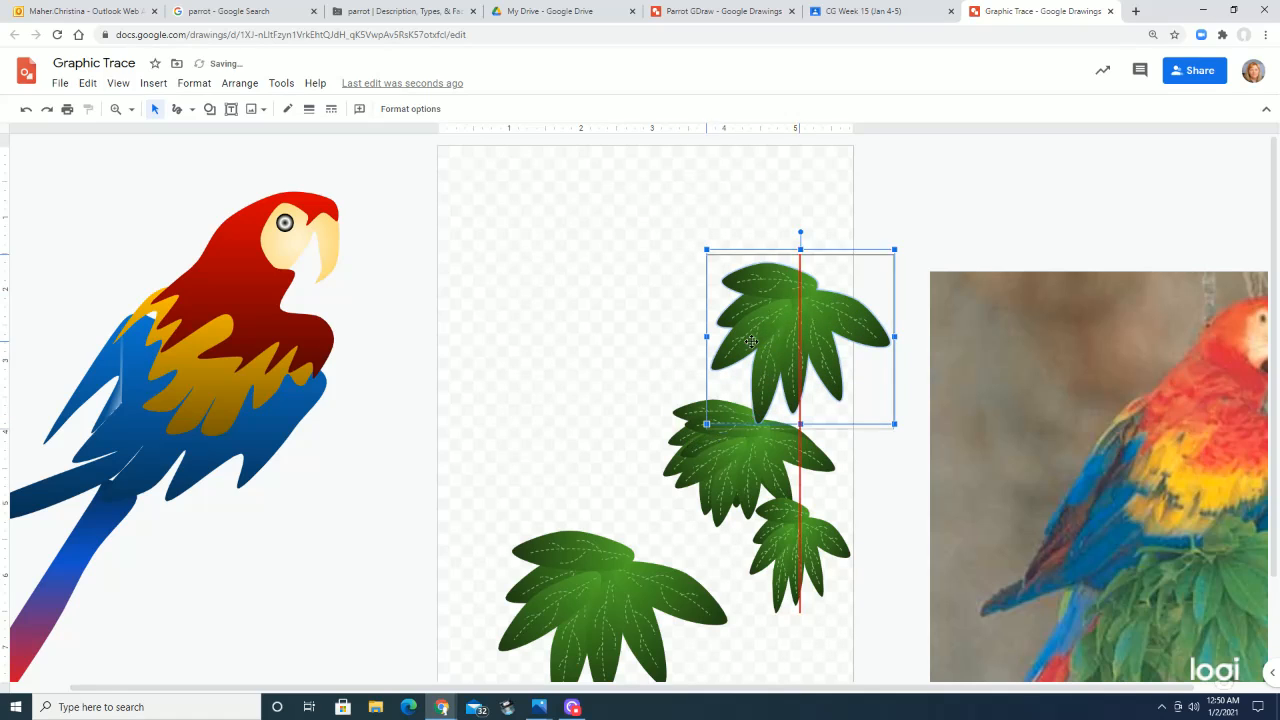
pyautogui.moveTo(751, 342); pyautogui.dragTo(610, 511)
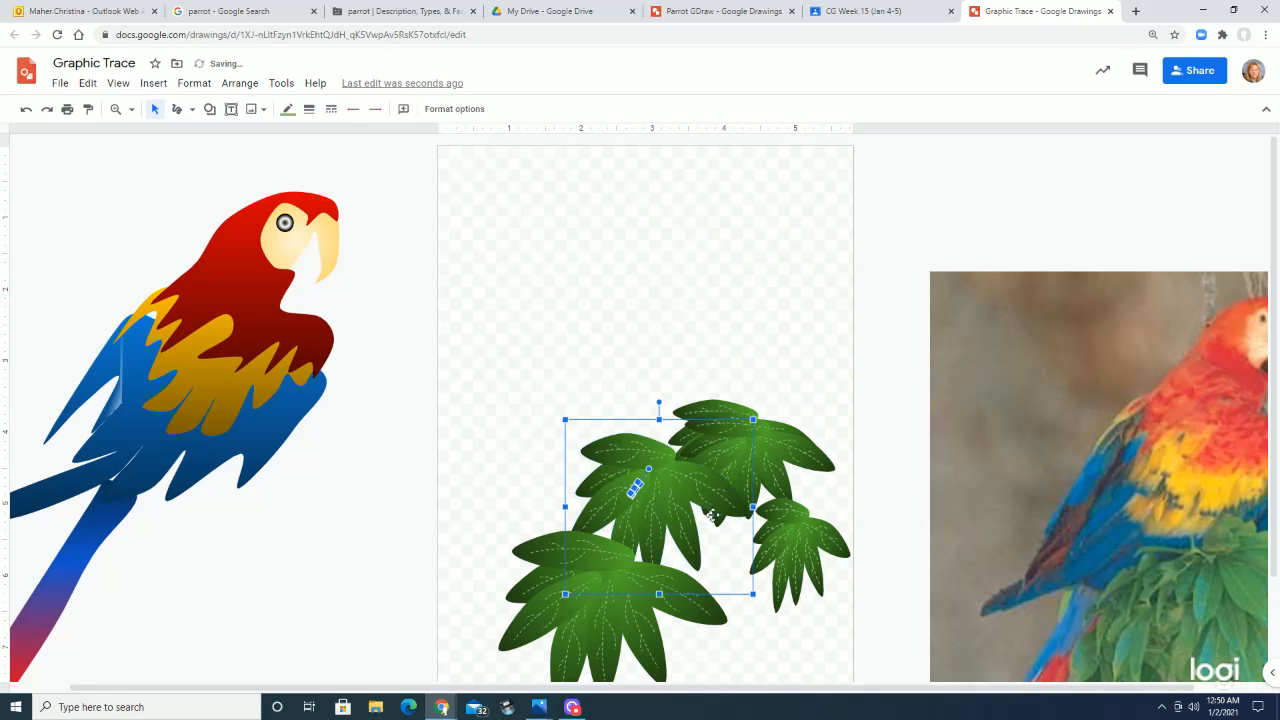
pyautogui.moveTo(797, 556); pyautogui.dragTo(824, 460)
# Duplicate the middle leaf cluster, placing one copy rotated counterclockwise at the page's lower right and another at its lower left corner.
pyautogui.click(670, 485)
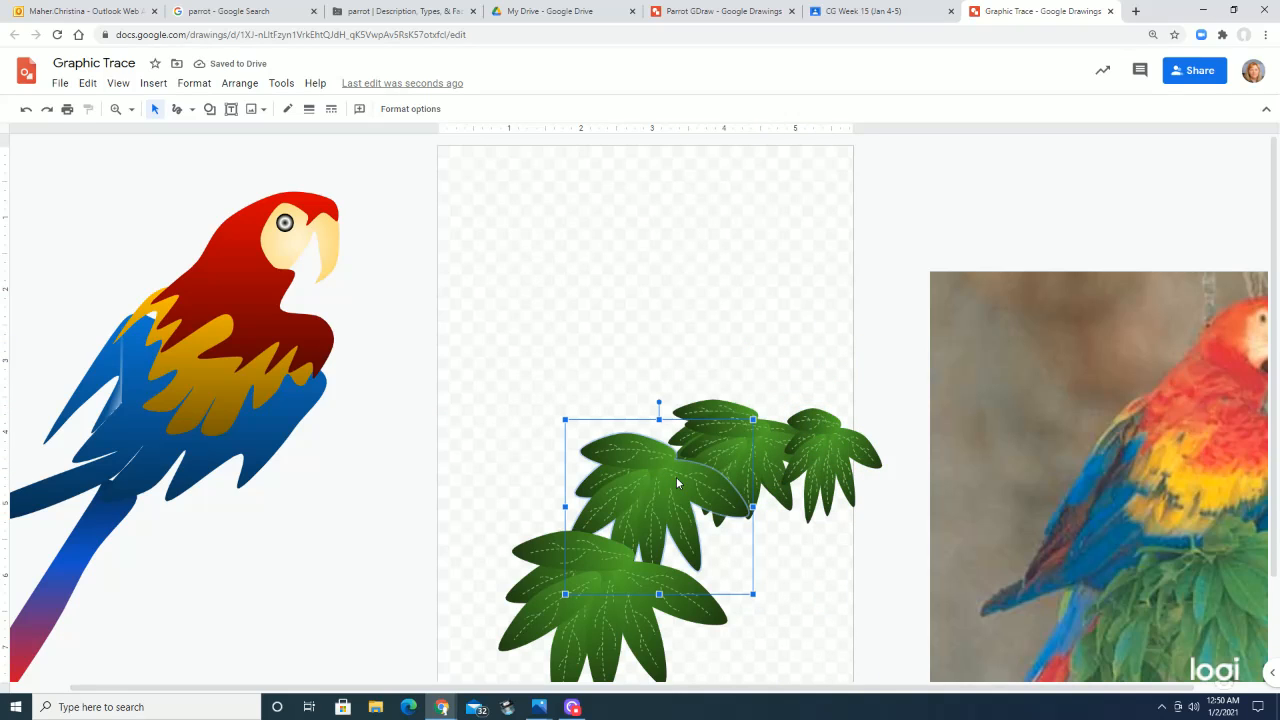
pyautogui.moveTo(676, 482); pyautogui.dragTo(778, 533)
pyautogui.moveTo(812, 472); pyautogui.dragTo(734, 483)
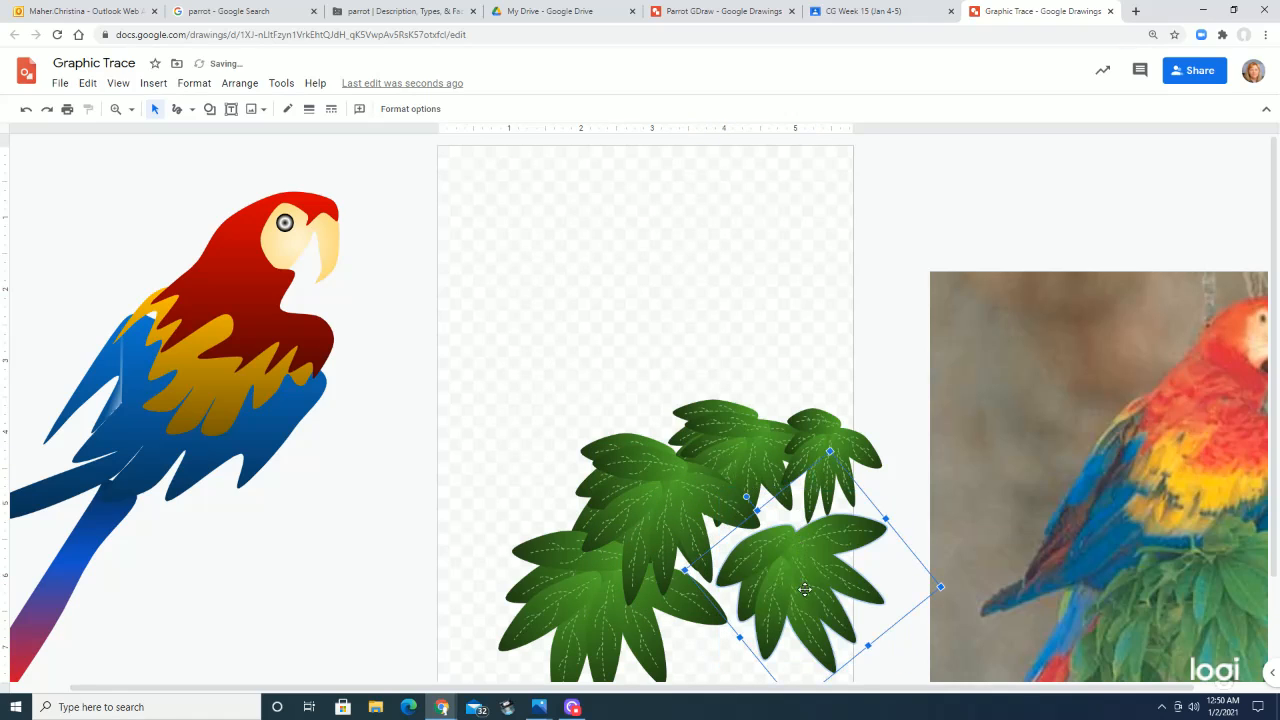
pyautogui.moveTo(804, 591); pyautogui.dragTo(729, 576)
pyautogui.moveTo(672, 478); pyautogui.dragTo(497, 560)
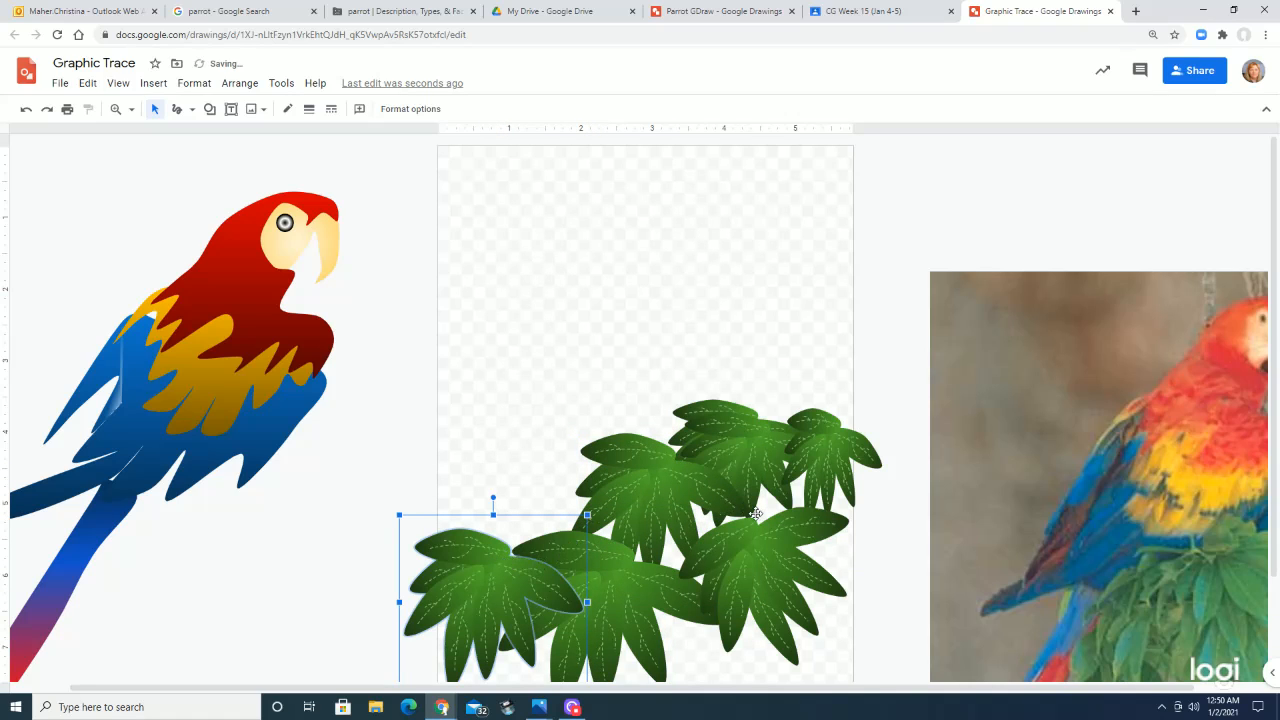
# Shift the middle cluster slightly down and fill the gap beside it with a counterclockwise-rotated cluster from the upper stack.
pyautogui.moveTo(668, 476); pyautogui.dragTo(658, 496)
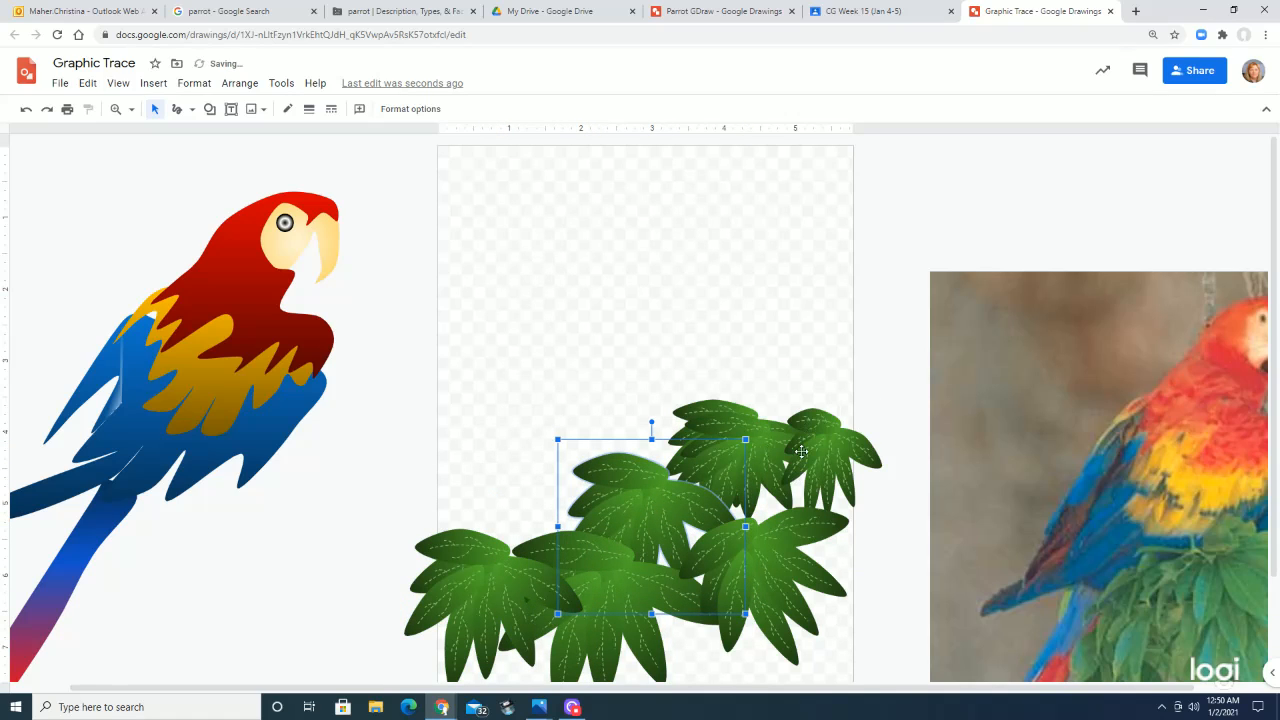
pyautogui.moveTo(752, 431); pyautogui.dragTo(781, 412)
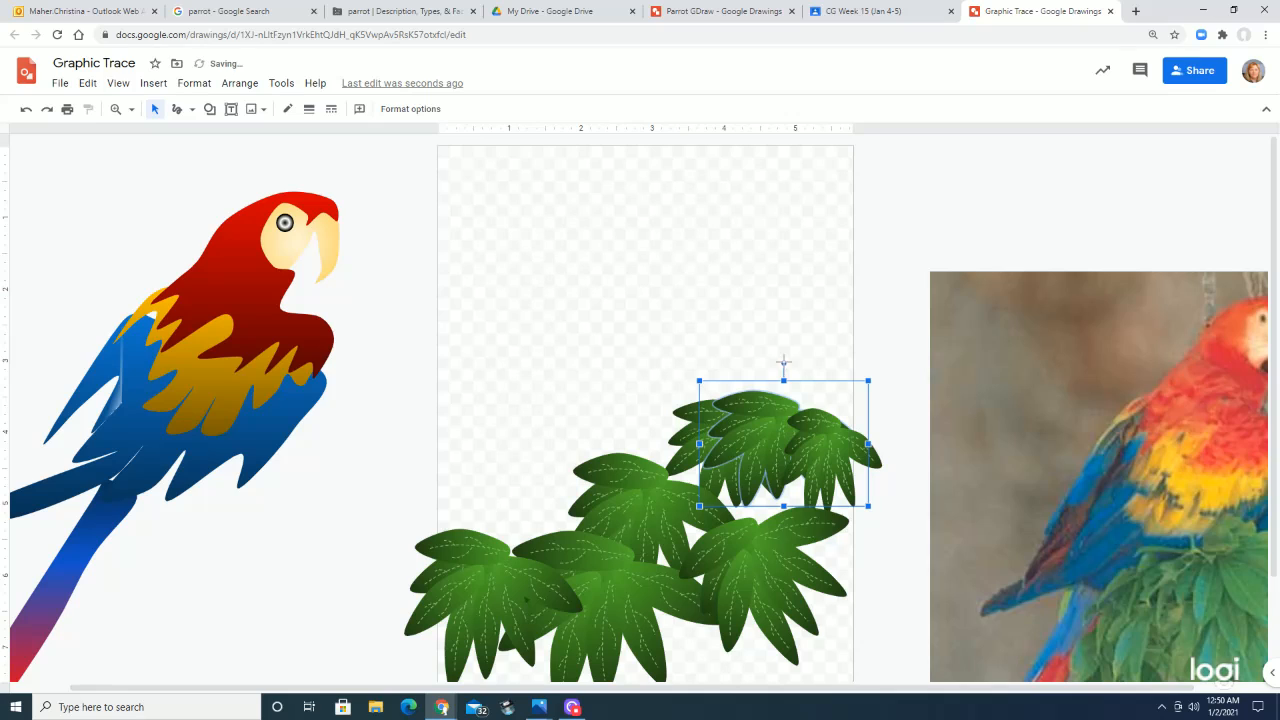
pyautogui.moveTo(784, 362); pyautogui.dragTo(749, 375)
pyautogui.moveTo(763, 427); pyautogui.dragTo(743, 480)
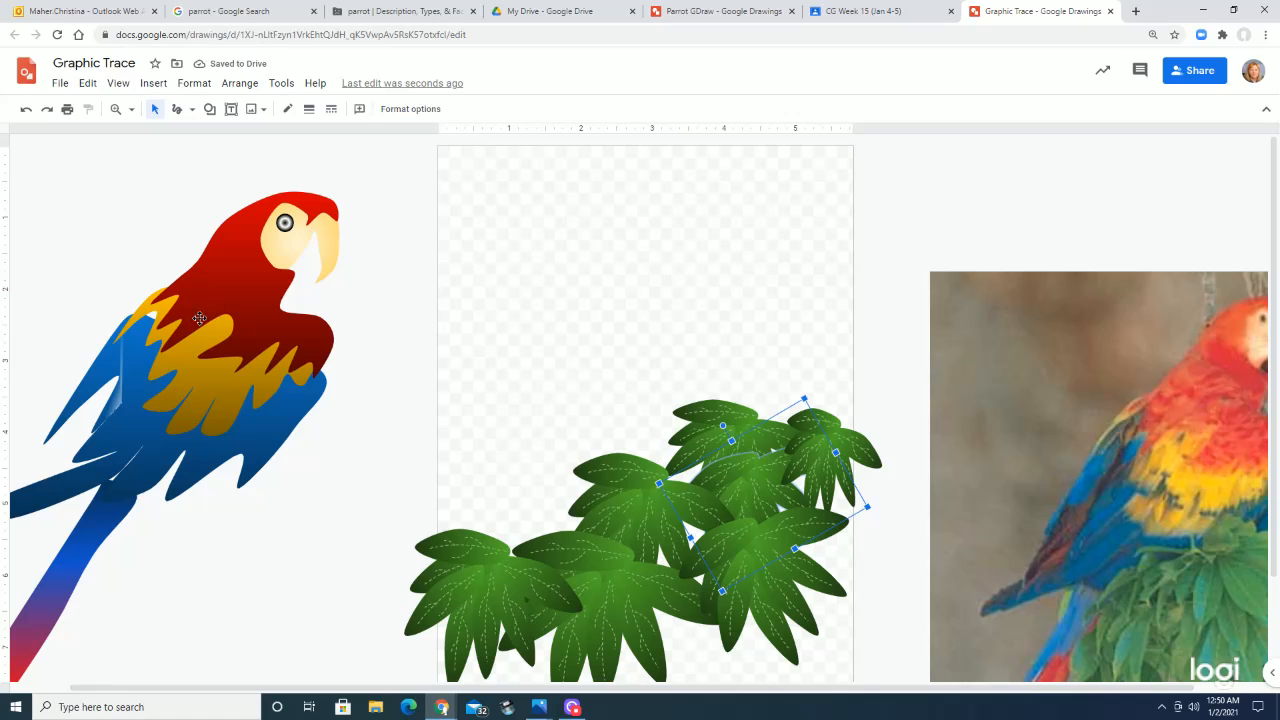
# Move the grouped parrot onto the page so it sits behind the leaf clusters.
pyautogui.moveTo(199, 318); pyautogui.dragTo(634, 309)
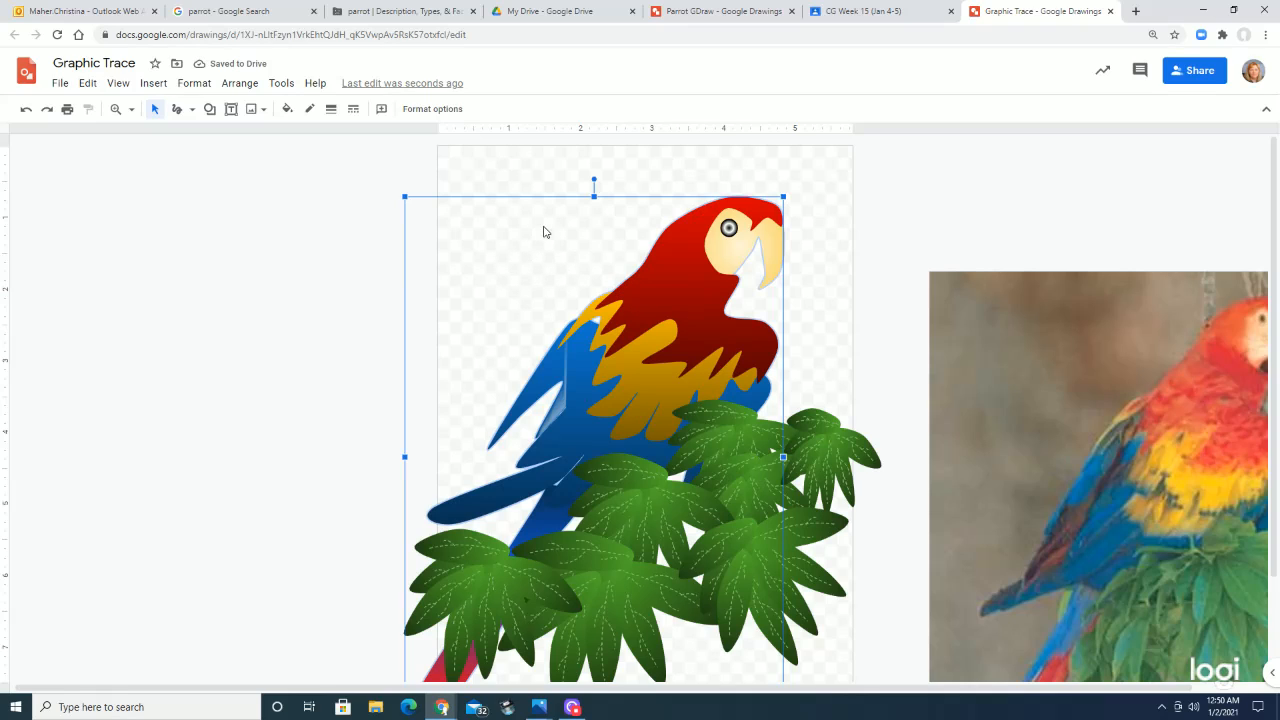
pyautogui.click(491, 160)
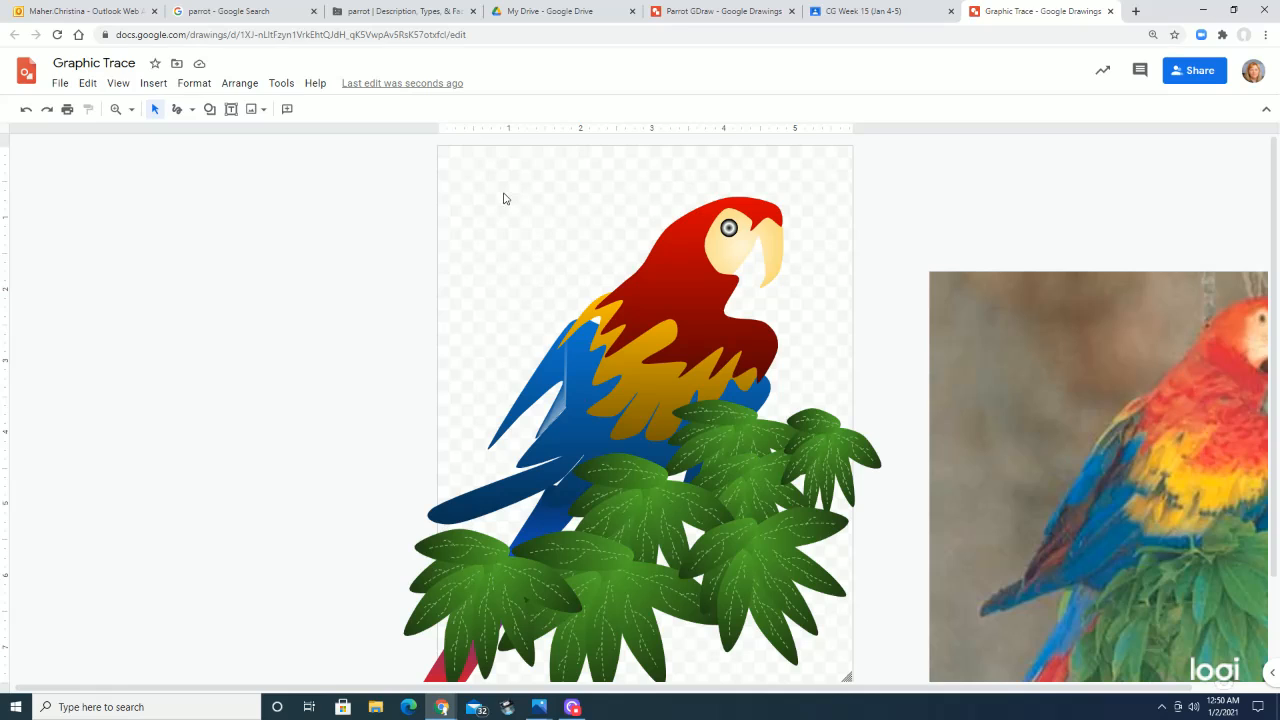
# Set the page background to a light yellow linear gradient.
pyautogui.rightClick(489, 202)
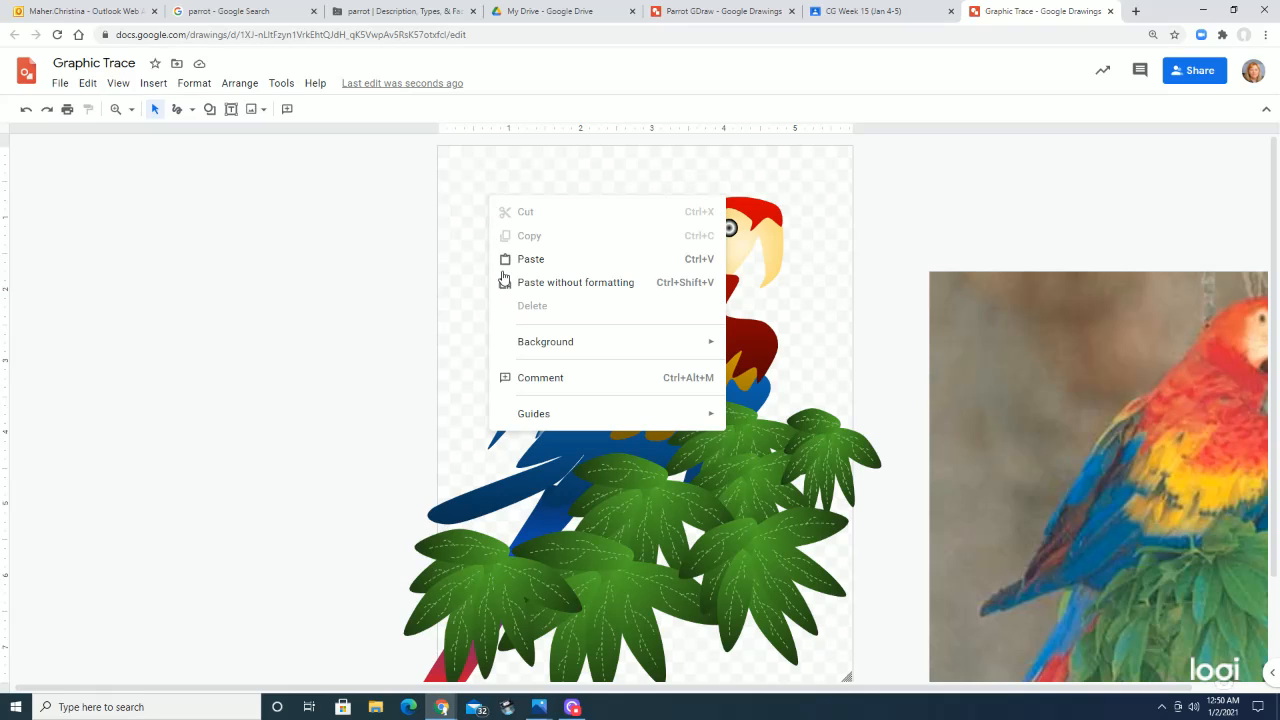
pyautogui.moveTo(541, 345)
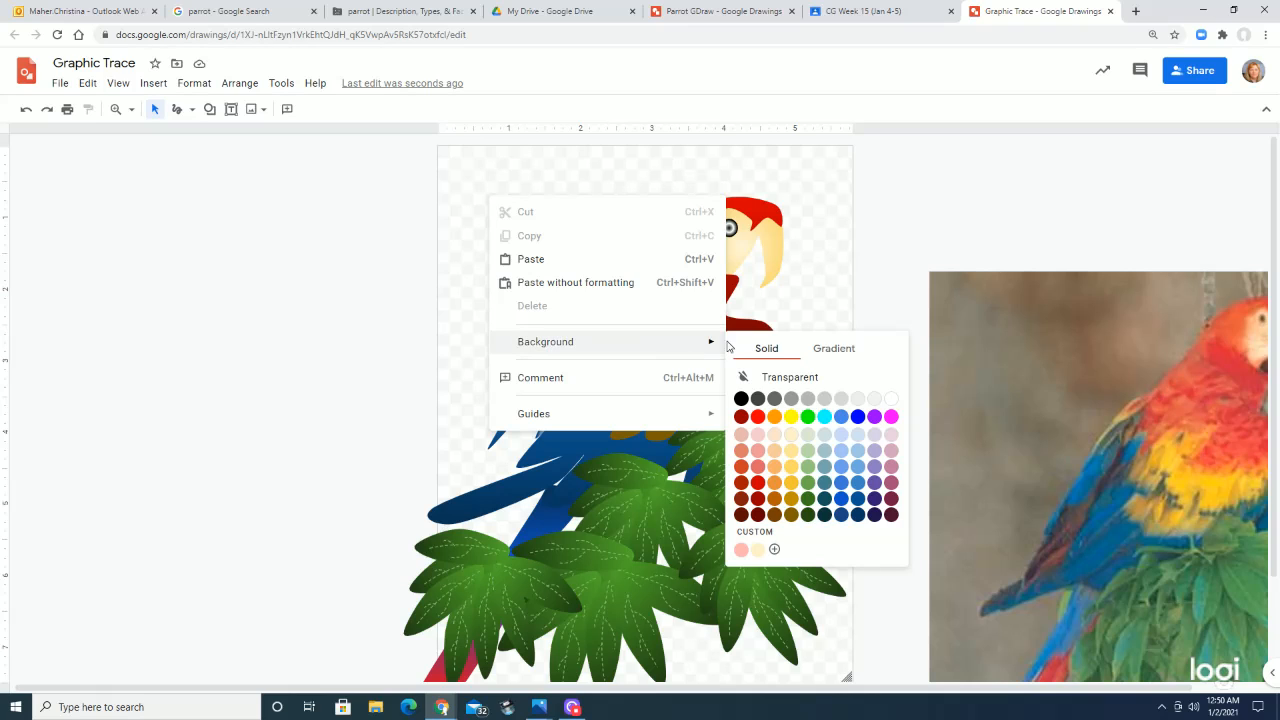
pyautogui.moveTo(565, 350)
pyautogui.click(834, 350)
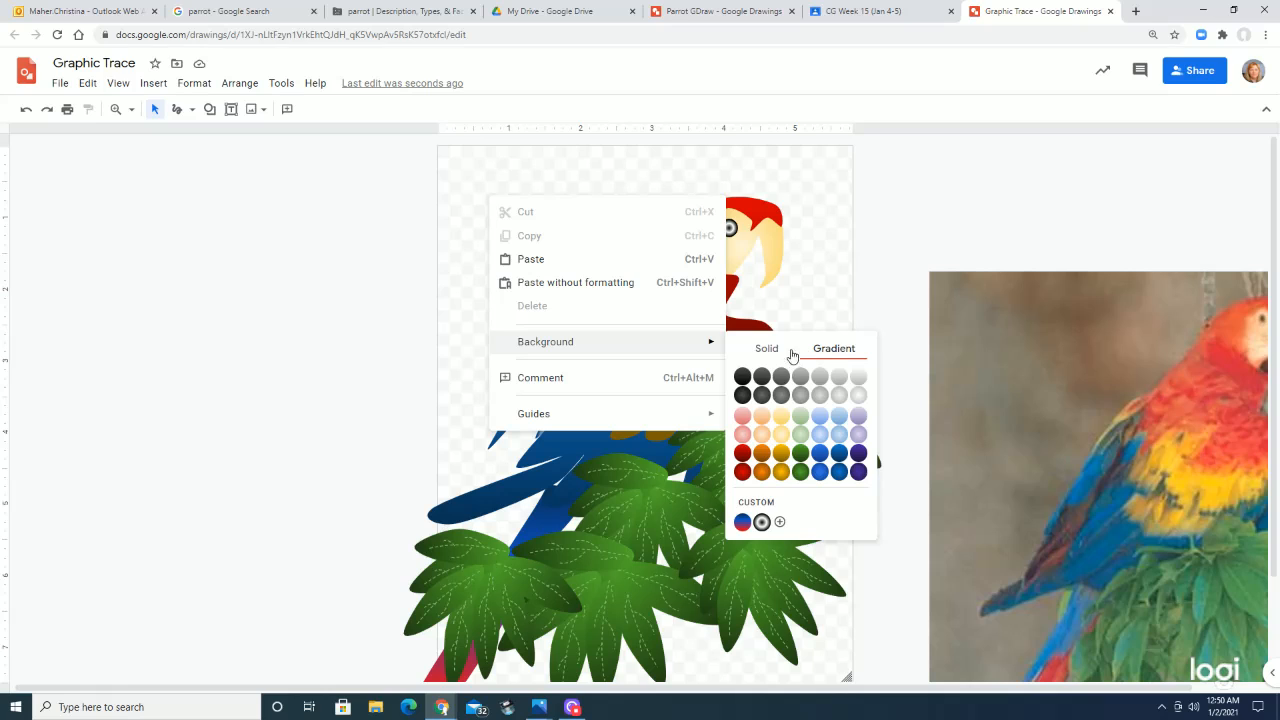
pyautogui.click(781, 416)
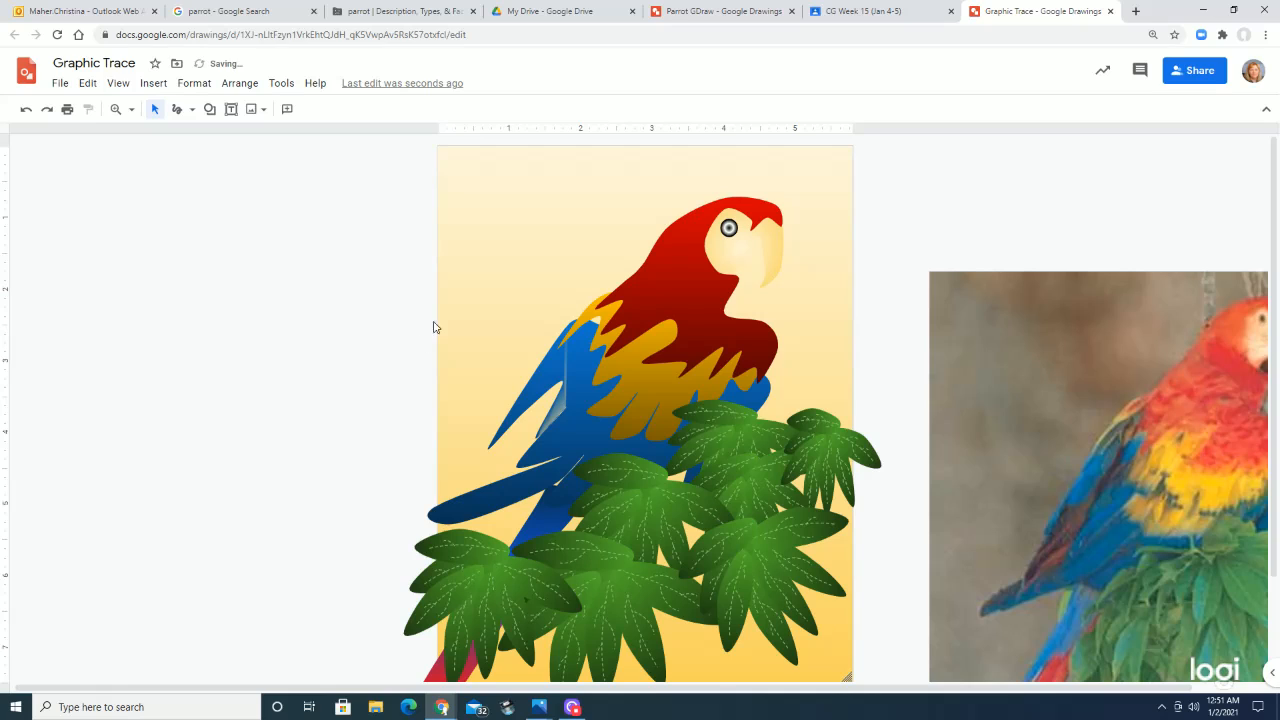
# Nudge the yellow wing-feather shape within the parrot group slightly down and to the left.
pyautogui.click(606, 313)
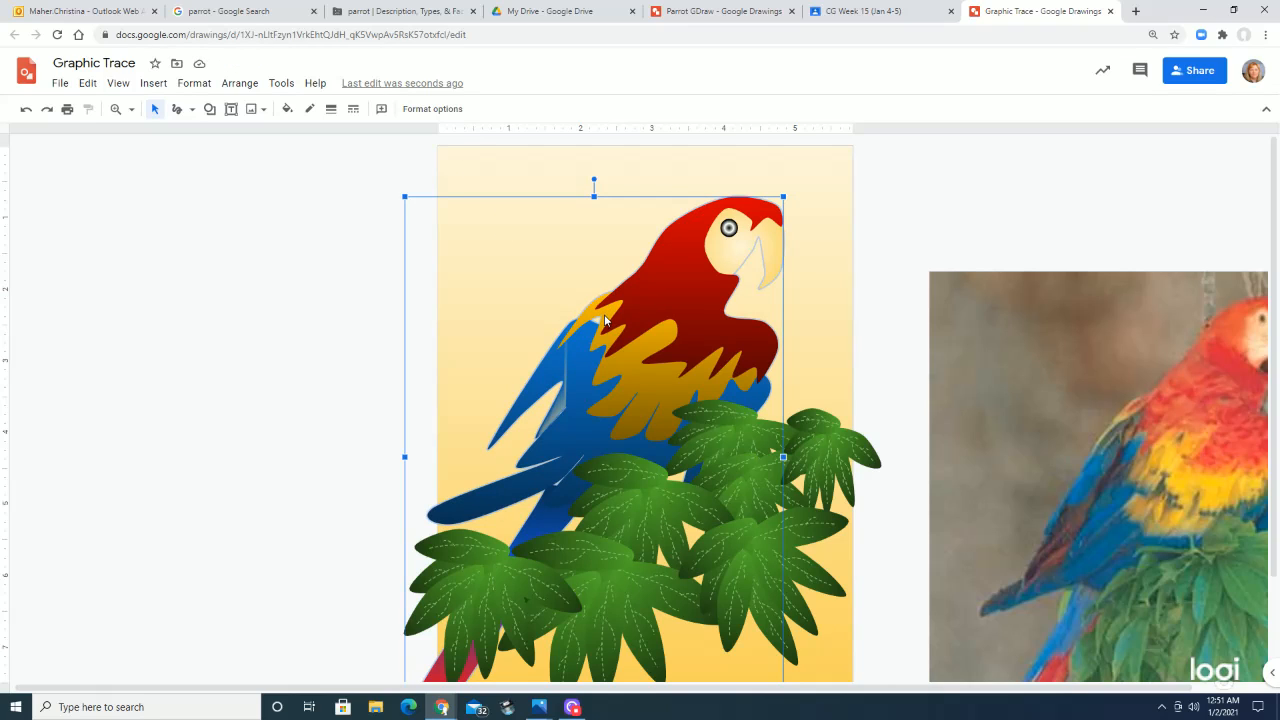
pyautogui.click(606, 320)
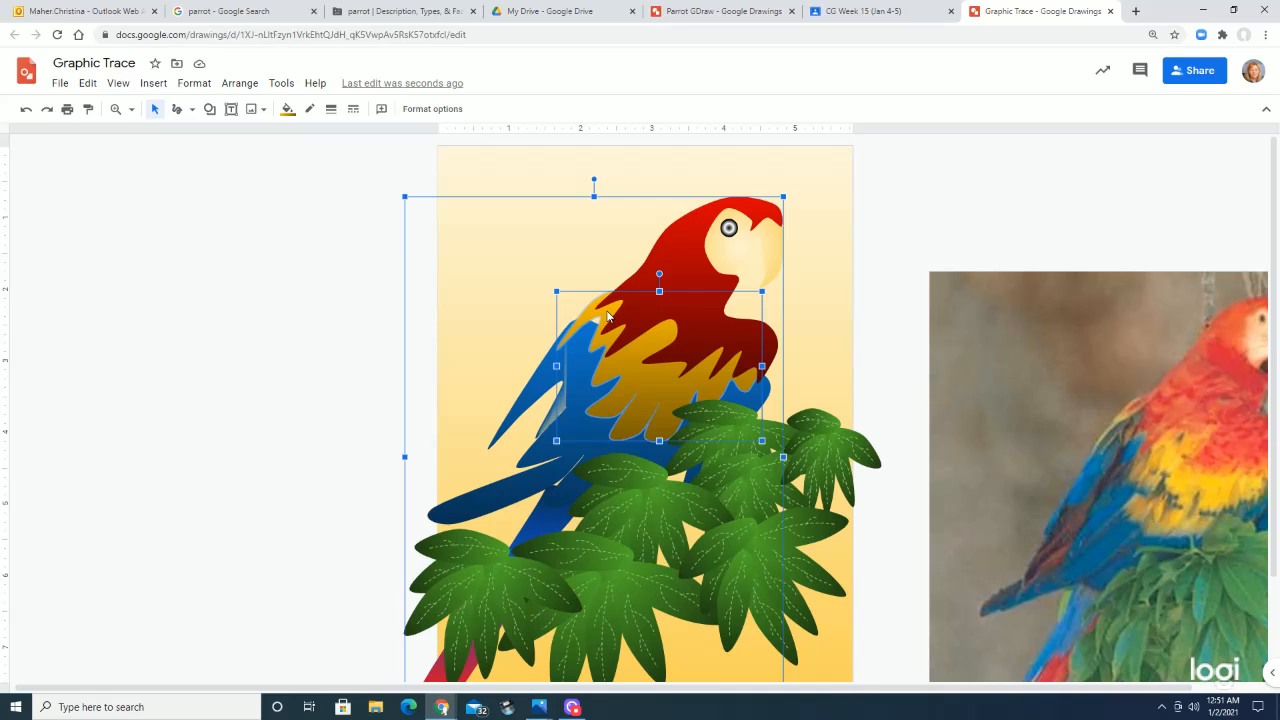
pyautogui.press('Down')
pyautogui.press('Left')
pyautogui.press('Left')
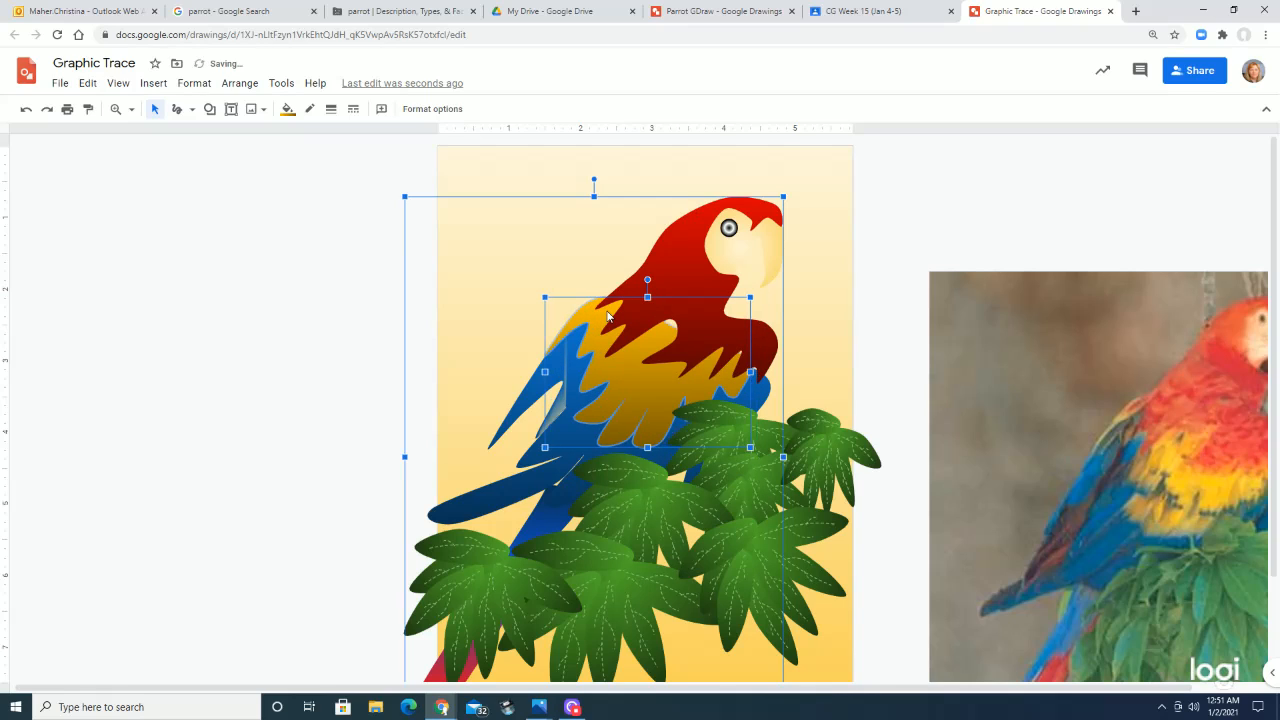
pyautogui.click(269, 189)
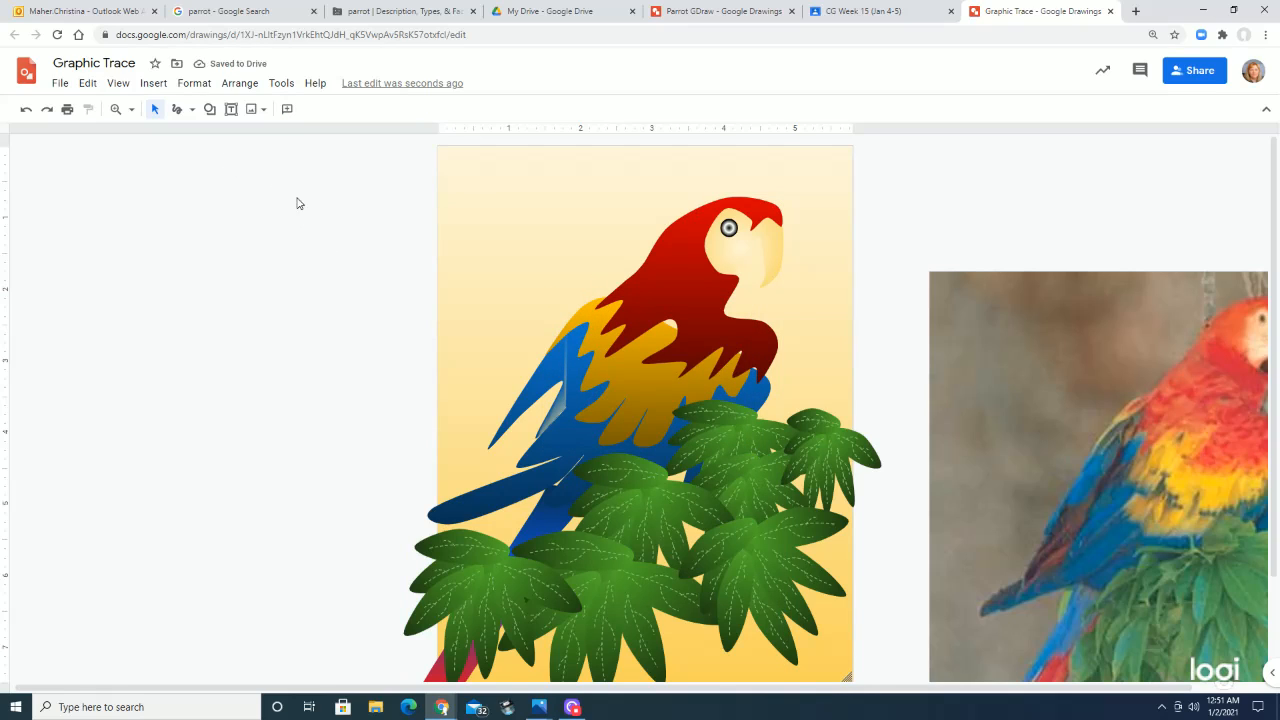
# Nudge the yellow wing-feather shape up and slightly right so it tucks beneath the red plumage.
pyautogui.click(616, 339)
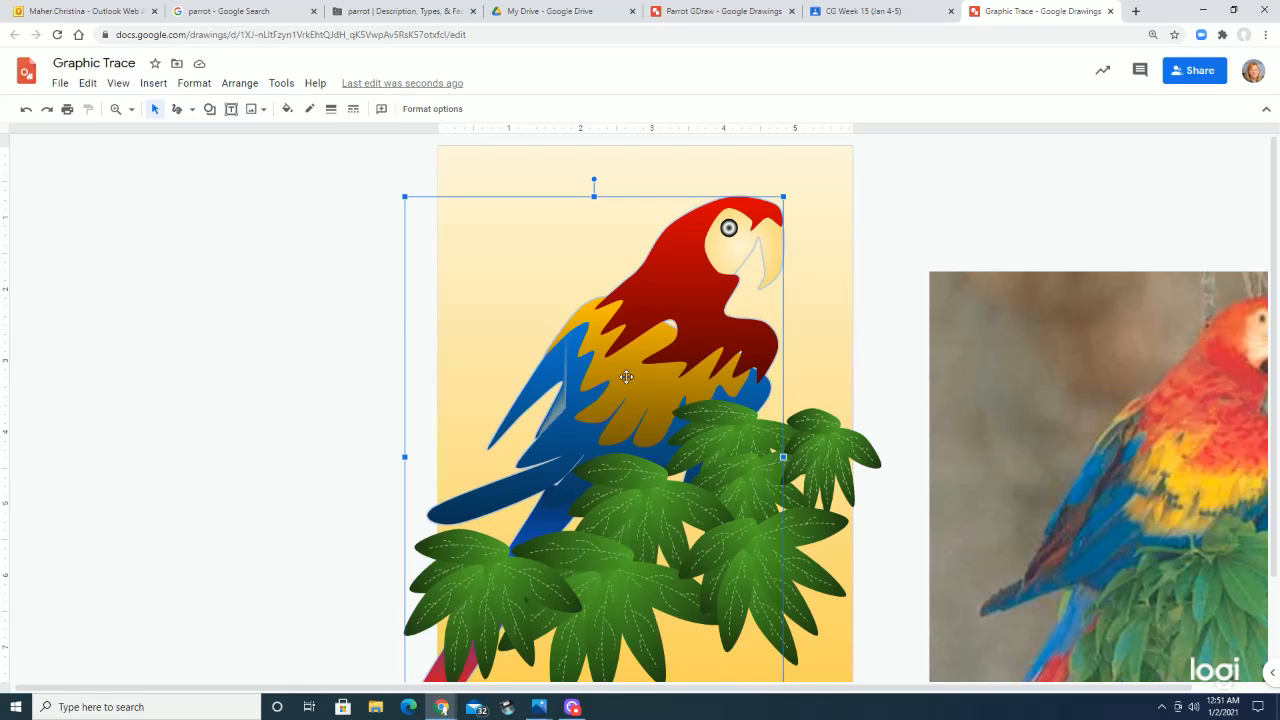
pyautogui.click(626, 377)
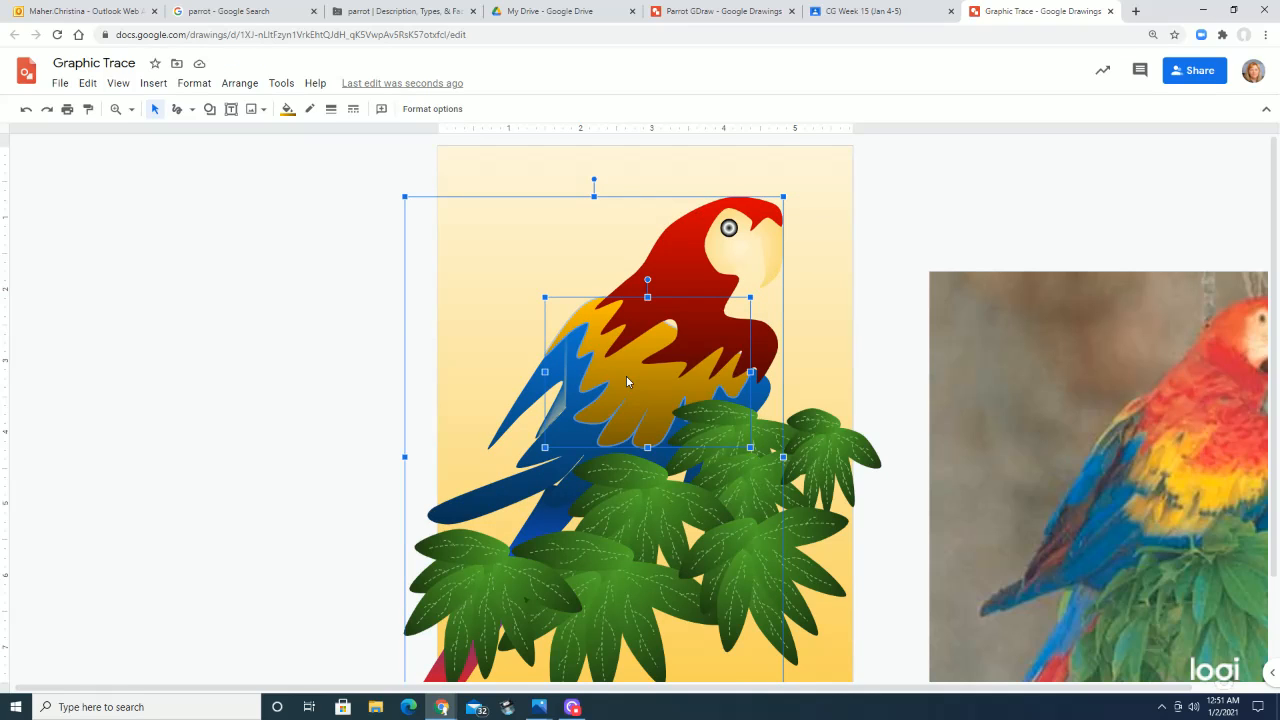
pyautogui.press('Up')
pyautogui.press('Up')
pyautogui.press('Up')
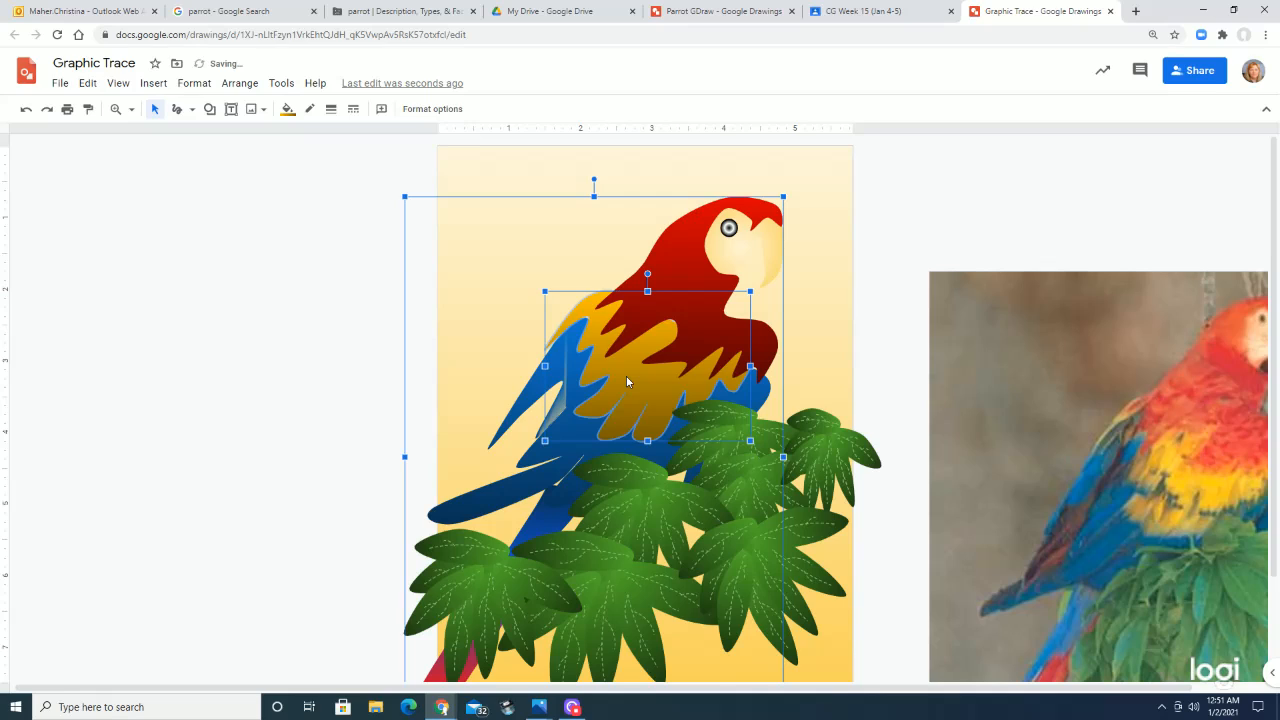
pyautogui.press('Up')
pyautogui.press('Up')
pyautogui.press('Up')
pyautogui.press('Right')
pyautogui.press('Right')
pyautogui.press('Right')
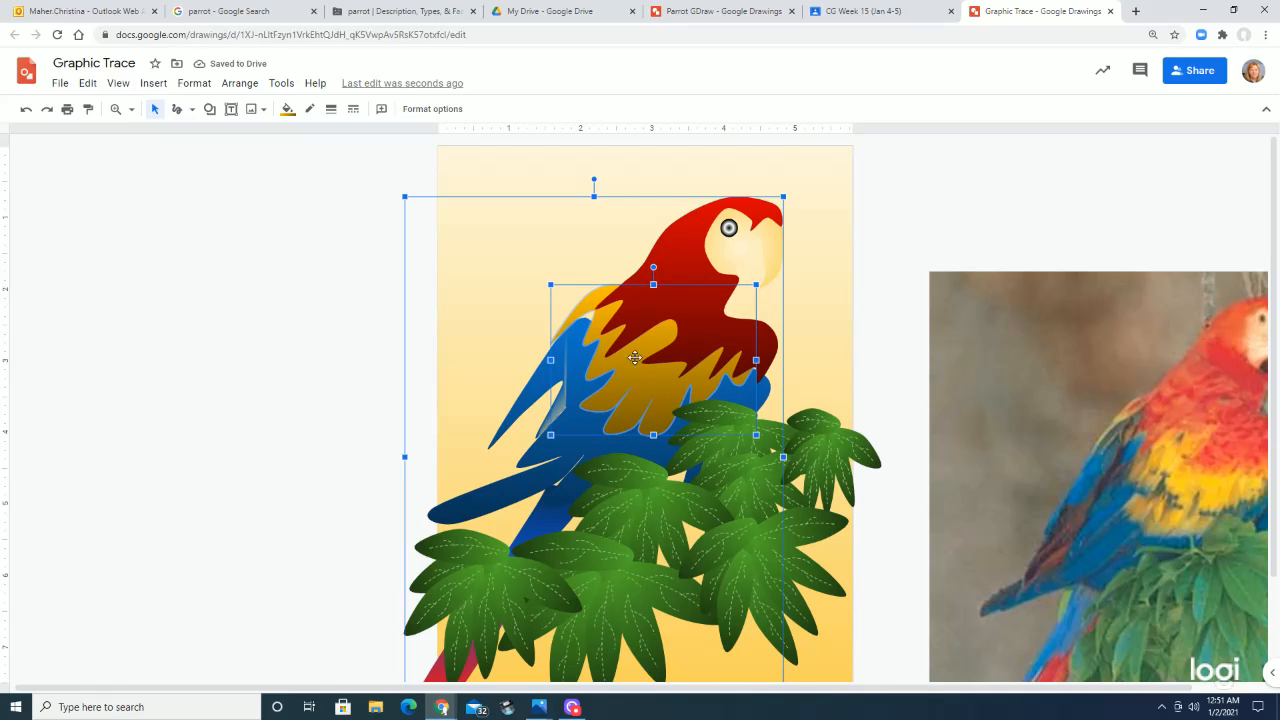
# Edit the yellow feather shape's points to close the small gap above the blue wing.
pyautogui.doubleClick(588, 312)
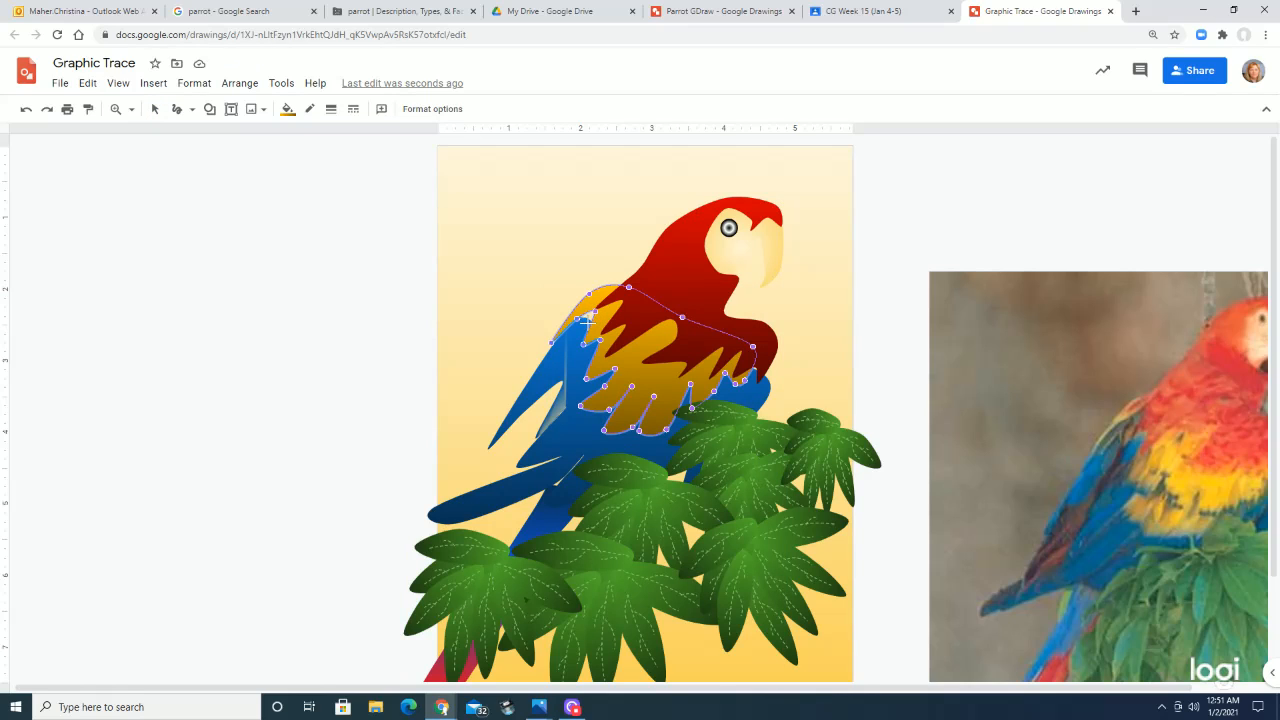
pyautogui.moveTo(587, 321); pyautogui.dragTo(587, 325)
pyautogui.press('Escape')
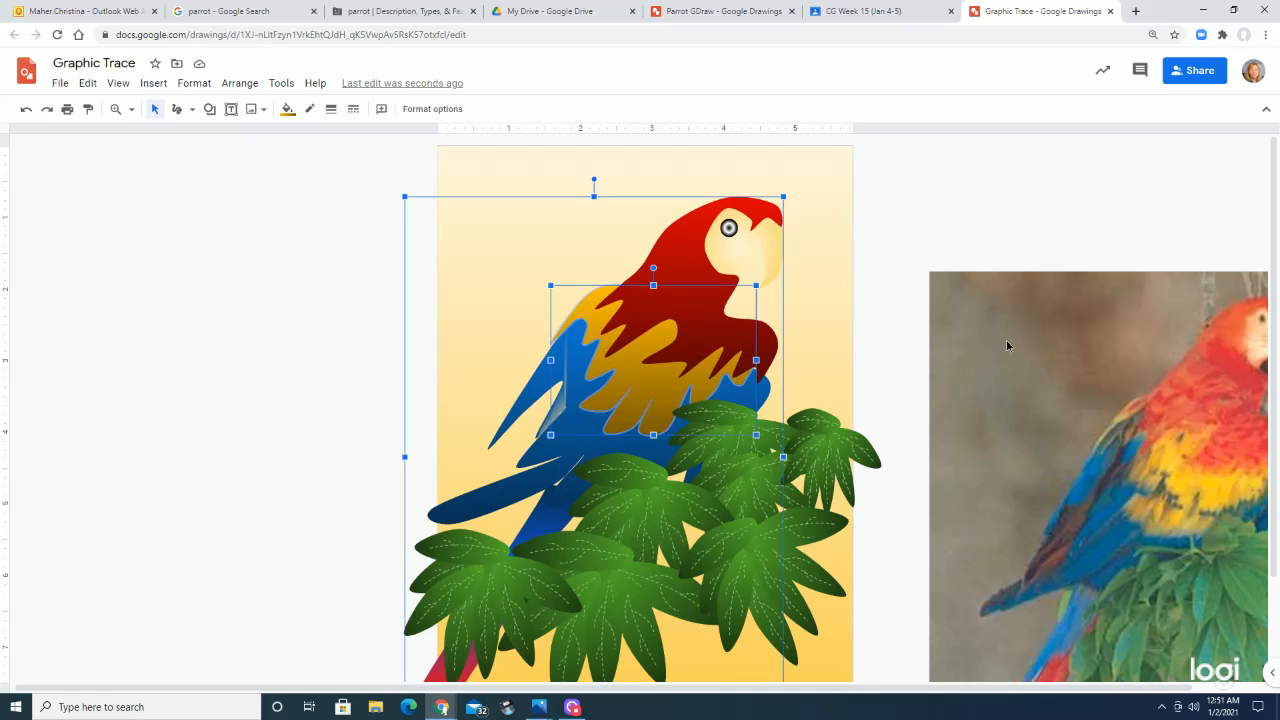
# Shrink the reference parrot photo beside the page to about half its size.
pyautogui.click(958, 298)
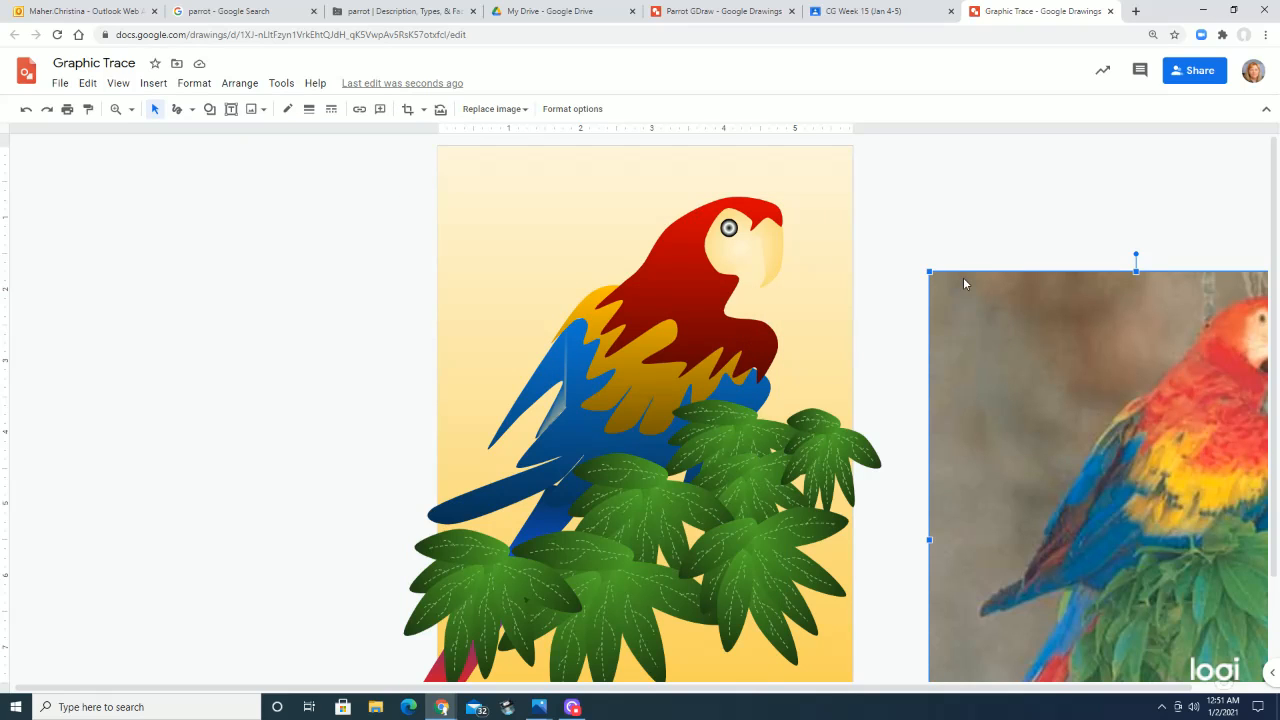
pyautogui.moveTo(956, 289); pyautogui.dragTo(1168, 531)
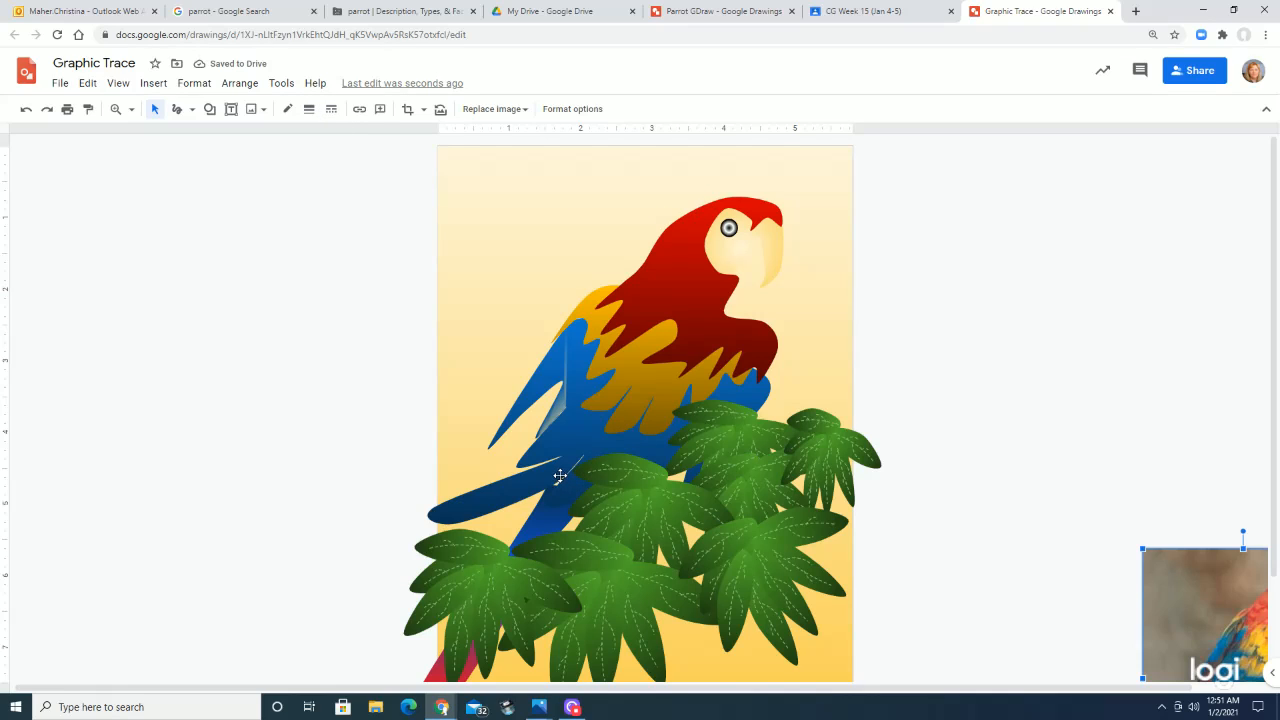
# Open the format options for the red plumage shape, then for the whole parrot group.
pyautogui.click(655, 300)
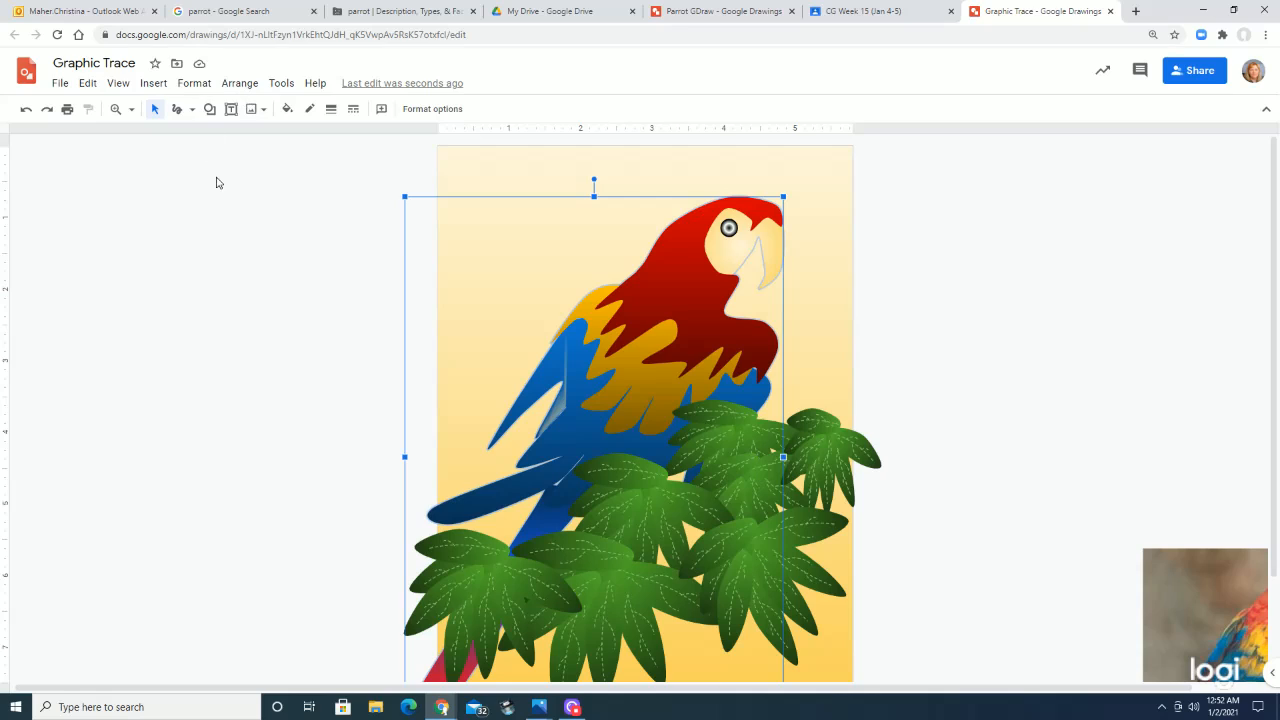
pyautogui.click(670, 280)
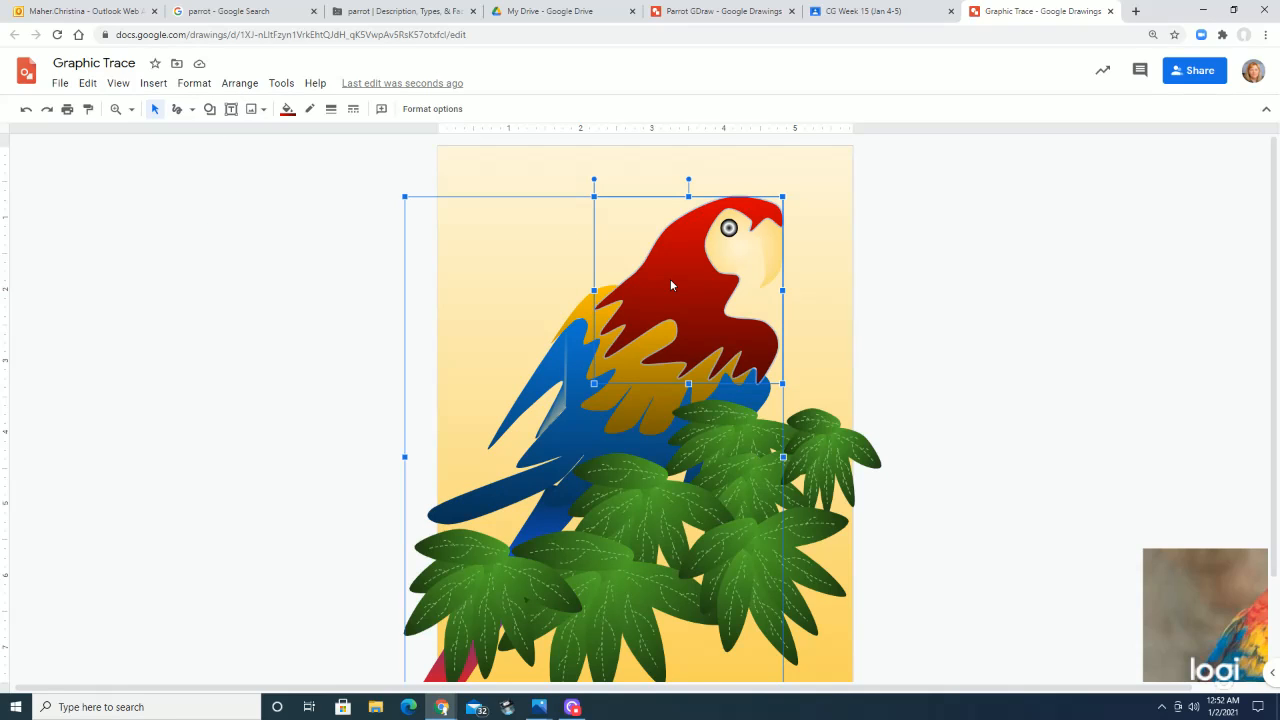
pyautogui.click(439, 112)
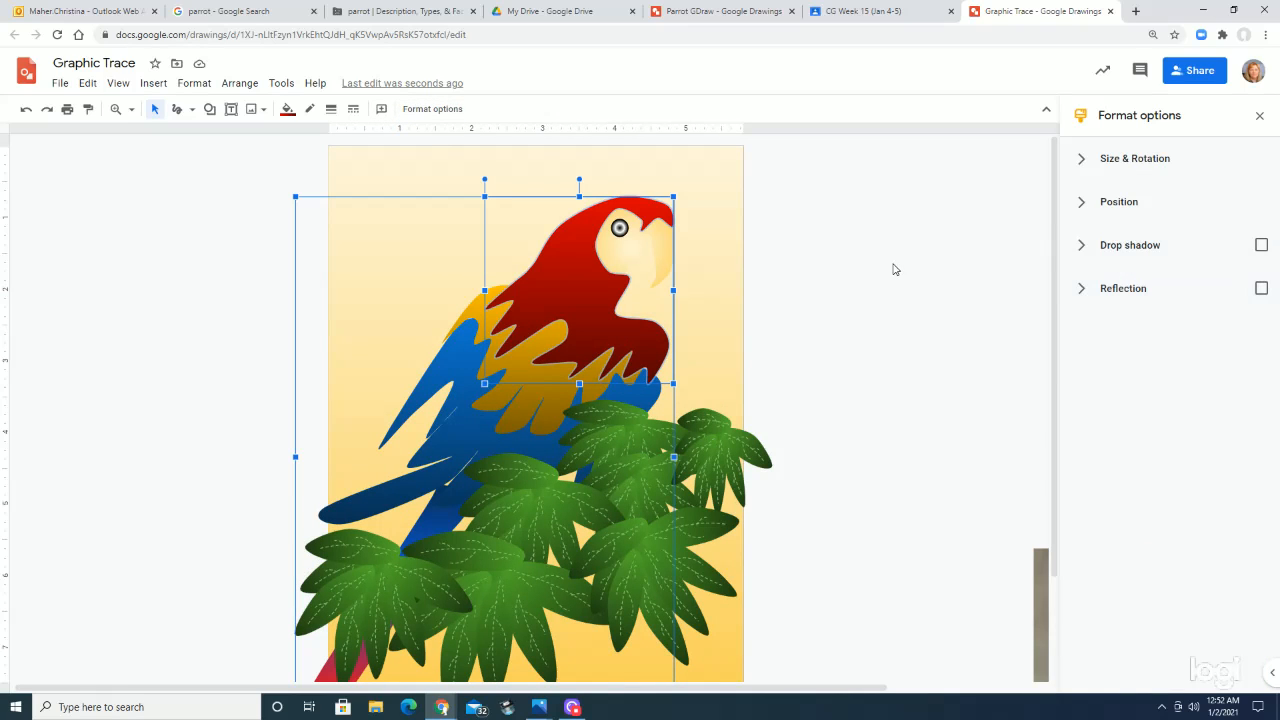
pyautogui.click(91, 262)
pyautogui.click(194, 85)
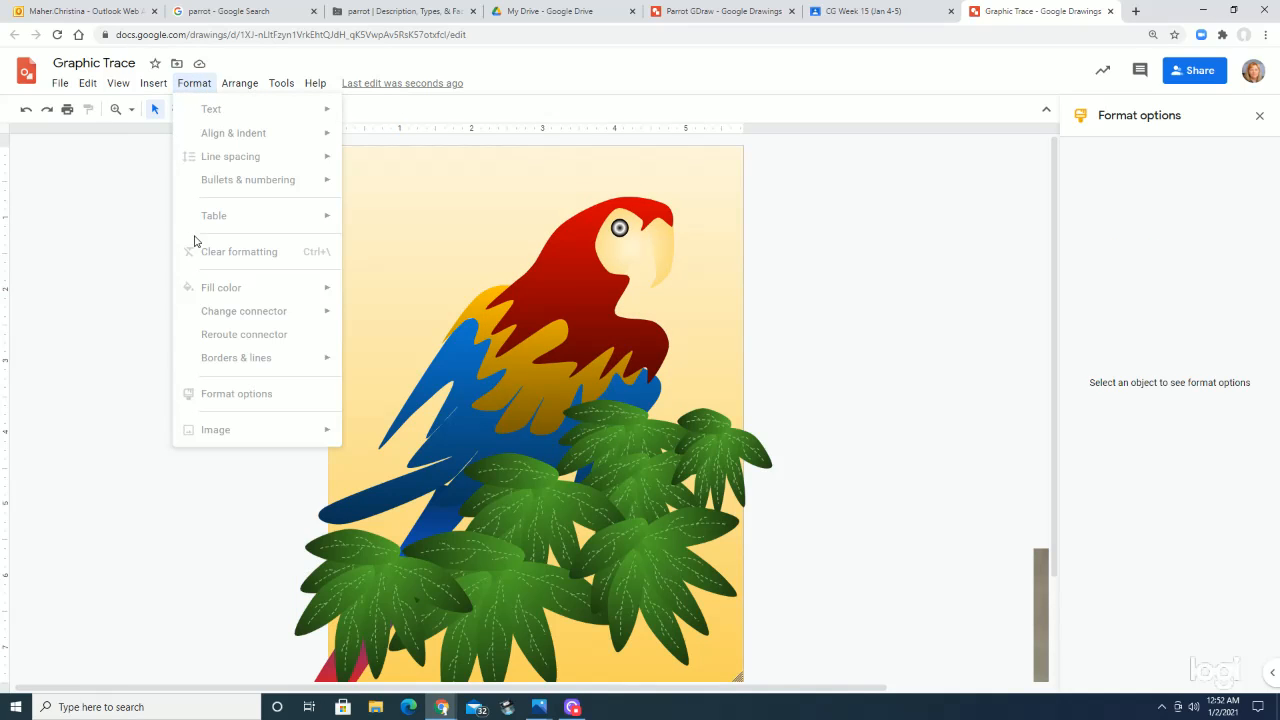
pyautogui.click(563, 277)
pyautogui.click(197, 85)
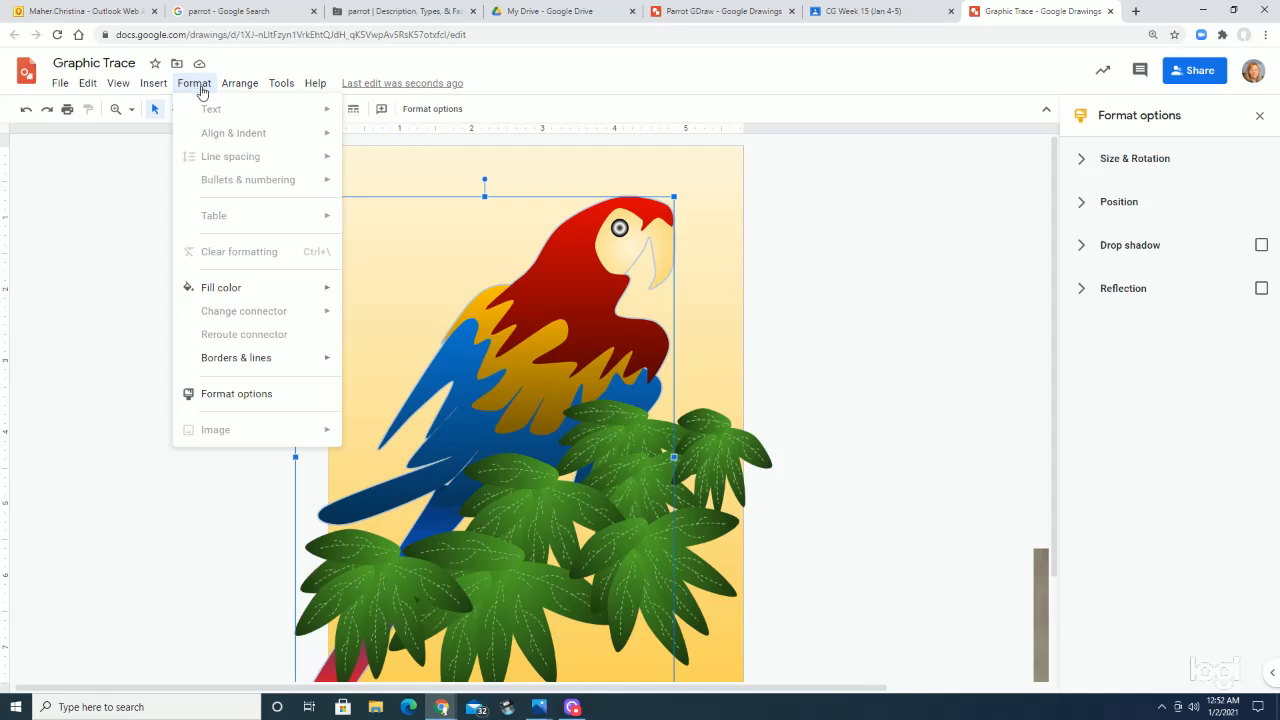
pyautogui.click(237, 394)
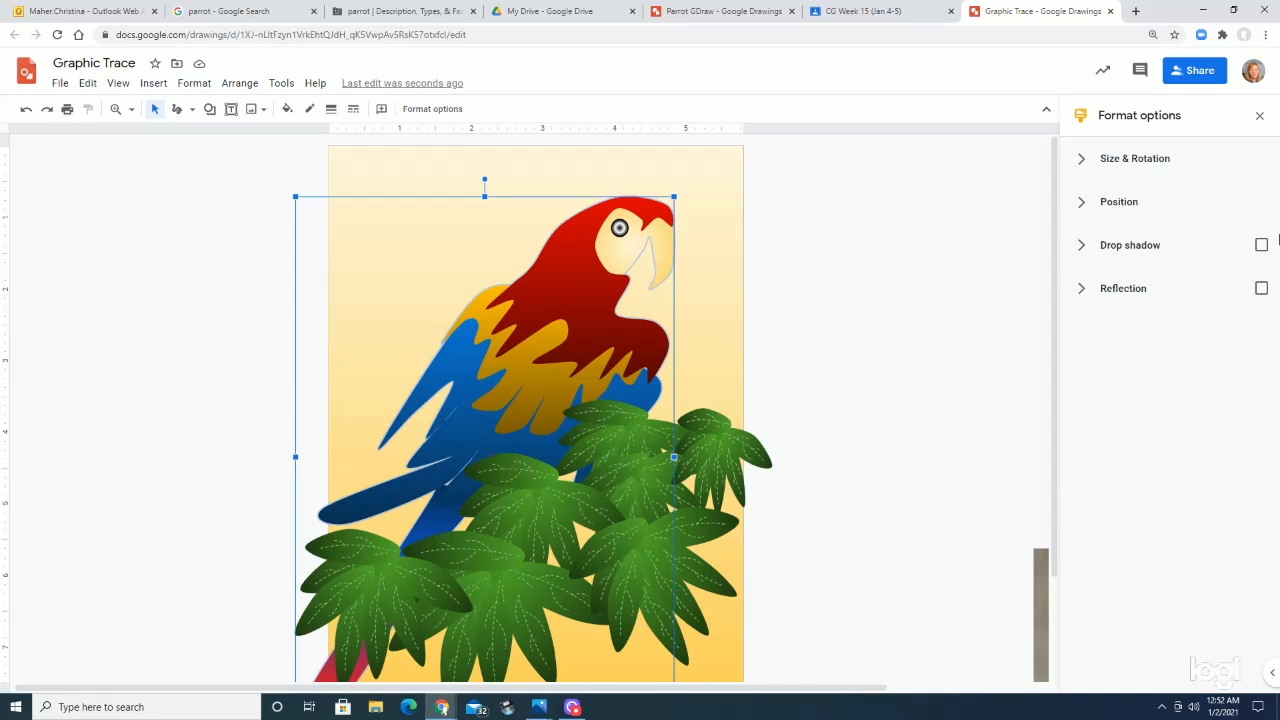
# Add a black drop shadow to the middle leaf cluster, slightly lowering its transparency and increasing its distance and blur radius.
pyautogui.click(530, 507)
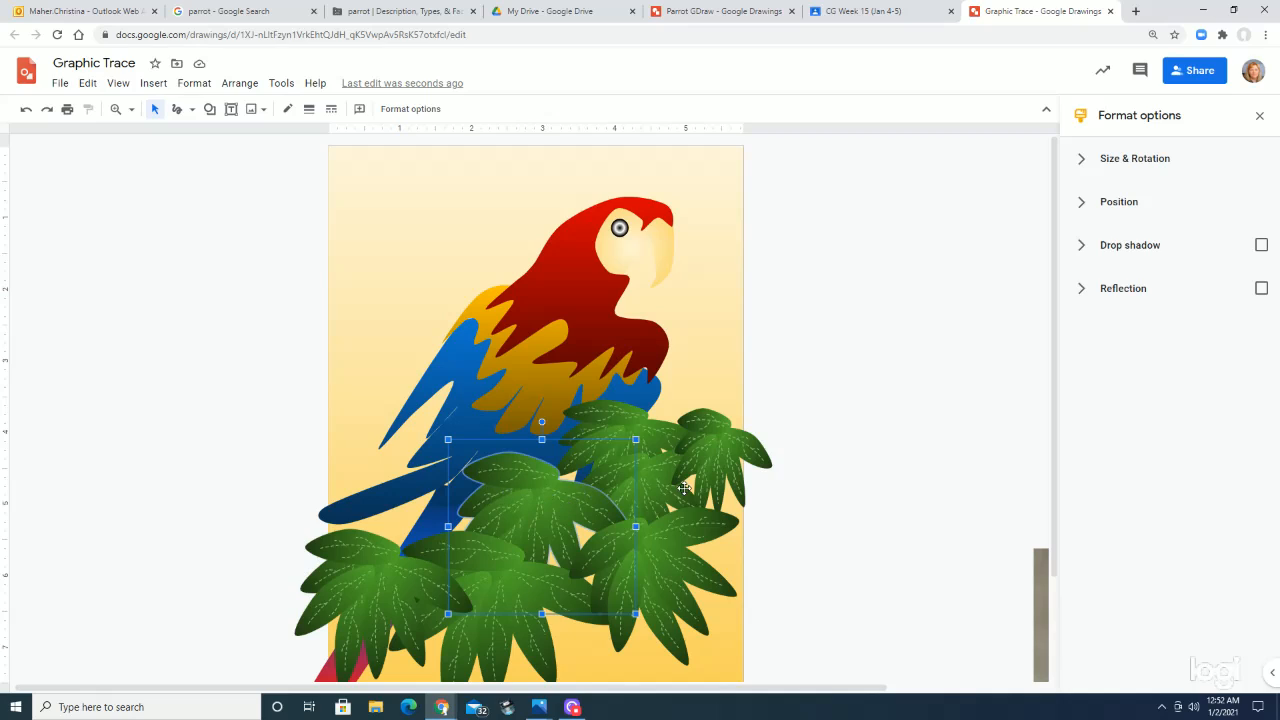
pyautogui.click(1262, 246)
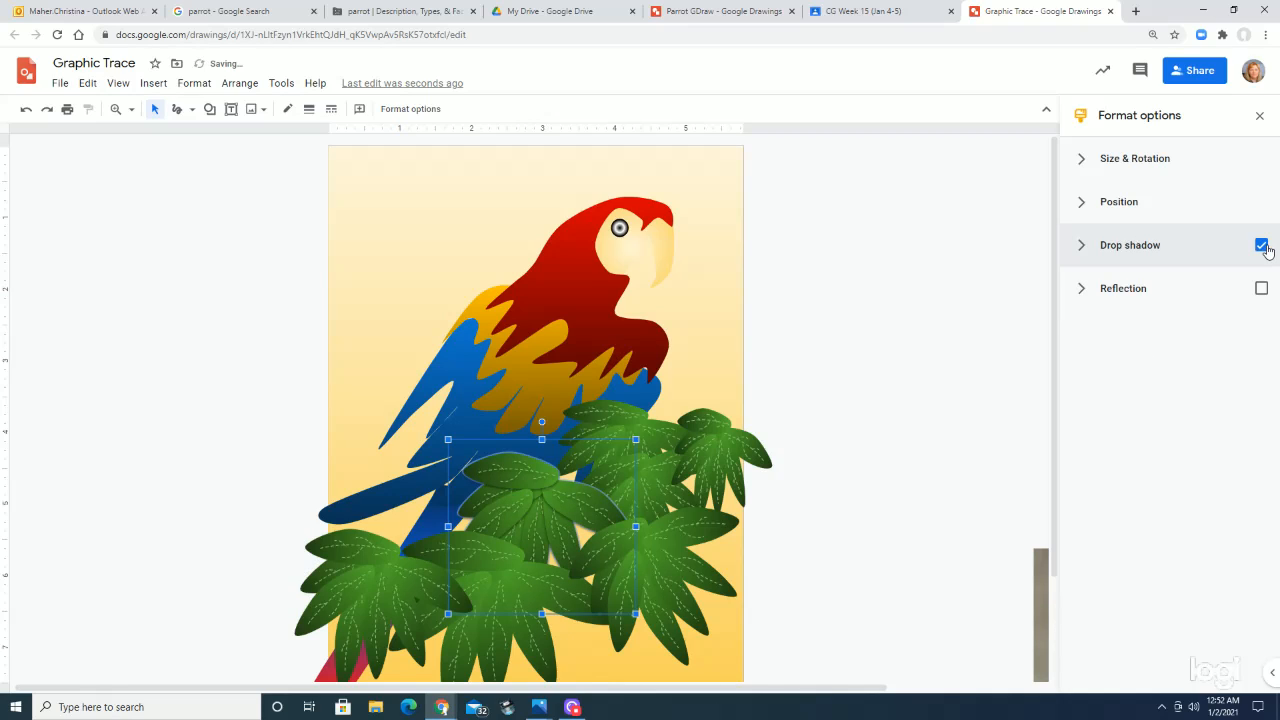
pyautogui.click(1082, 250)
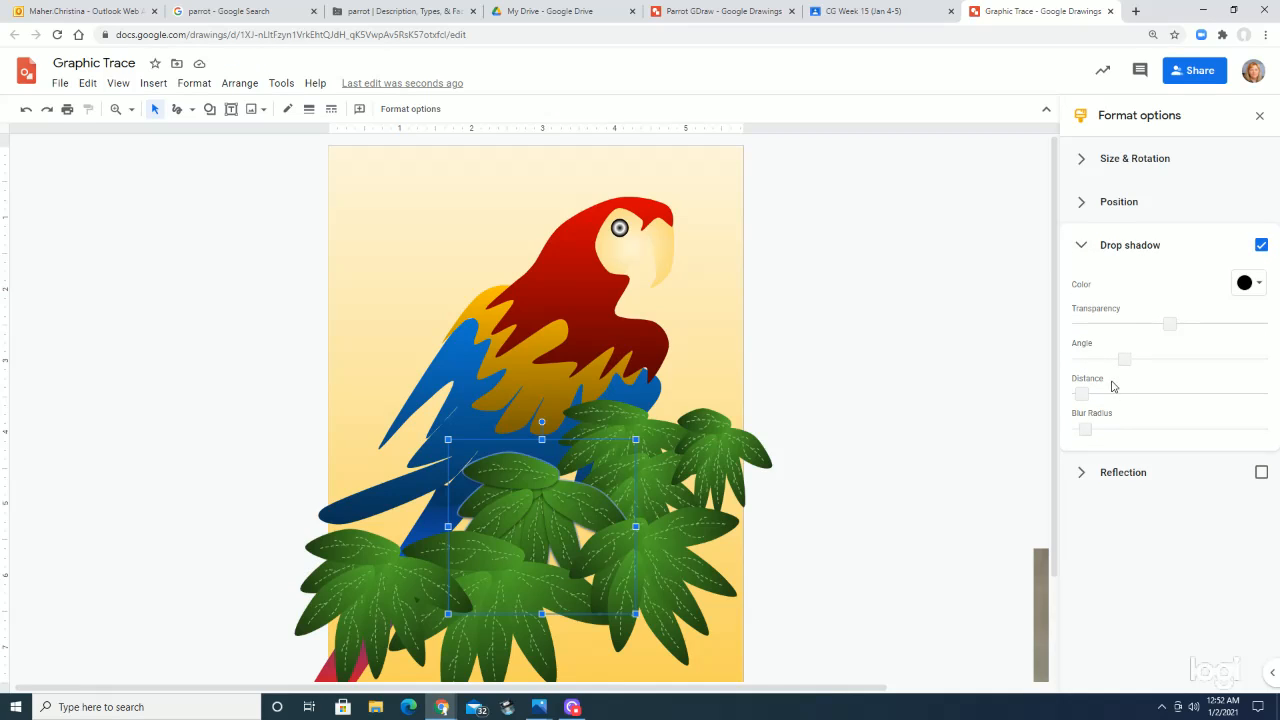
pyautogui.moveTo(1170, 324)
pyautogui.mouseDown()
pyautogui.moveTo(1190, 324)
pyautogui.moveTo(1166, 324)
pyautogui.mouseUp()
pyautogui.moveTo(1083, 394)
pyautogui.mouseDown()
pyautogui.moveTo(1125, 397)
pyautogui.moveTo(1097, 394)
pyautogui.mouseUp()
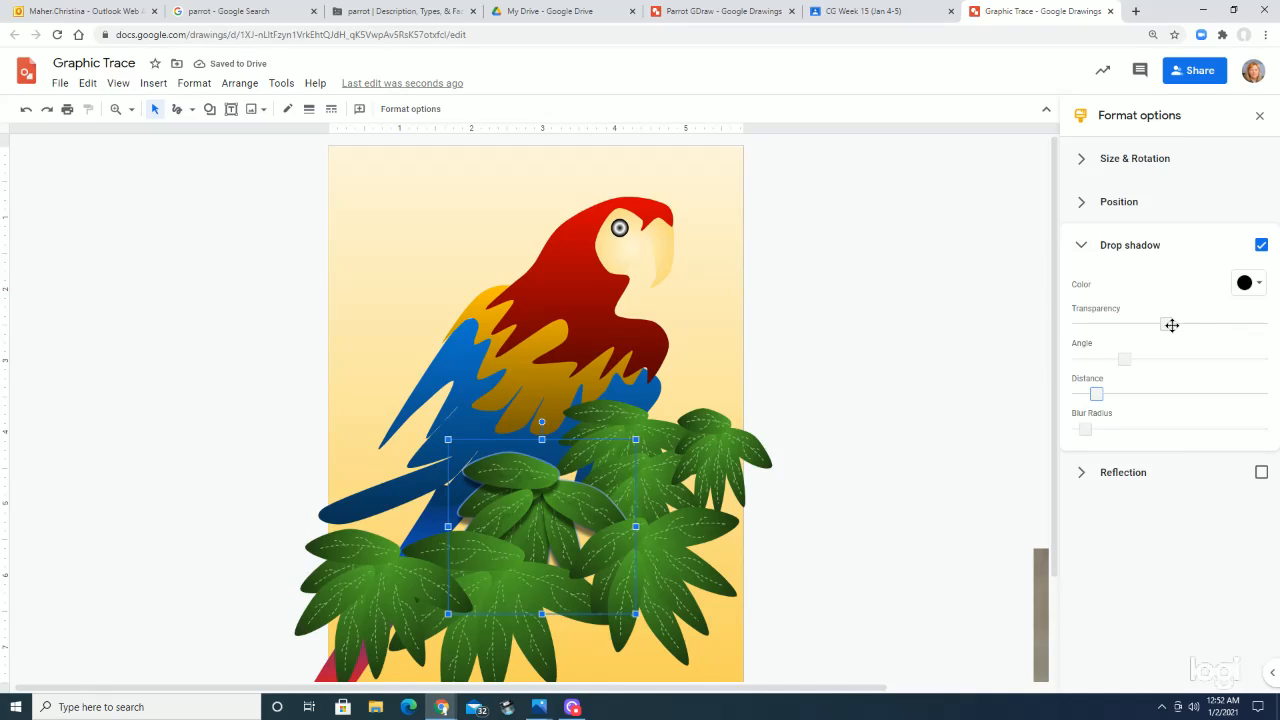
pyautogui.moveTo(1168, 325)
pyautogui.mouseDown()
pyautogui.moveTo(1180, 326)
pyautogui.moveTo(1151, 331)
pyautogui.moveTo(1162, 330)
pyautogui.mouseUp()
pyautogui.moveTo(1085, 428); pyautogui.dragTo(1095, 430)
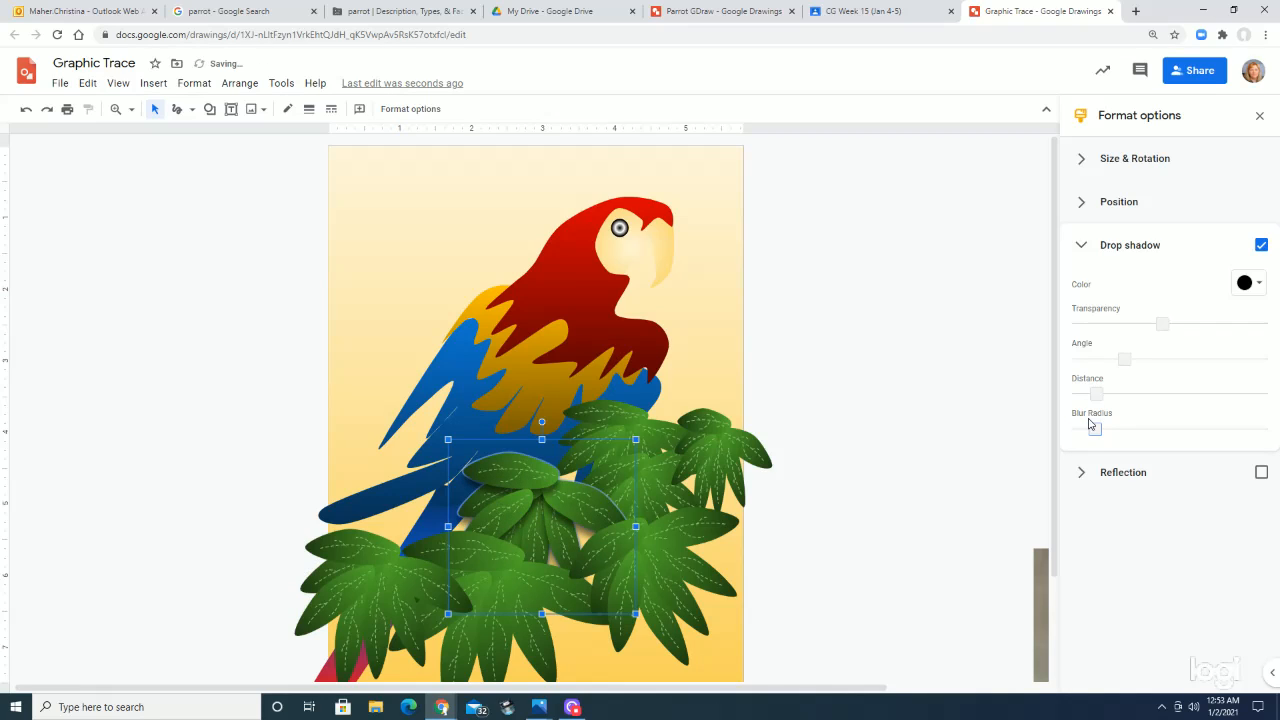
# Add a black drop shadow to the yellow feather shape and slightly increase the shadow's distance.
pyautogui.click(521, 371)
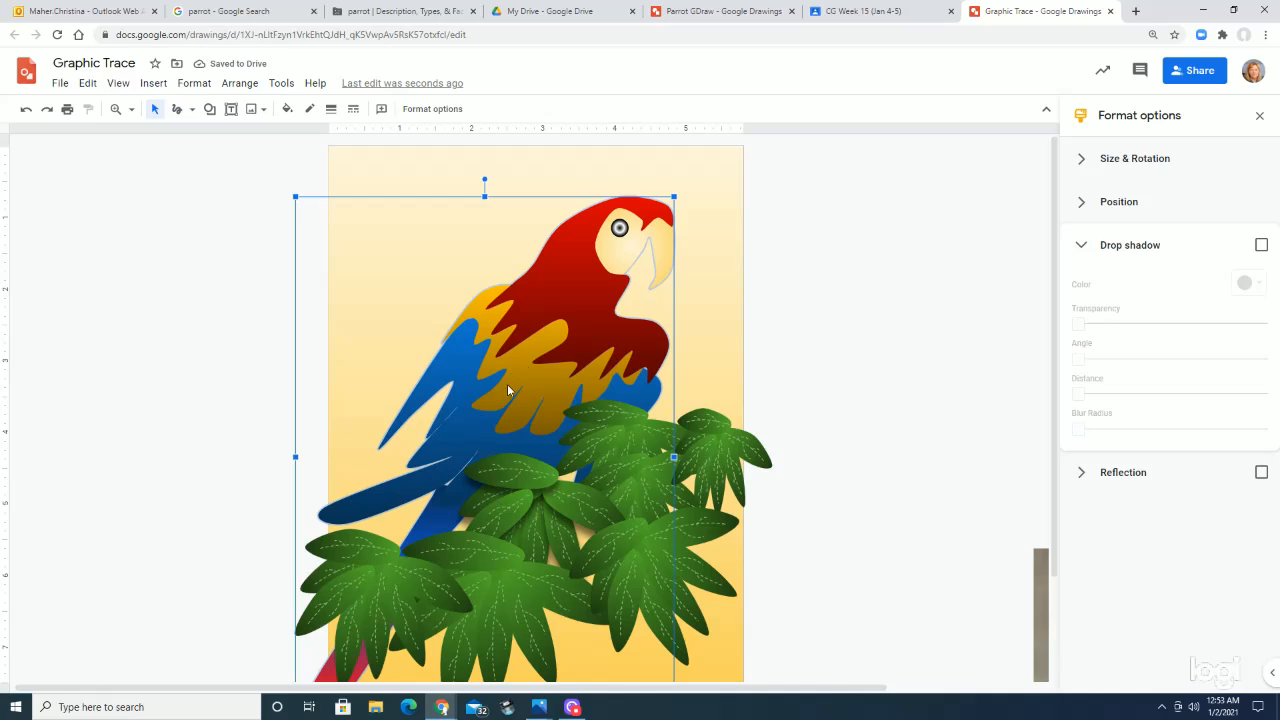
pyautogui.click(508, 389)
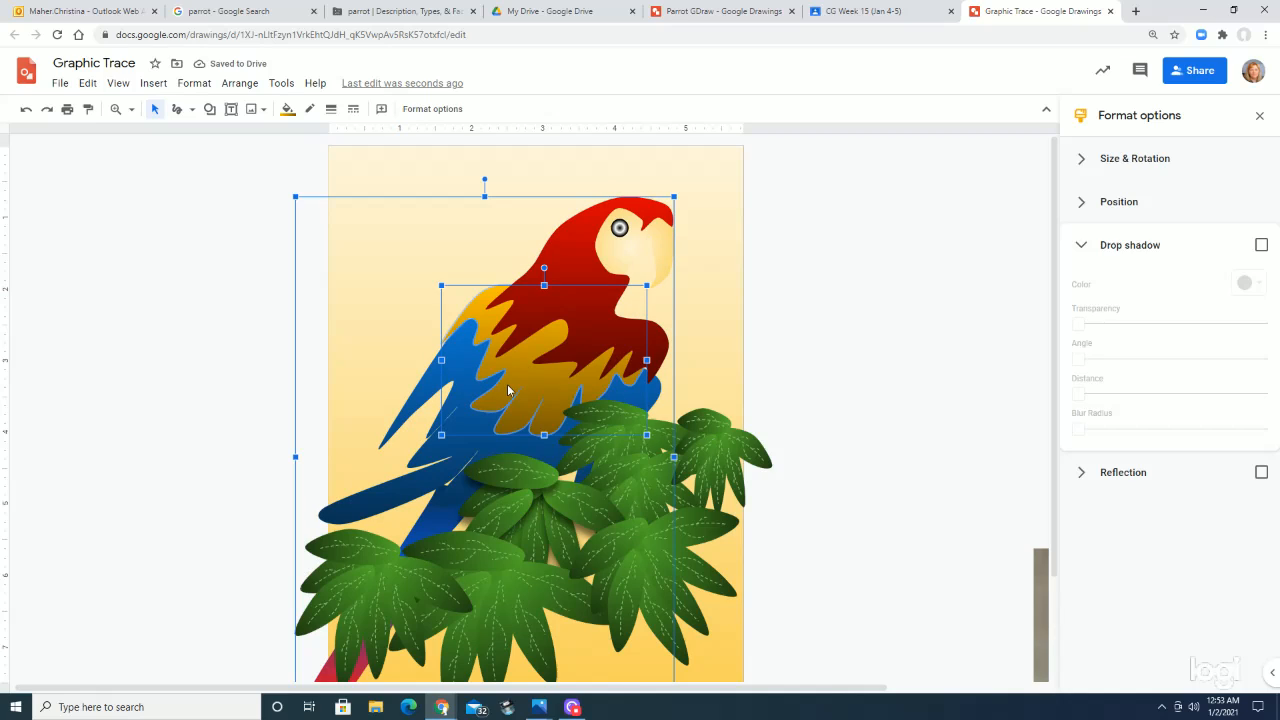
pyautogui.click(1263, 245)
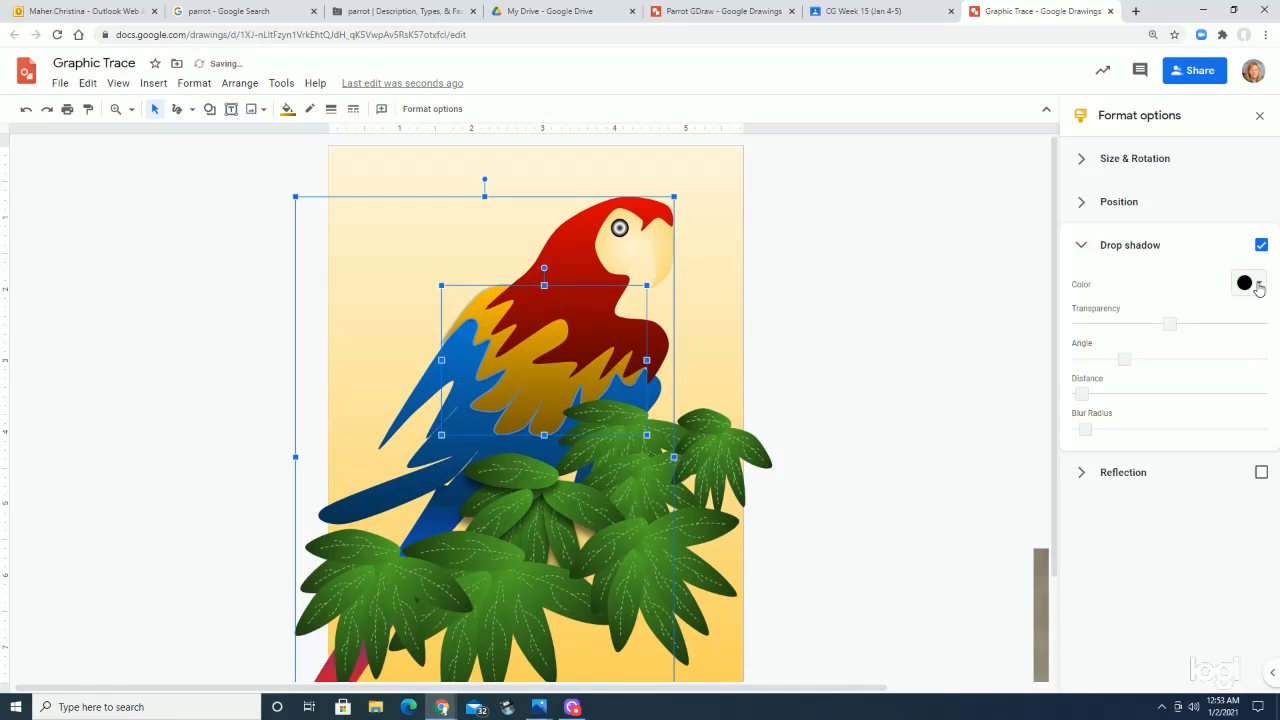
pyautogui.moveTo(1081, 394); pyautogui.dragTo(1090, 394)
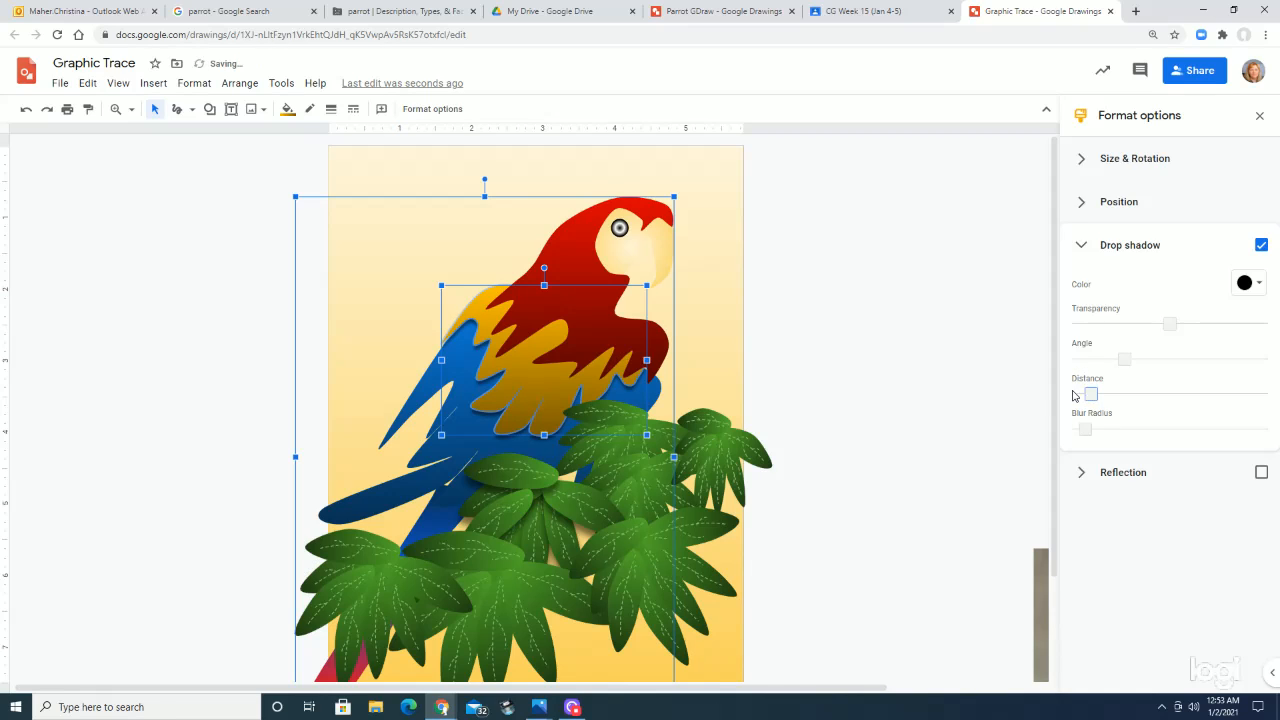
# Add a black drop shadow to the red head-and-chest shape and increase its distance and blur radius.
pyautogui.click(588, 336)
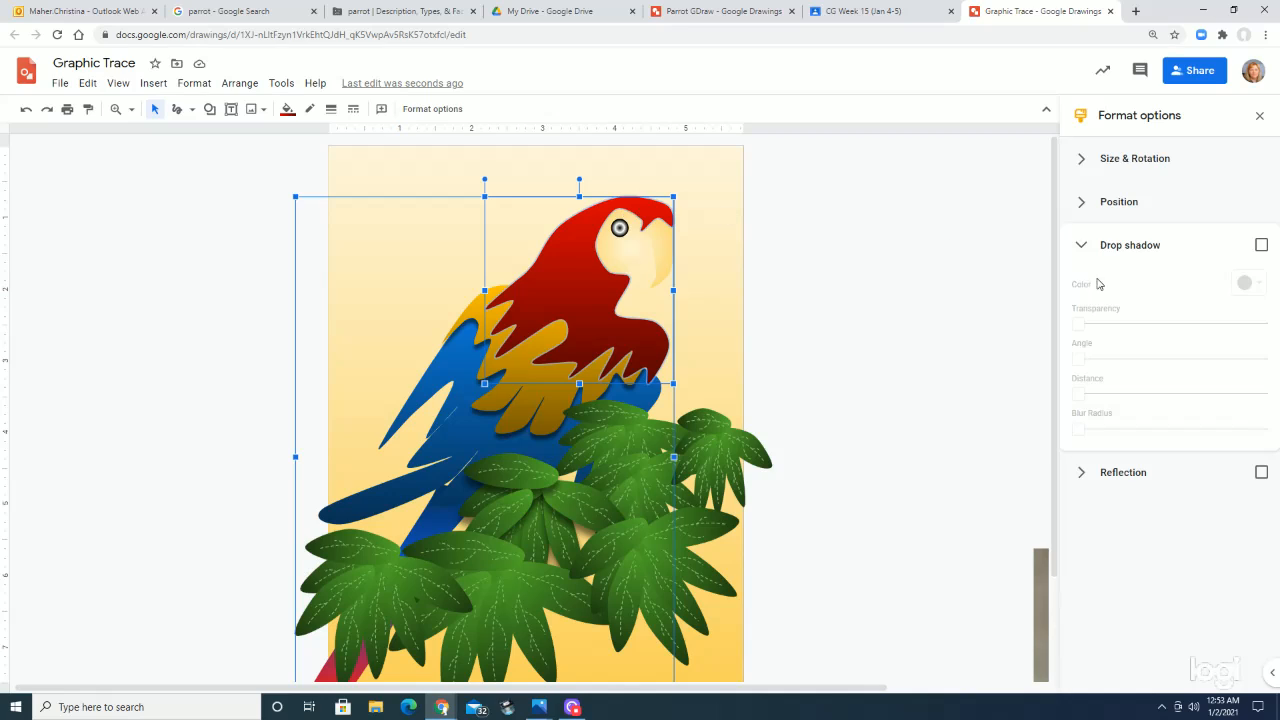
pyautogui.click(1261, 245)
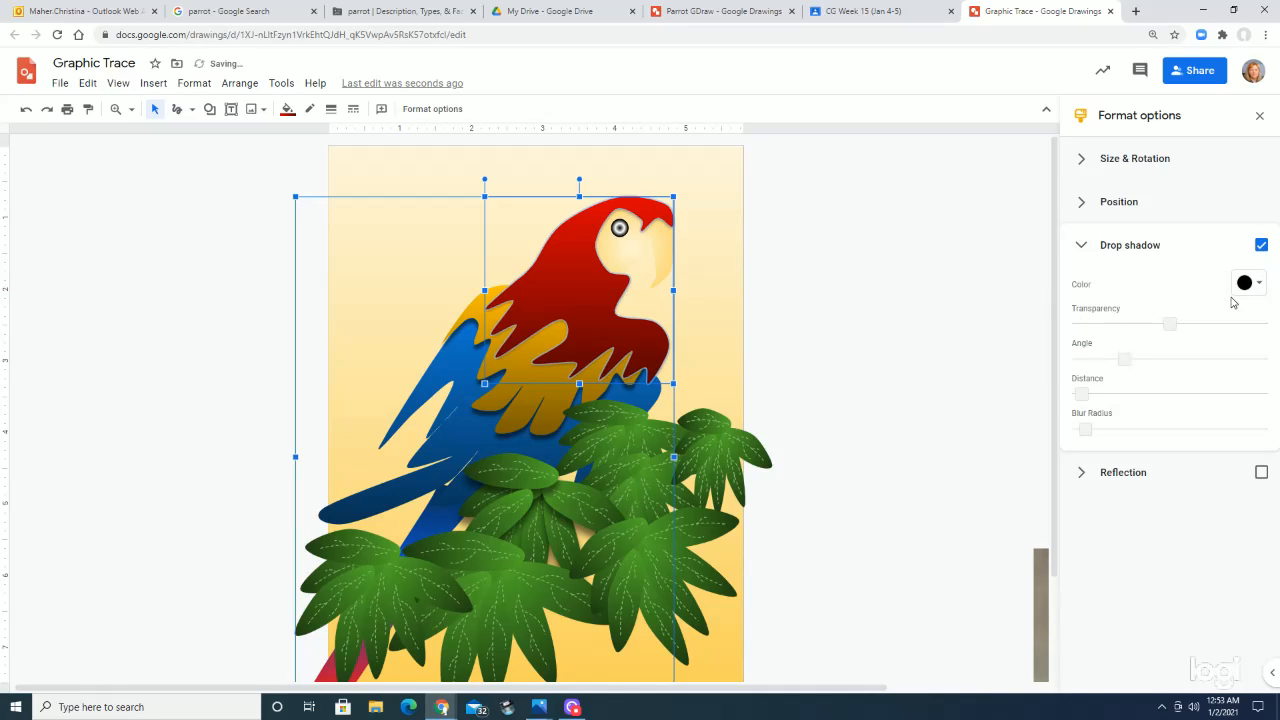
pyautogui.moveTo(1081, 393); pyautogui.dragTo(1096, 393)
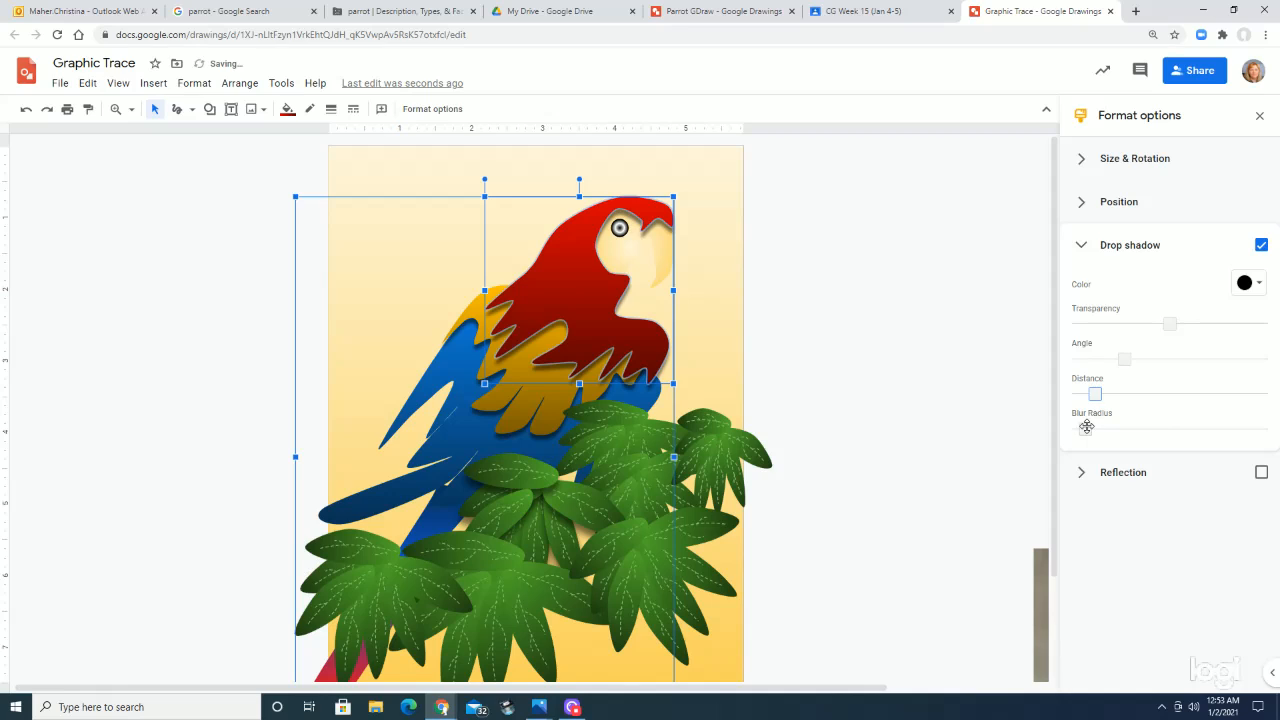
pyautogui.moveTo(1092, 428); pyautogui.dragTo(1100, 429)
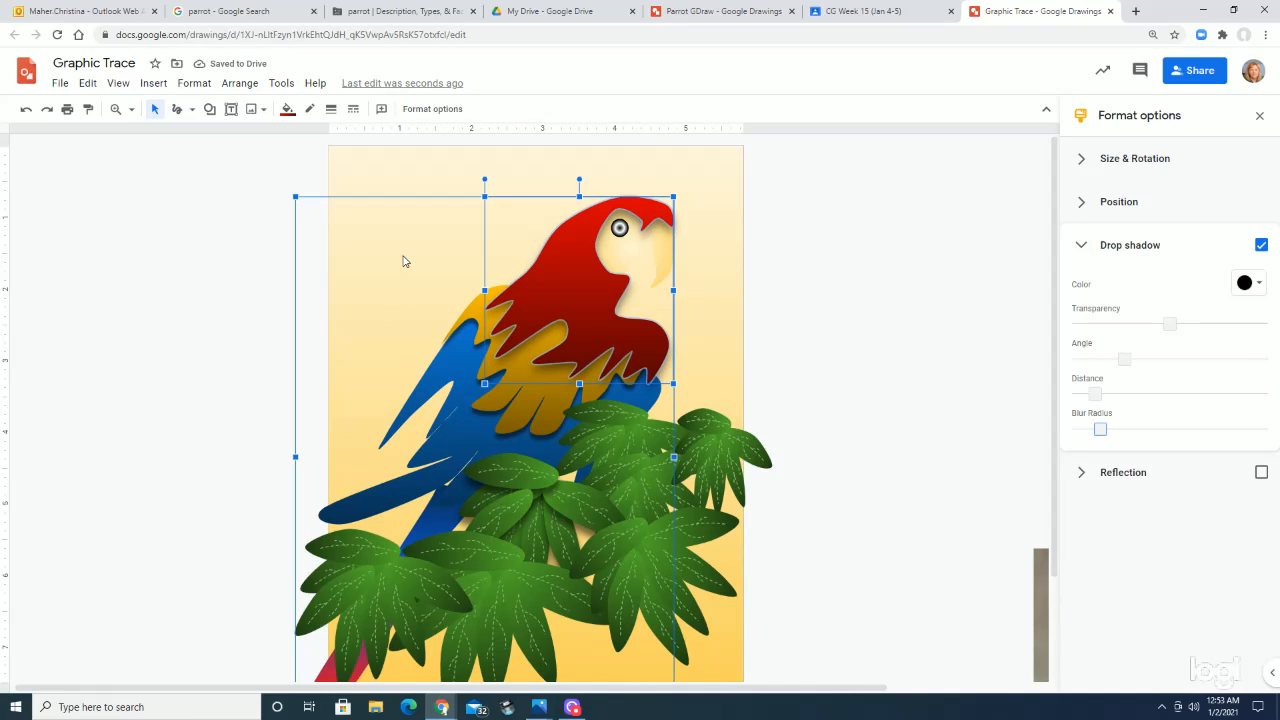
# Select the parrot's face-and-beak shape and switch to the Photos window to compare it with the reference parrot image.
pyautogui.click(621, 254)
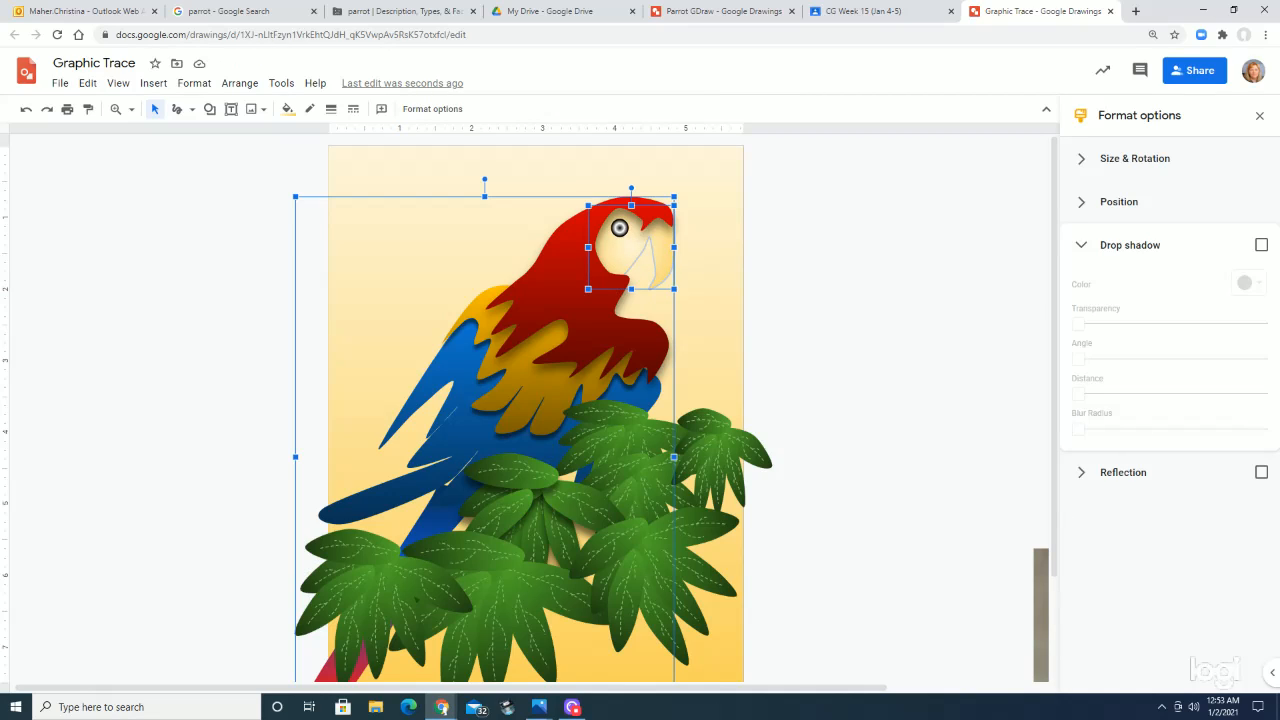
pyautogui.hotkey('alt', 'Tab')
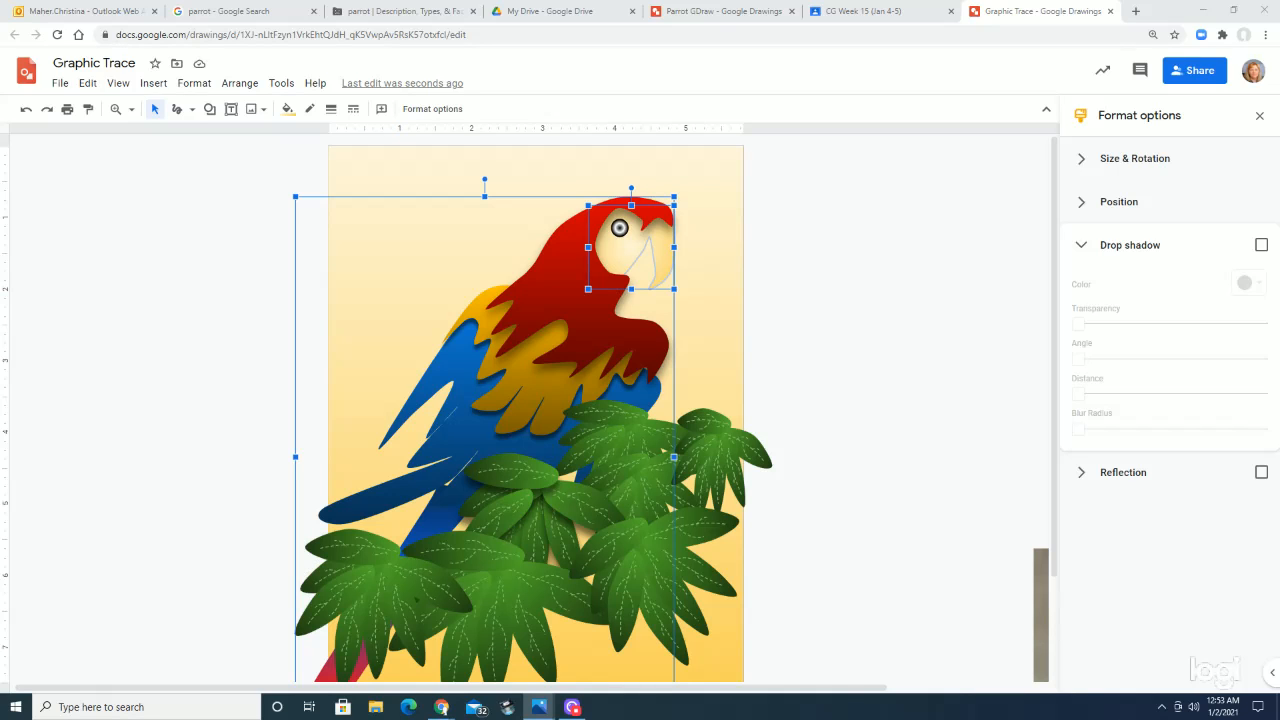
pyautogui.moveTo(1279, 100)
pyautogui.mouseDown()
pyautogui.moveTo(931, 107)
pyautogui.moveTo(859, 121)
pyautogui.moveTo(892, 142)
pyautogui.mouseUp()
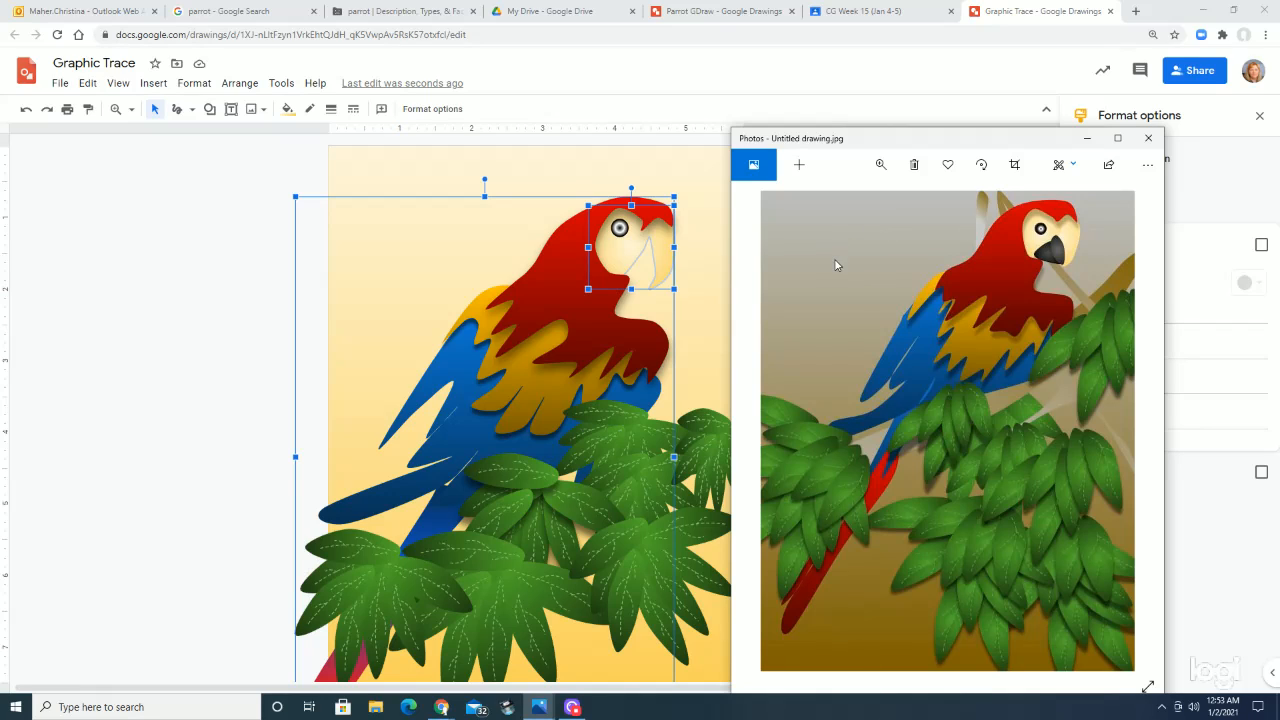
# Fill the face-and-beak shape with a custom solid dark brown, #4d2f24ff.
pyautogui.click(289, 111)
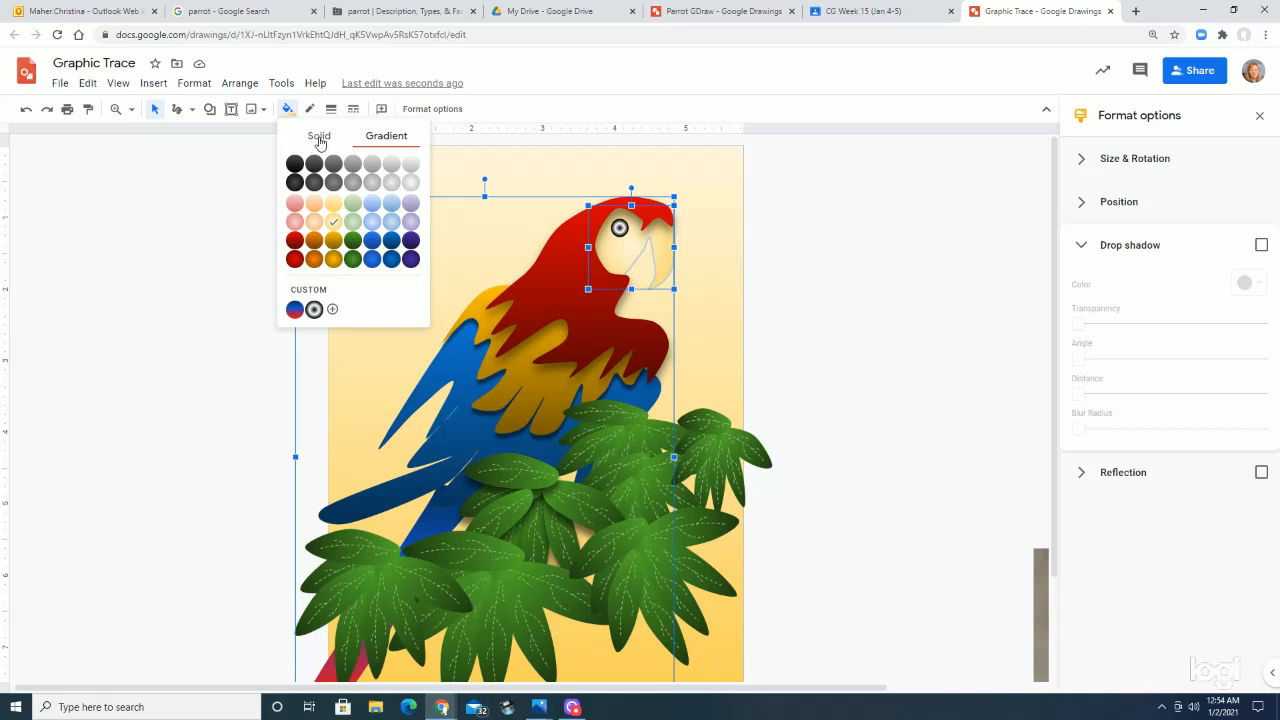
pyautogui.click(314, 143)
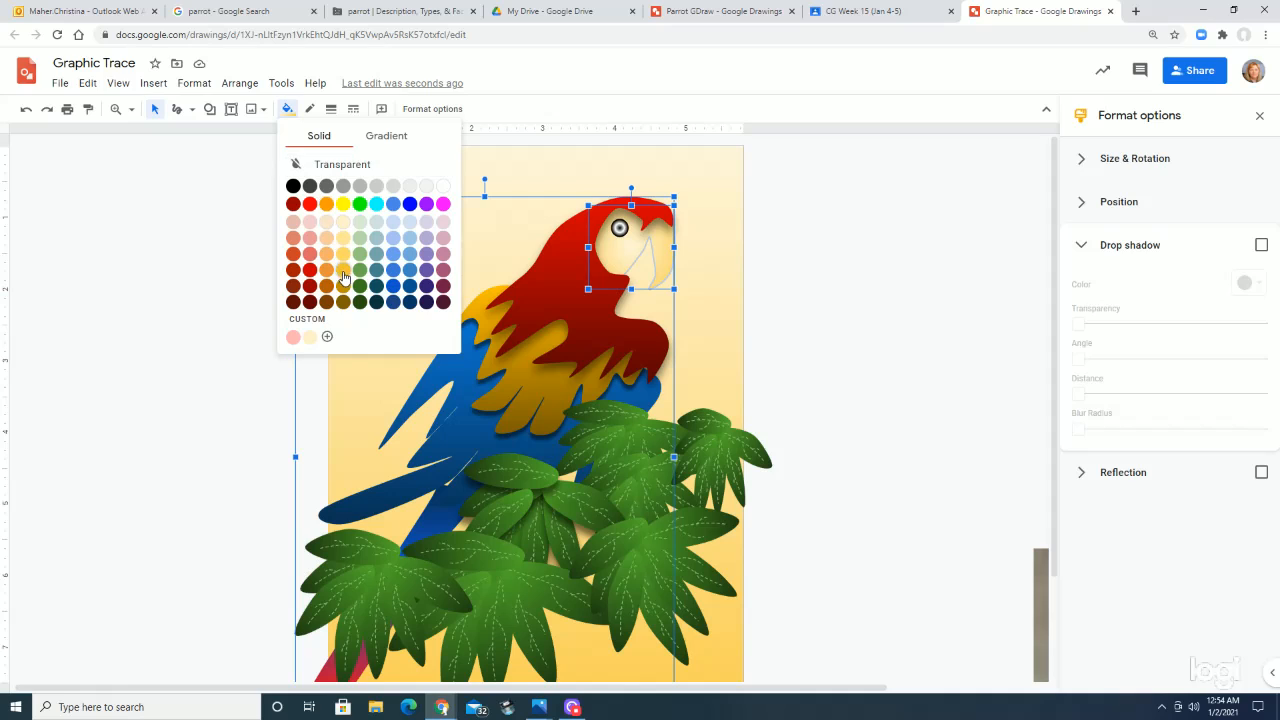
pyautogui.click(326, 336)
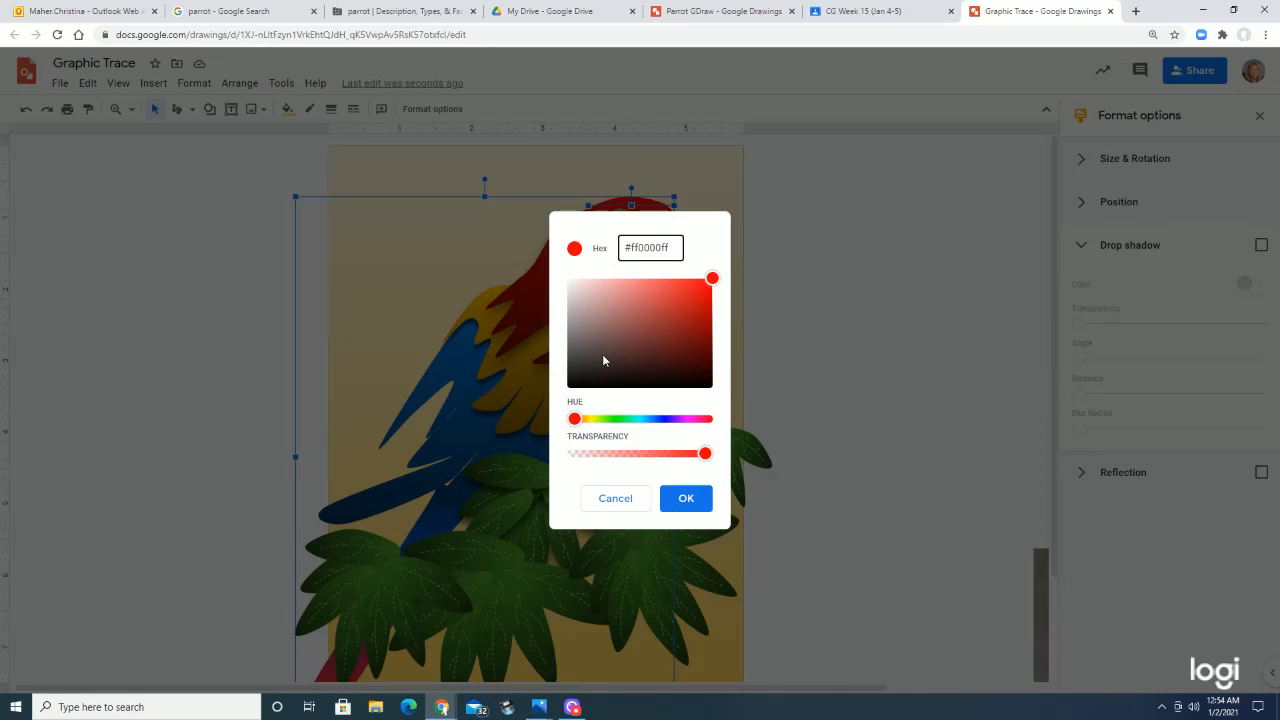
pyautogui.moveTo(585, 421); pyautogui.dragTo(581, 424)
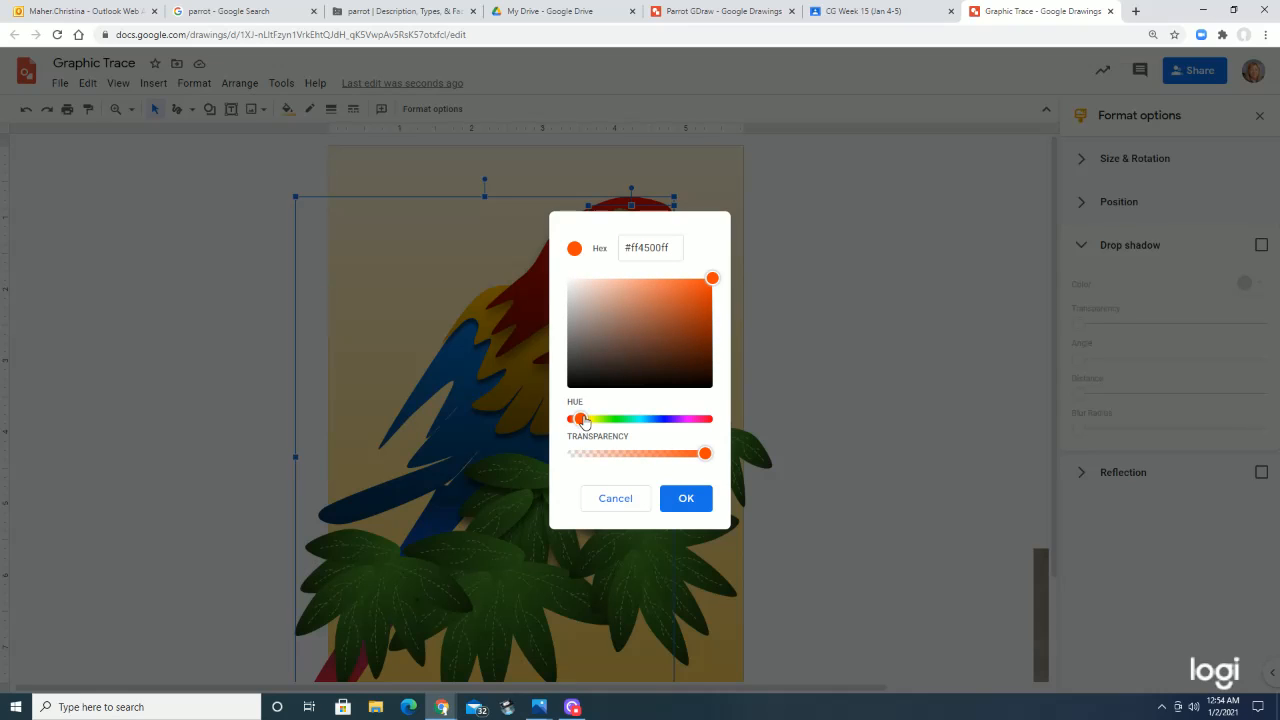
pyautogui.click(645, 356)
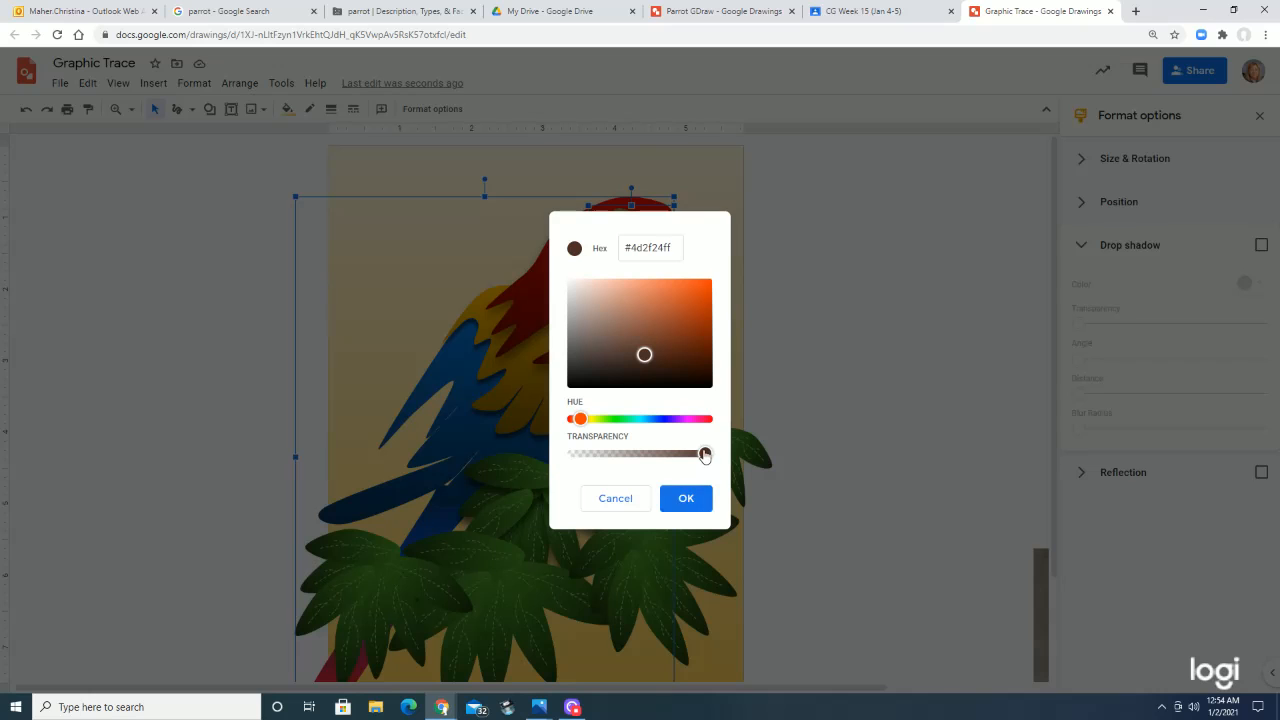
pyautogui.click(686, 498)
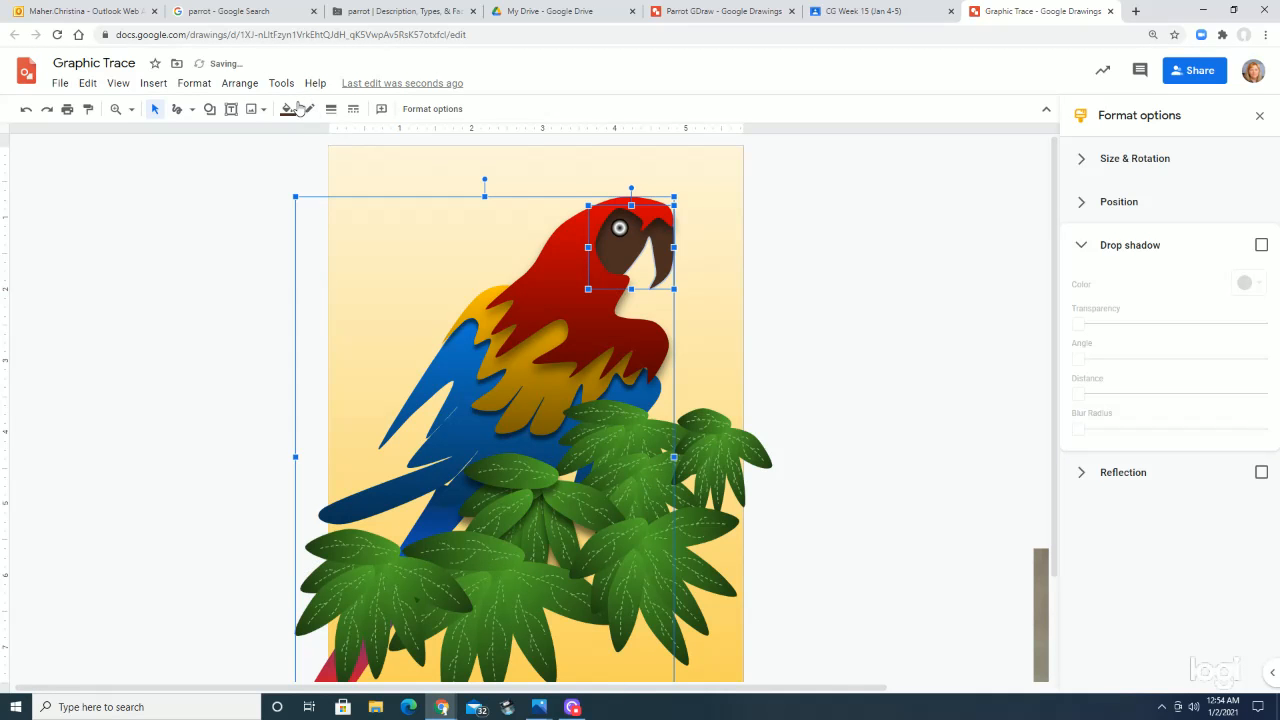
# Create a lighter custom grey-brown, #87726bff, as the solid fill of the face-and-beak shape.
pyautogui.click(287, 109)
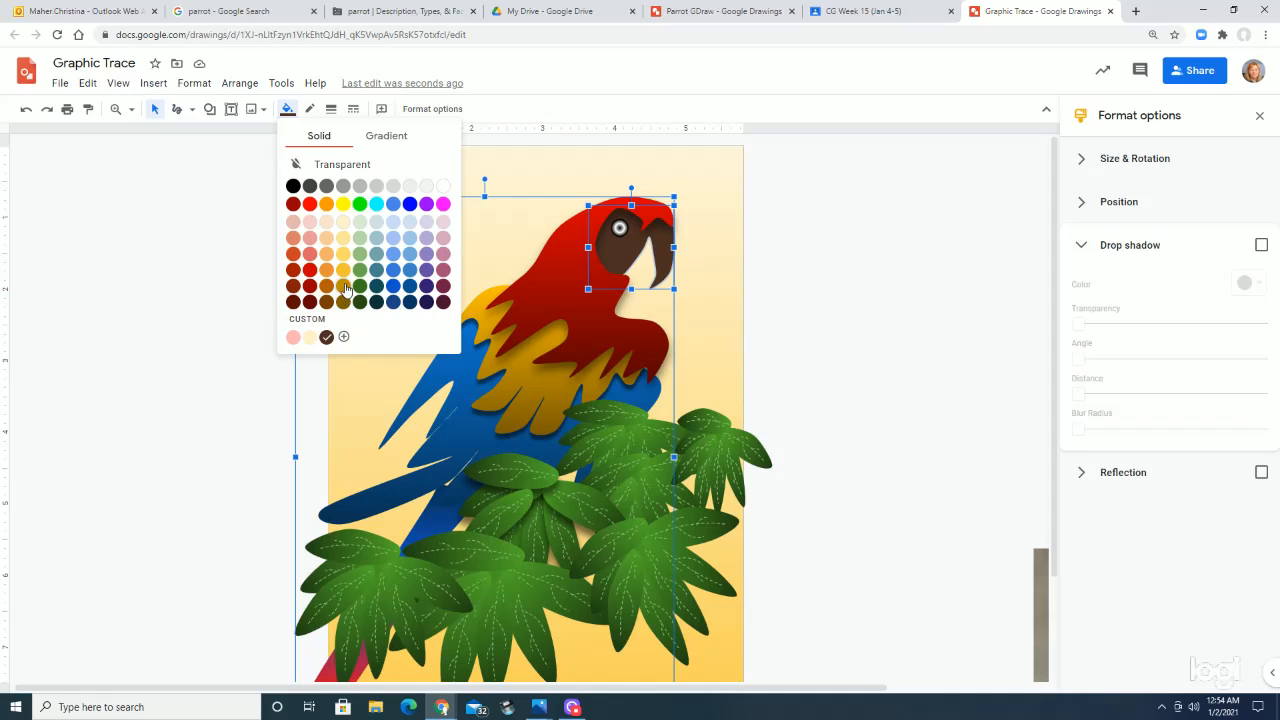
pyautogui.click(343, 336)
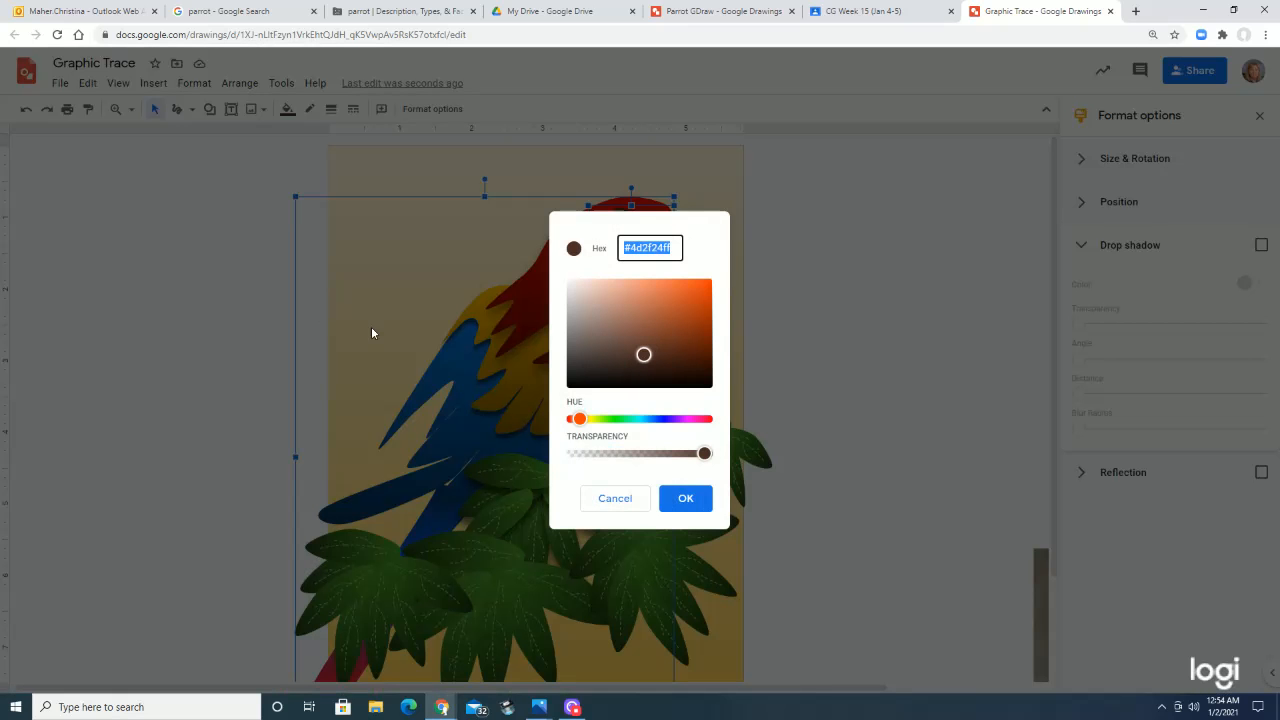
pyautogui.click(598, 330)
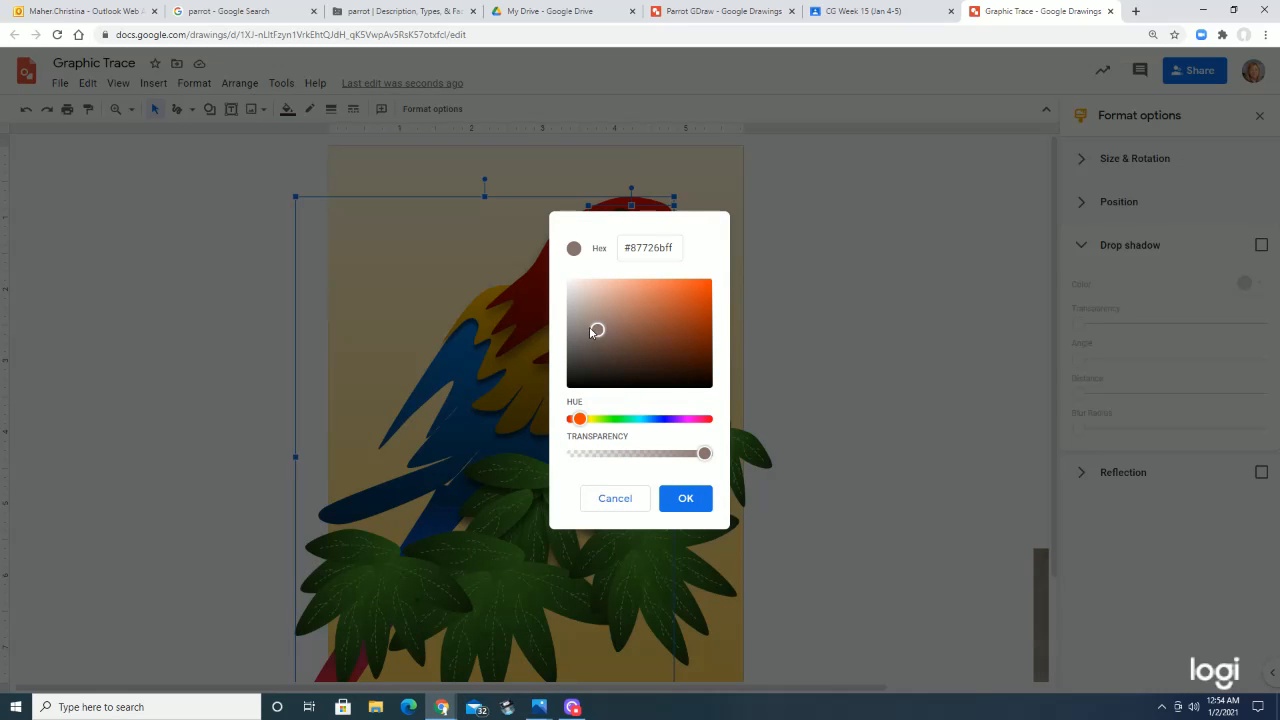
pyautogui.click(674, 497)
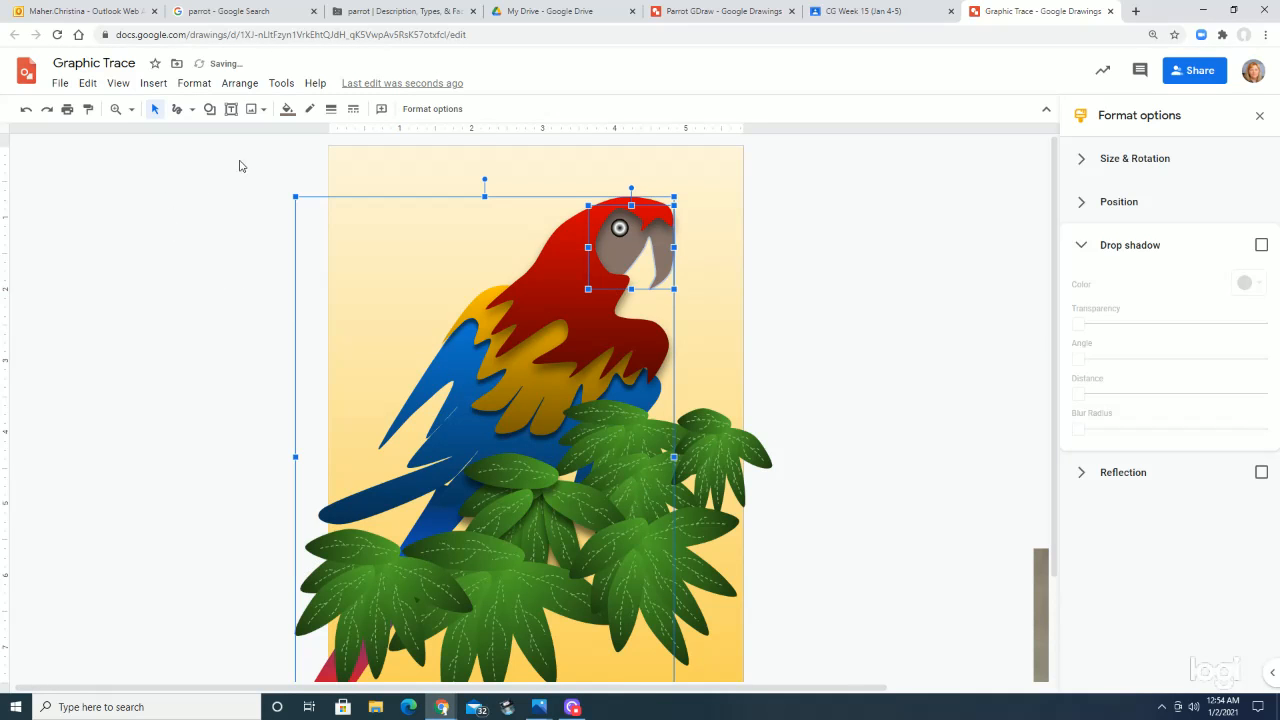
# Fill the face-and-beak shape with a custom linear gradient at 90°, running from the custom dark brown to the custom grey-brown.
pyautogui.click(291, 113)
pyautogui.click(386, 136)
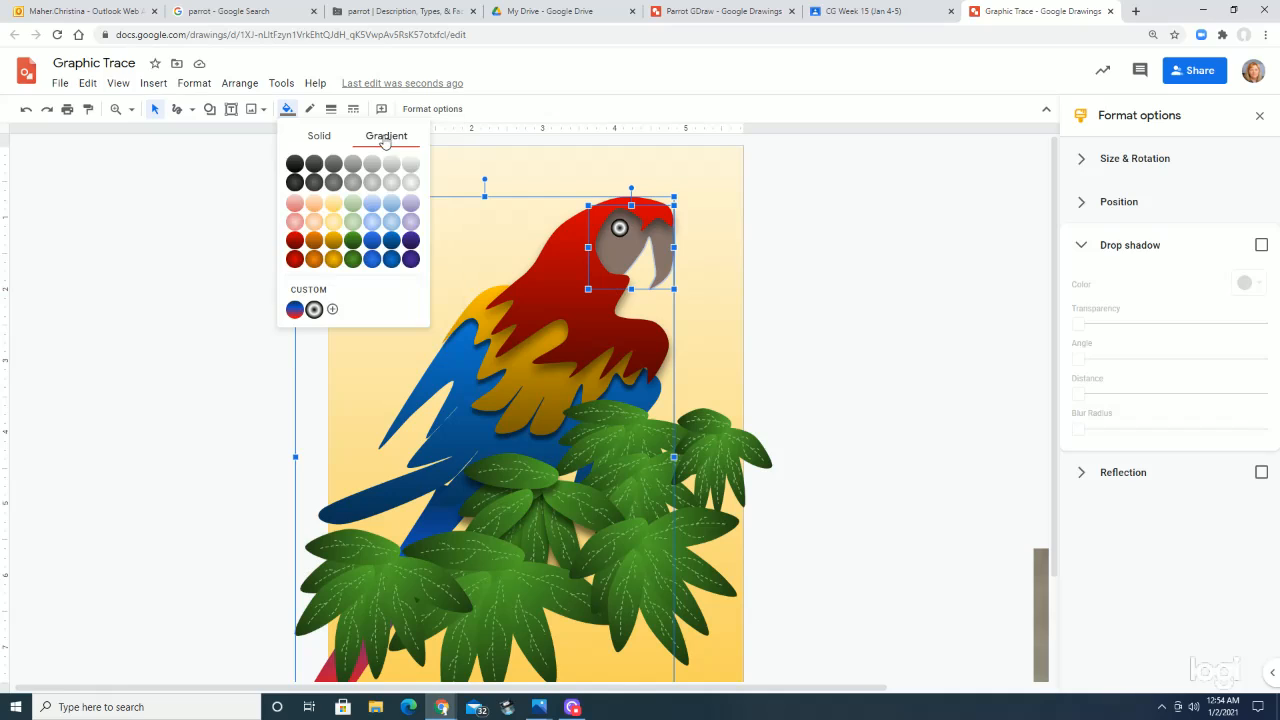
pyautogui.click(332, 309)
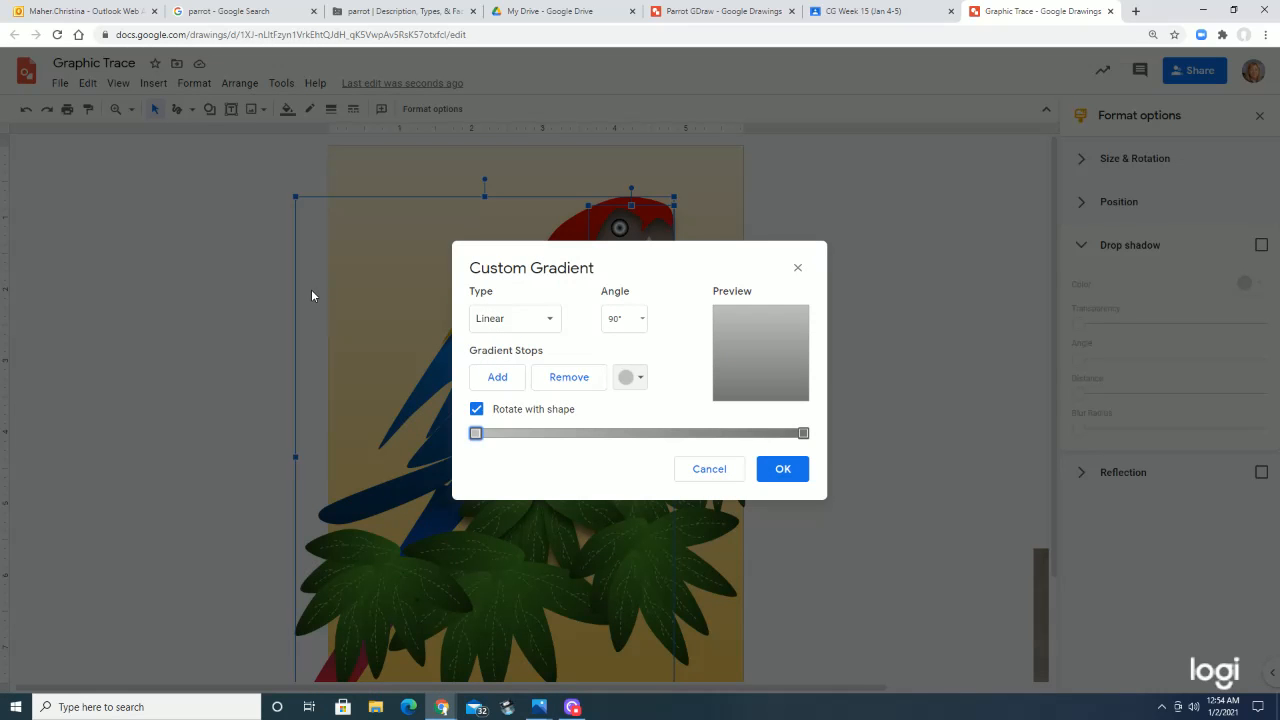
pyautogui.click(638, 379)
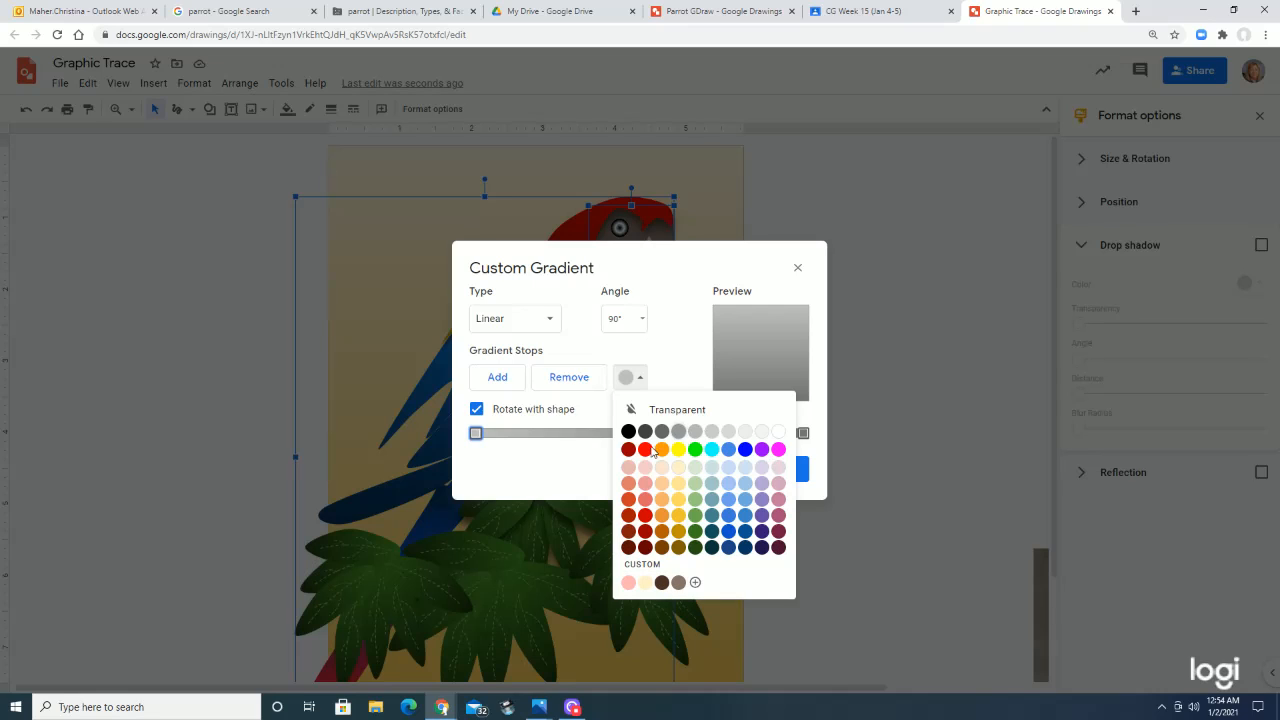
pyautogui.click(661, 584)
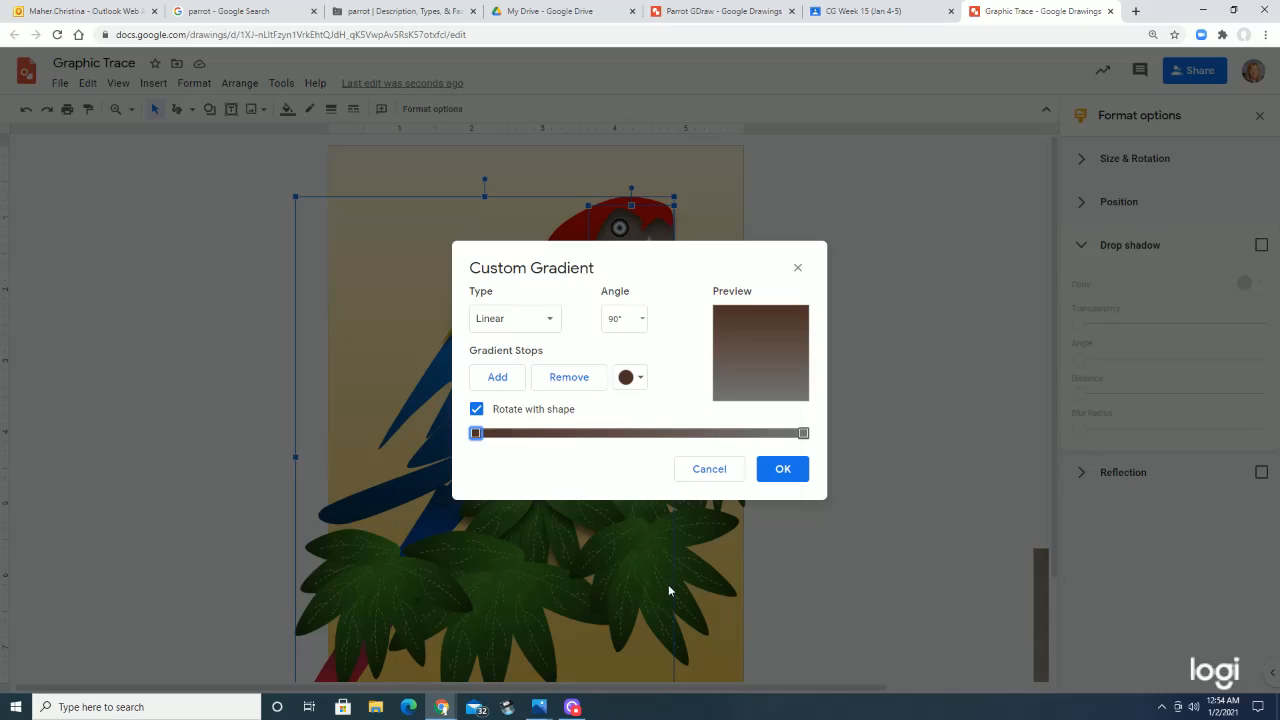
pyautogui.click(802, 434)
pyautogui.click(627, 377)
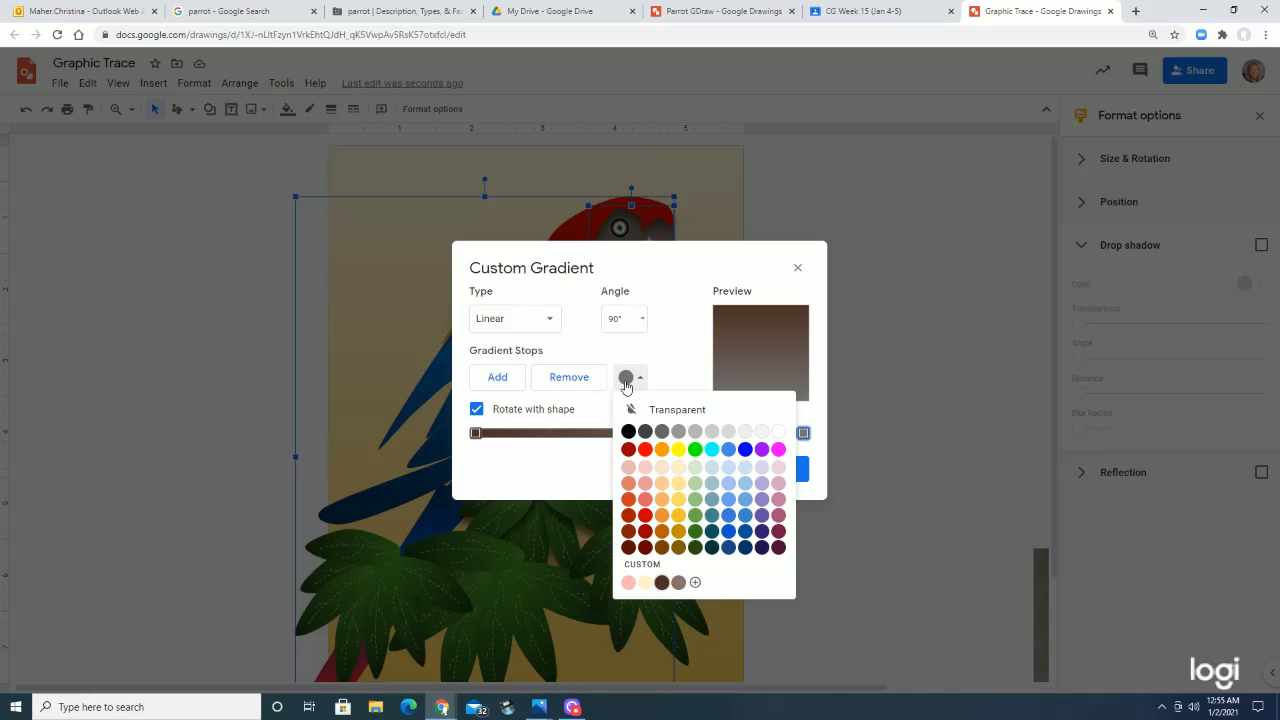
pyautogui.click(683, 584)
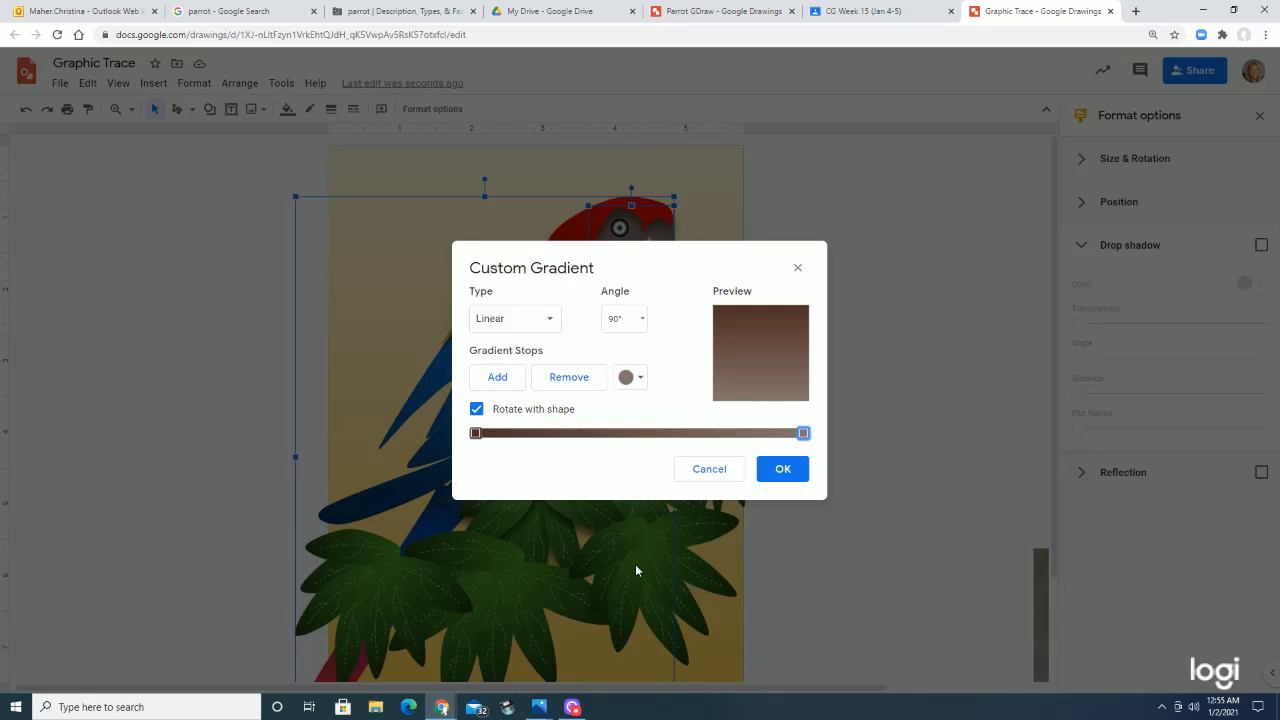
pyautogui.click(785, 469)
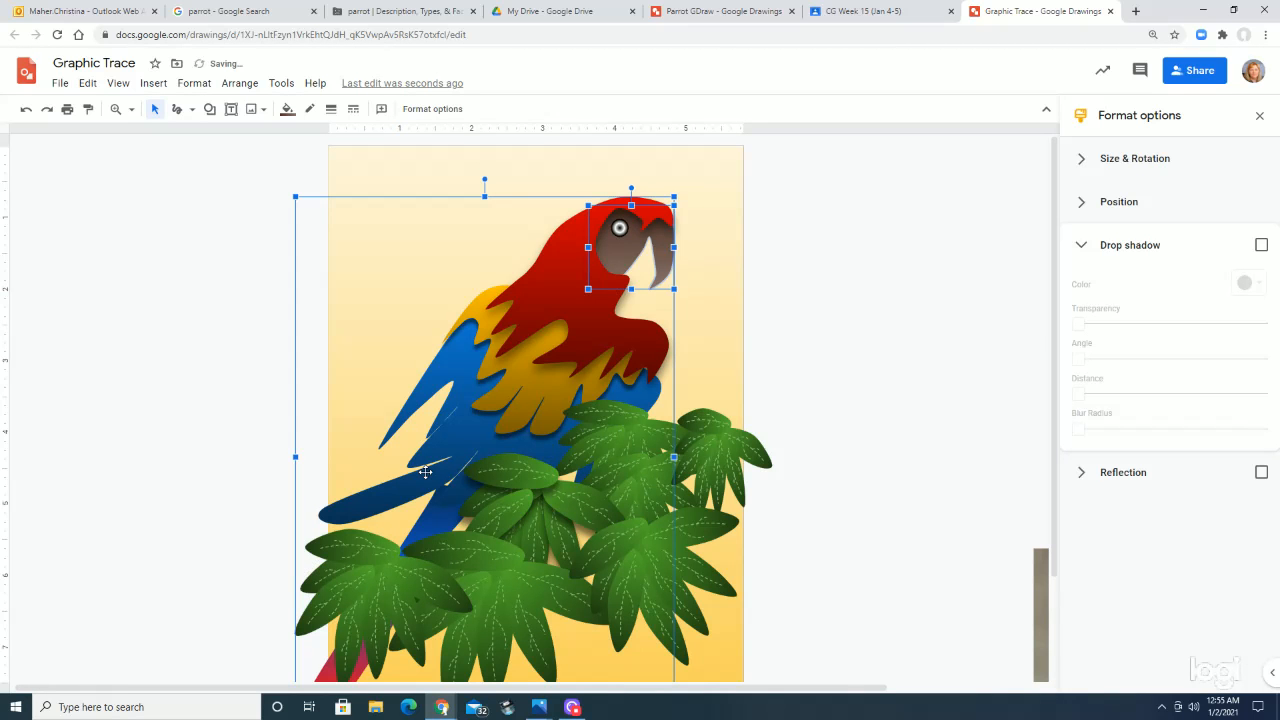